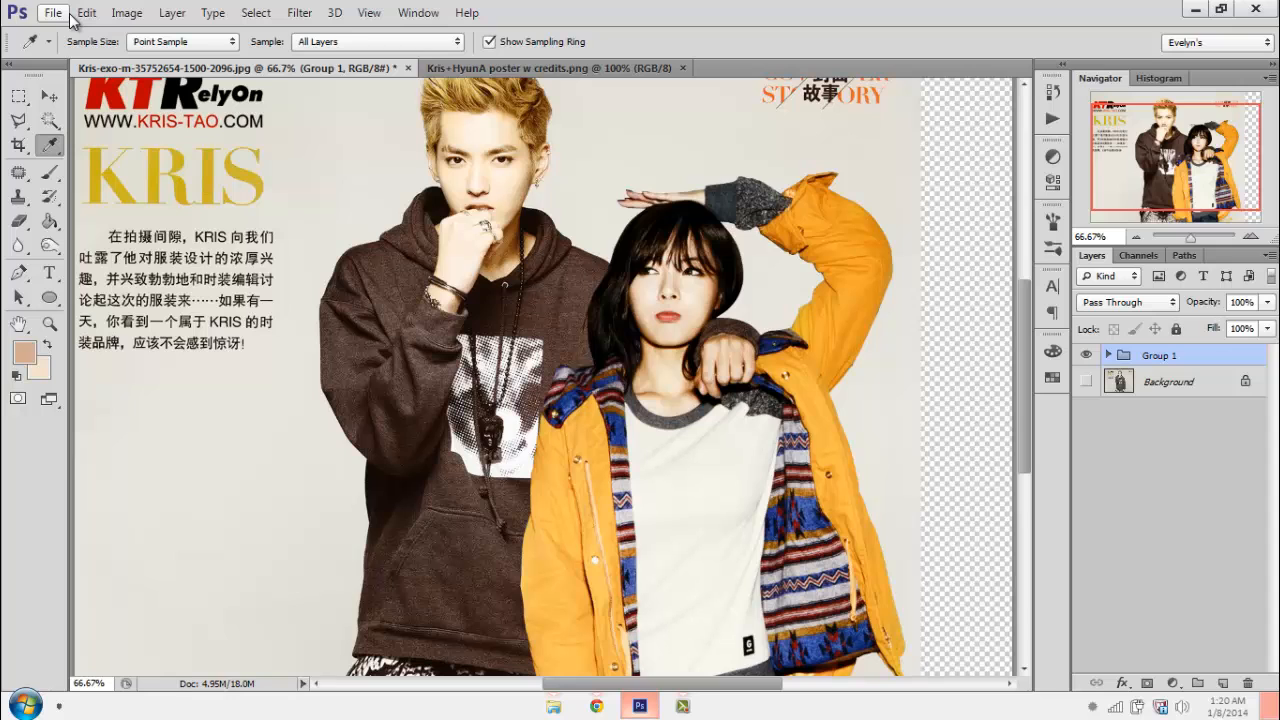
- Create a new 500 x 600 pixel document using the FanFic Poster preset
{"action": "left_click", "coordinate": [53, 12]}
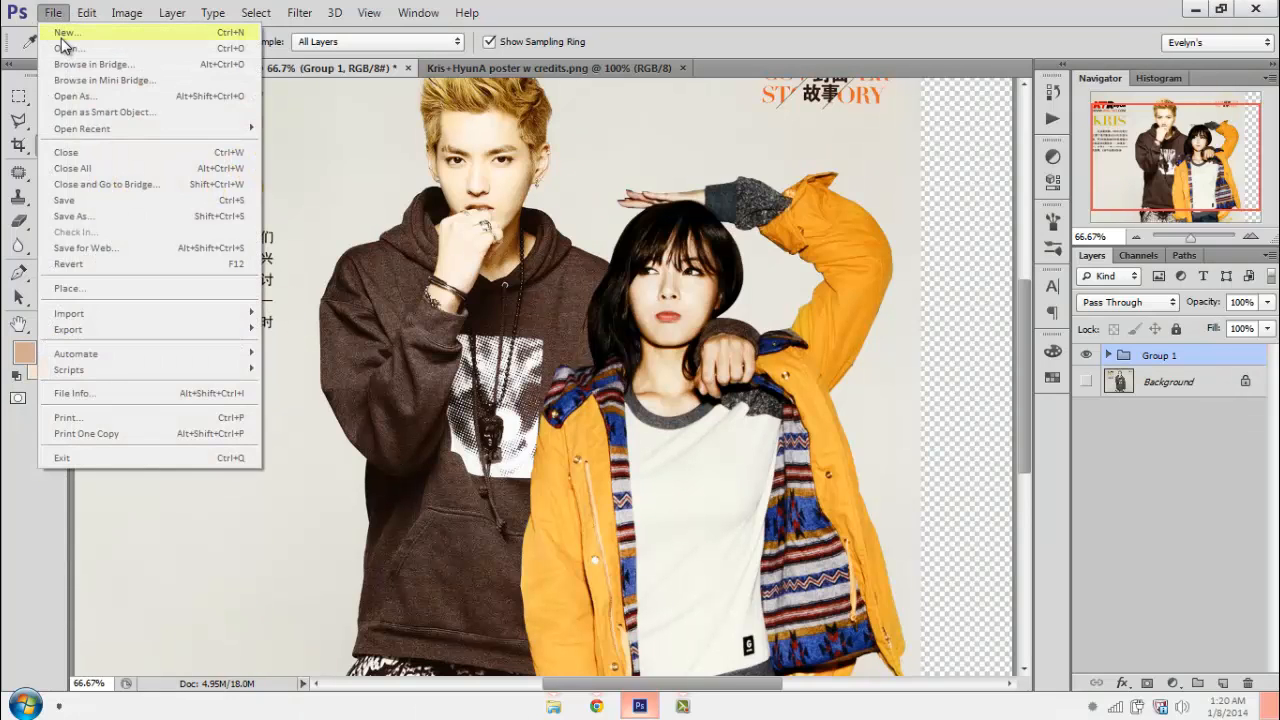
{"action": "left_click", "coordinate": [64, 33]}
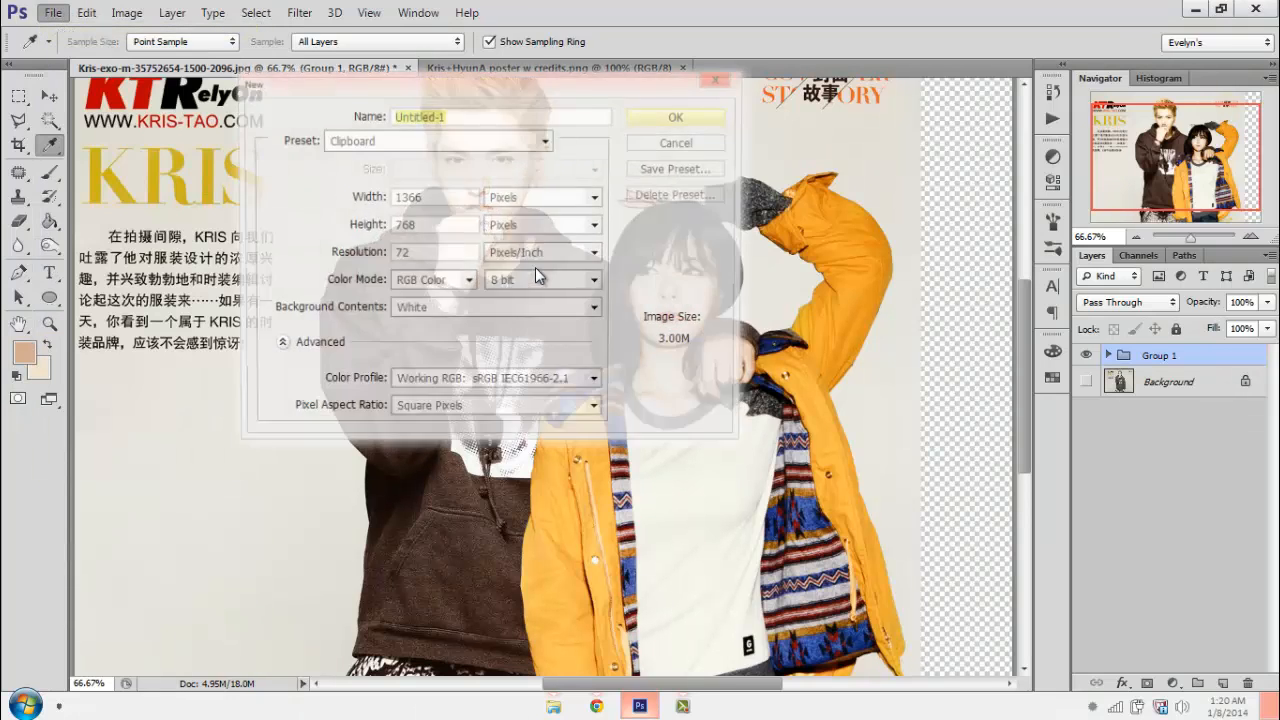
{"action": "double_click", "coordinate": [408, 197]}
{"action": "left_click", "coordinate": [546, 140]}
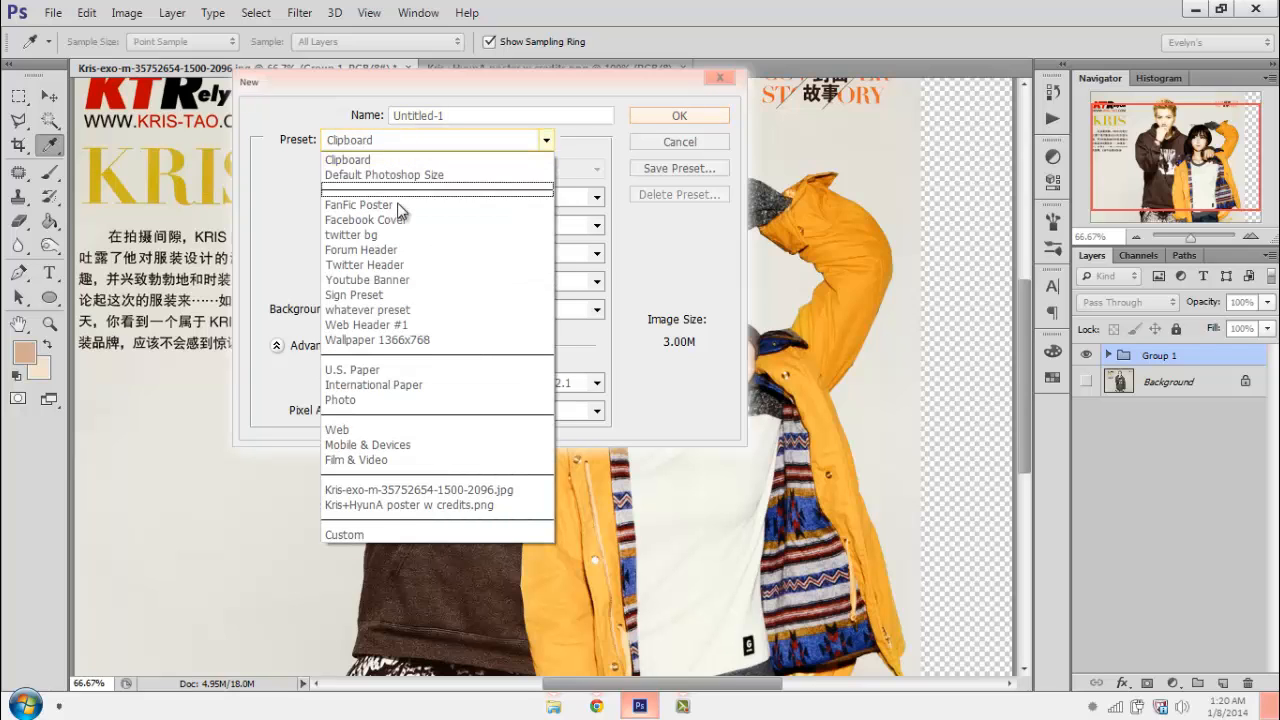
{"action": "left_click", "coordinate": [370, 205]}
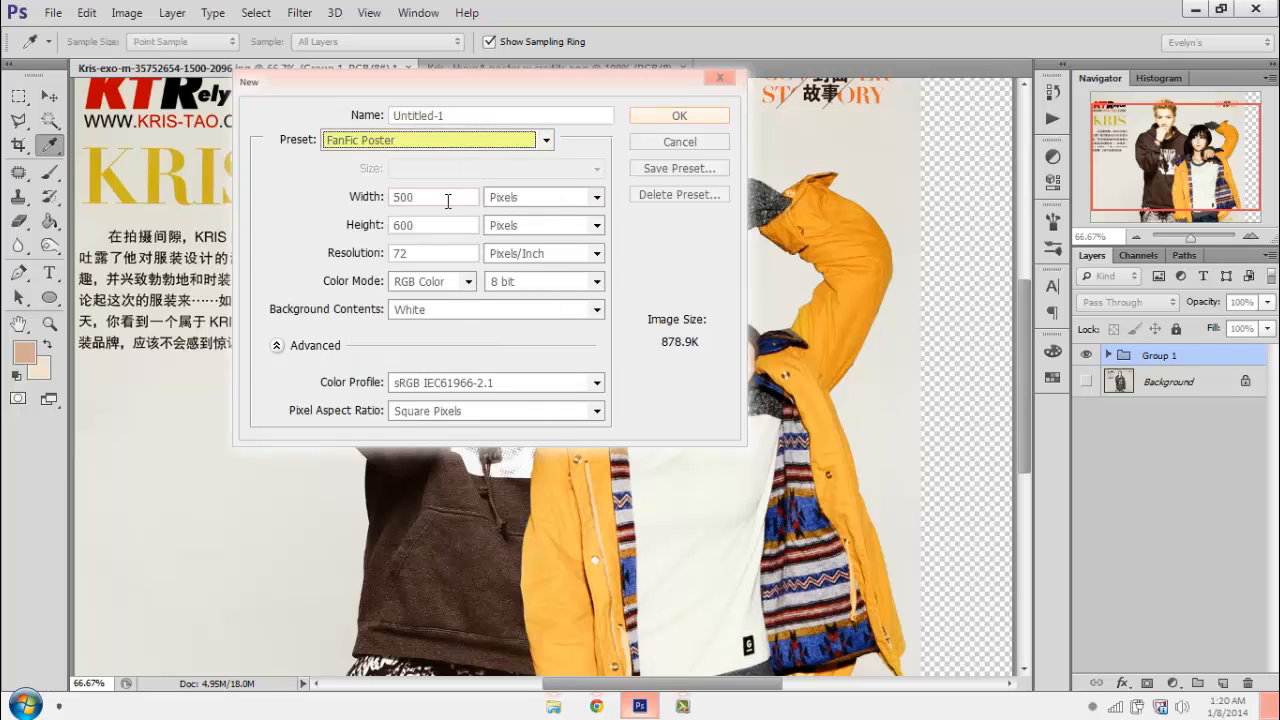
{"action": "left_click", "coordinate": [674, 116]}
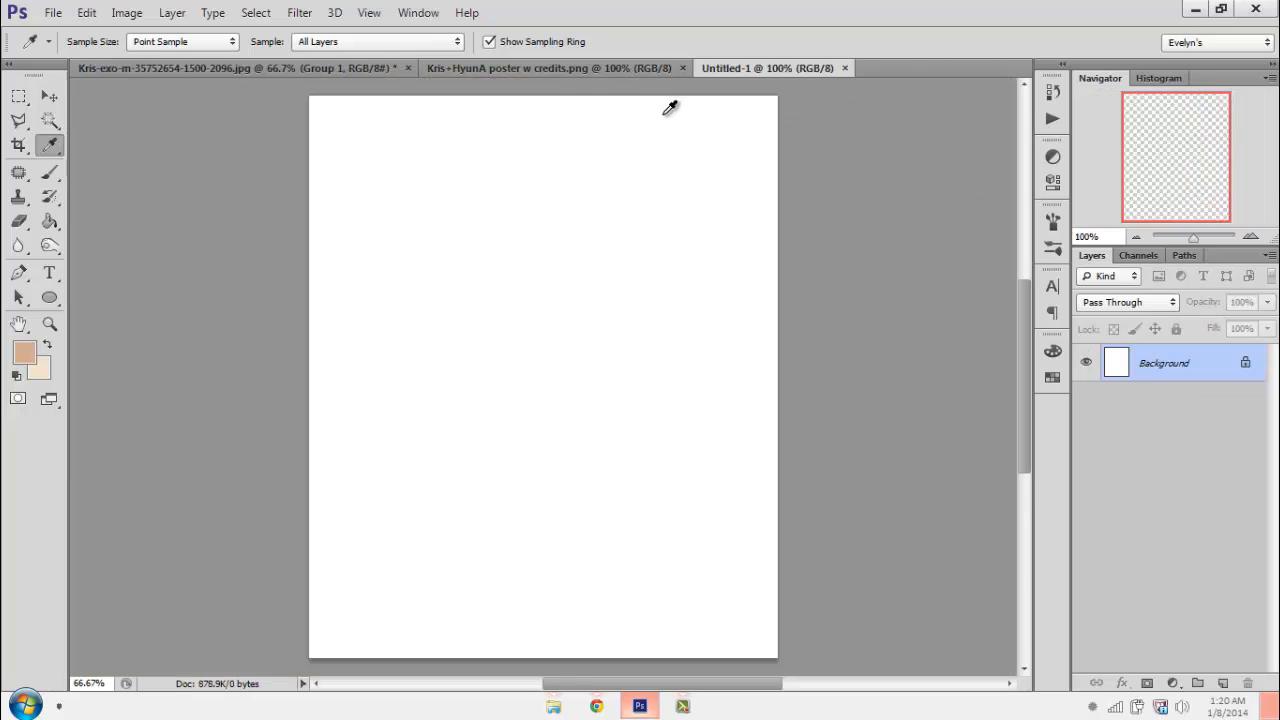
- Rename Group 1 in the edited photo document as couple and copy it into the new Untitled-1 document
{"action": "left_click", "coordinate": [276, 64]}
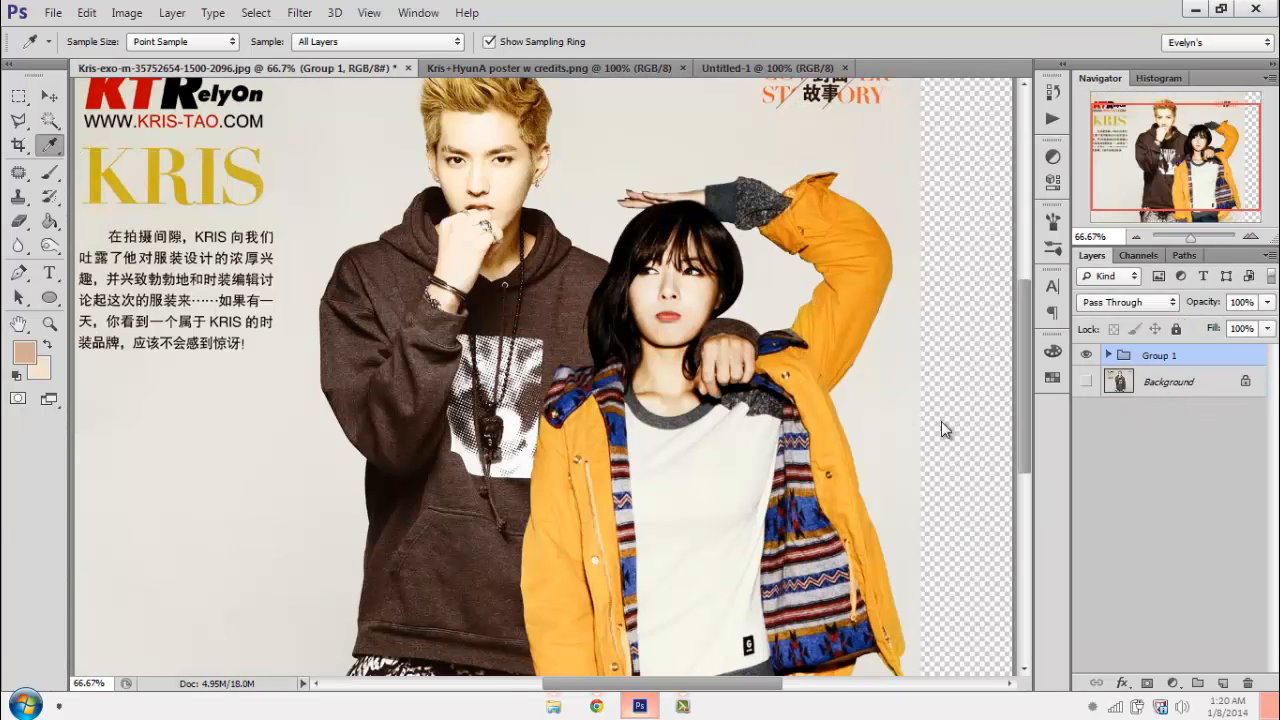
{"action": "double_click", "coordinate": [1155, 356]}
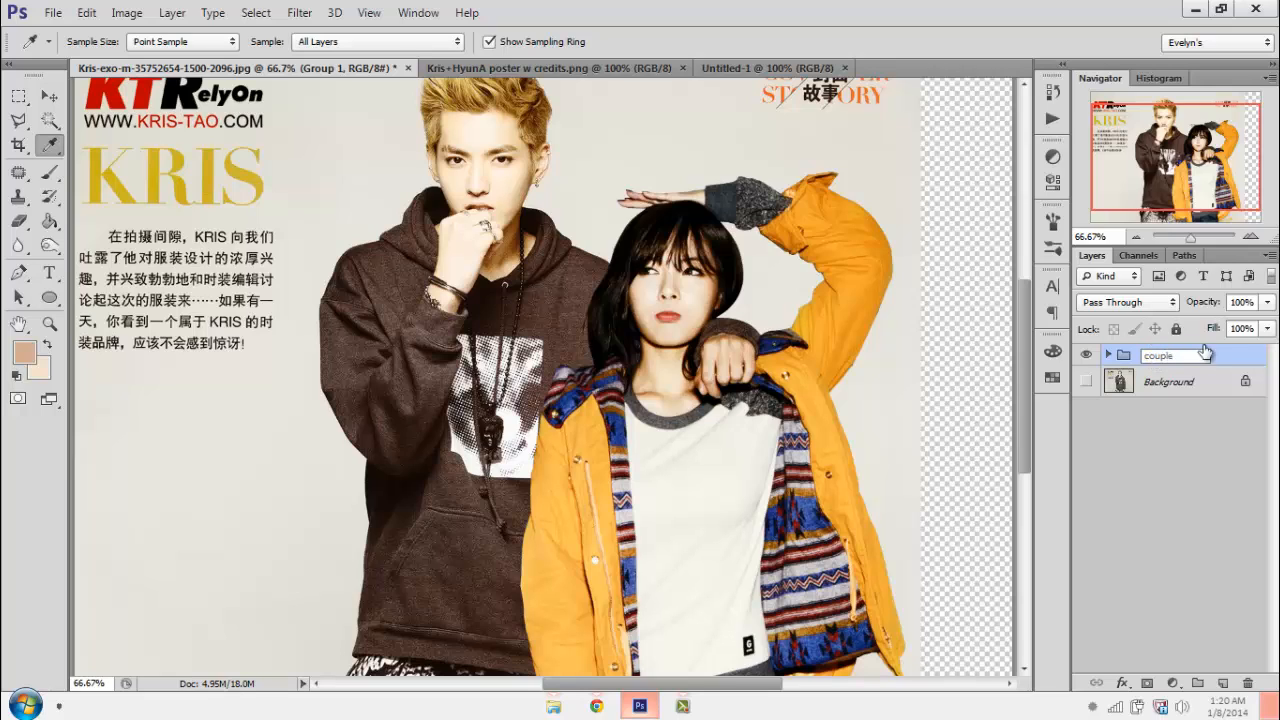
{"action": "key", "text": "Return"}
{"action": "key", "text": "v"}
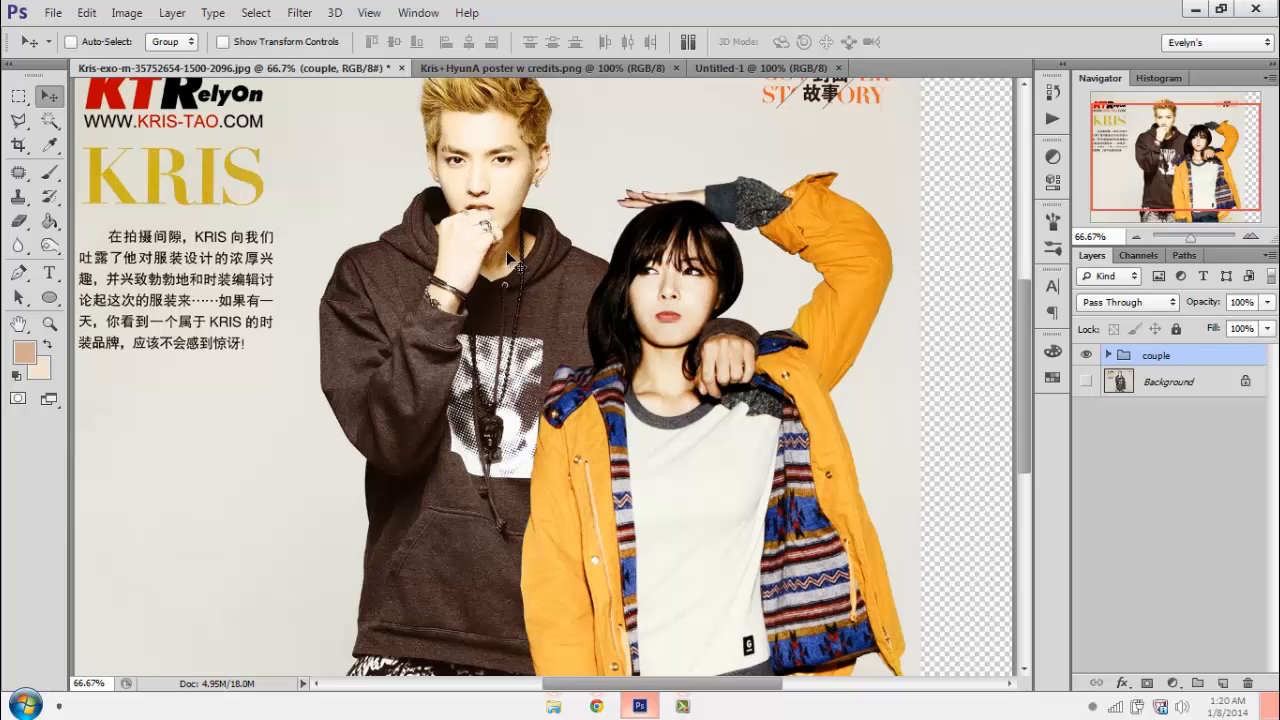
{"action": "left_click_drag", "start_coordinate": [515, 262], "coordinate": [636, 208]}
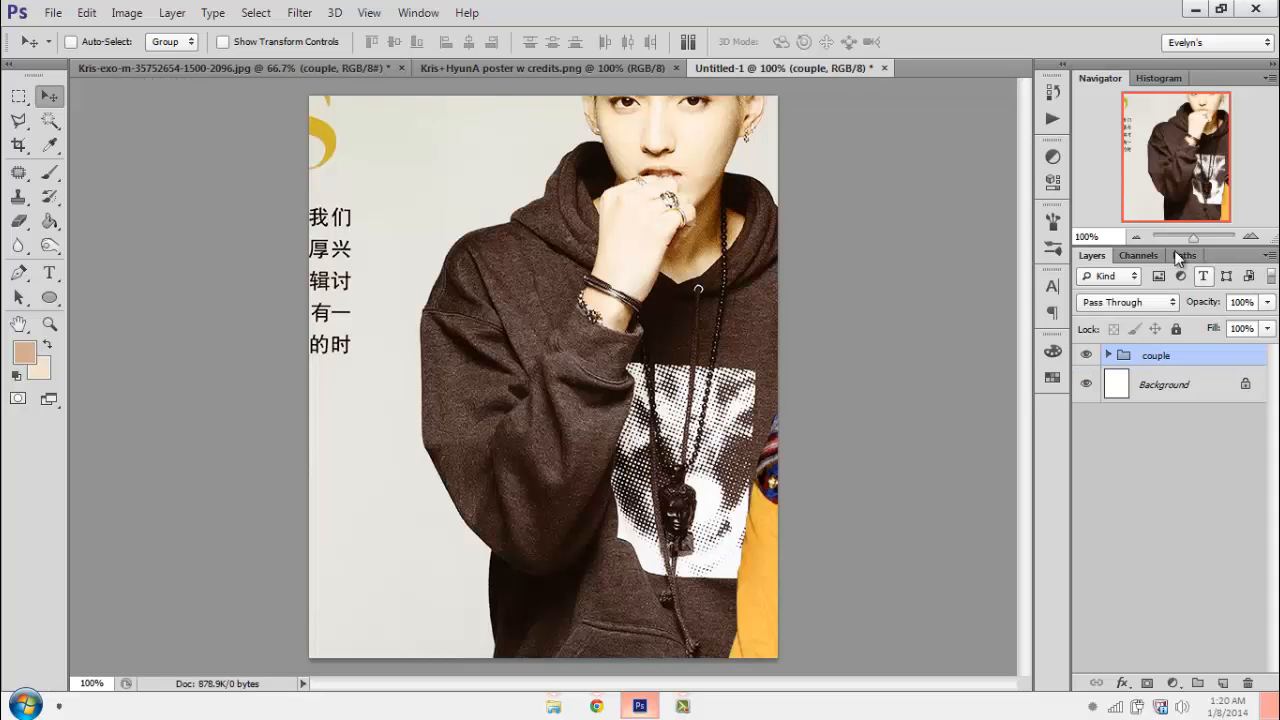
- Scale the couple group proportionally to 35% and position it in the upper part of the poster, against the right edge
{"action": "left_click", "coordinate": [1136, 236]}
{"action": "left_click_drag", "start_coordinate": [585, 298], "coordinate": [449, 324]}
{"action": "key", "text": "ctrl+t"}
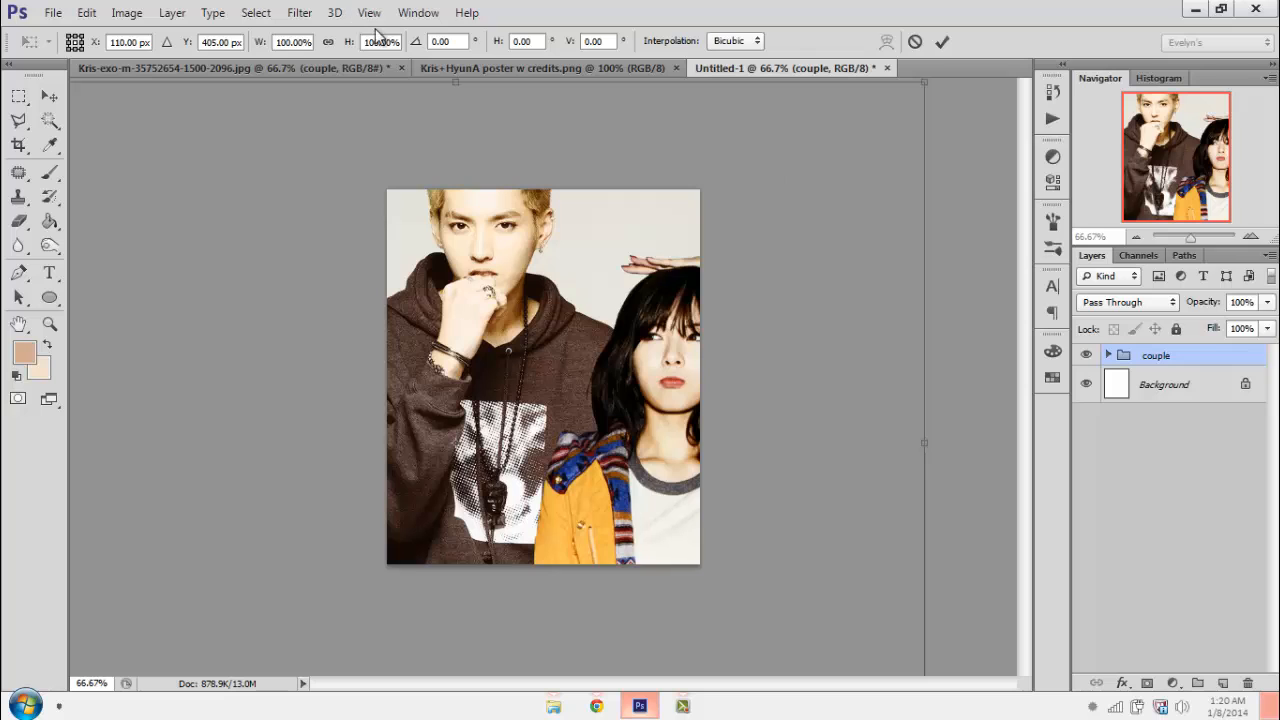
{"action": "left_click", "coordinate": [331, 43]}
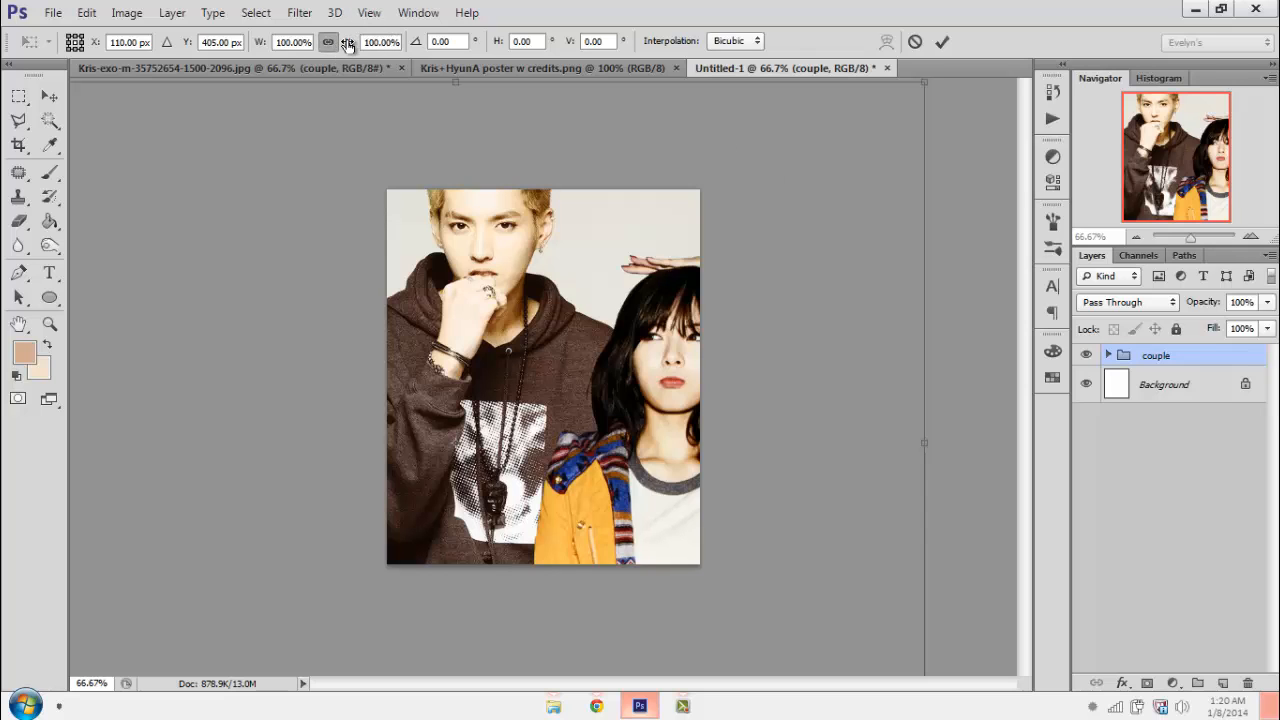
{"action": "left_click_drag", "start_coordinate": [347, 45], "coordinate": [289, 58]}
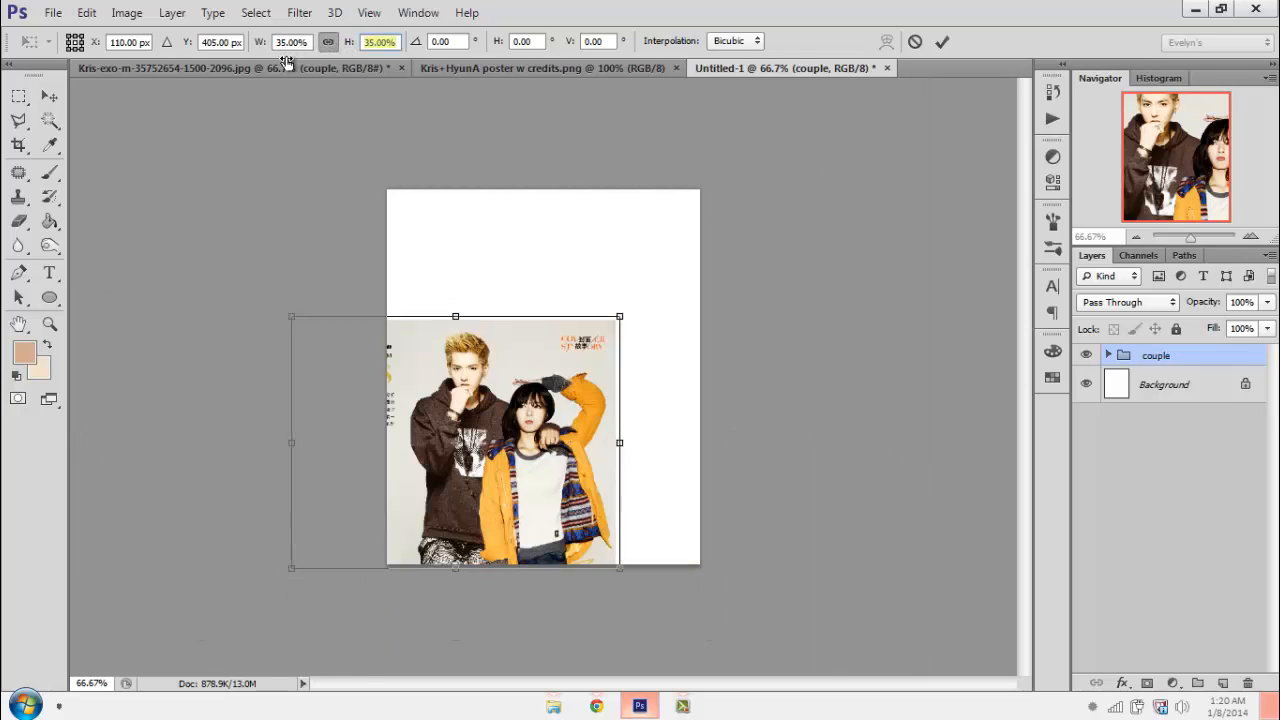
{"action": "left_click_drag", "start_coordinate": [481, 355], "coordinate": [499, 233]}
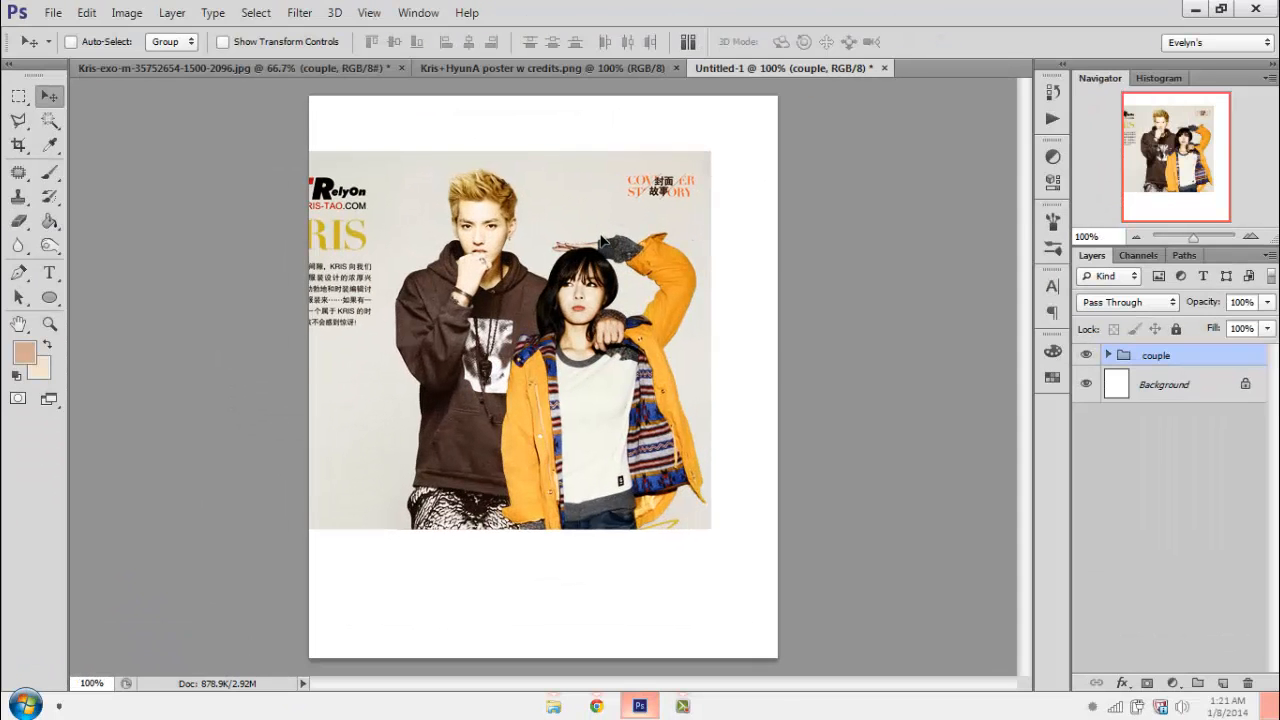
{"action": "left_click_drag", "start_coordinate": [601, 241], "coordinate": [647, 268]}
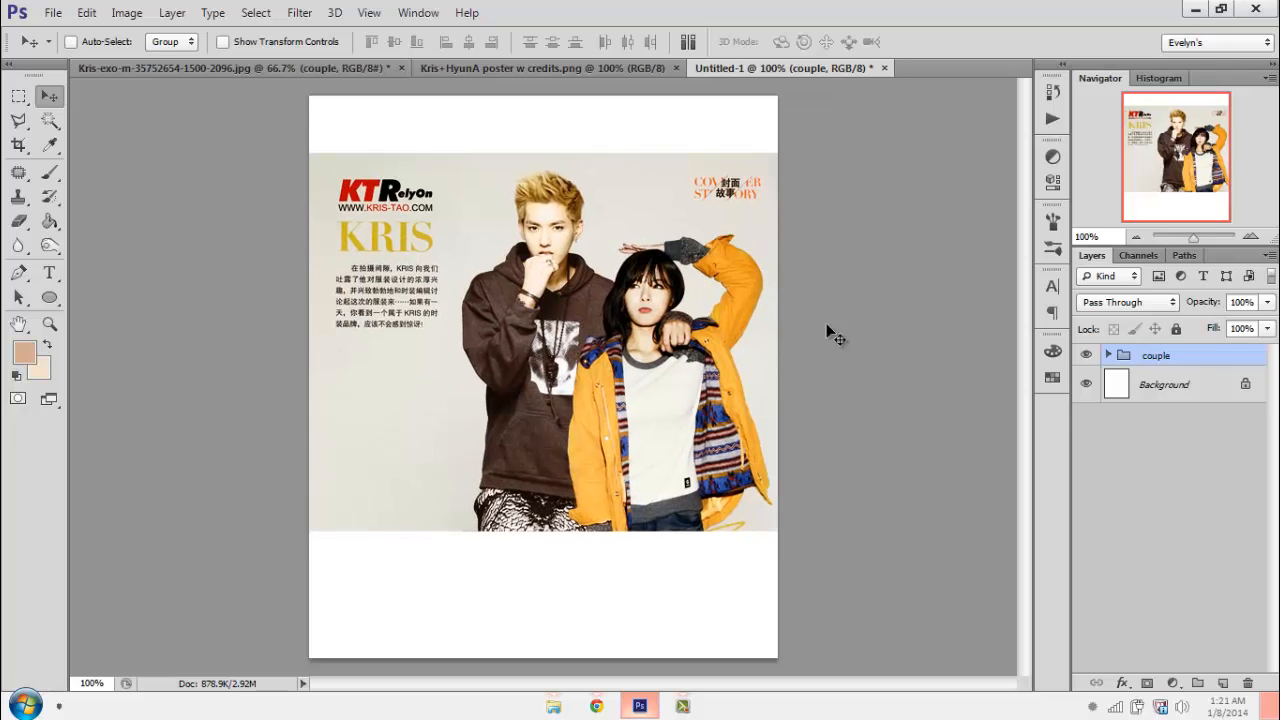
- Expand the couple group and view the finished Kris+HyunA poster for comparison
{"action": "left_click", "coordinate": [1108, 356]}
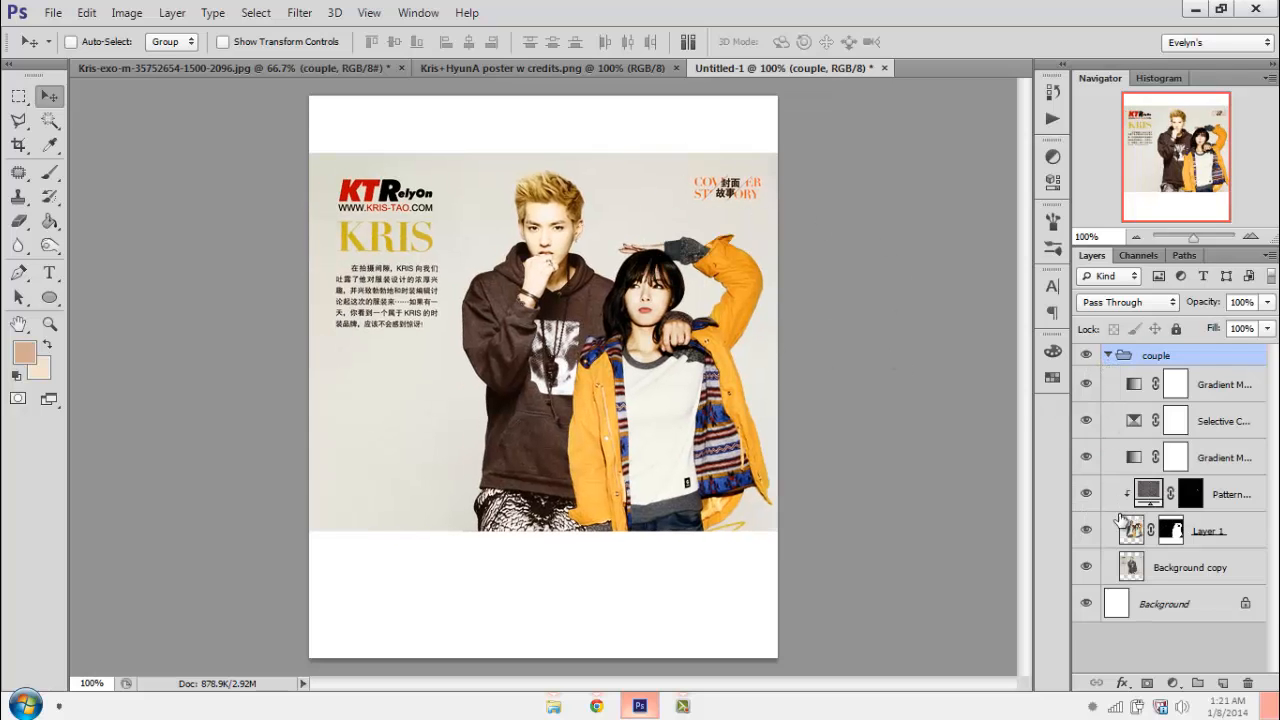
{"action": "left_click", "coordinate": [441, 69]}
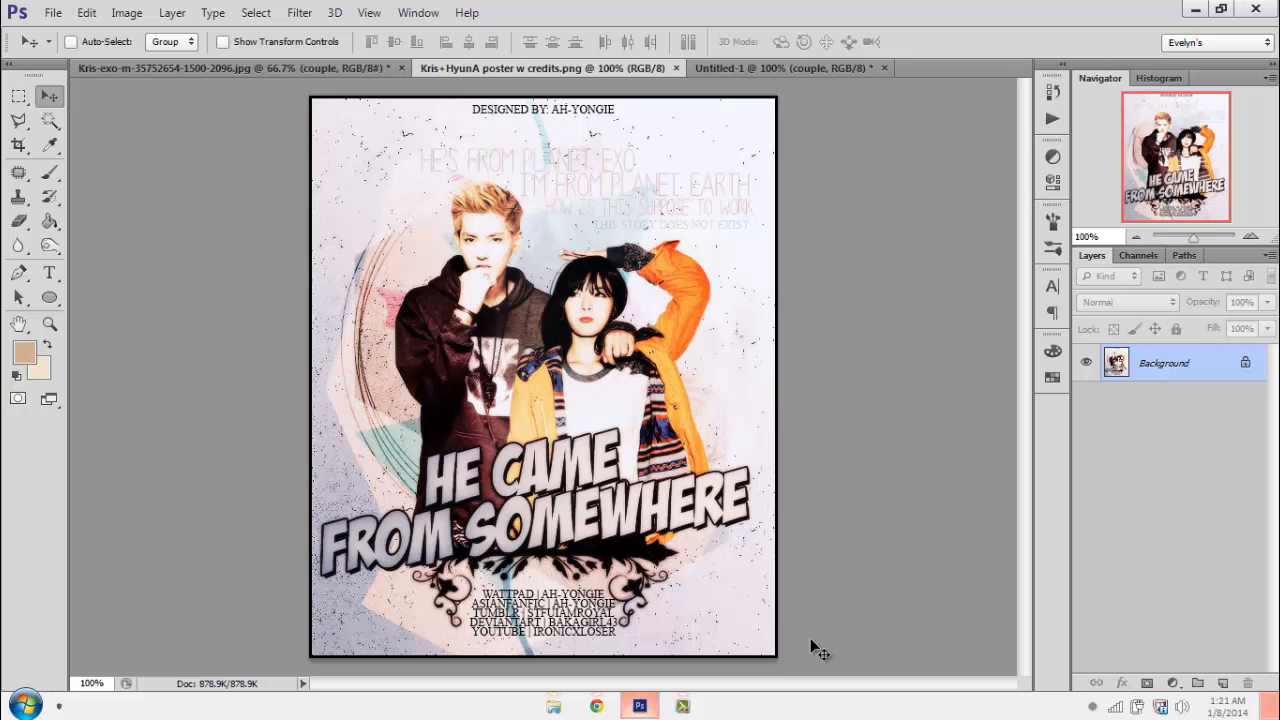
{"action": "left_click", "coordinate": [736, 70]}
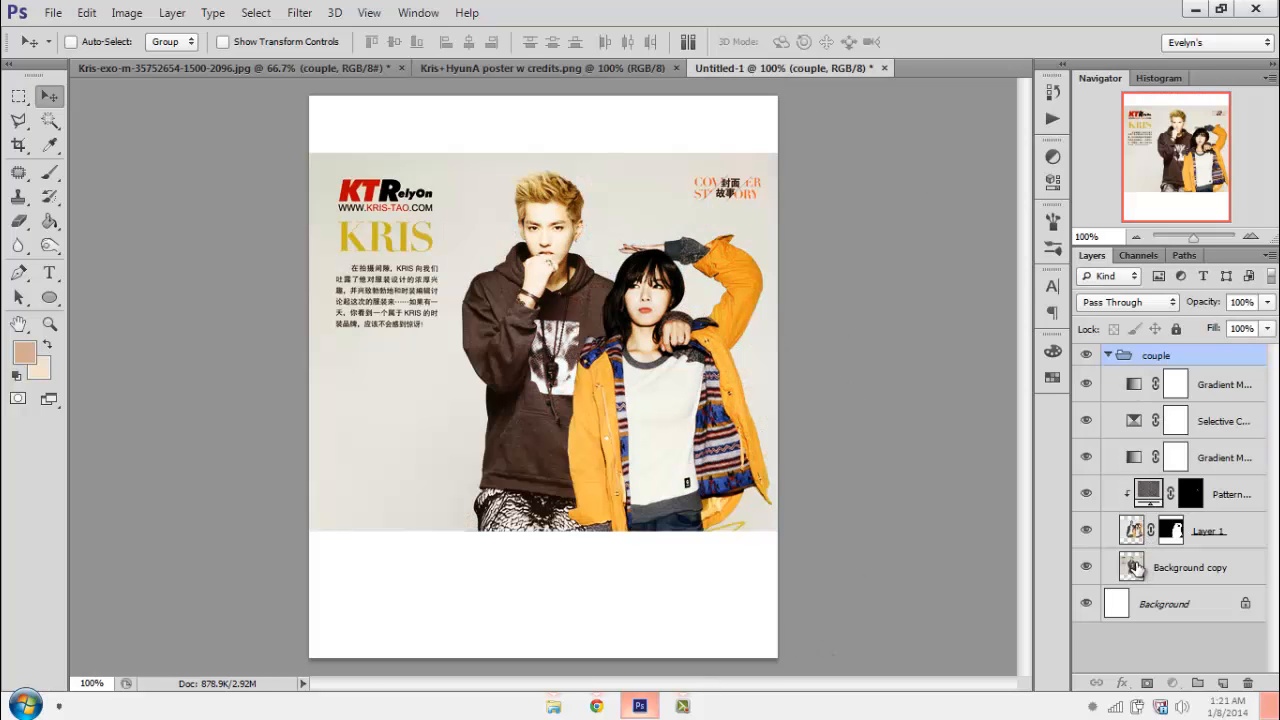
- Hide all layers above Background copy in the couple group and choose the healing tool for that layer
{"action": "left_click", "coordinate": [1136, 567]}
{"action": "left_click_drag", "start_coordinate": [1086, 530], "coordinate": [1084, 372]}
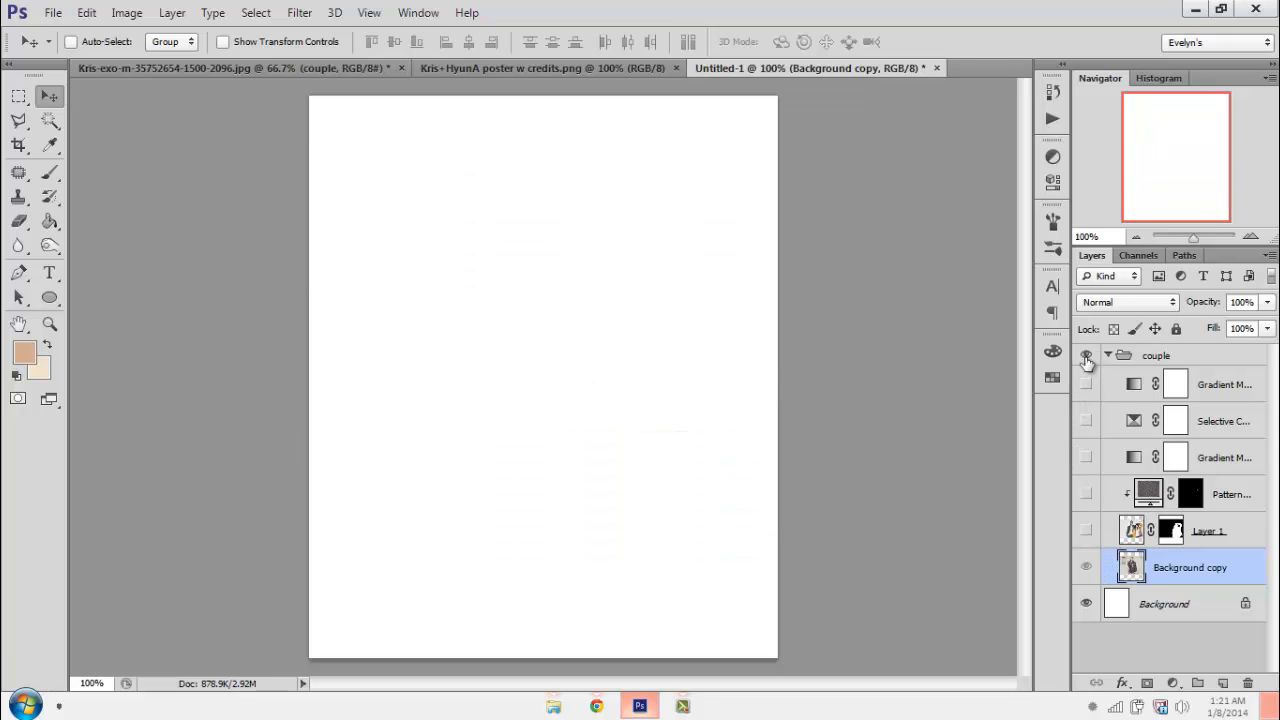
{"action": "left_click", "coordinate": [1086, 356]}
{"action": "left_click", "coordinate": [49, 323]}
{"action": "left_click", "coordinate": [386, 258]}
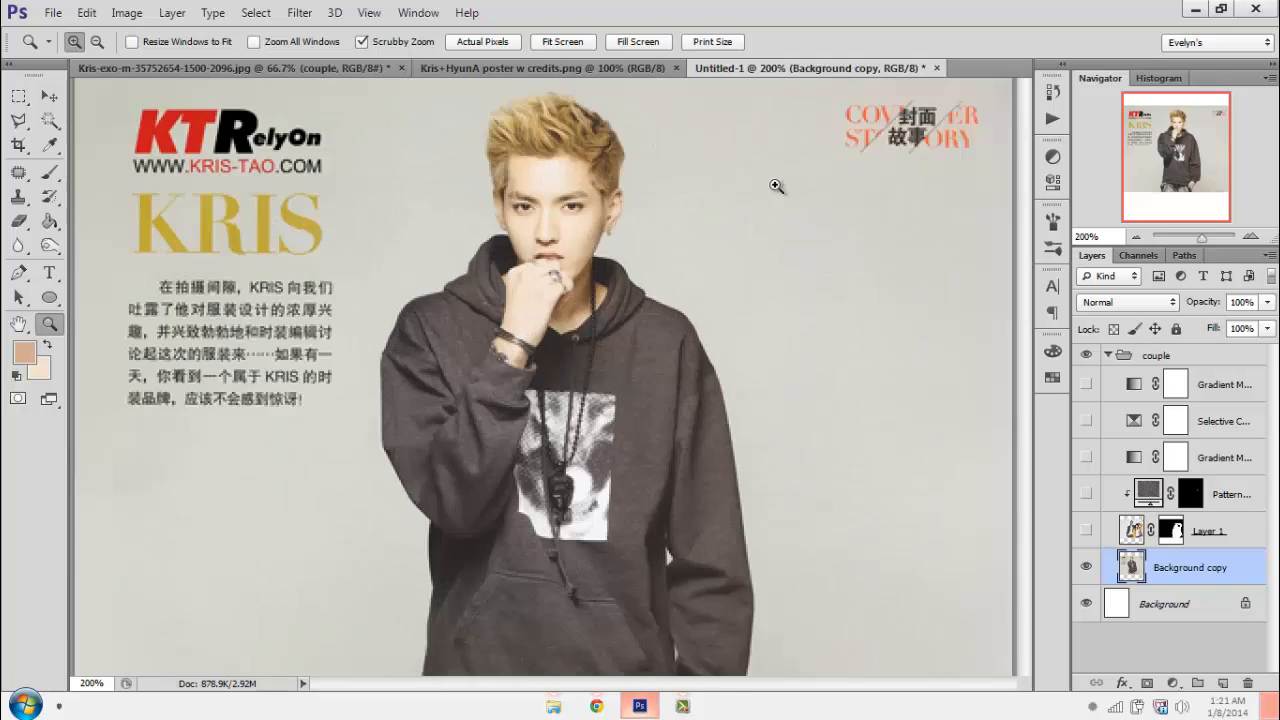
{"action": "mouse_move", "coordinate": [1168, 167]}
{"action": "left_mouse_down"}
{"action": "mouse_move", "coordinate": [1192, 205]}
{"action": "mouse_move", "coordinate": [1182, 145]}
{"action": "mouse_move", "coordinate": [1180, 160]}
{"action": "left_mouse_up"}
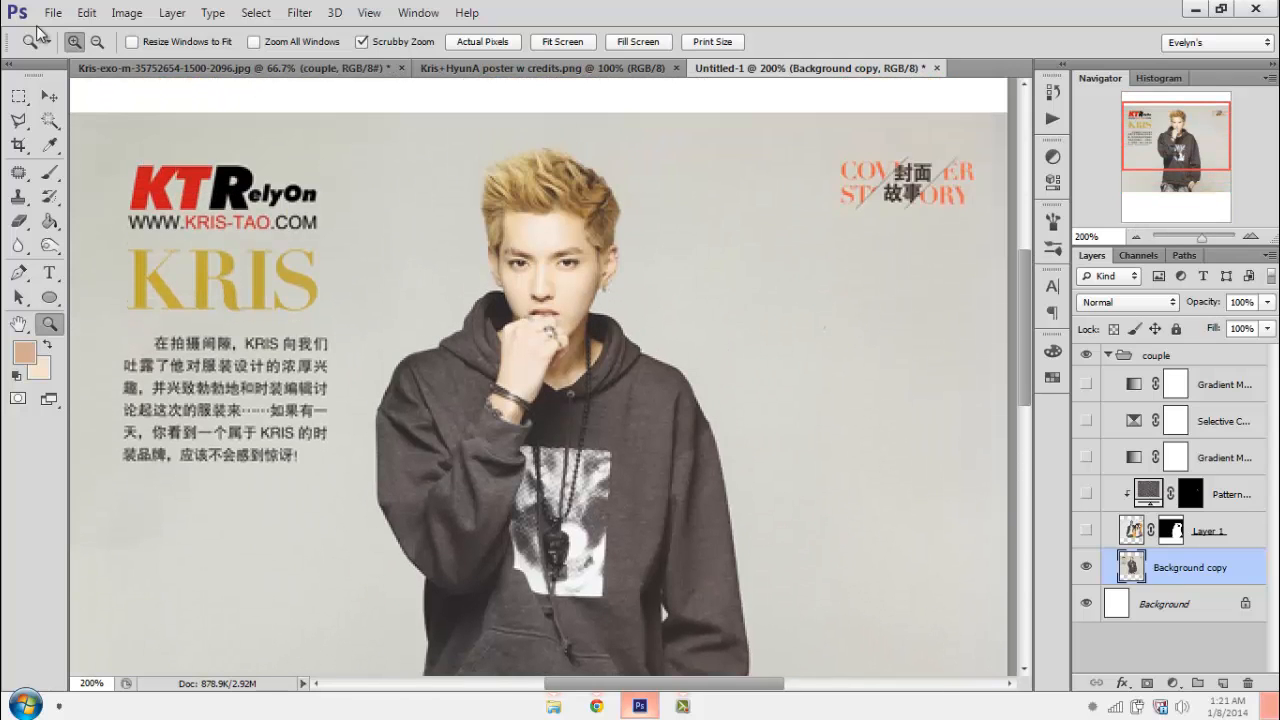
{"action": "left_click", "coordinate": [18, 172]}
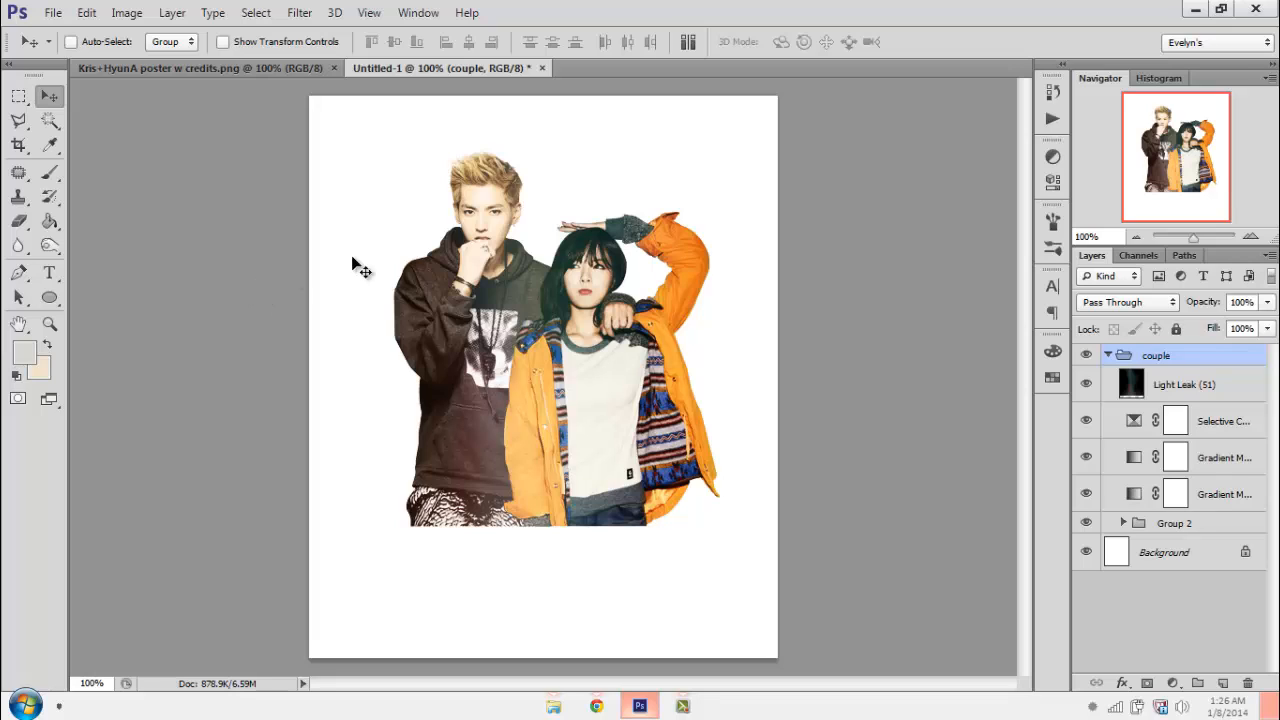
- Collapse the couple group and examine the finished poster's background and overall design
{"action": "left_click", "coordinate": [1108, 356]}
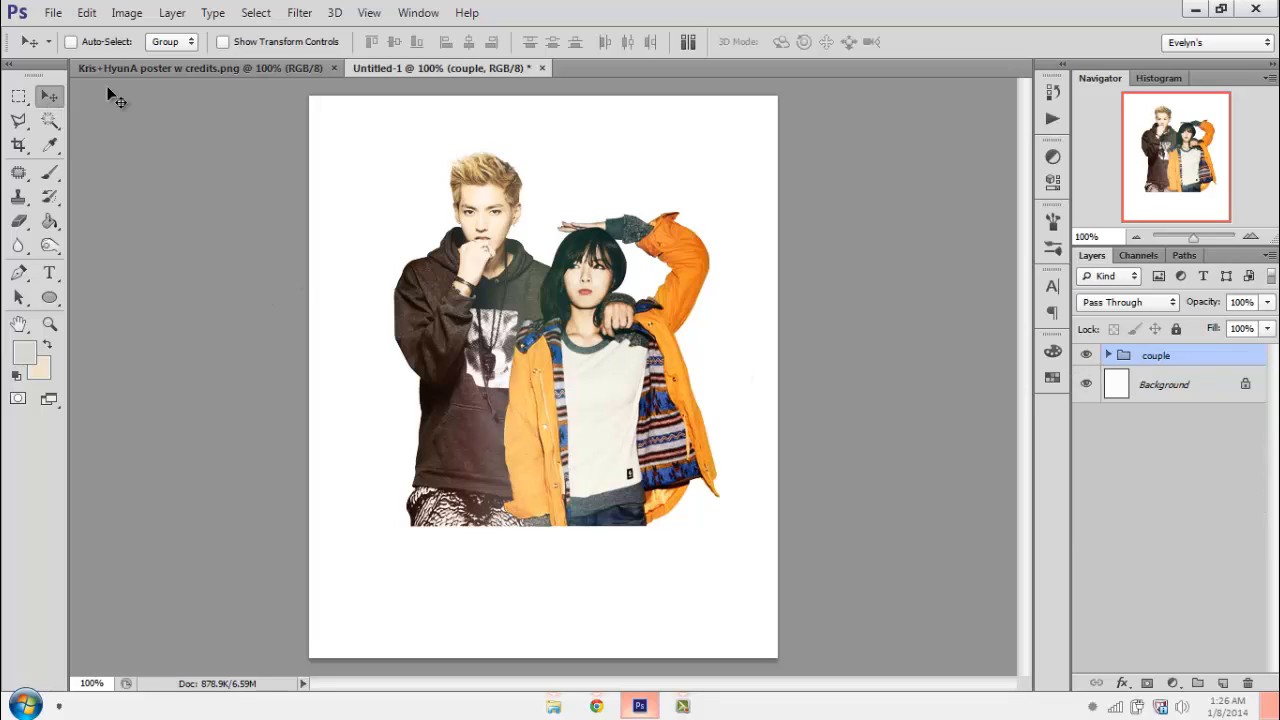
{"action": "left_click", "coordinate": [136, 70]}
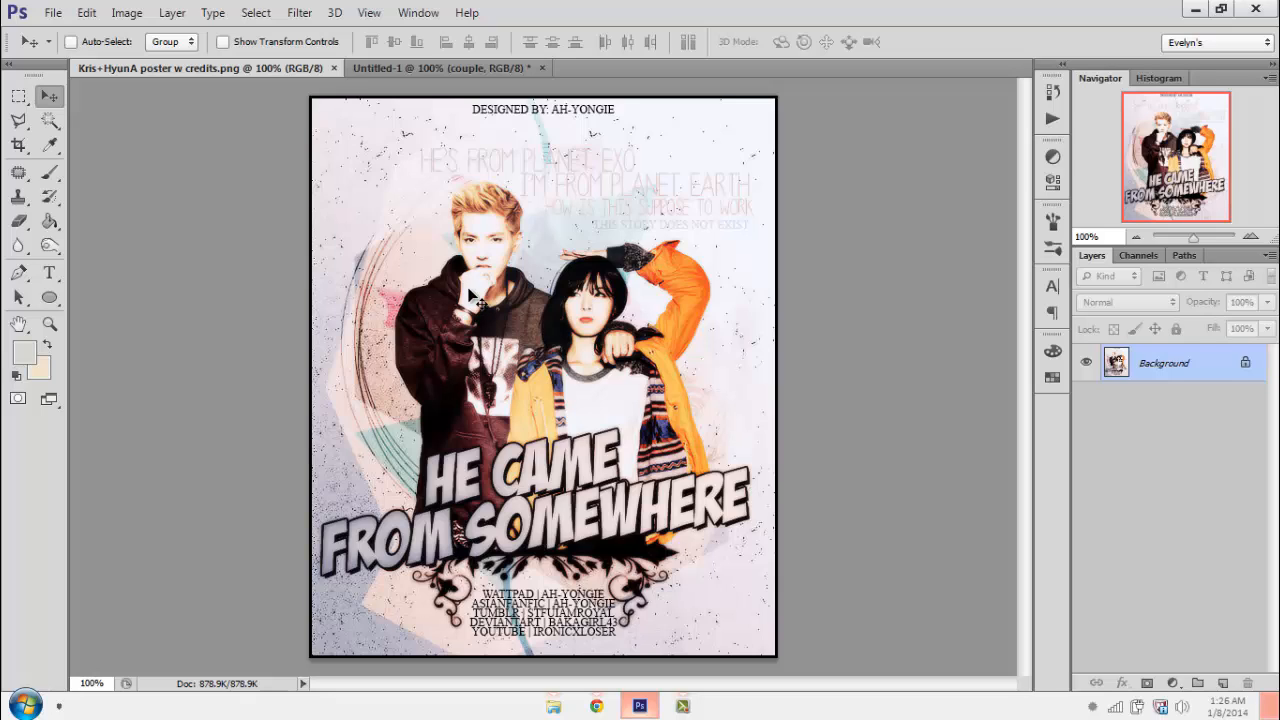
{"action": "left_click", "coordinate": [445, 77]}
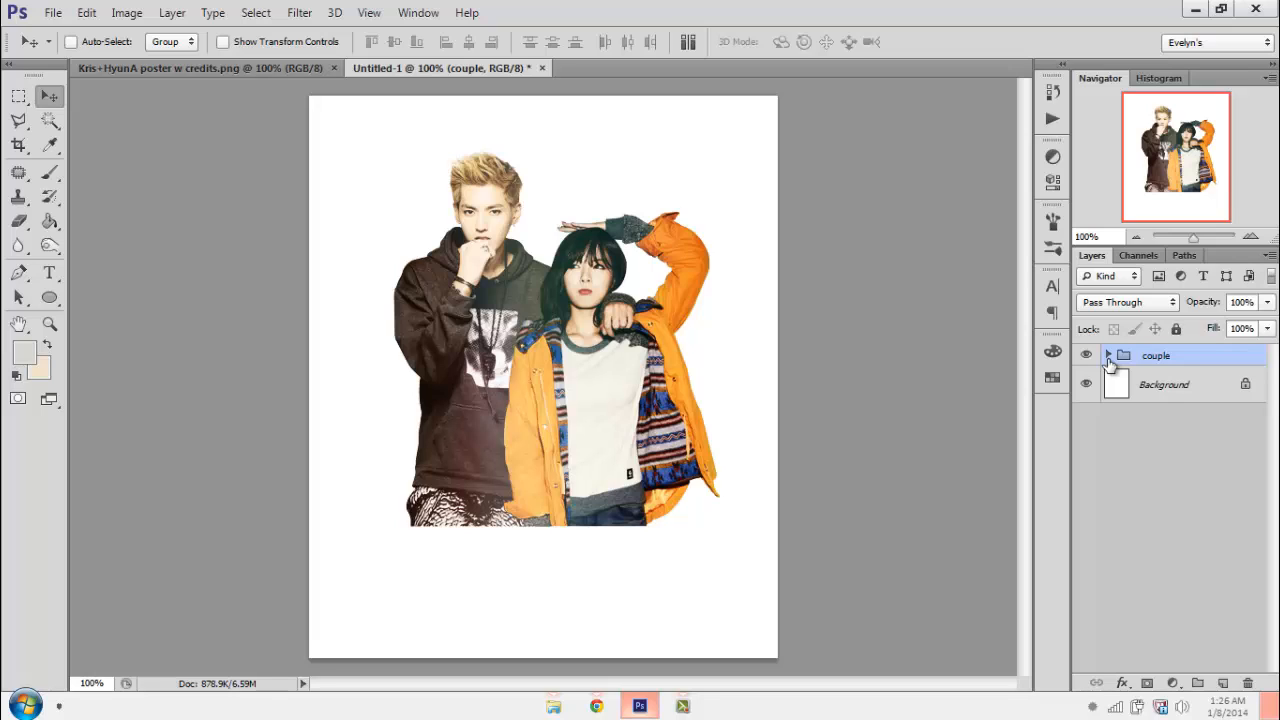
- Add a Gradient Fill layer directly above the Background with the black-to-white preset at a 45° angle, and check it without the couple
{"action": "left_click", "coordinate": [1148, 394]}
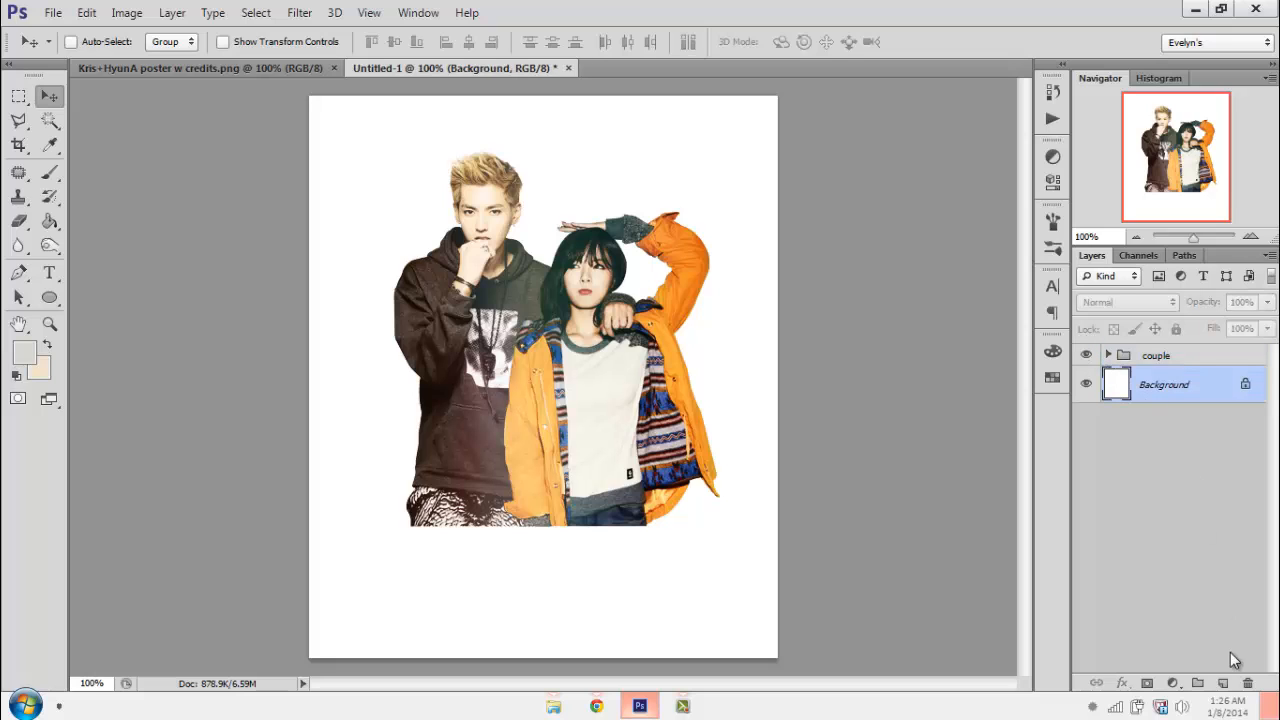
{"action": "left_click", "coordinate": [1173, 683]}
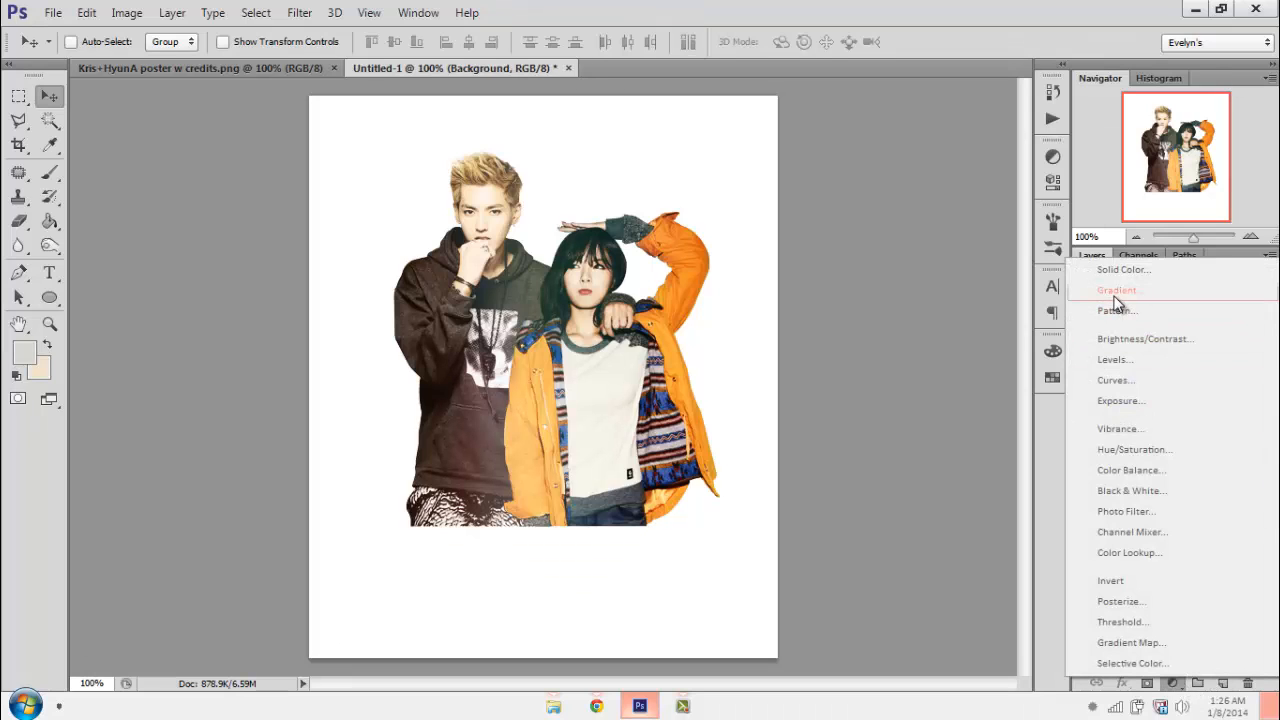
{"action": "left_click", "coordinate": [1114, 292]}
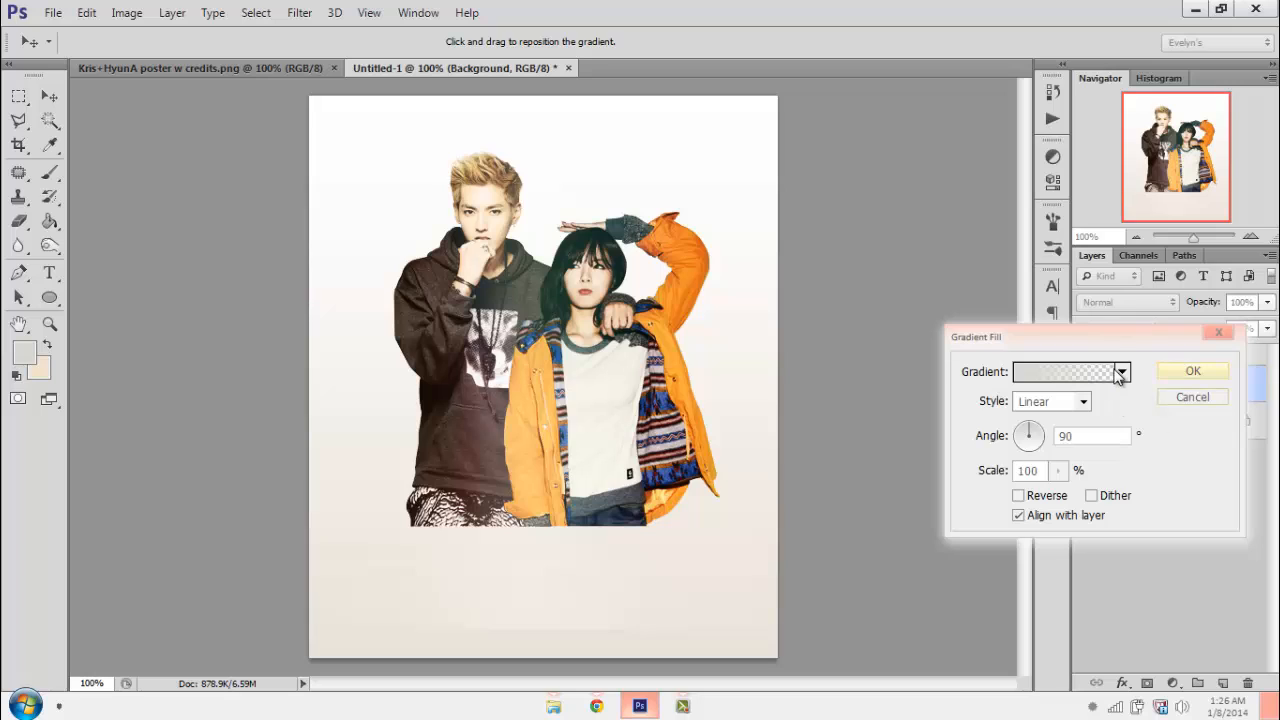
{"action": "left_click", "coordinate": [1119, 374]}
{"action": "left_click", "coordinate": [1038, 410]}
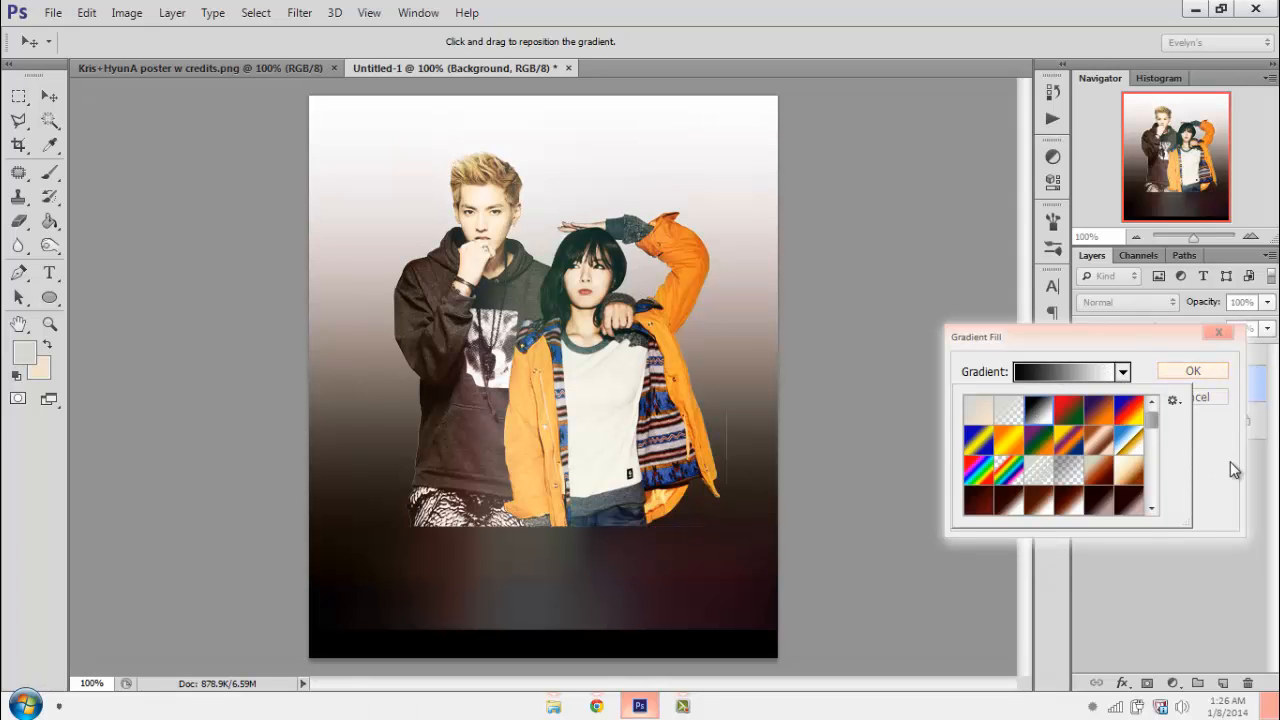
{"action": "left_click", "coordinate": [1218, 468]}
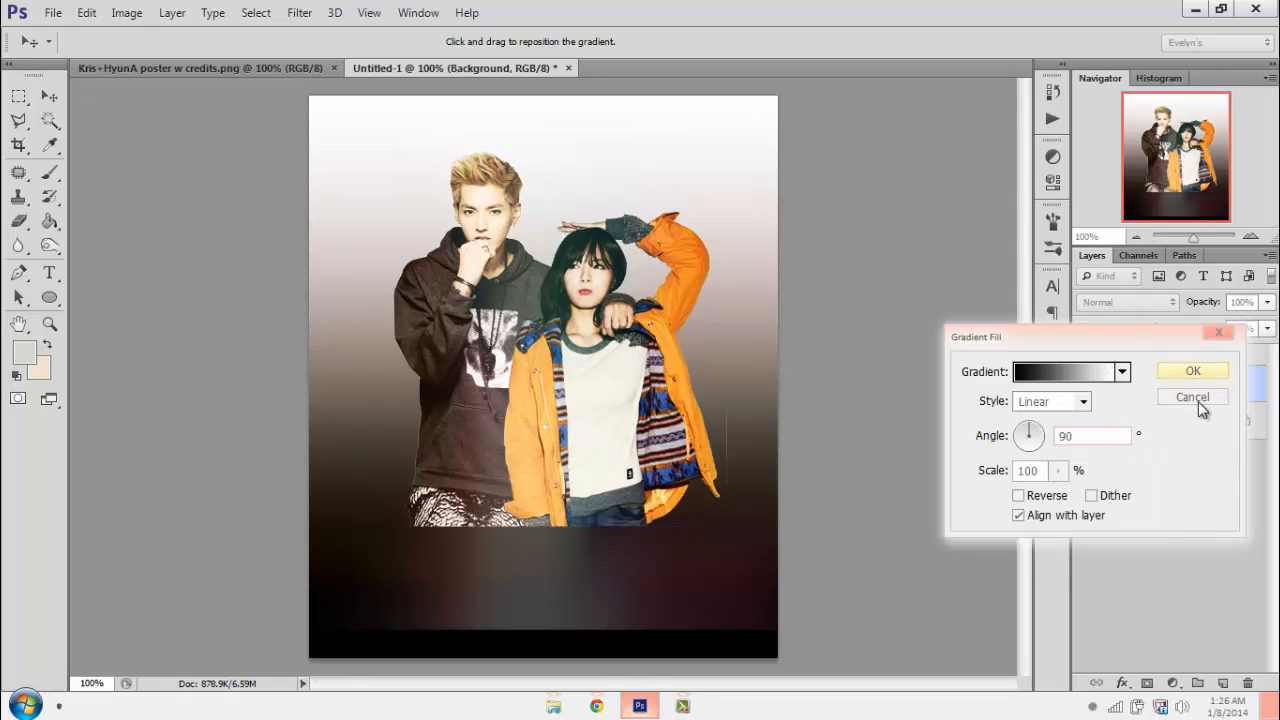
{"action": "left_click_drag", "start_coordinate": [1034, 432], "coordinate": [1048, 425]}
{"action": "left_click", "coordinate": [1097, 435]}
{"action": "type", "text": "45"}
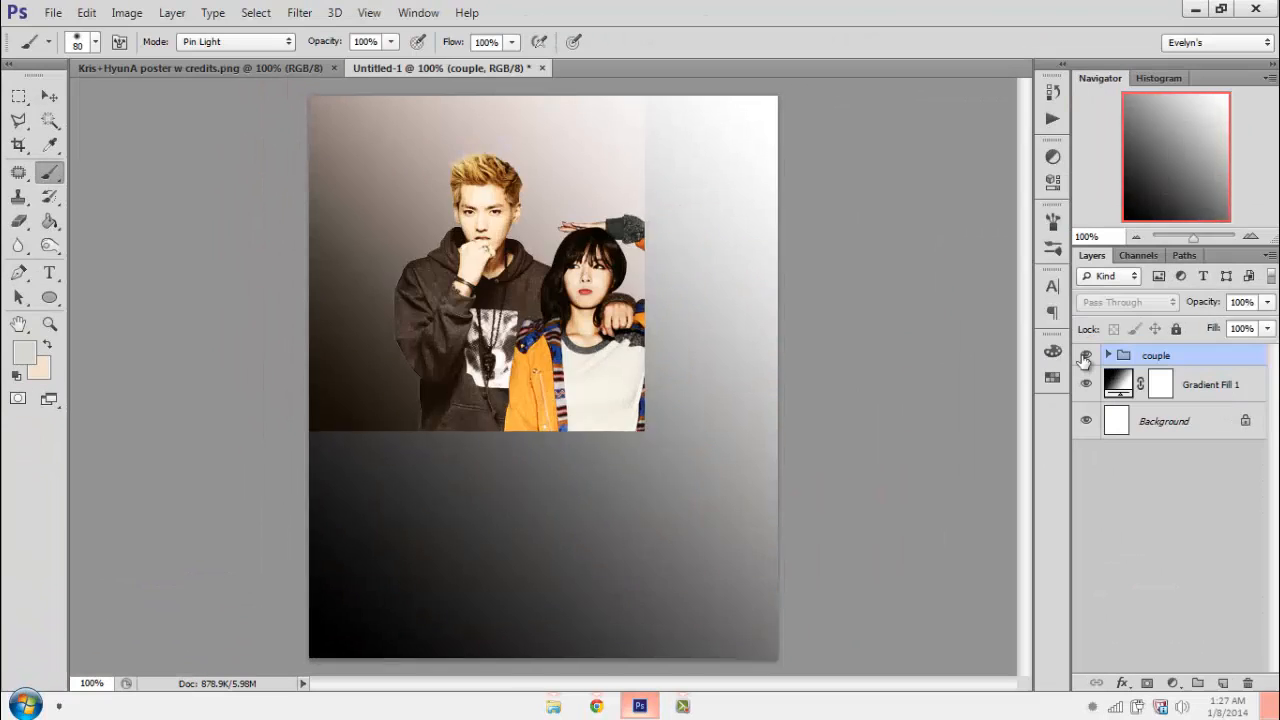
{"action": "left_click", "coordinate": [1085, 357]}
{"action": "left_click", "coordinate": [1085, 357]}
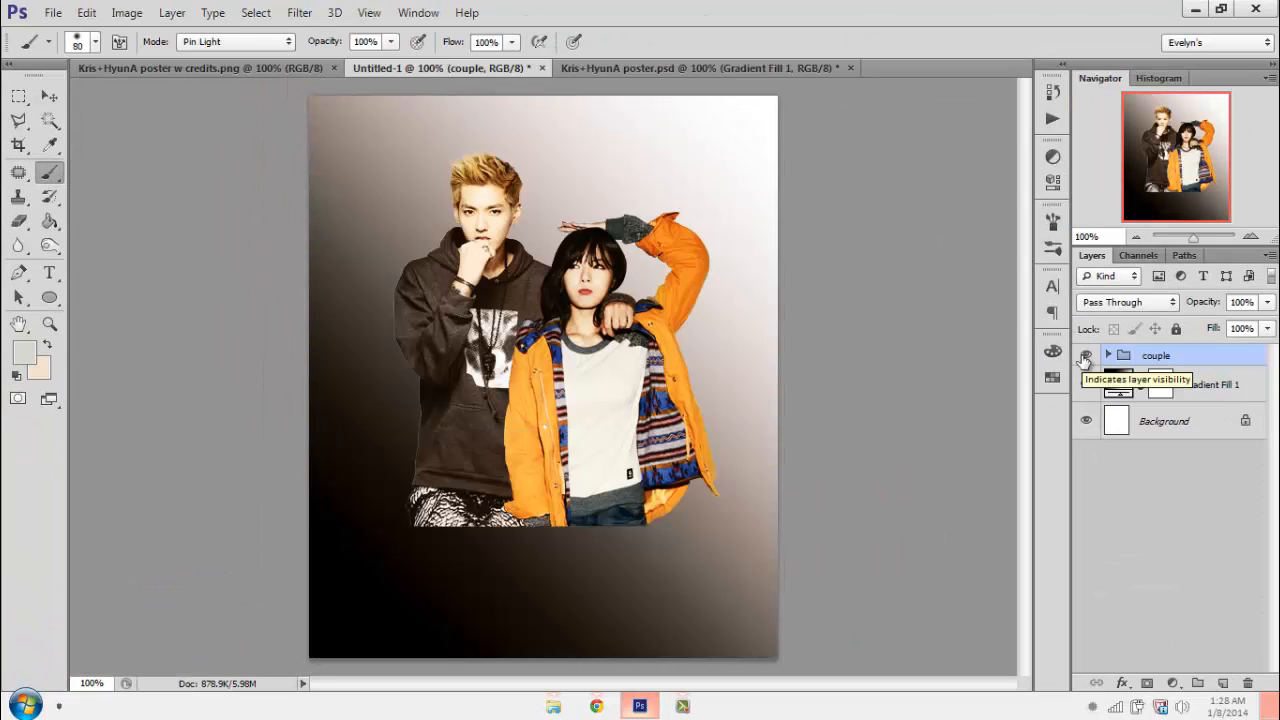
- Change the Gradient Fill layer to the light grey-to-transparent preset
{"action": "double_click", "coordinate": [1117, 388]}
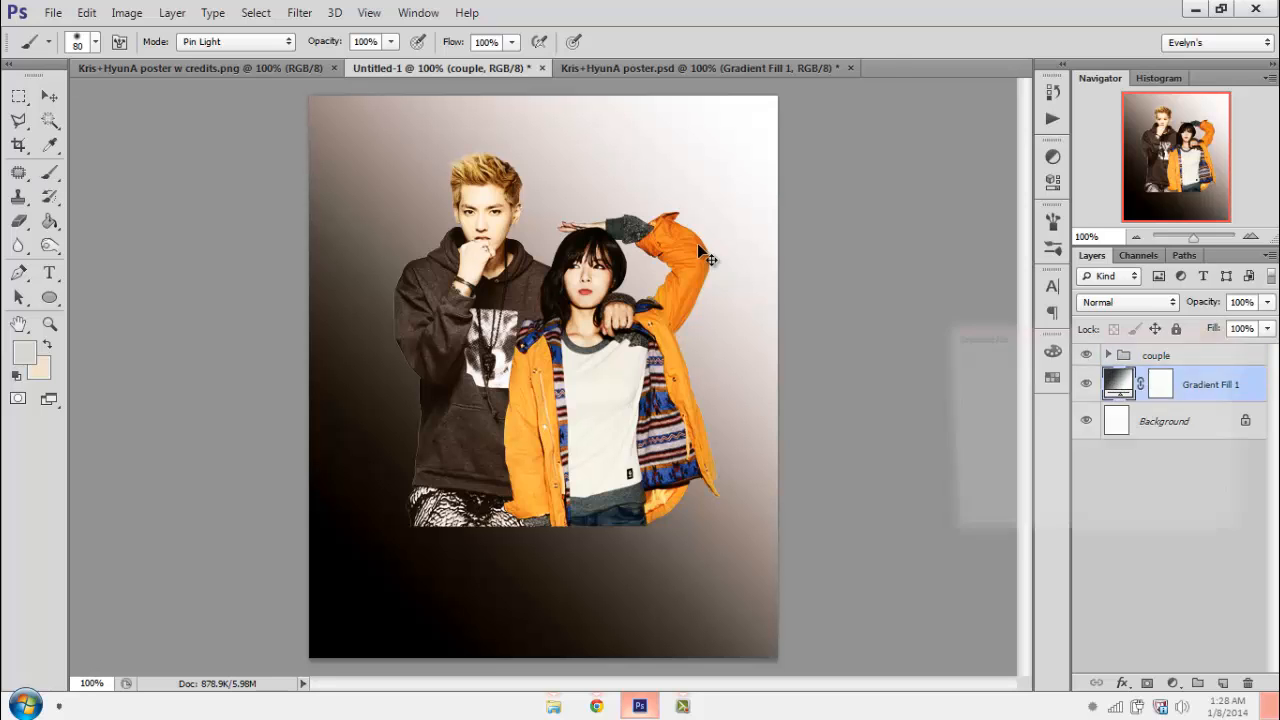
{"action": "left_click", "coordinate": [1122, 372]}
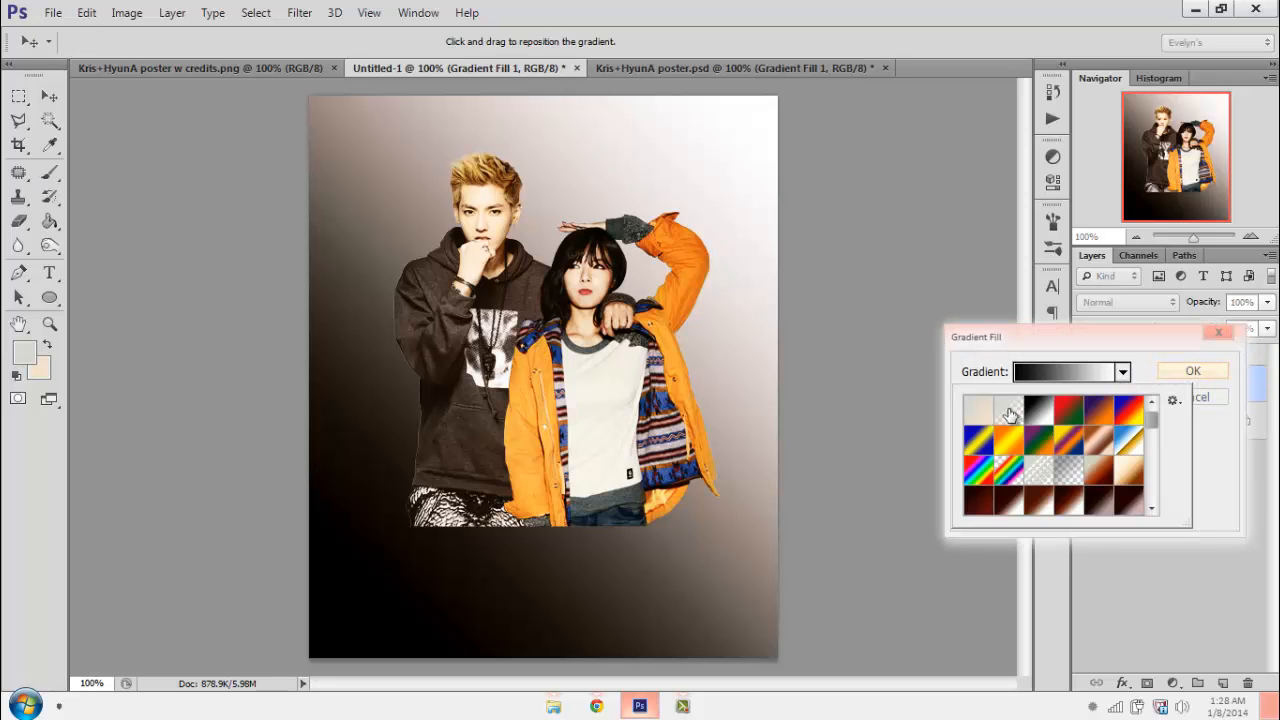
{"action": "left_click", "coordinate": [1010, 411]}
{"action": "left_click", "coordinate": [1122, 372]}
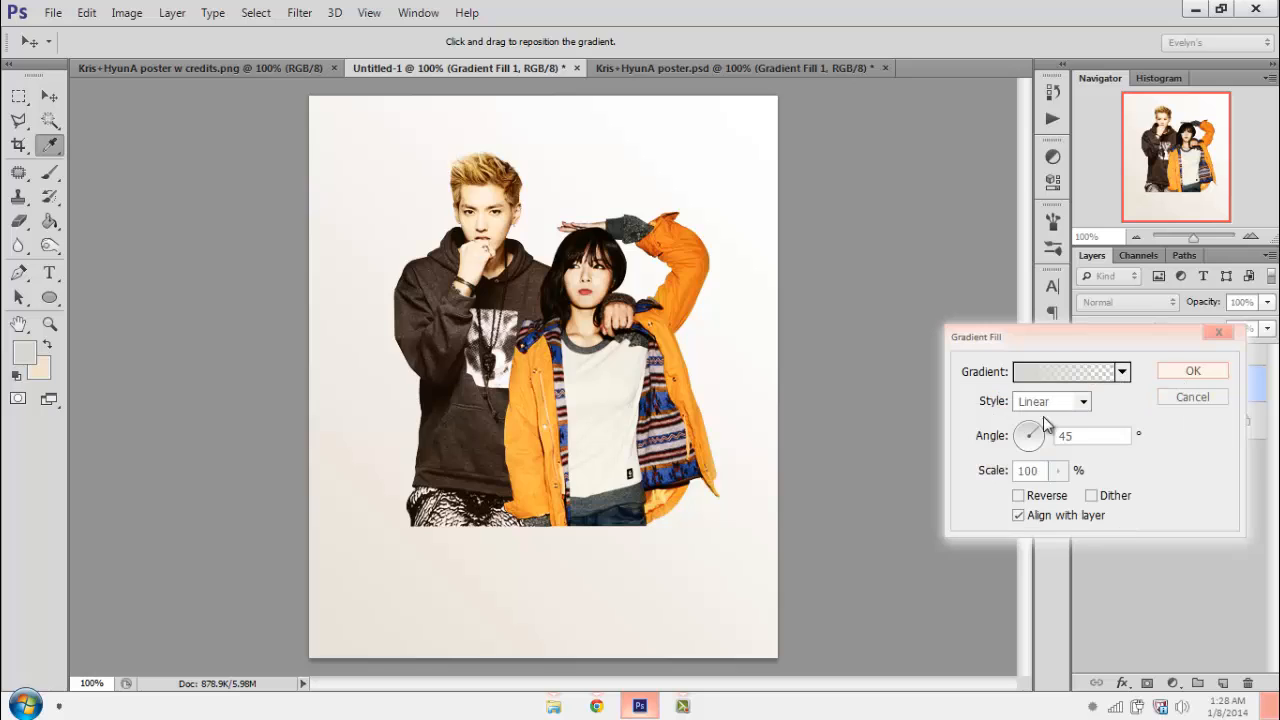
- Open the Gradient Fill's gradient for editing and set its starting colour stop to black (000000)
{"action": "left_click", "coordinate": [1065, 371]}
{"action": "left_click", "coordinate": [410, 400]}
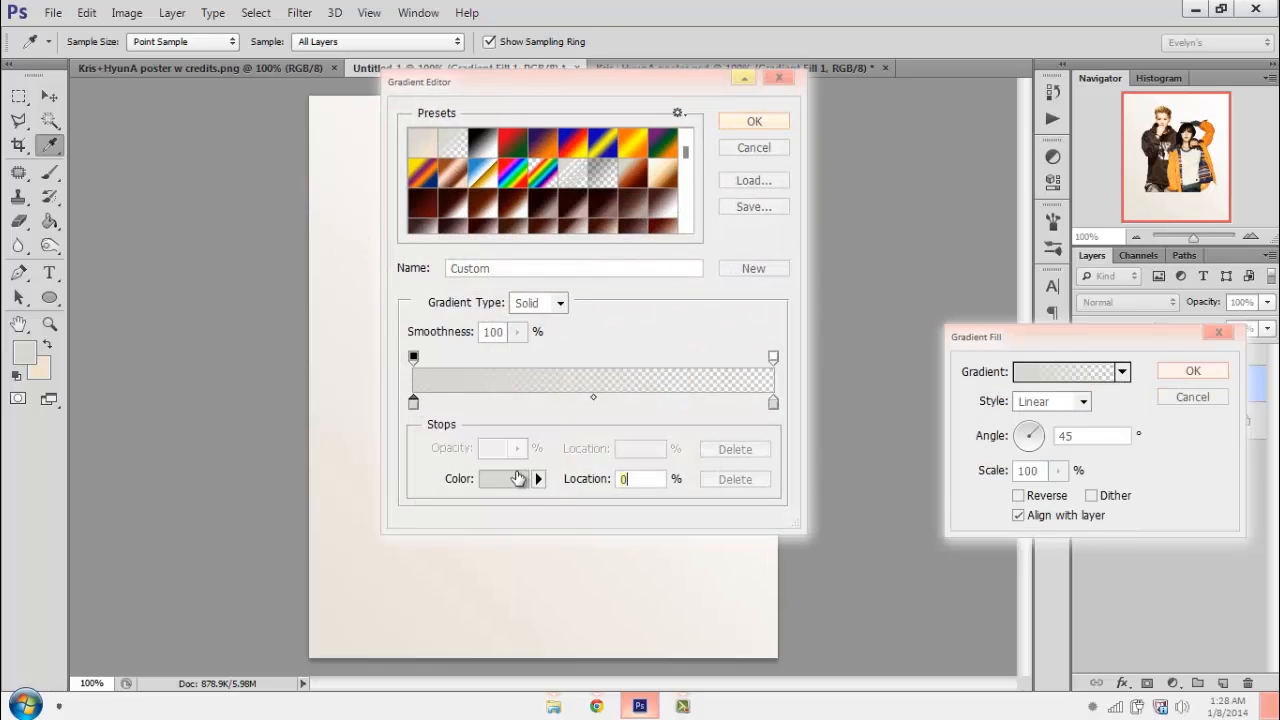
{"action": "left_click", "coordinate": [503, 478]}
{"action": "left_click", "coordinate": [558, 475]}
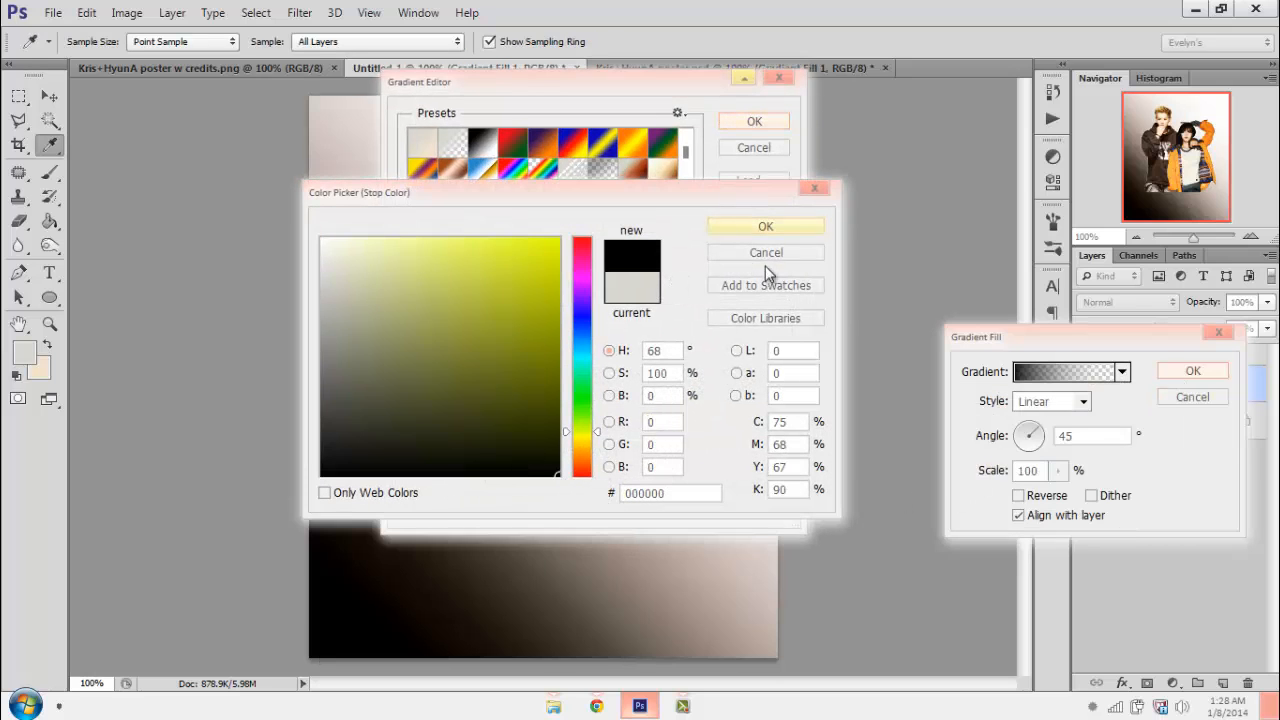
{"action": "left_click", "coordinate": [765, 226]}
- Set the gradient's end colour stop to black (000000), apply the gradient fill and lower its layer's fill to 28%
{"action": "left_click", "coordinate": [773, 402]}
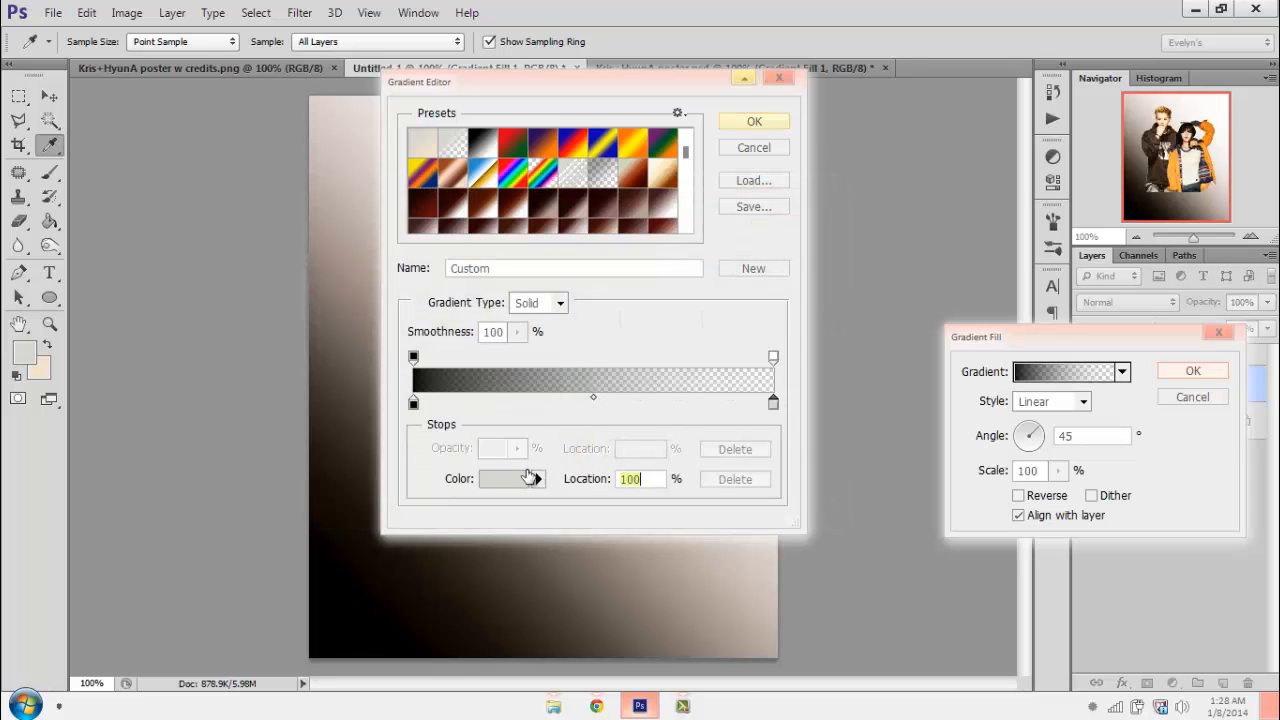
{"action": "left_click", "coordinate": [503, 478]}
{"action": "left_click_drag", "start_coordinate": [557, 468], "coordinate": [620, 514]}
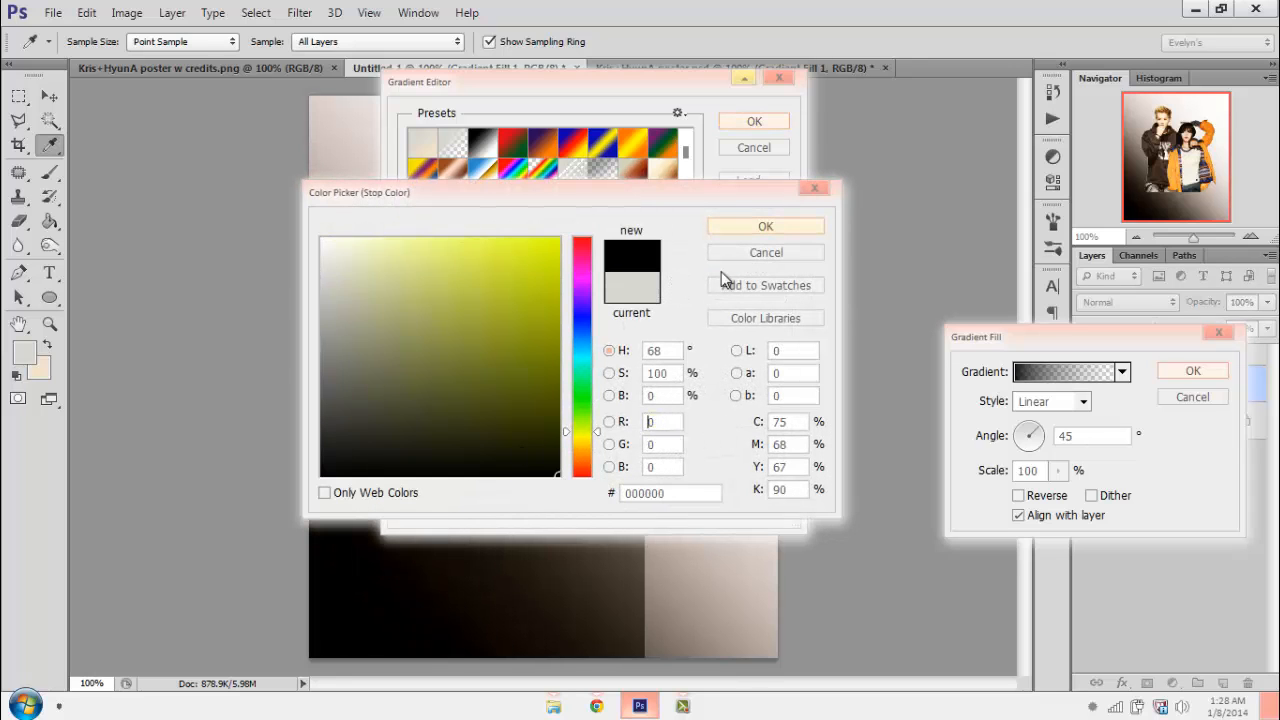
{"action": "left_click", "coordinate": [765, 226]}
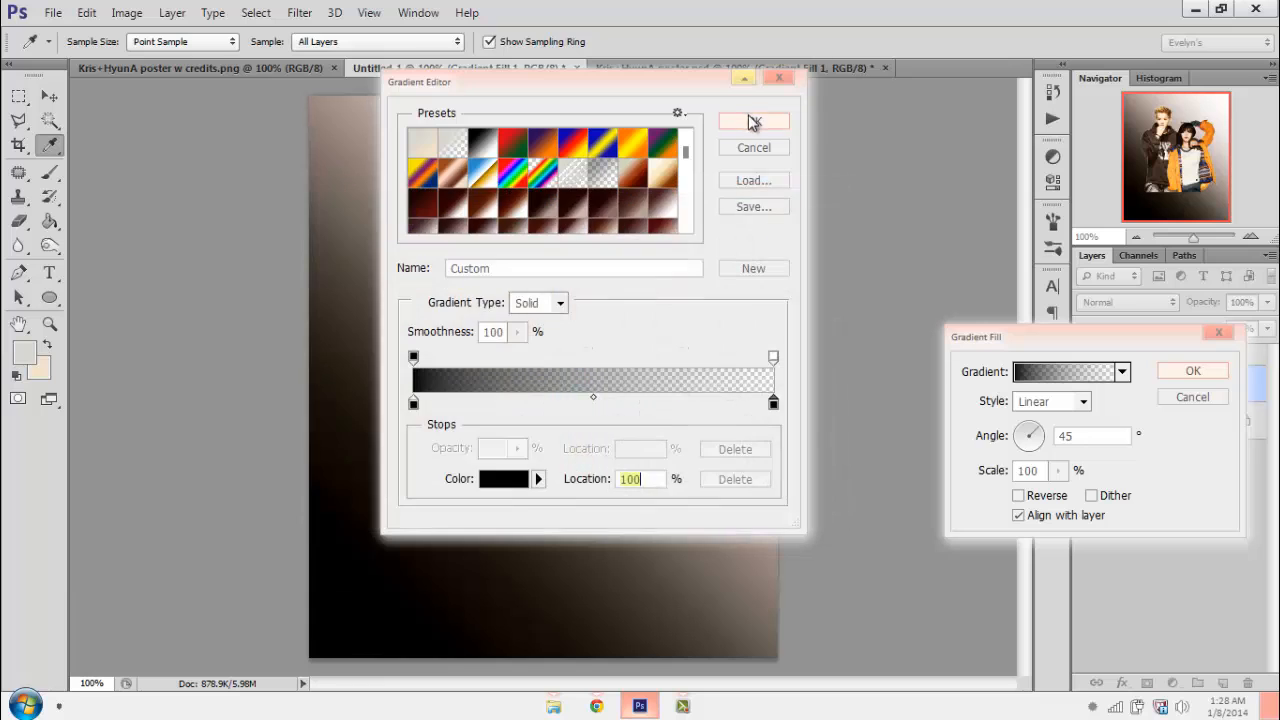
{"action": "left_click", "coordinate": [754, 121]}
{"action": "left_click", "coordinate": [1188, 374]}
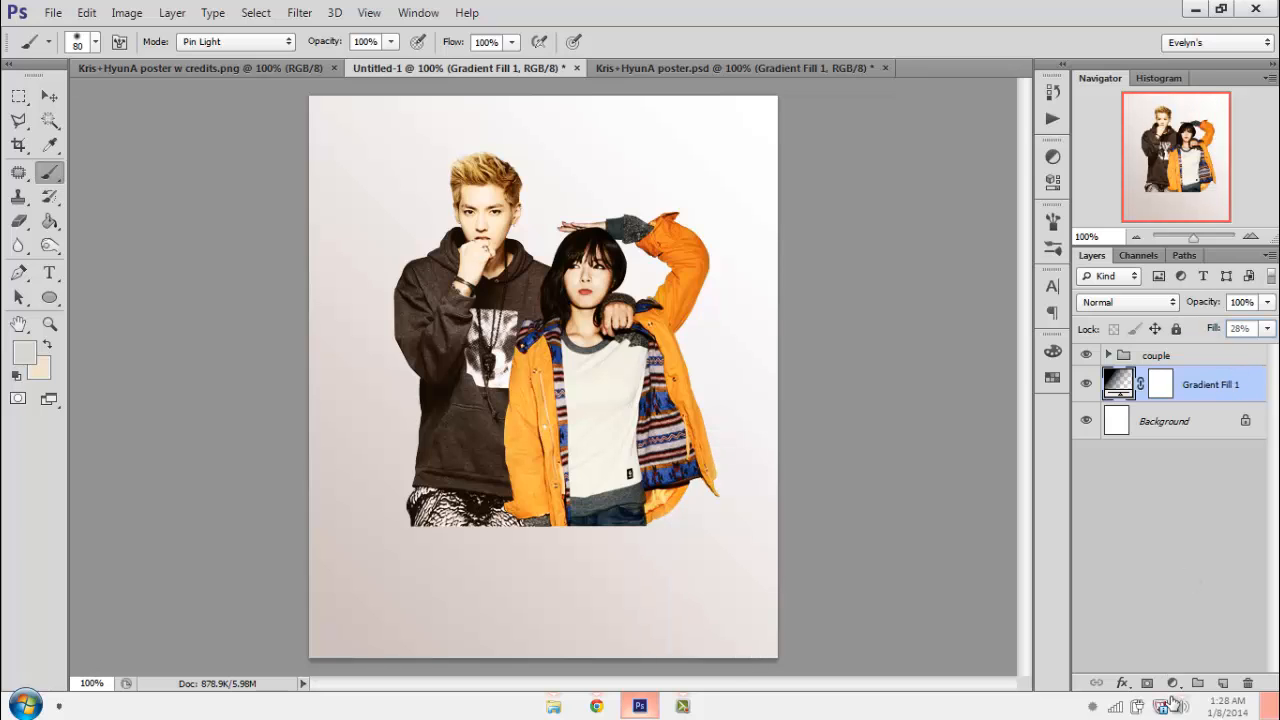
- Add a Pattern Fill layer above the Gradient Fill using the white speckled grunge pattern at 100% scale
{"action": "left_click", "coordinate": [1172, 683]}
{"action": "left_click", "coordinate": [1113, 316]}
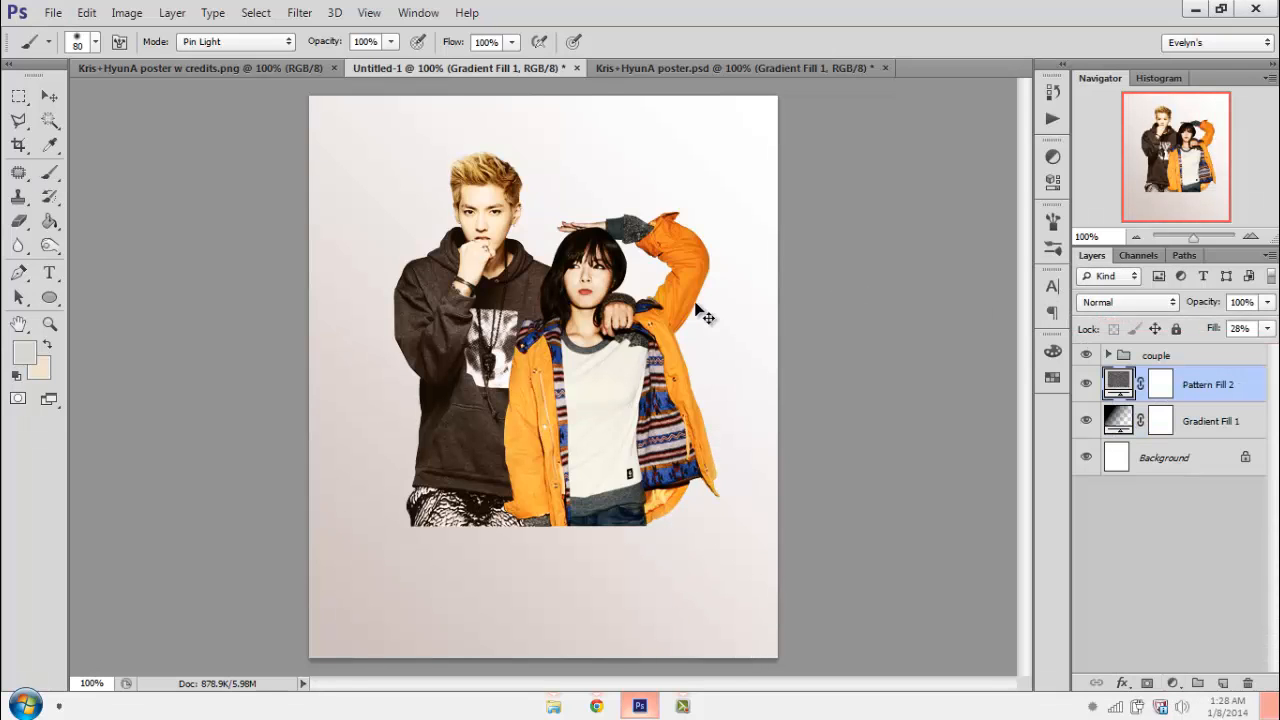
{"action": "left_click", "coordinate": [706, 513]}
{"action": "scroll", "coordinate": [624, 600], "scroll_direction": "down", "scroll_amount": 5}
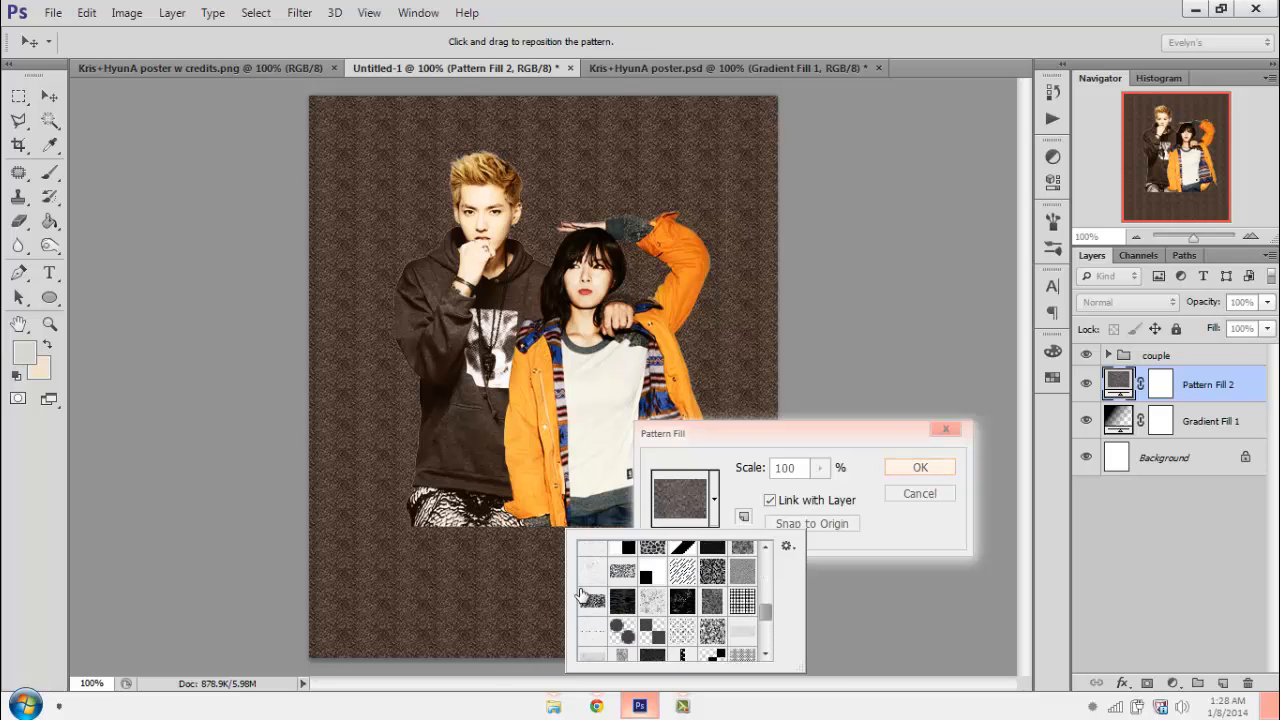
{"action": "scroll", "coordinate": [610, 592], "scroll_direction": "up", "scroll_amount": 2}
{"action": "left_click", "coordinate": [594, 578]}
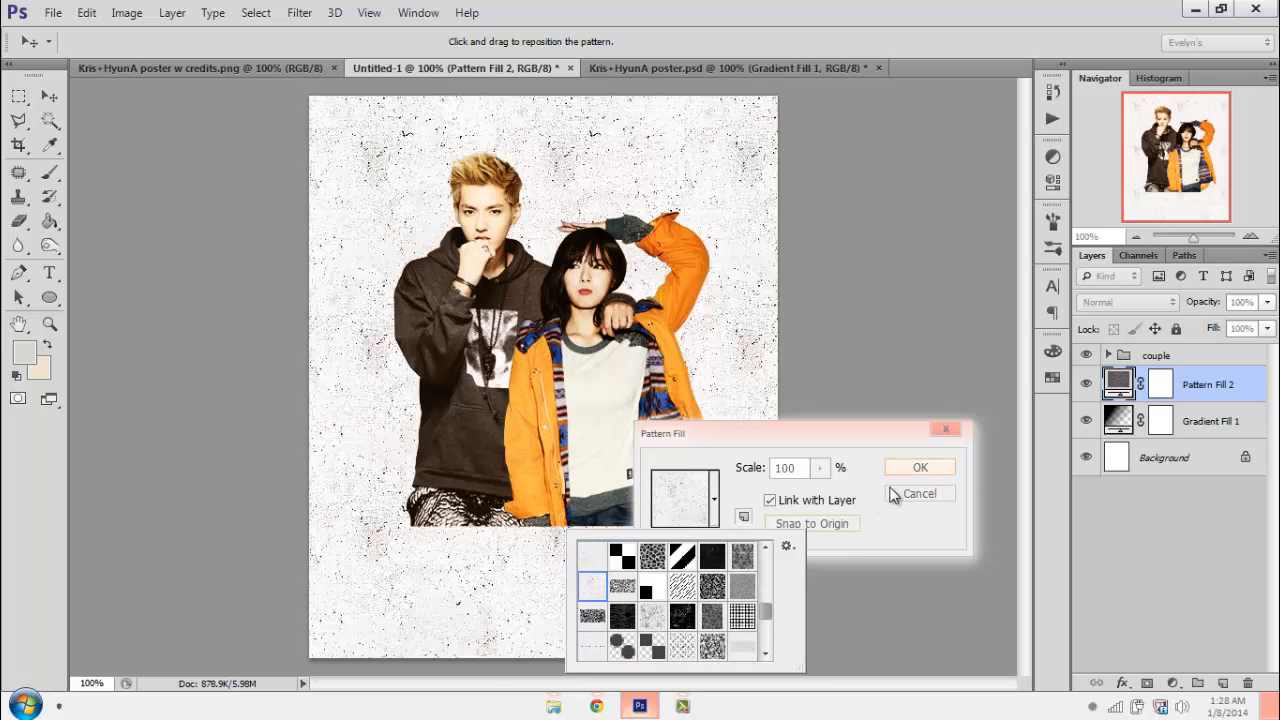
{"action": "left_click", "coordinate": [917, 467]}
{"action": "left_click", "coordinate": [917, 467]}
- Set the Pattern Fill layer's blend mode to Color Burn
{"action": "key", "text": "b"}
{"action": "left_click", "coordinate": [1128, 301]}
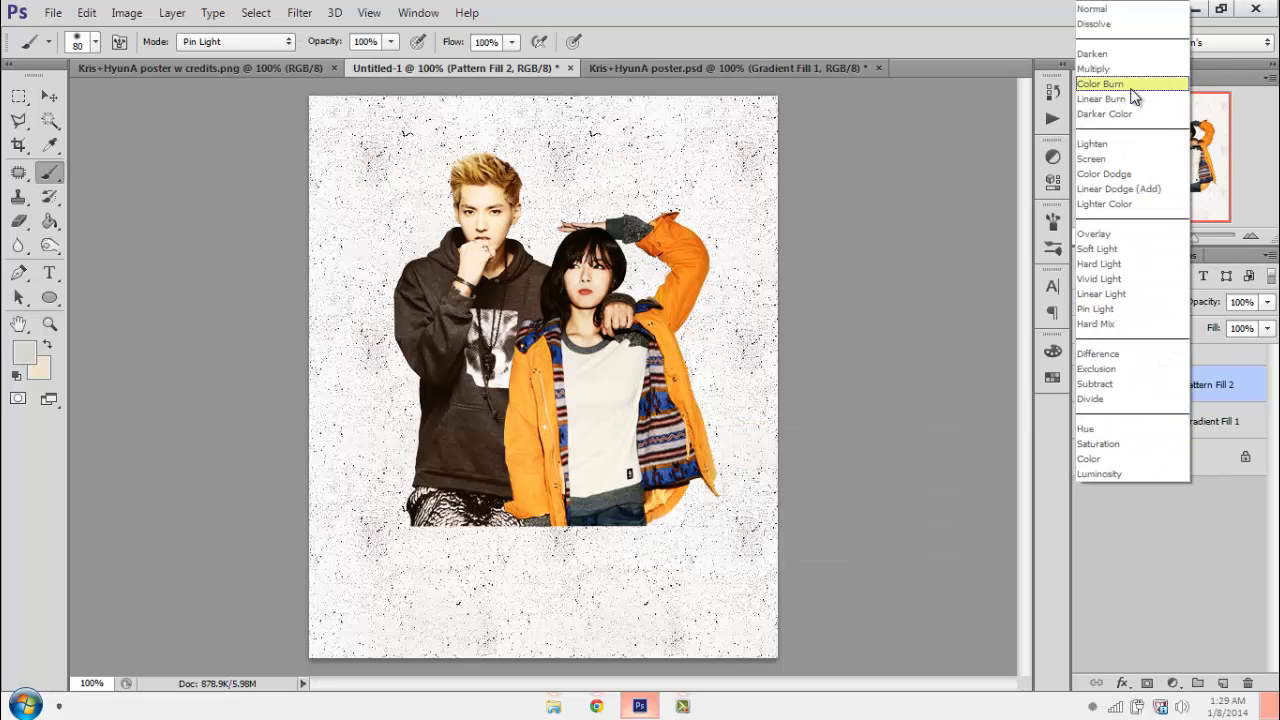
{"action": "left_click", "coordinate": [1131, 86]}
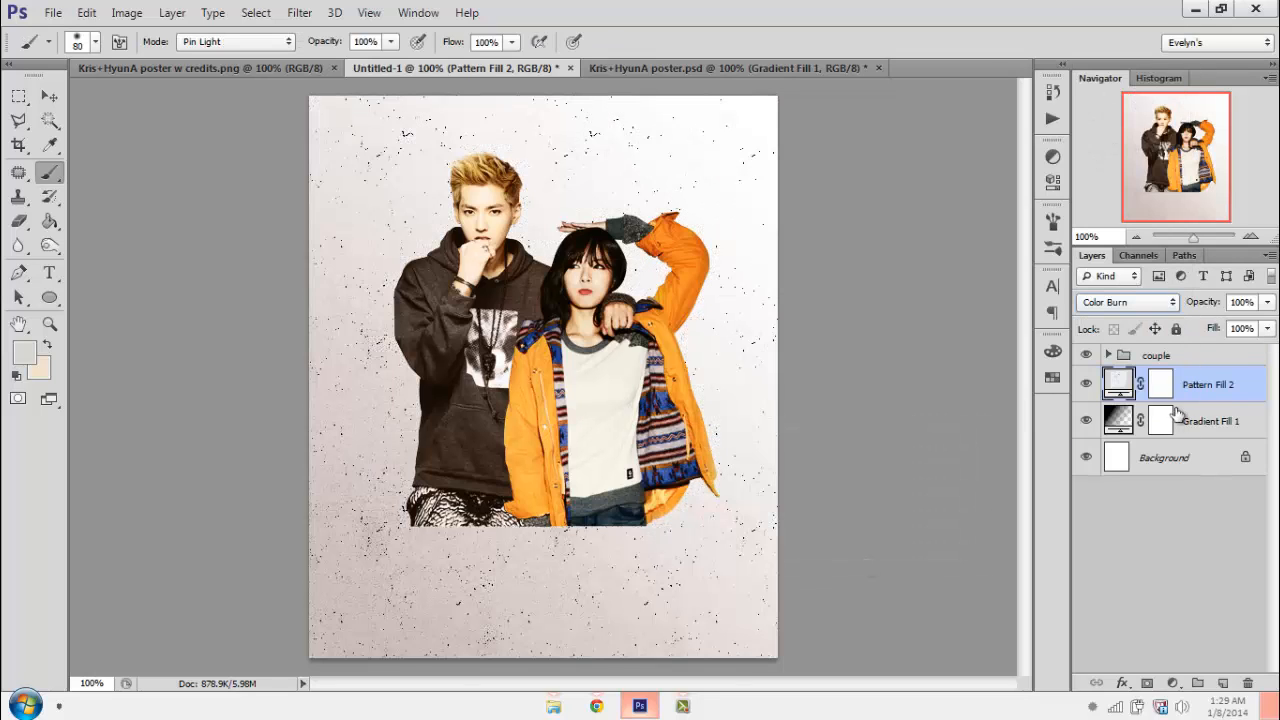
- Create an empty layer between the Pattern Fill and the couple group, and pick a medium blue swatch as foreground colour
{"action": "left_click", "coordinate": [1150, 355]}
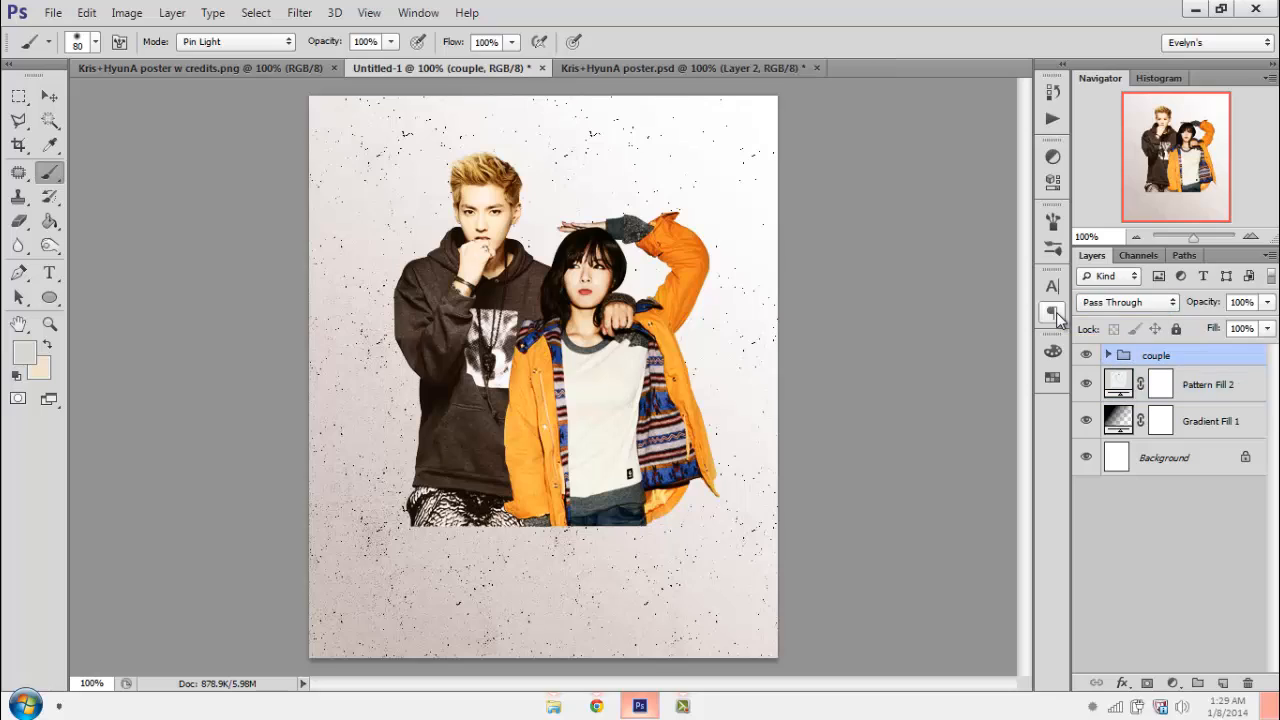
{"action": "left_click", "coordinate": [1207, 390]}
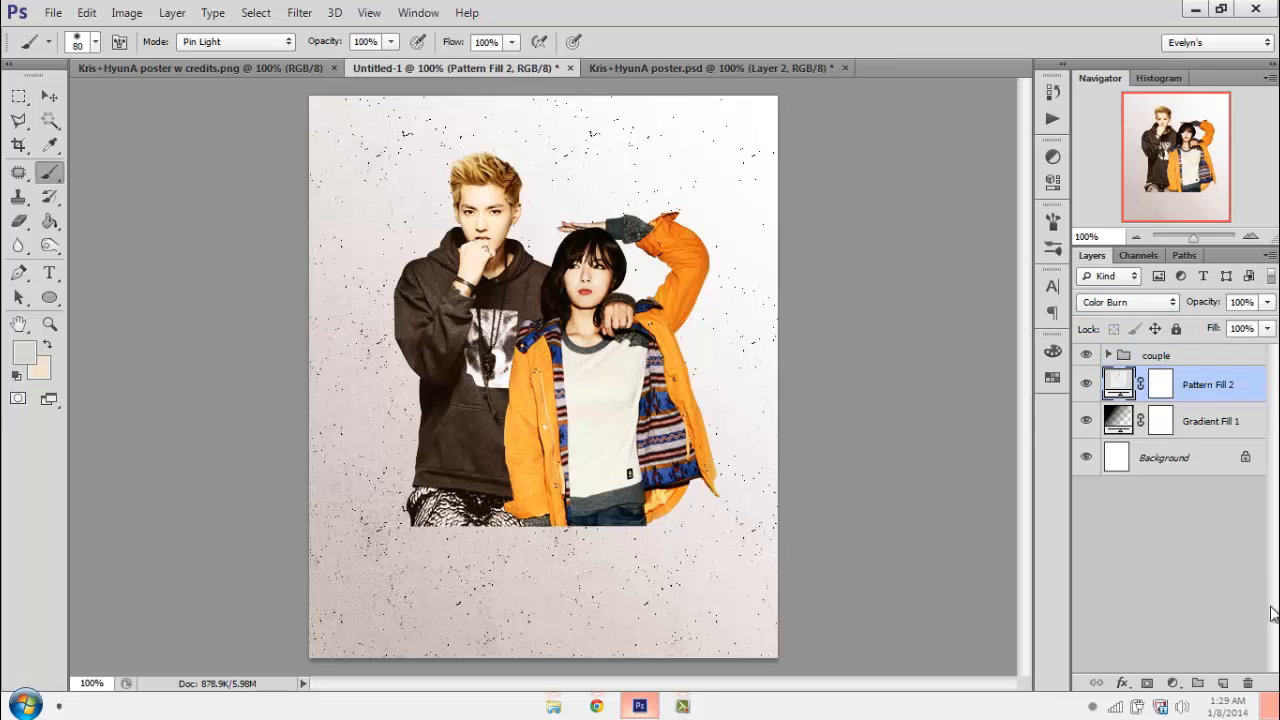
{"action": "left_click", "coordinate": [1222, 683]}
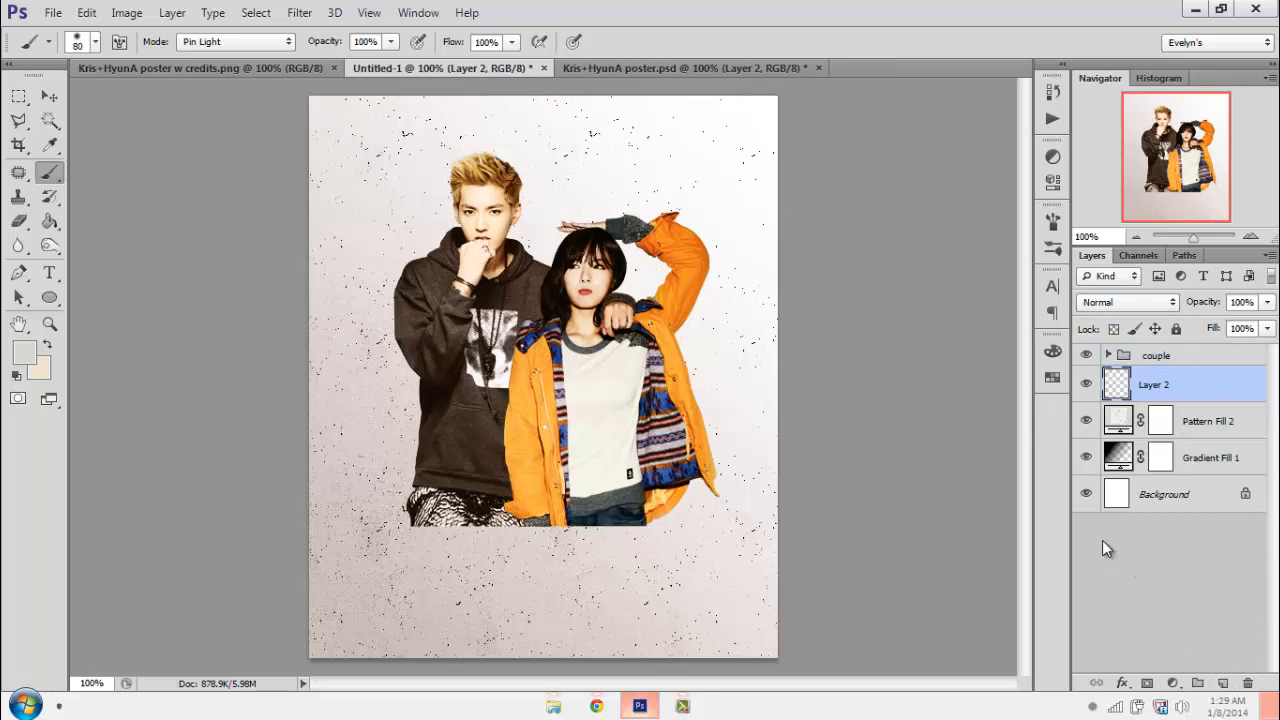
{"action": "left_click", "coordinate": [1053, 378]}
{"action": "left_click", "coordinate": [992, 430]}
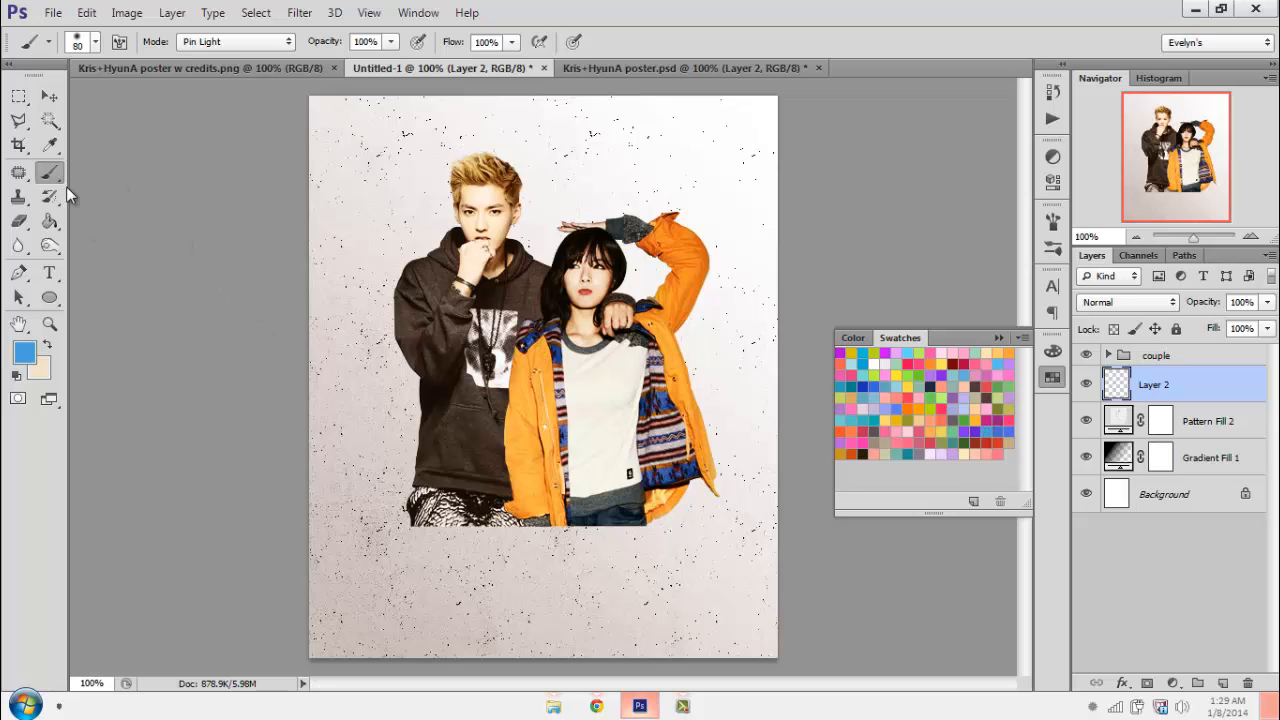
- Load the Vector Mask brush set for the Brush tool
{"action": "left_click", "coordinate": [95, 42]}
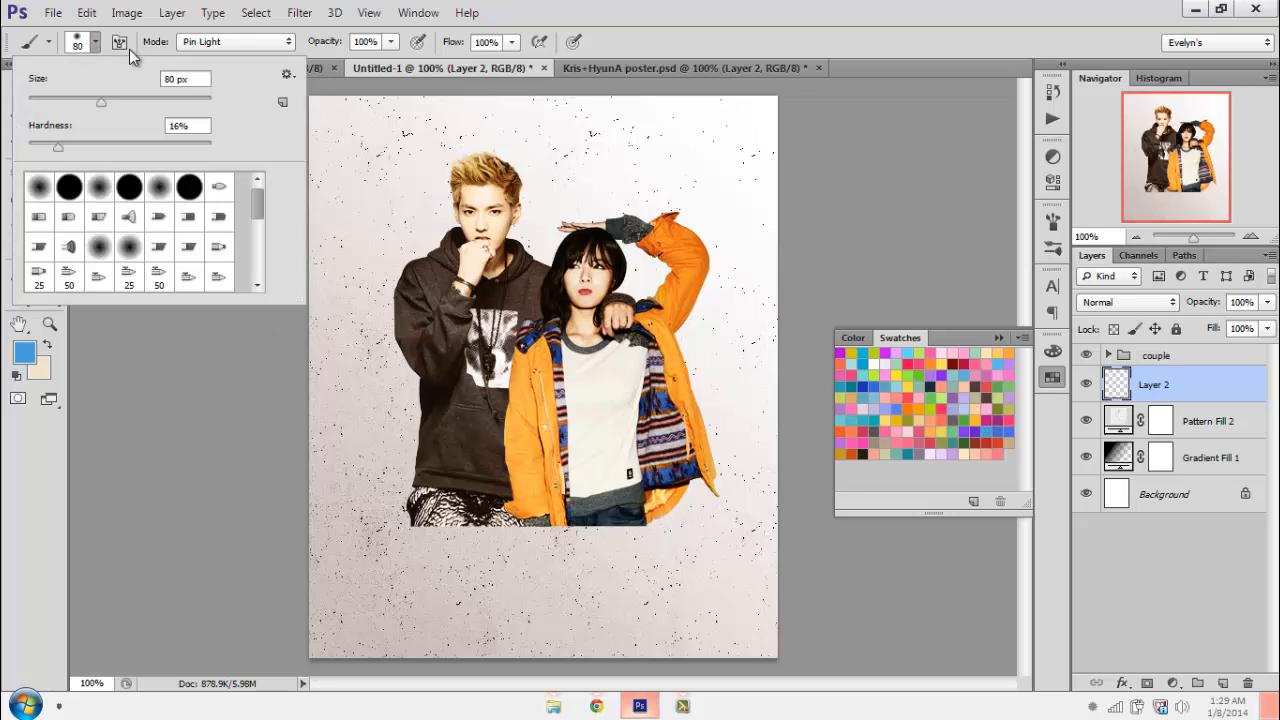
{"action": "left_click", "coordinate": [286, 76]}
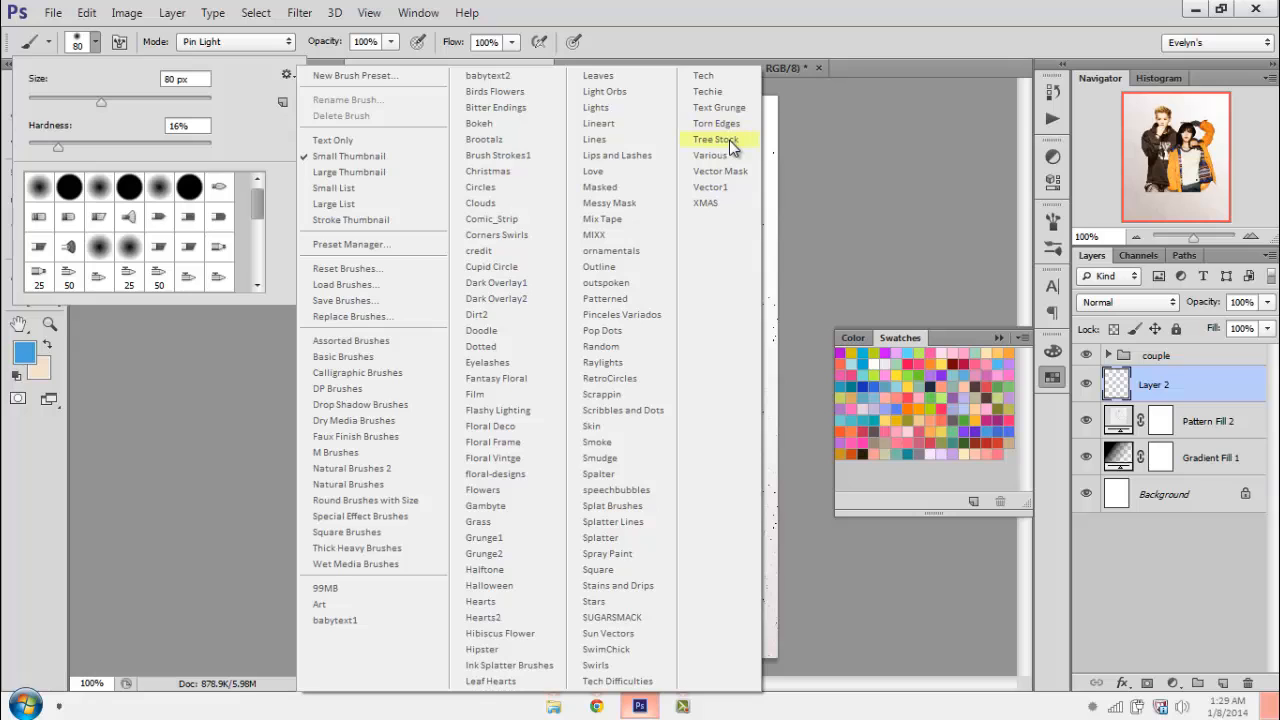
{"action": "left_click", "coordinate": [722, 172]}
{"action": "left_click", "coordinate": [606, 270]}
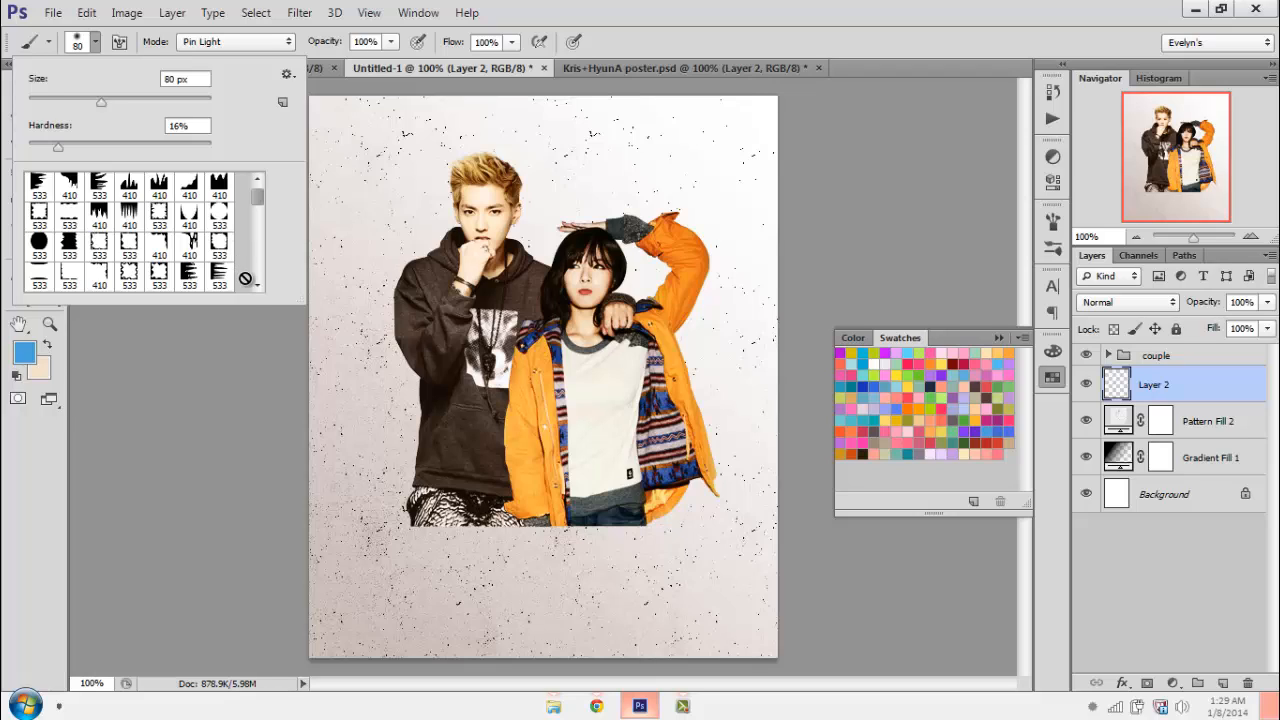
- Stamp a blue shape across the poster's upper edge with the 410 px brush that has an upward-pointing notch
{"action": "scroll", "coordinate": [257, 288], "scroll_direction": "down", "scroll_amount": 5}
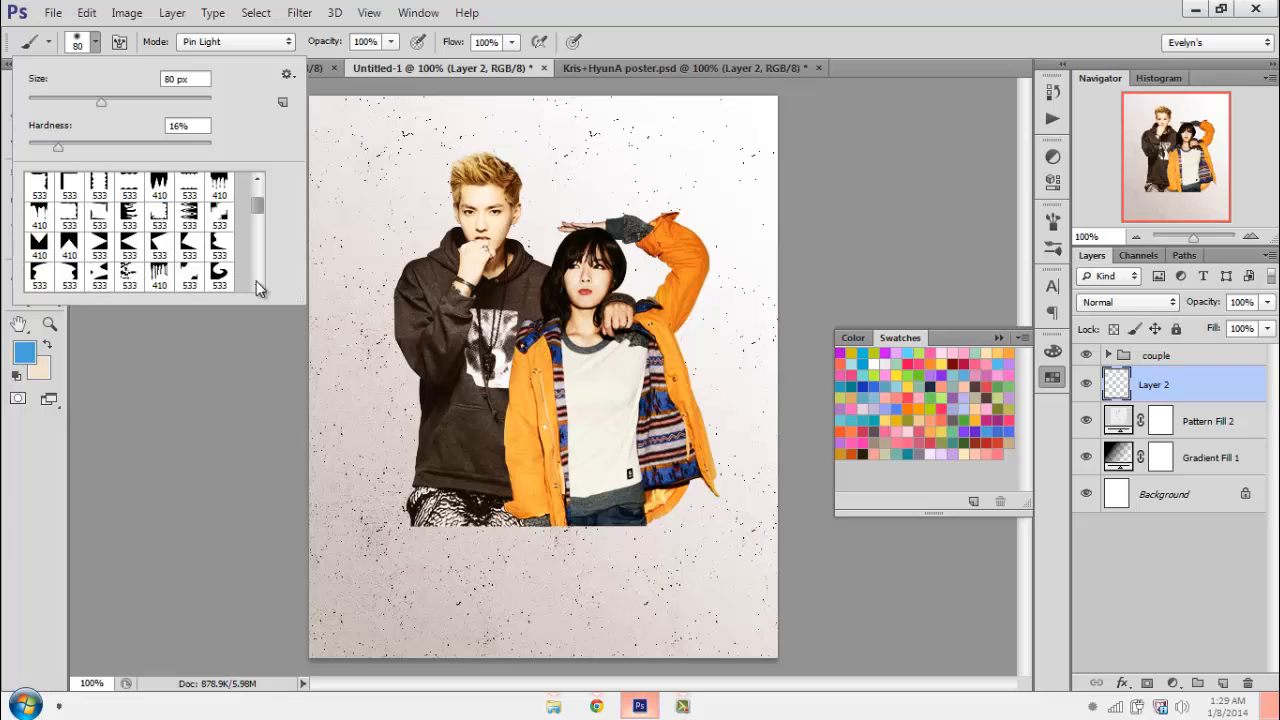
{"action": "left_click", "coordinate": [100, 244]}
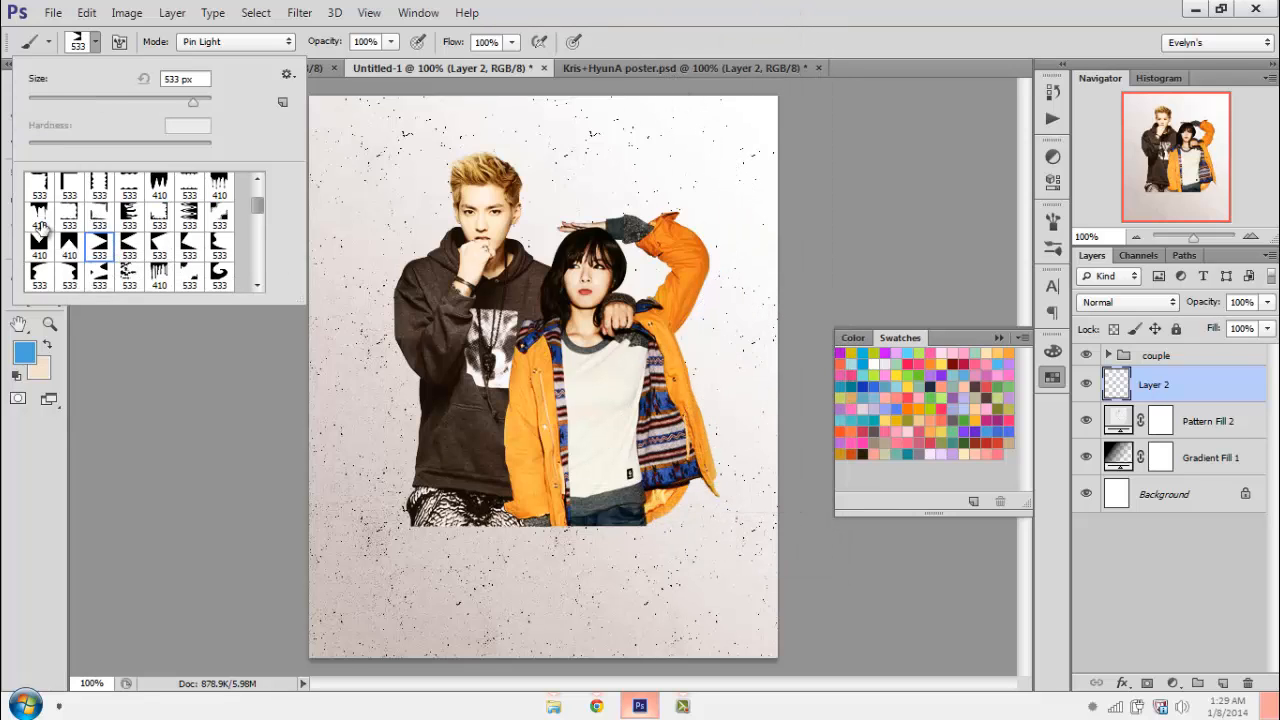
{"action": "left_click", "coordinate": [69, 244]}
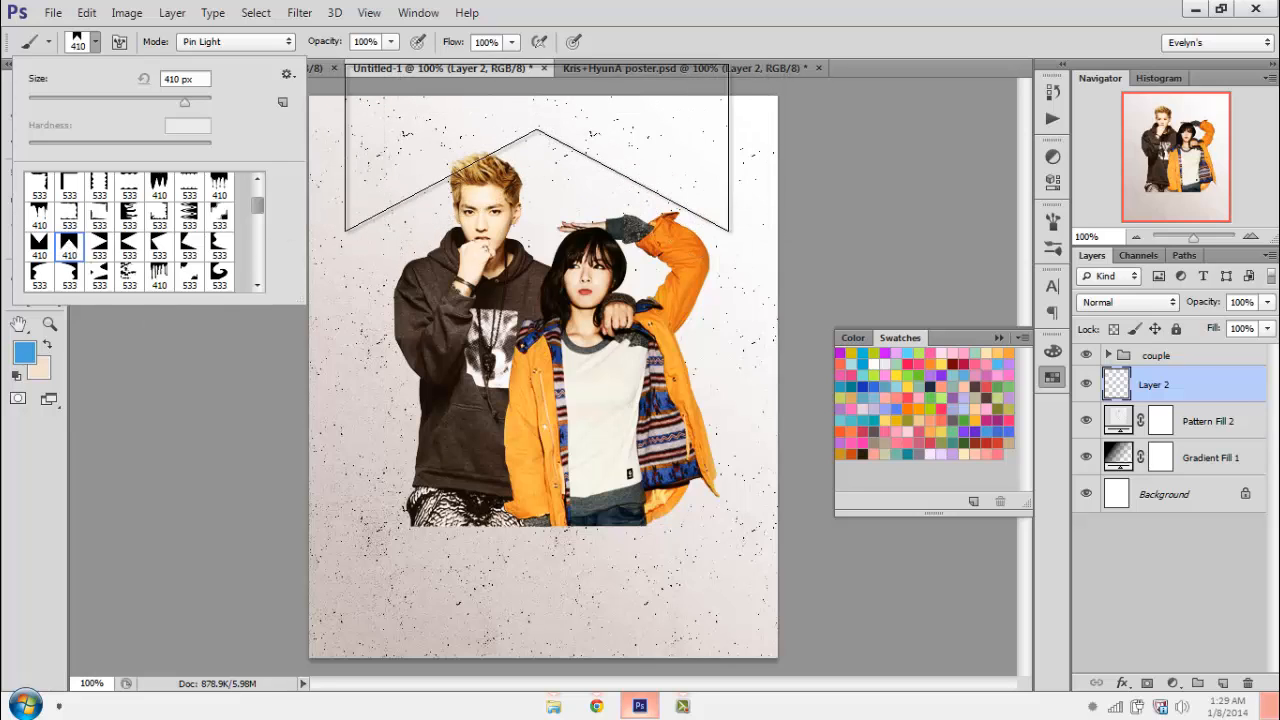
{"action": "left_click", "coordinate": [555, 145]}
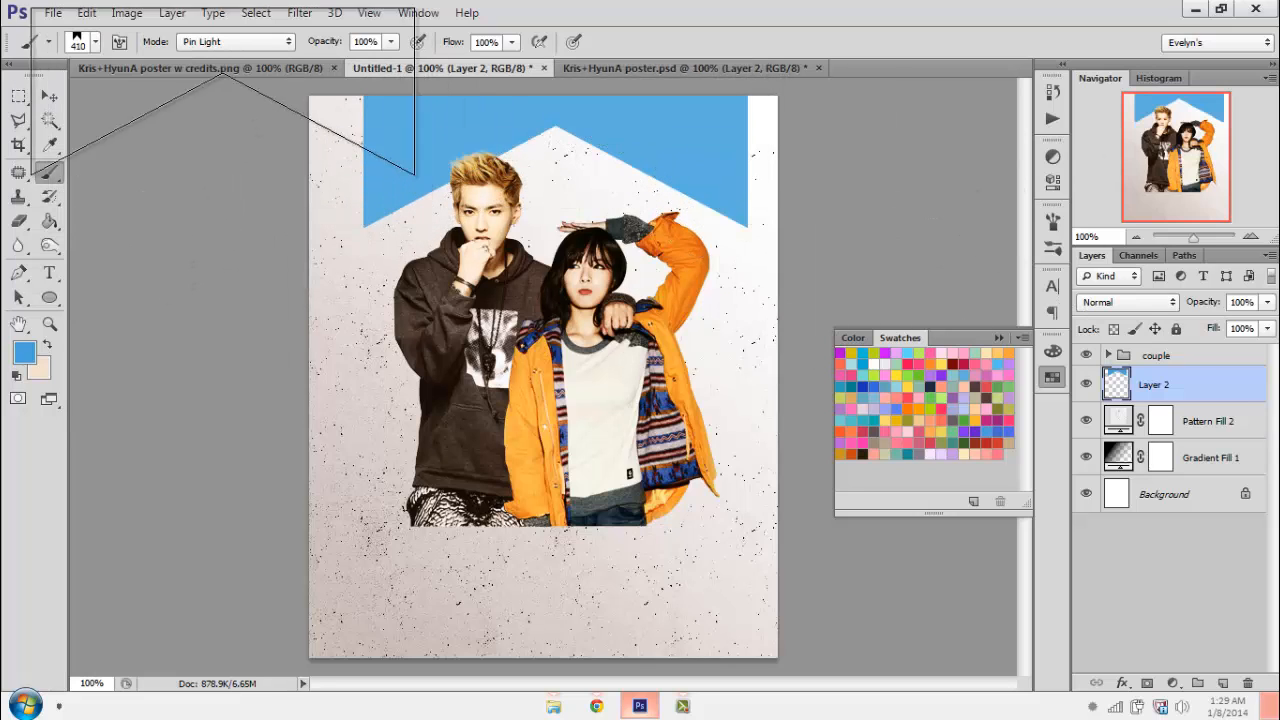
- Stamp a blue shape along the poster's lower edge with the 410 px brush that has a V-shaped notch
{"action": "left_click", "coordinate": [87, 44]}
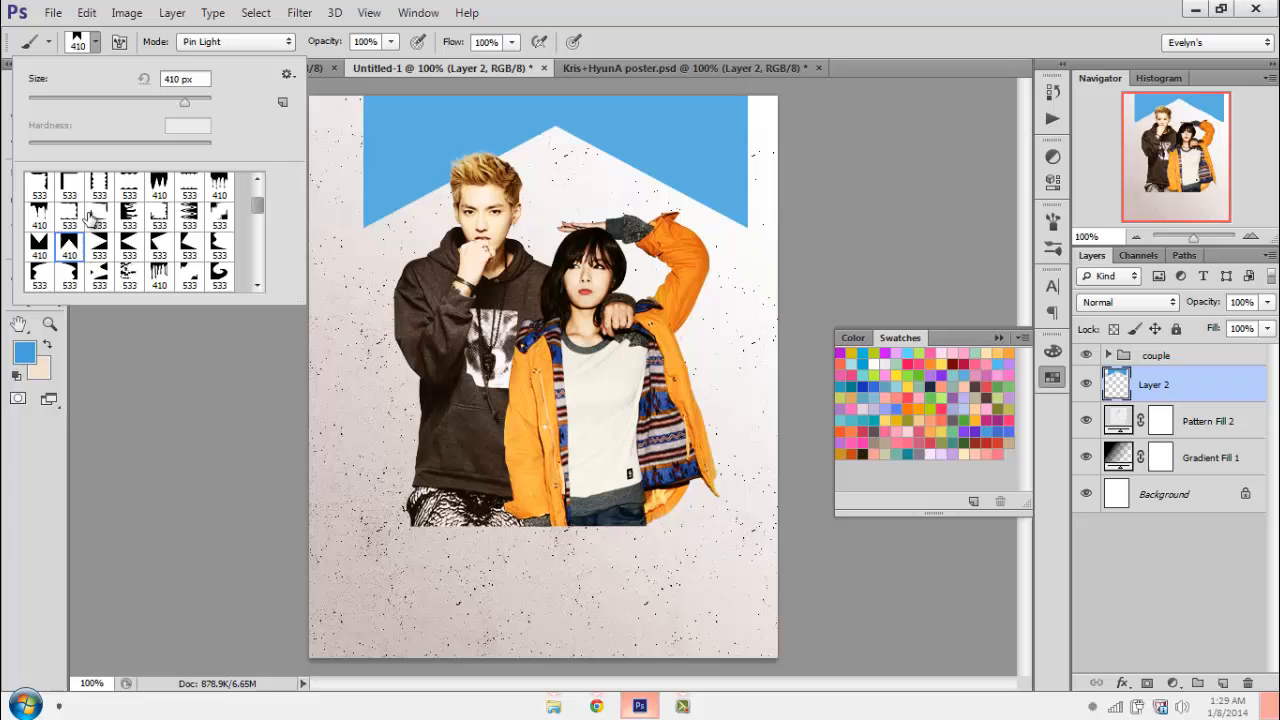
{"action": "left_click", "coordinate": [38, 243]}
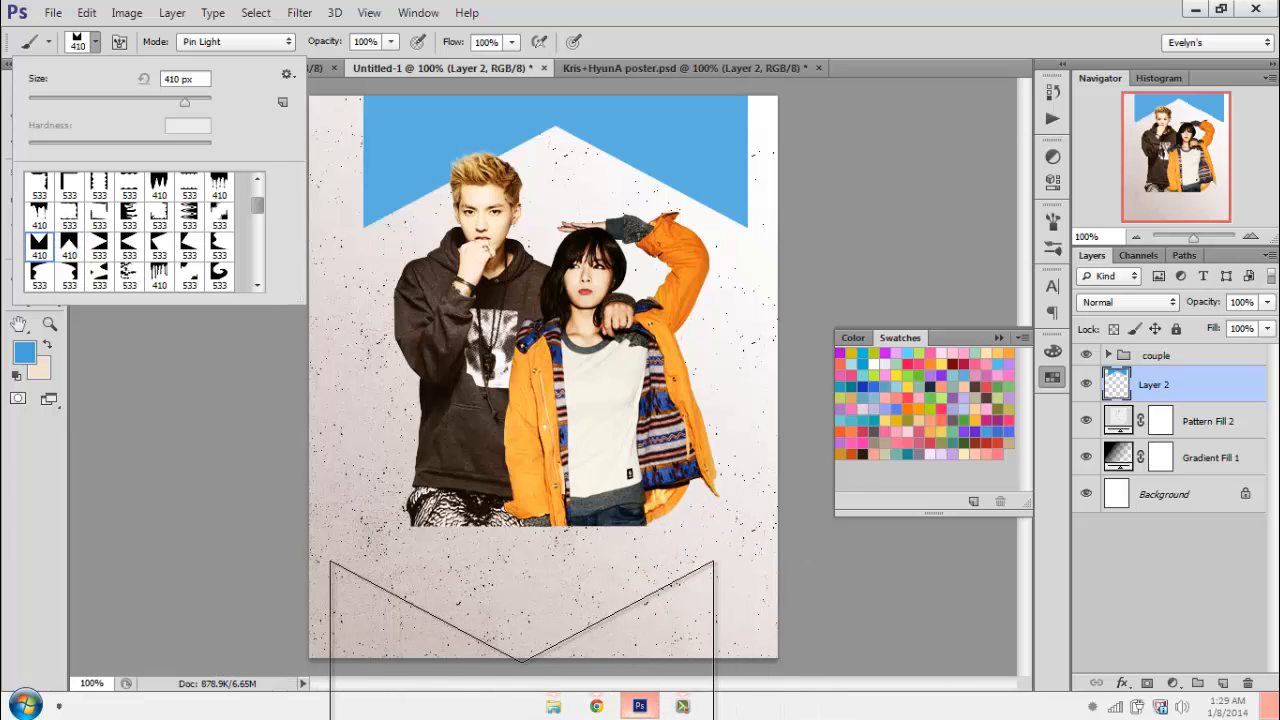
{"action": "left_click", "coordinate": [522, 700]}
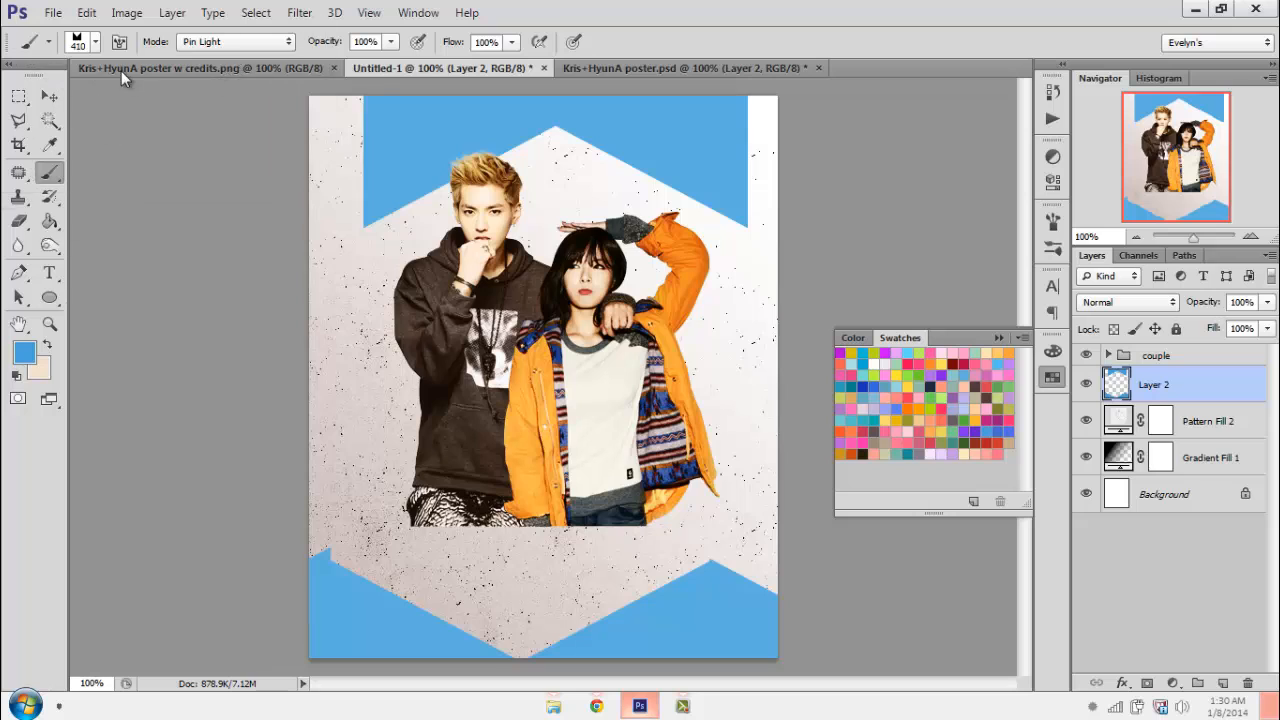
- Try to cover the poster's left side in blue with the 533 px angular brush whose wide wedge is at its base
{"action": "left_click", "coordinate": [95, 41]}
{"action": "left_click", "coordinate": [190, 244]}
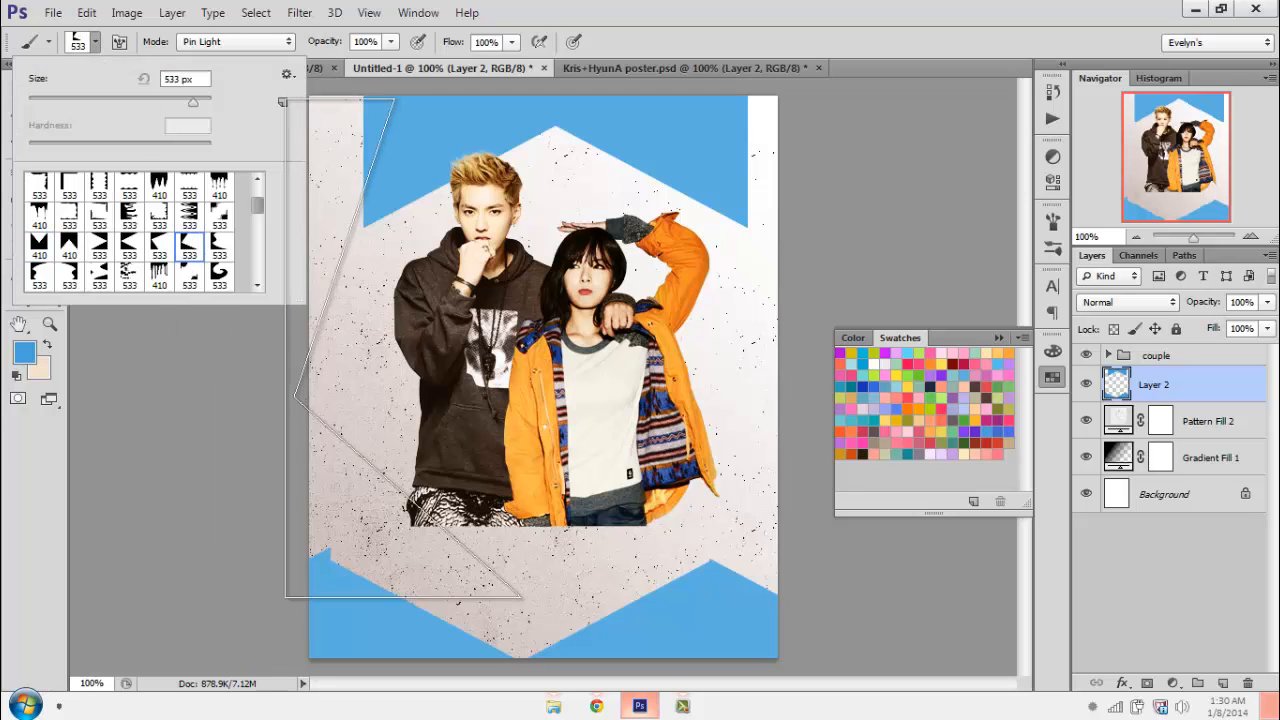
{"action": "left_click", "coordinate": [415, 342]}
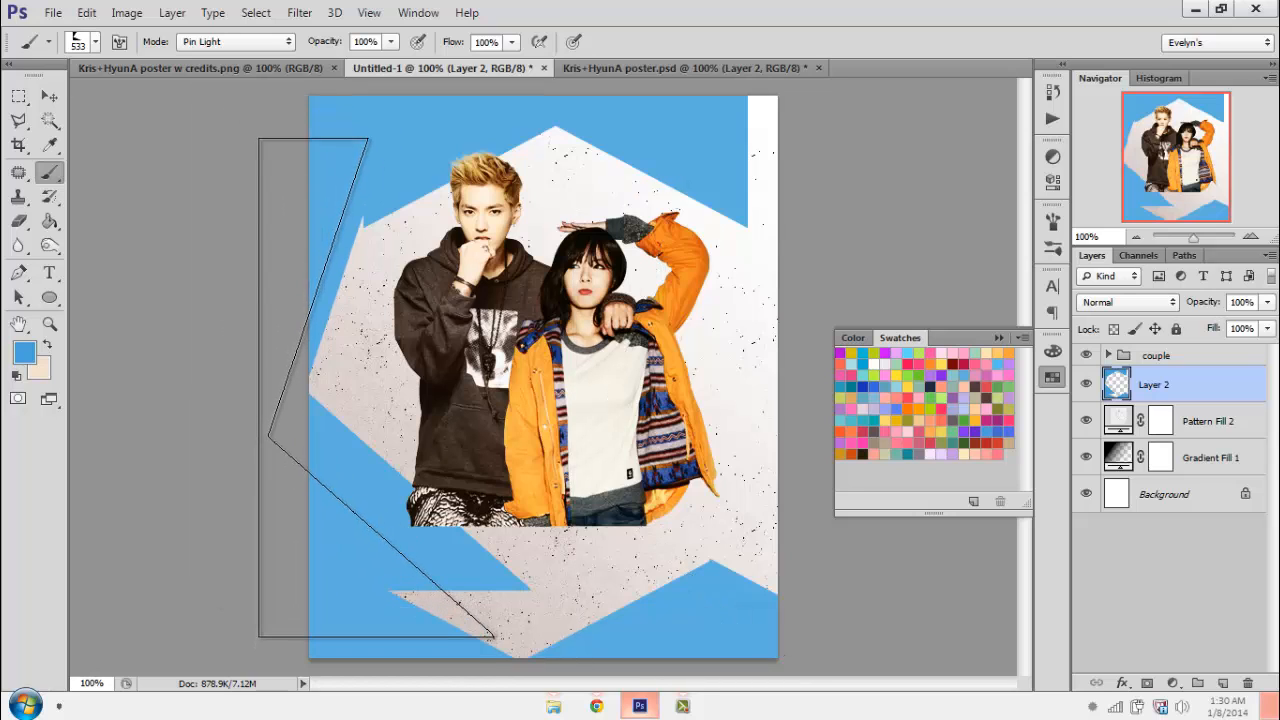
{"action": "key", "text": "ctrl+z"}
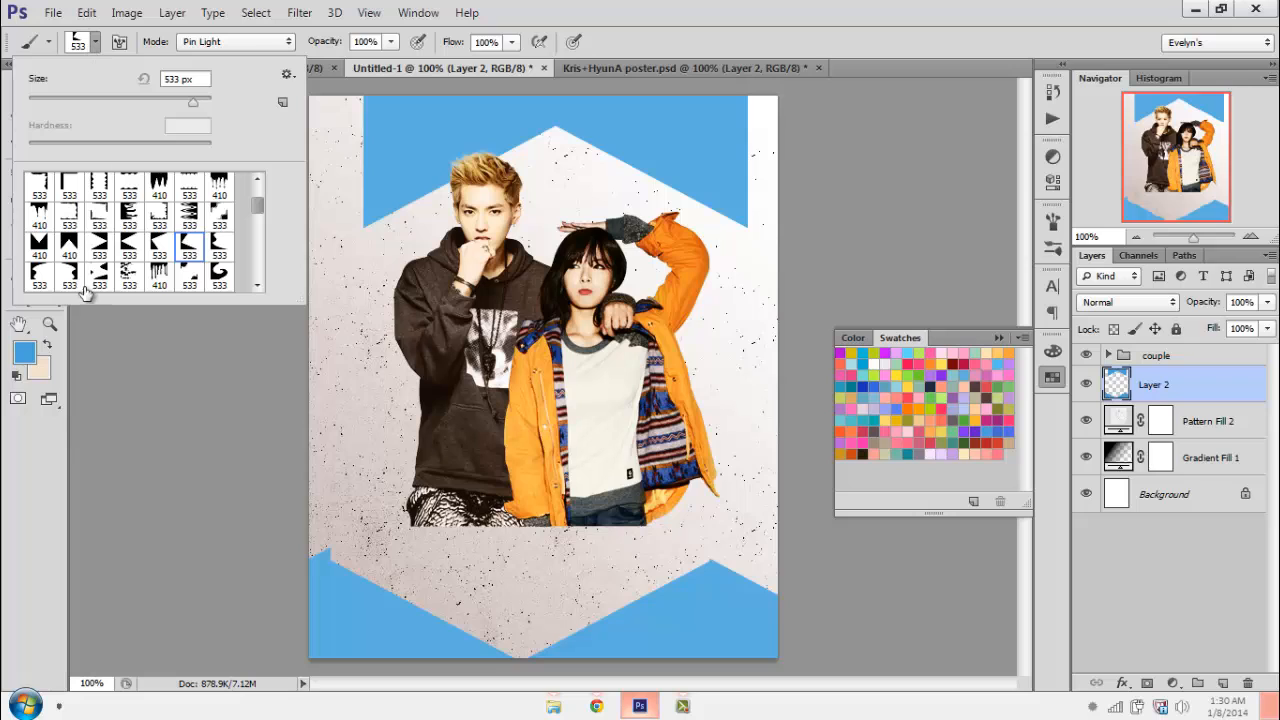
- Stamp blue along the poster's left side with the 533 px angular brush whose wide wedge is at its upper end
{"action": "left_click", "coordinate": [158, 250]}
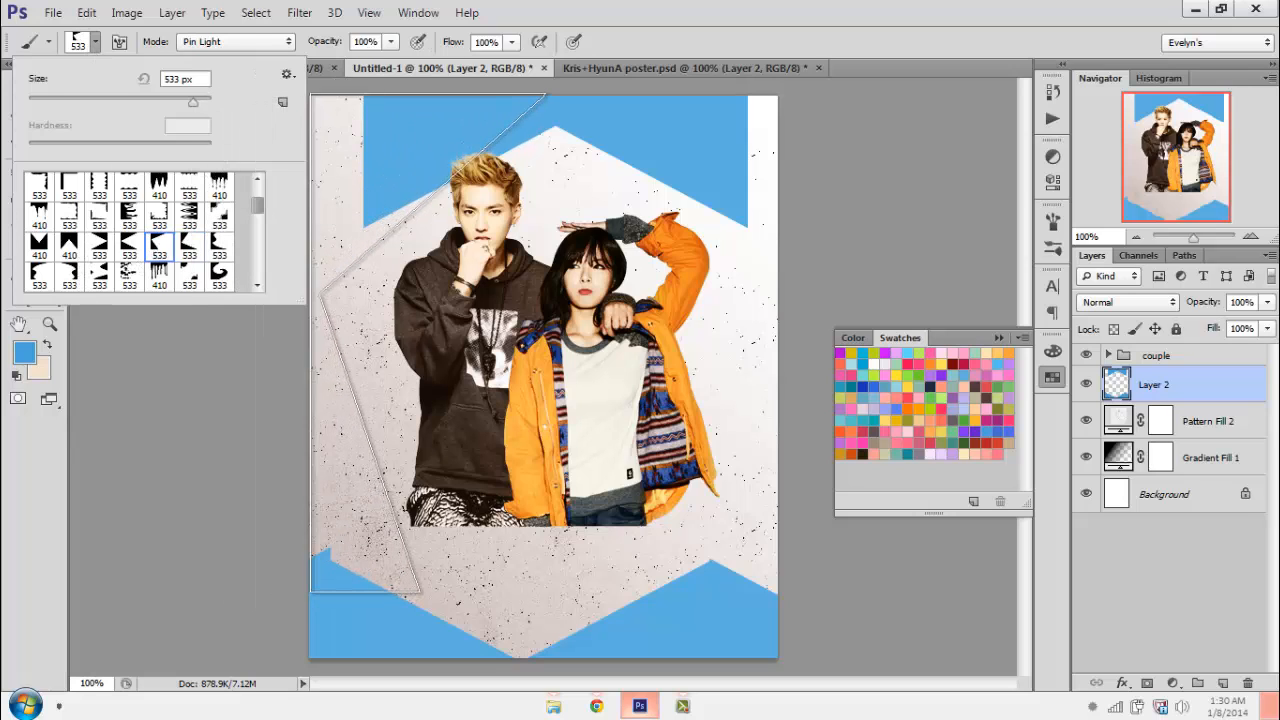
{"action": "left_click", "coordinate": [427, 346]}
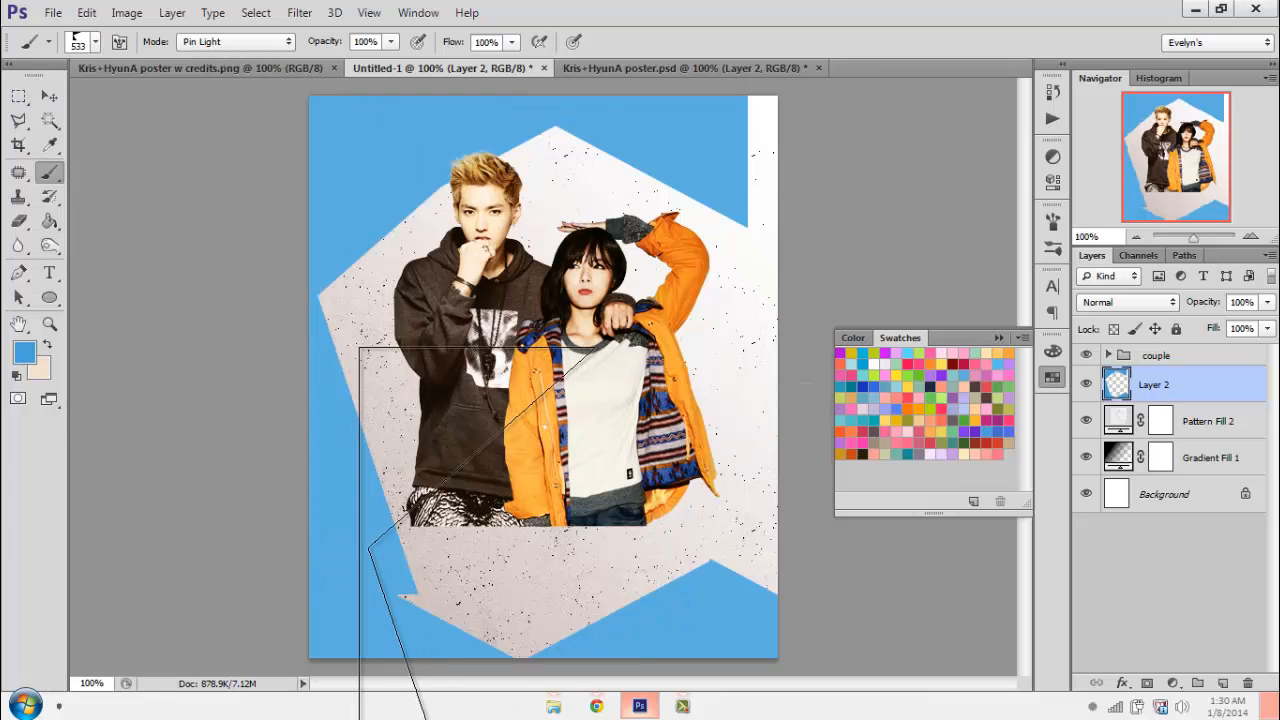
- Stamp blue along the poster's right side with the 533 px triangular-notch brush, its notch tip just beyond the canvas edge and its base meeting the lower blue shape
{"action": "left_click", "coordinate": [95, 42]}
{"action": "left_click", "coordinate": [195, 246]}
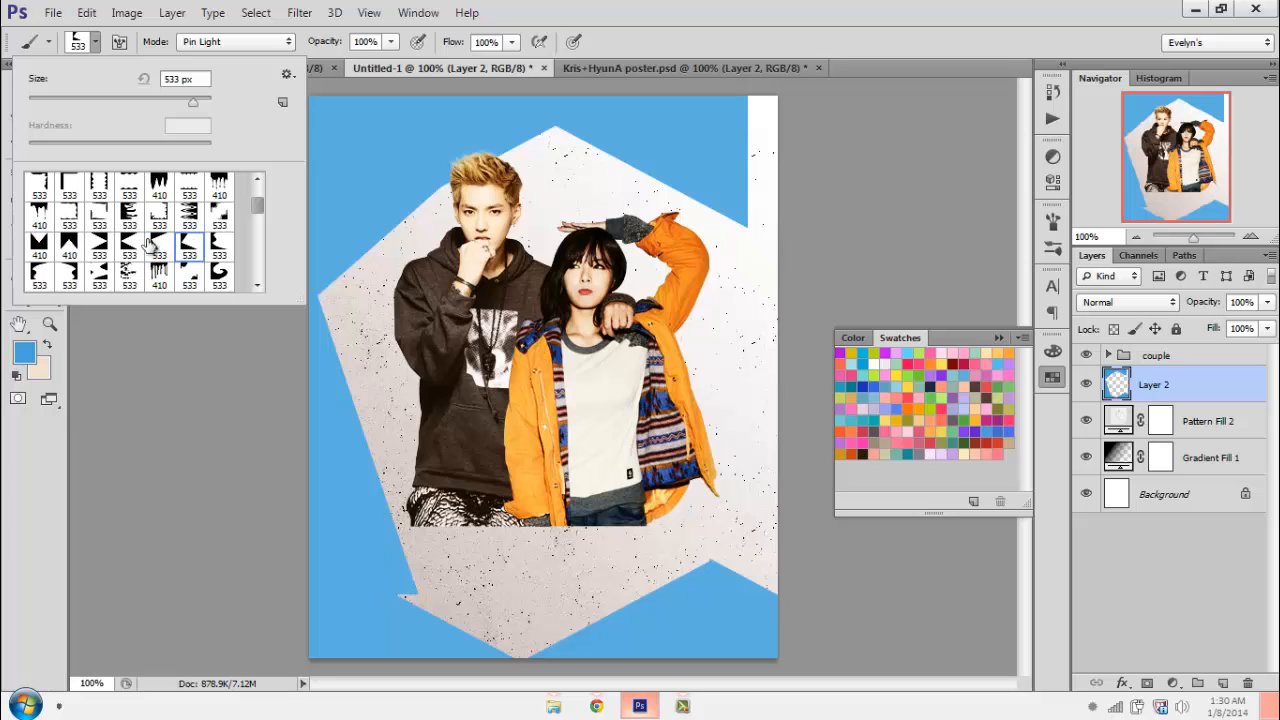
{"action": "left_click", "coordinate": [99, 246]}
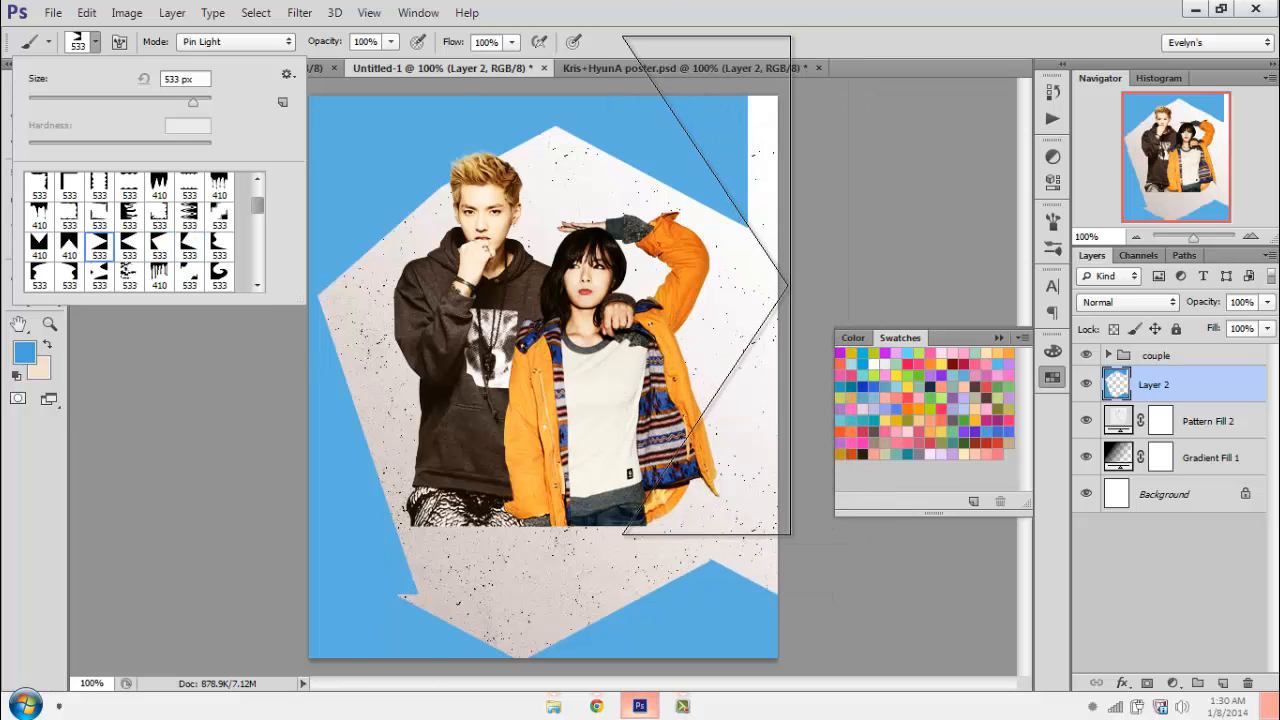
{"action": "left_click", "coordinate": [707, 285]}
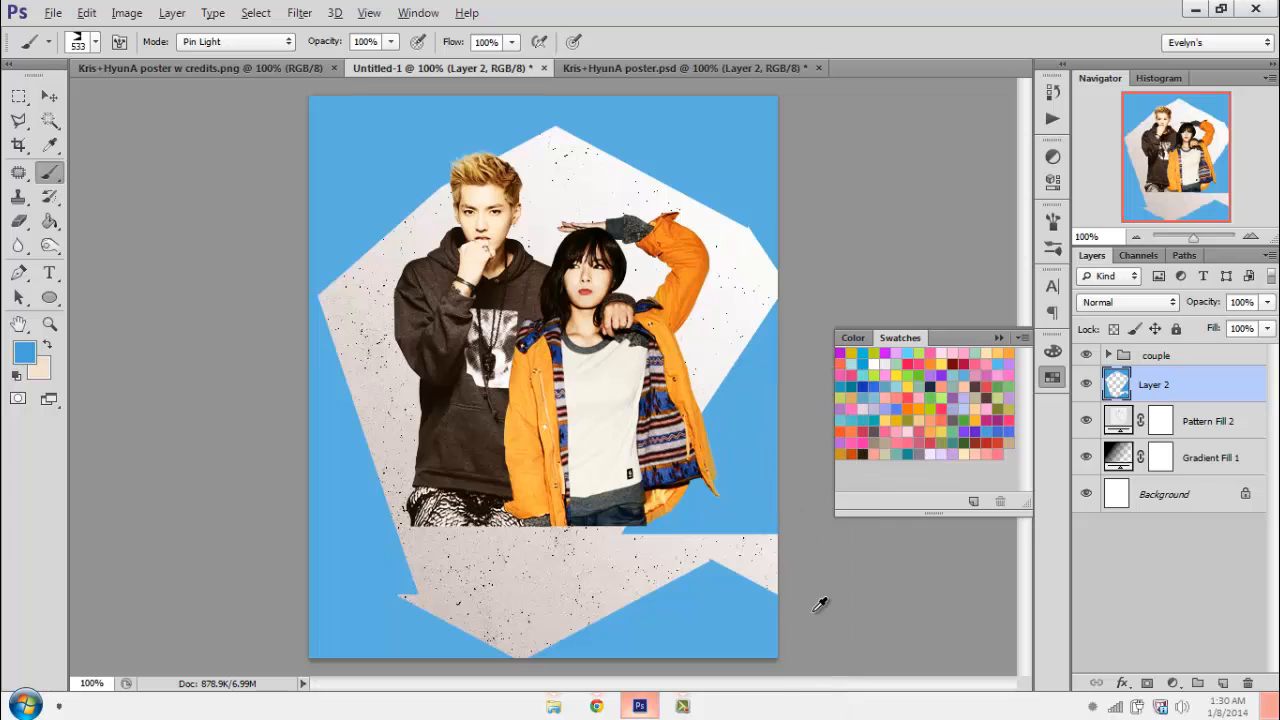
{"action": "key", "text": "ctrl+alt+z"}
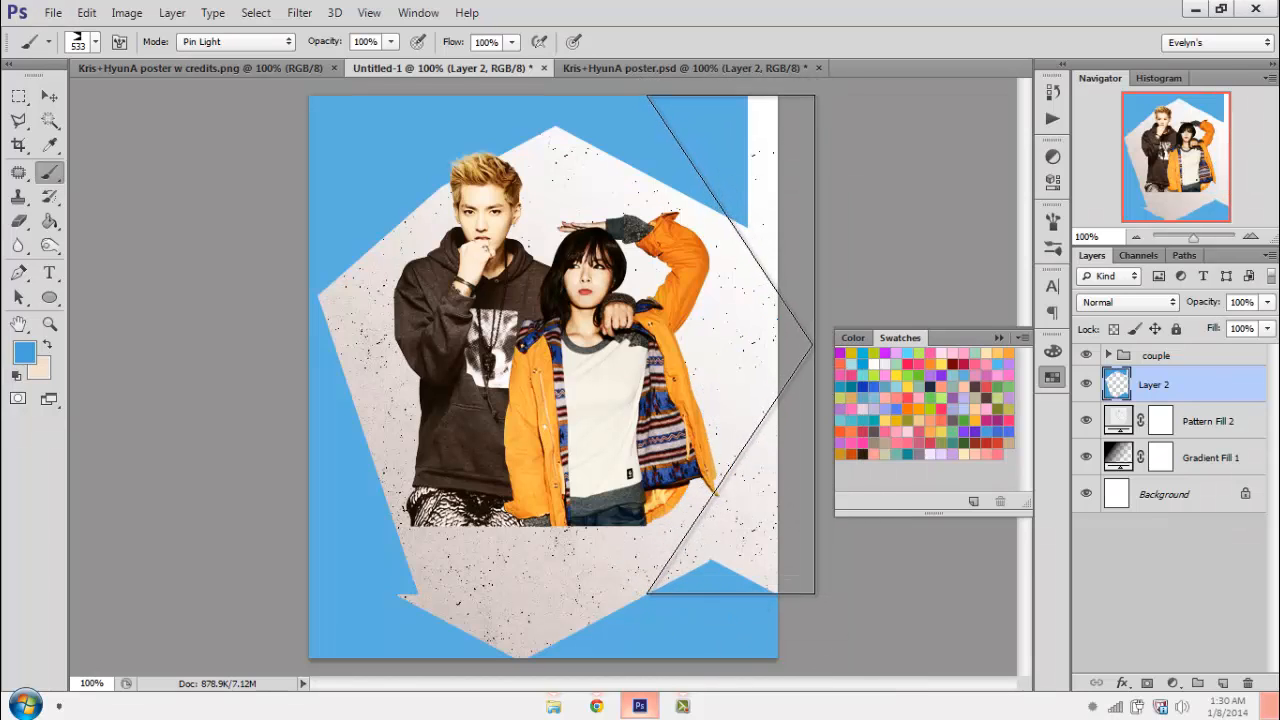
{"action": "left_click", "coordinate": [731, 344]}
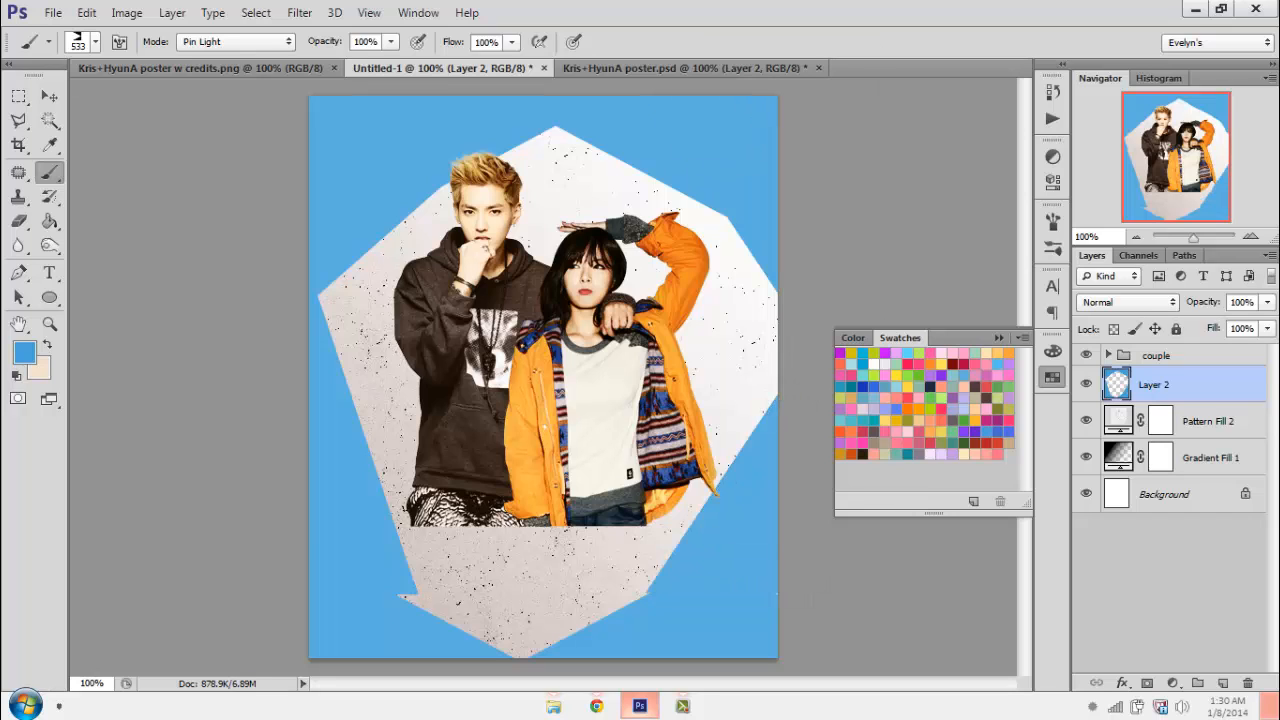
- Set the blue frame layer's blend mode to Color Burn and lower its fill to 53%
{"action": "left_click", "coordinate": [1166, 303]}
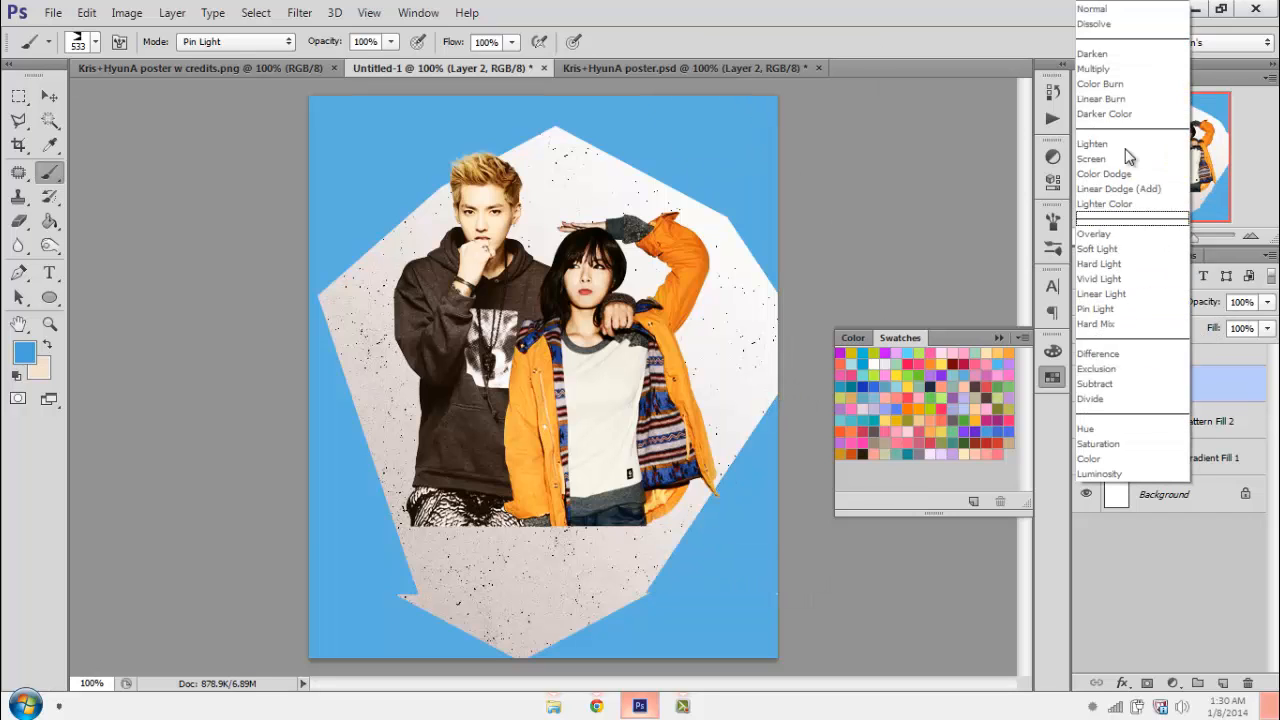
{"action": "left_click", "coordinate": [1116, 84]}
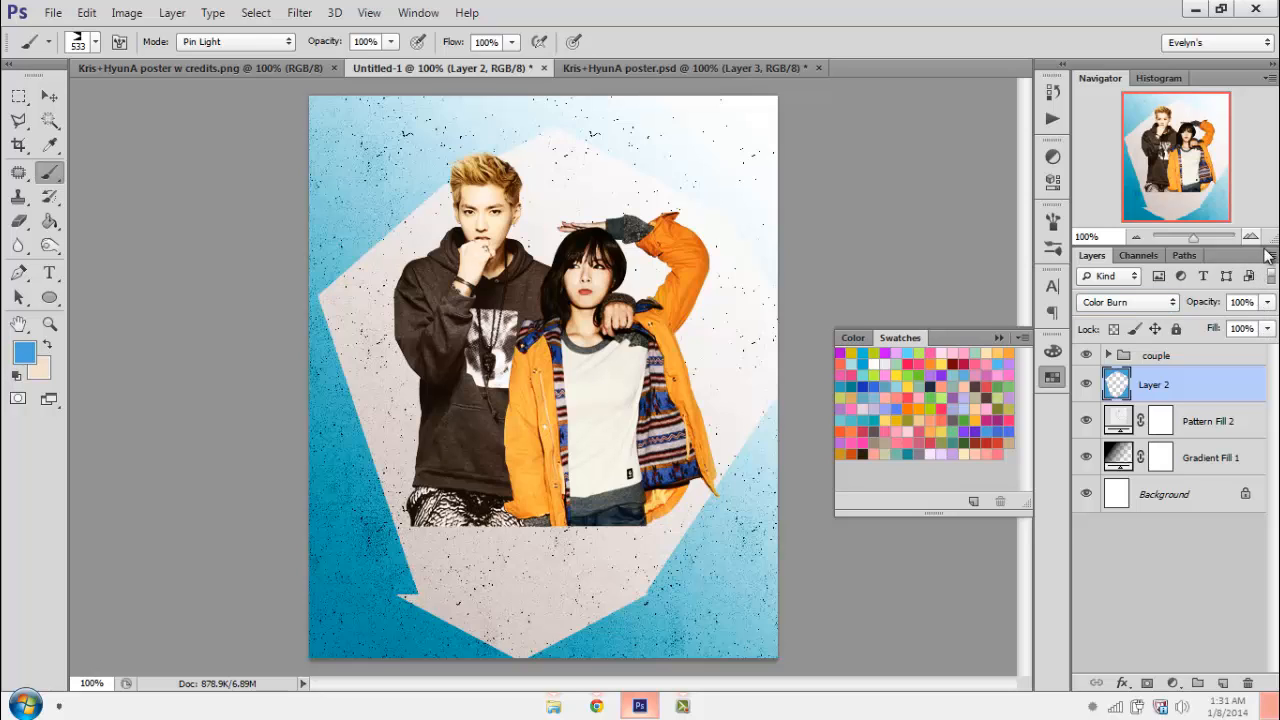
{"action": "left_click", "coordinate": [1268, 329]}
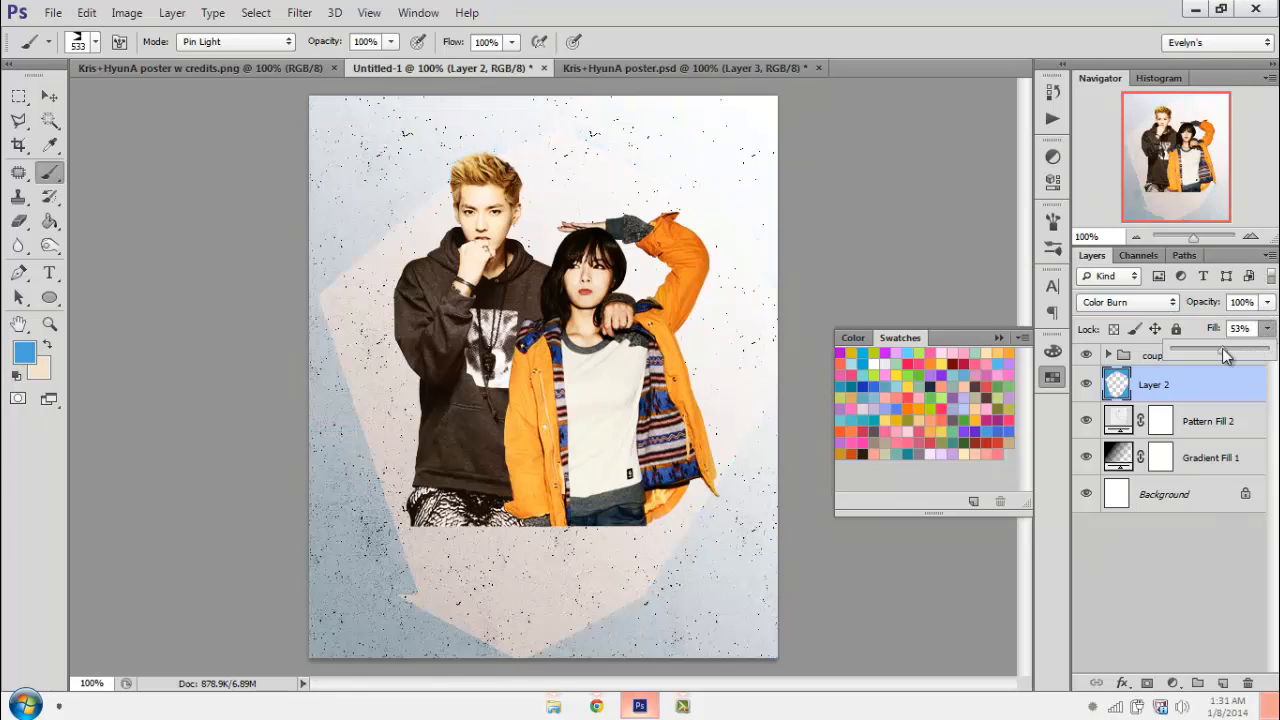
- Add a new layer above the blue frame and replace the current brushes with the Messy Mask set
{"action": "left_click", "coordinate": [1222, 683]}
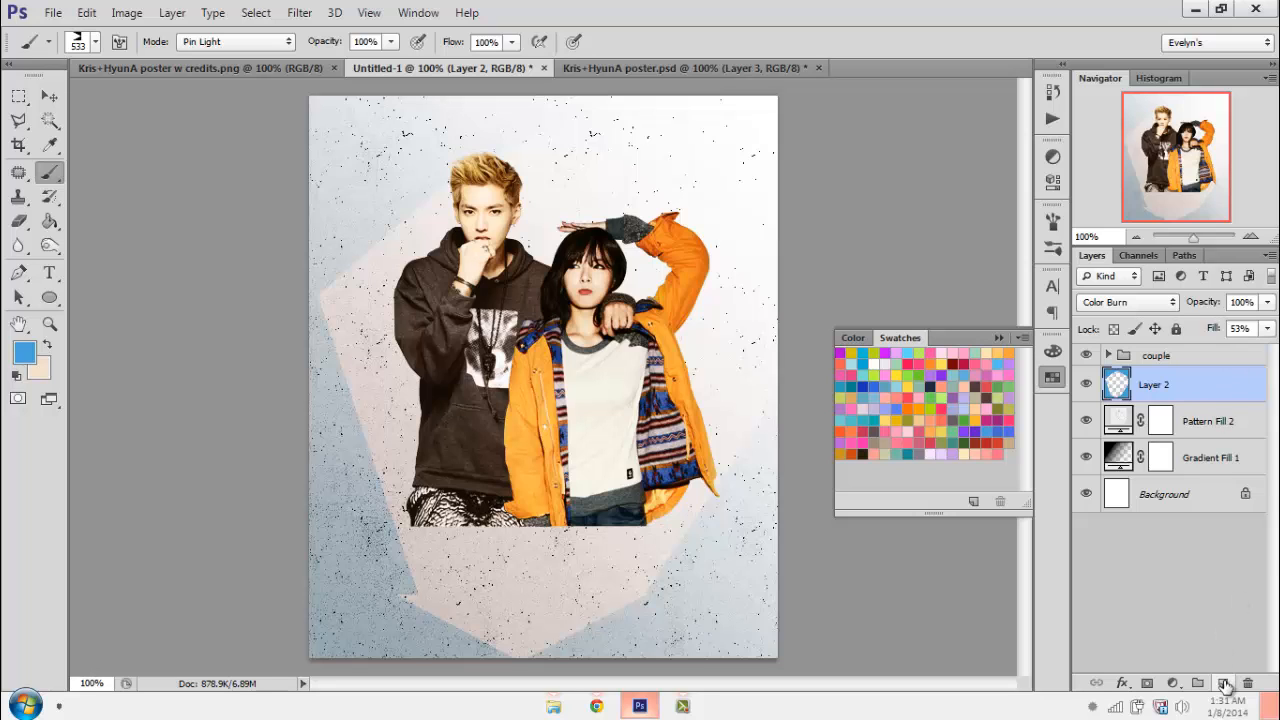
{"action": "left_click", "coordinate": [97, 44]}
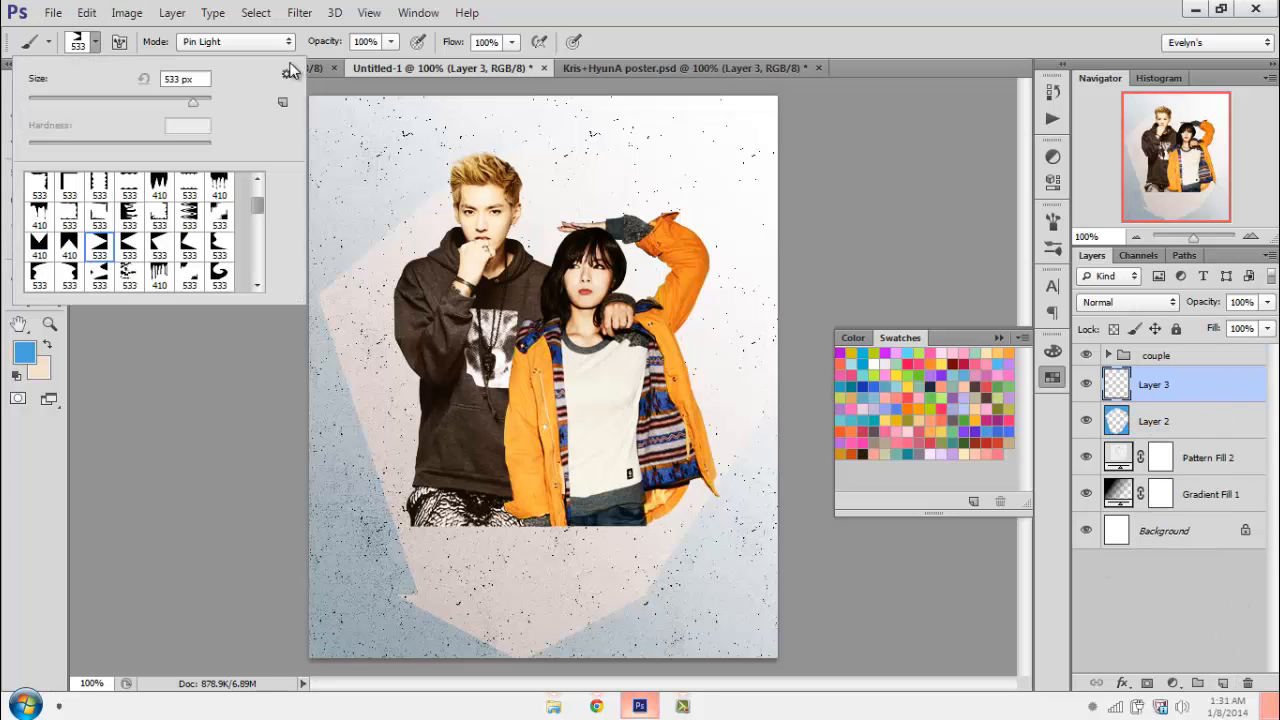
{"action": "left_click", "coordinate": [288, 73]}
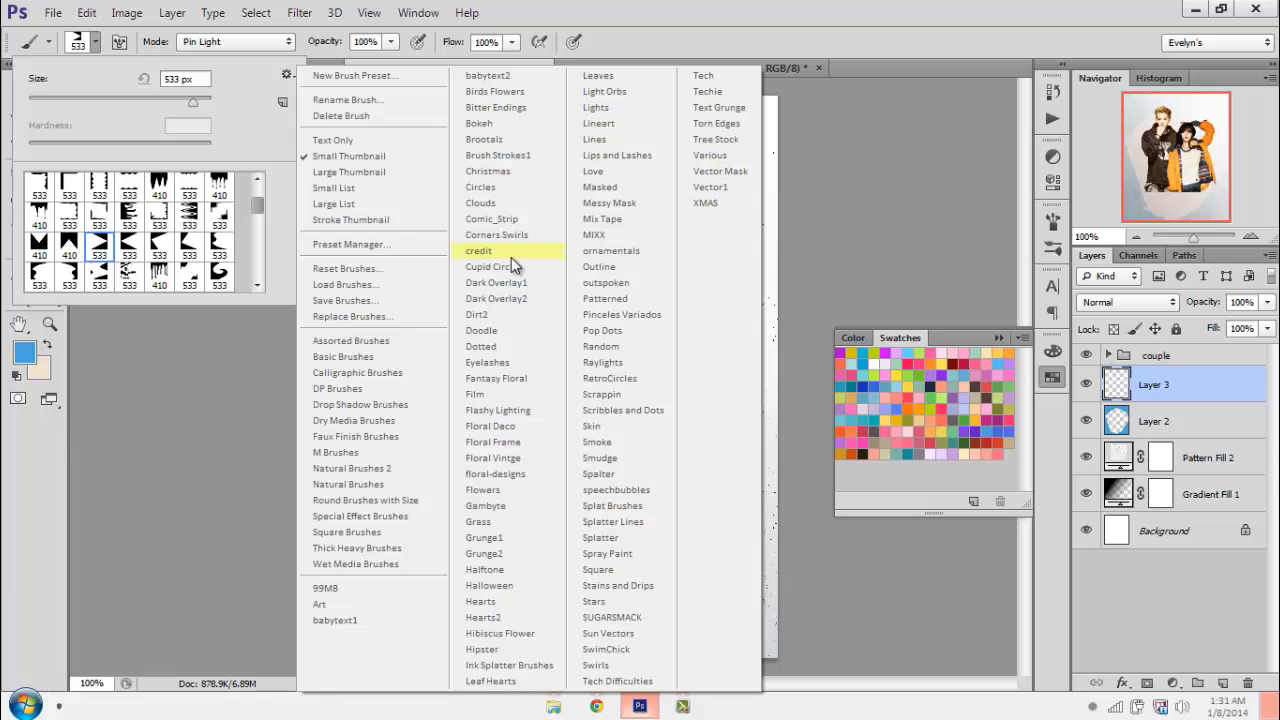
{"action": "left_click", "coordinate": [614, 206]}
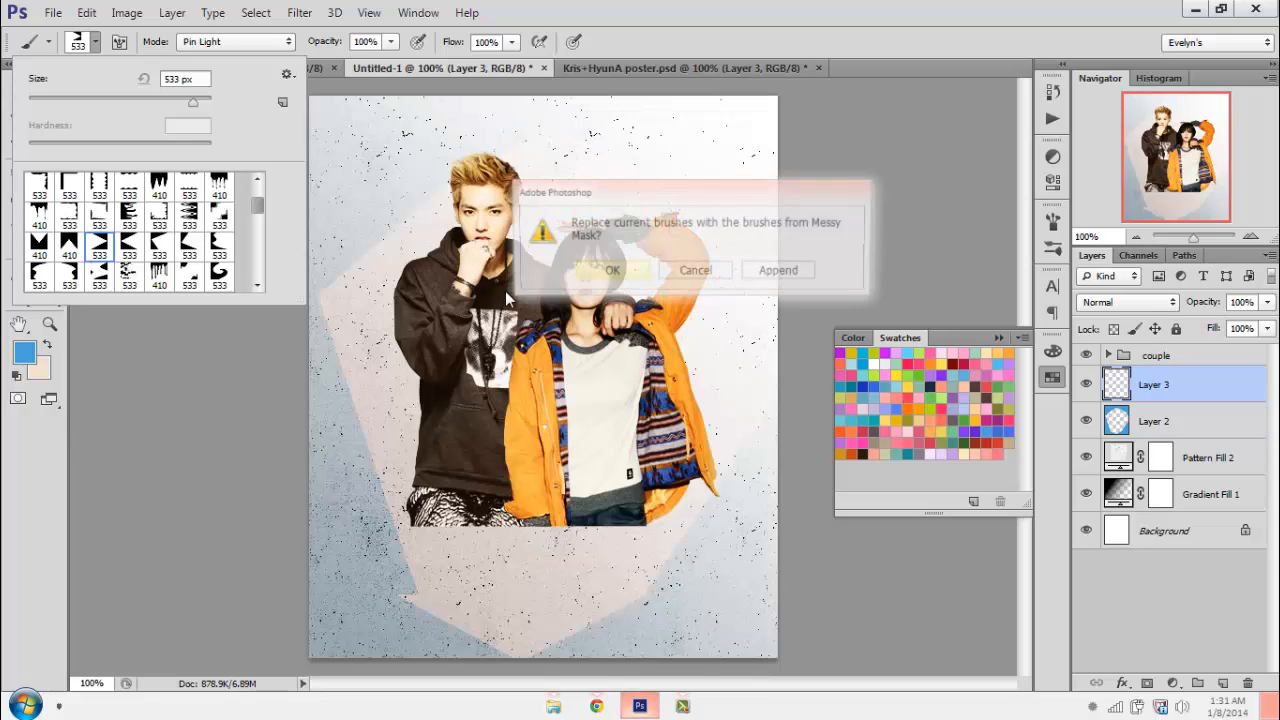
{"action": "left_click", "coordinate": [609, 272]}
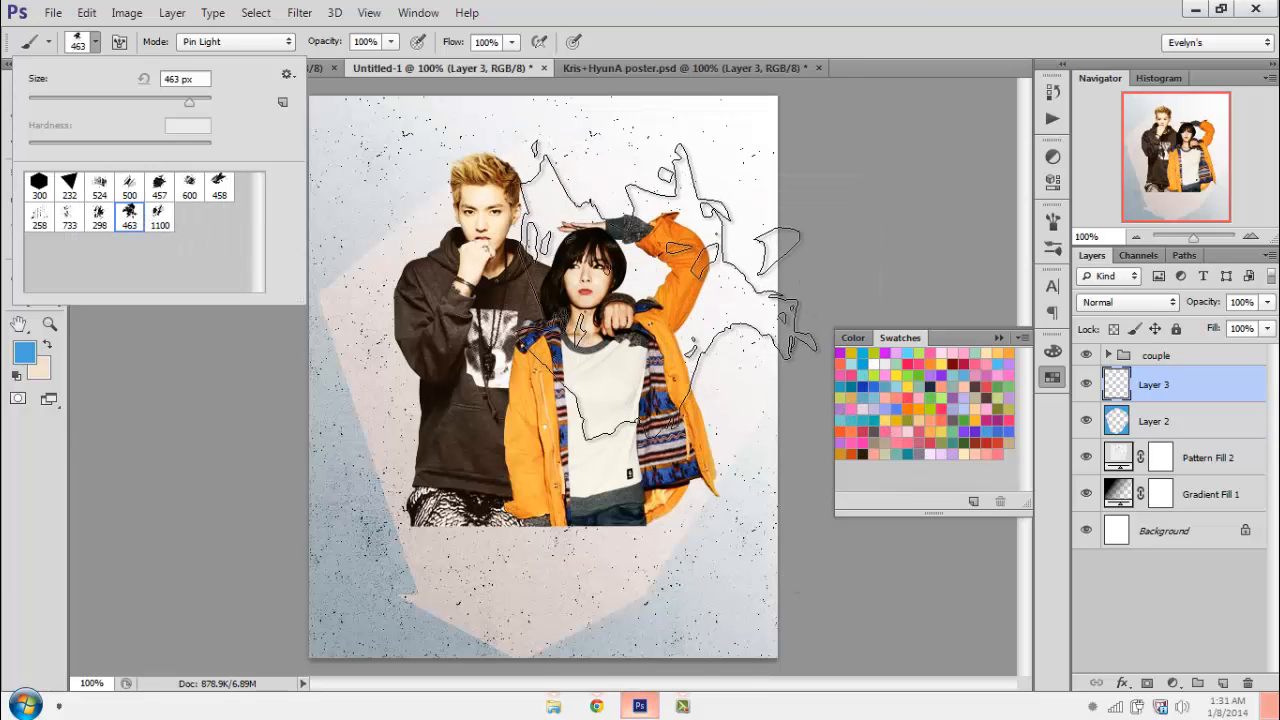
- Stamp pink diagonal streaks behind the couple with the 524 px messy mask brush
{"action": "left_click", "coordinate": [129, 187]}
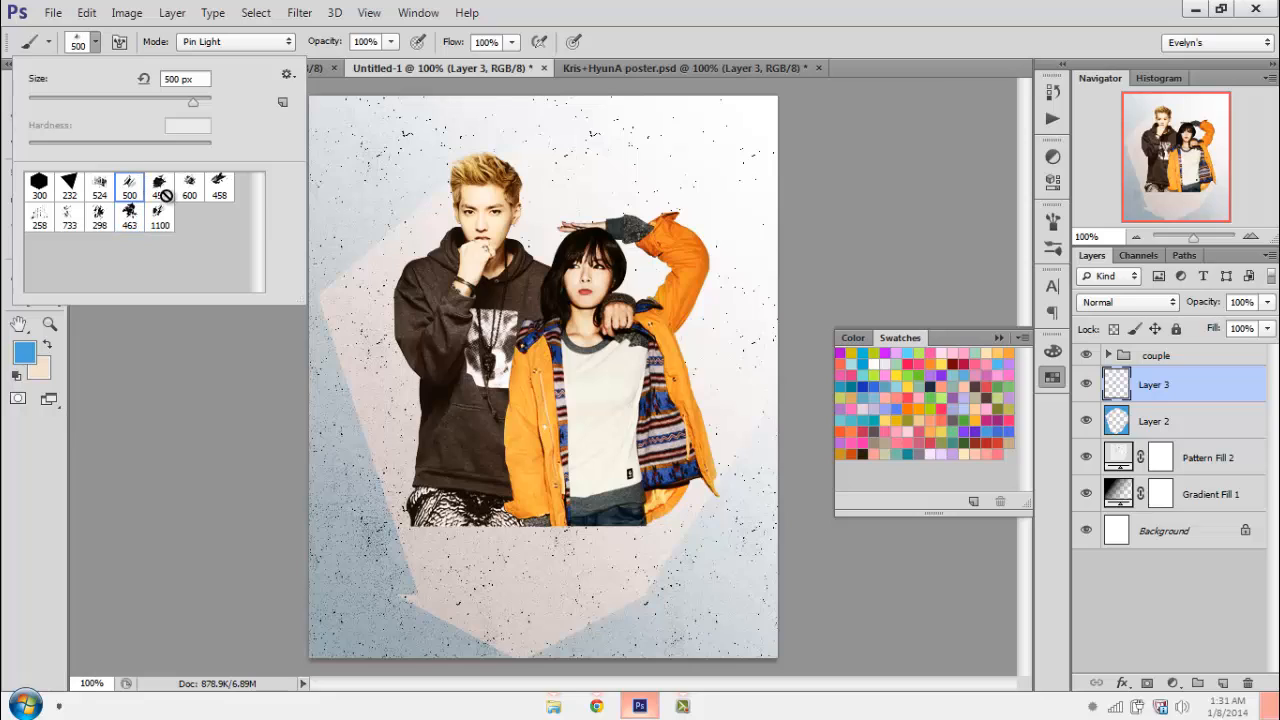
{"action": "left_click", "coordinate": [99, 187]}
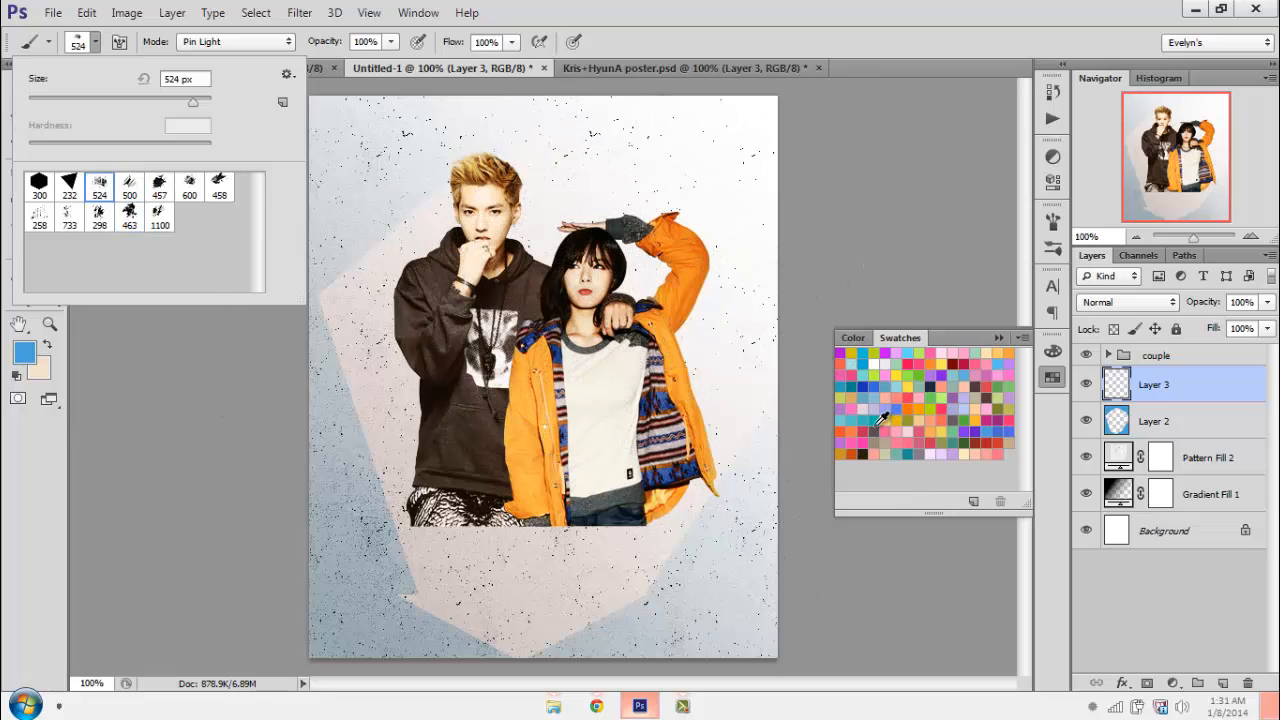
{"action": "left_click", "coordinate": [906, 440]}
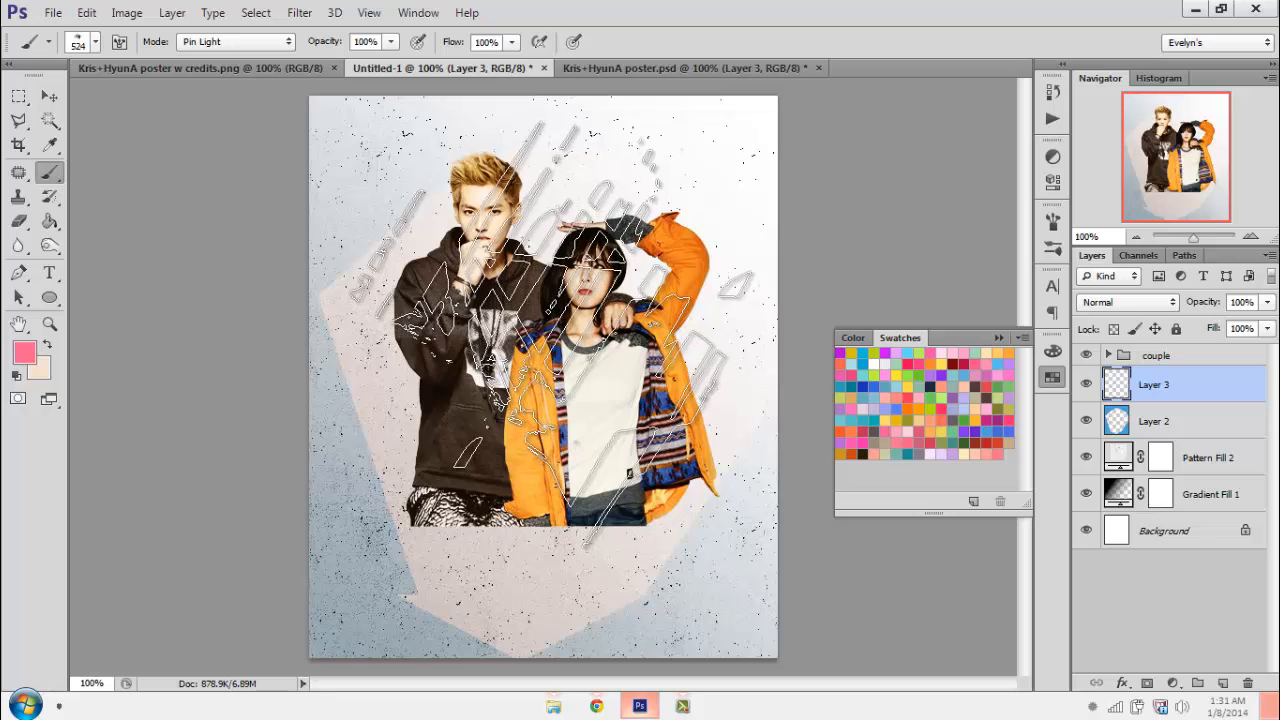
{"action": "left_click", "coordinate": [545, 338]}
- Stamp two gray 300 px hexagons diagonally behind the couple, from upper left to lower right, and set Layer 3 to Color Burn
{"action": "left_click", "coordinate": [95, 42]}
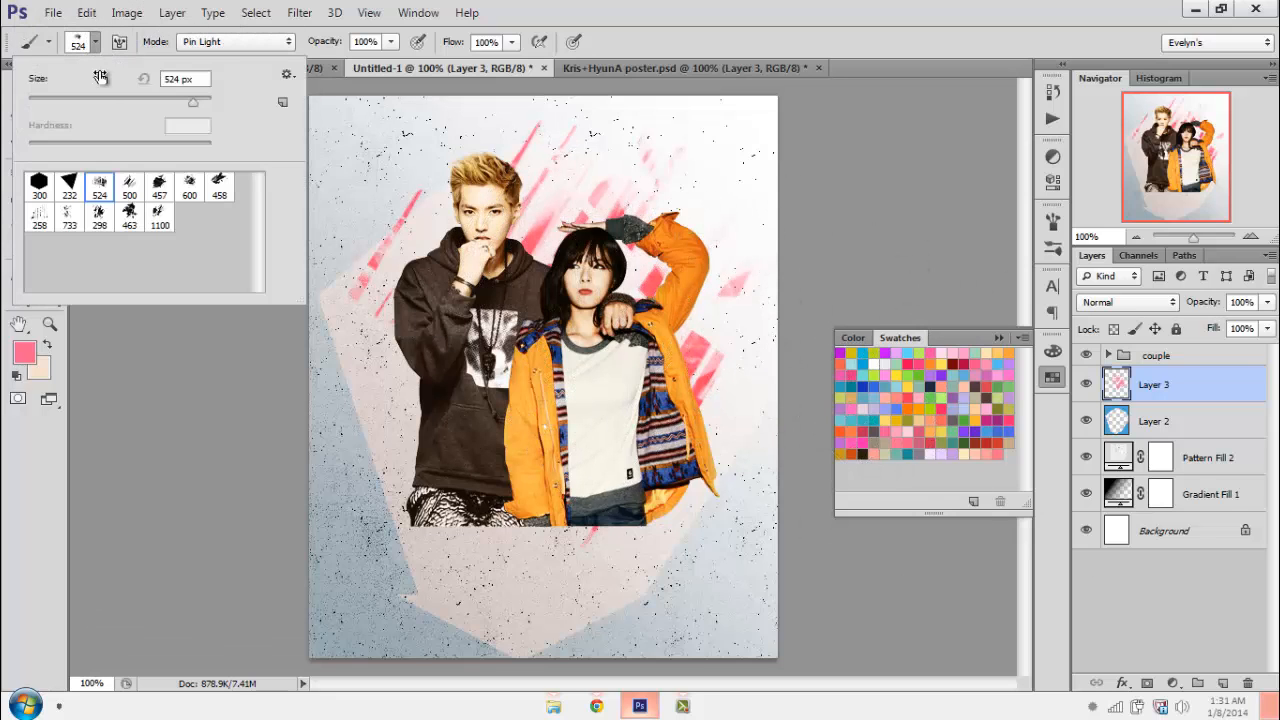
{"action": "left_click", "coordinate": [48, 185]}
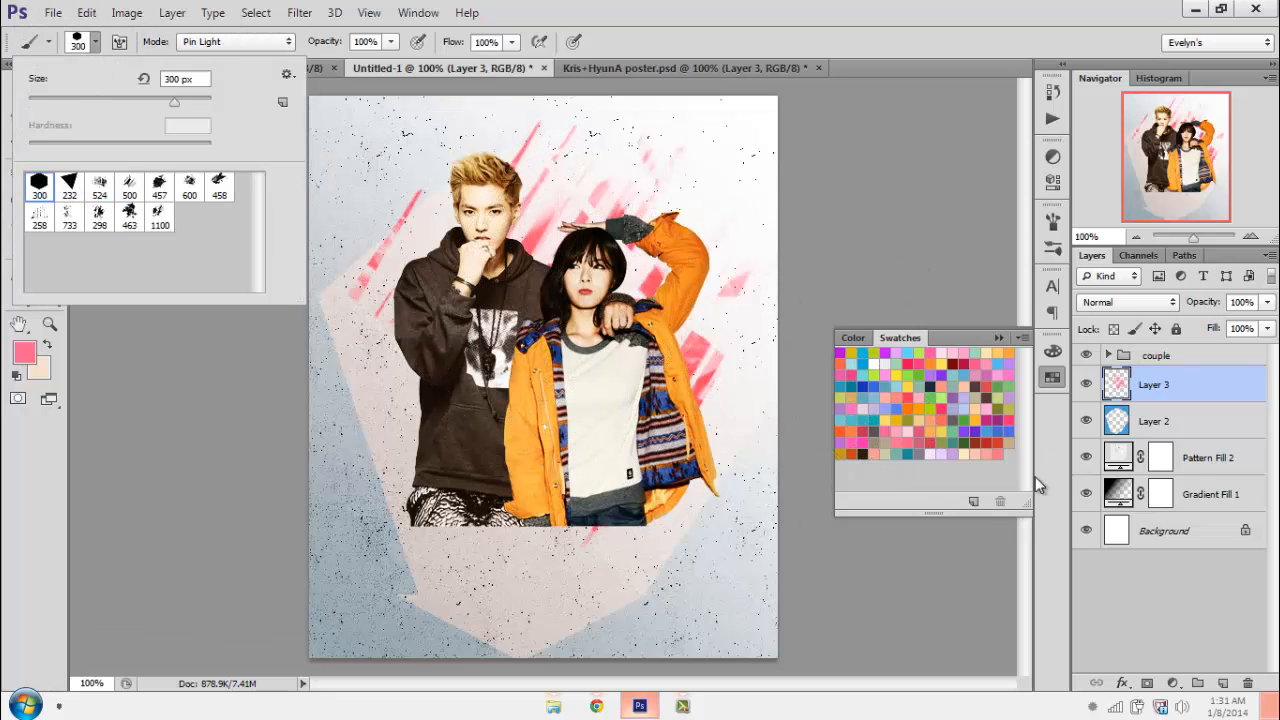
{"action": "left_click", "coordinate": [862, 452]}
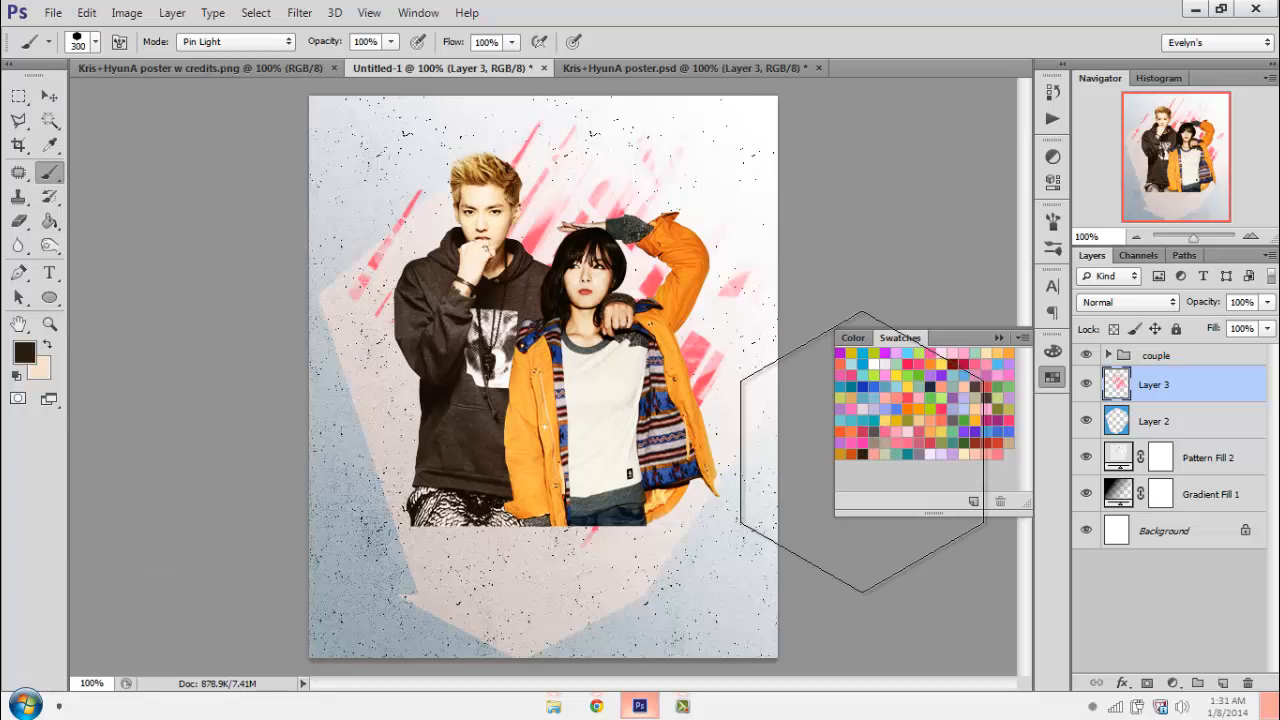
{"action": "left_click", "coordinate": [25, 355]}
{"action": "left_click_drag", "start_coordinate": [322, 340], "coordinate": [311, 355]}
{"action": "left_click", "coordinate": [766, 227]}
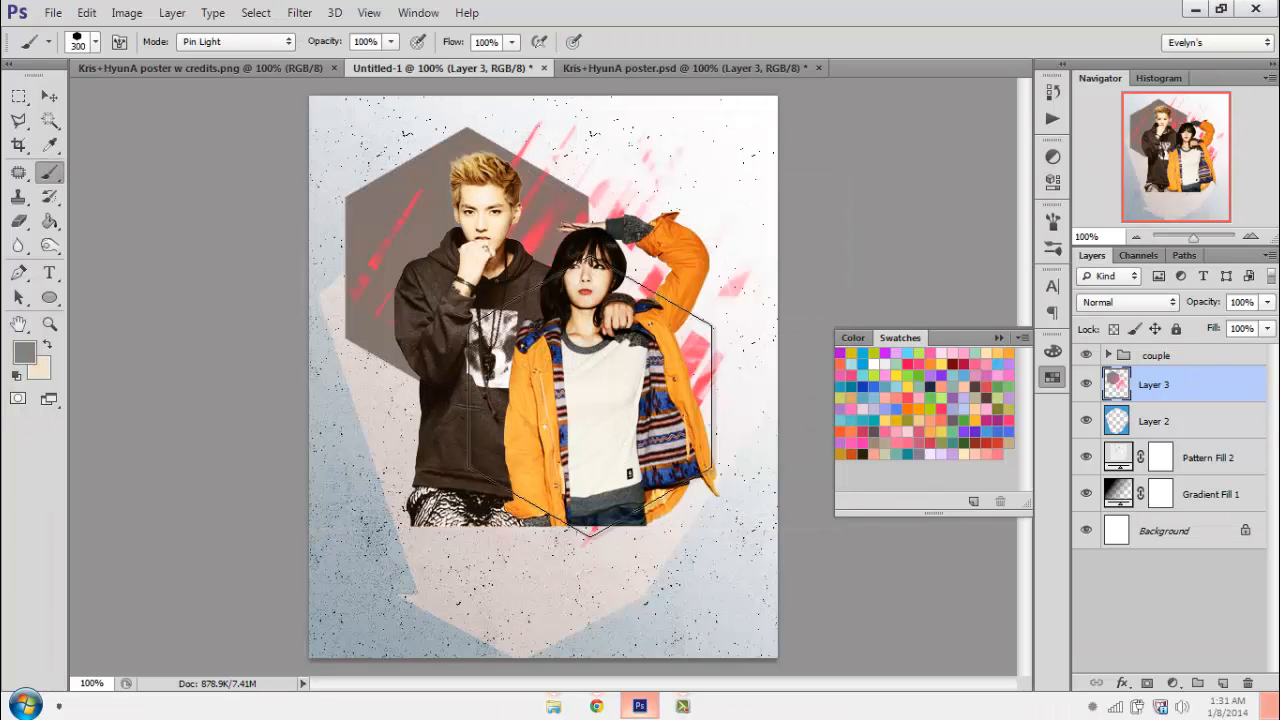
{"action": "left_click", "coordinate": [621, 431]}
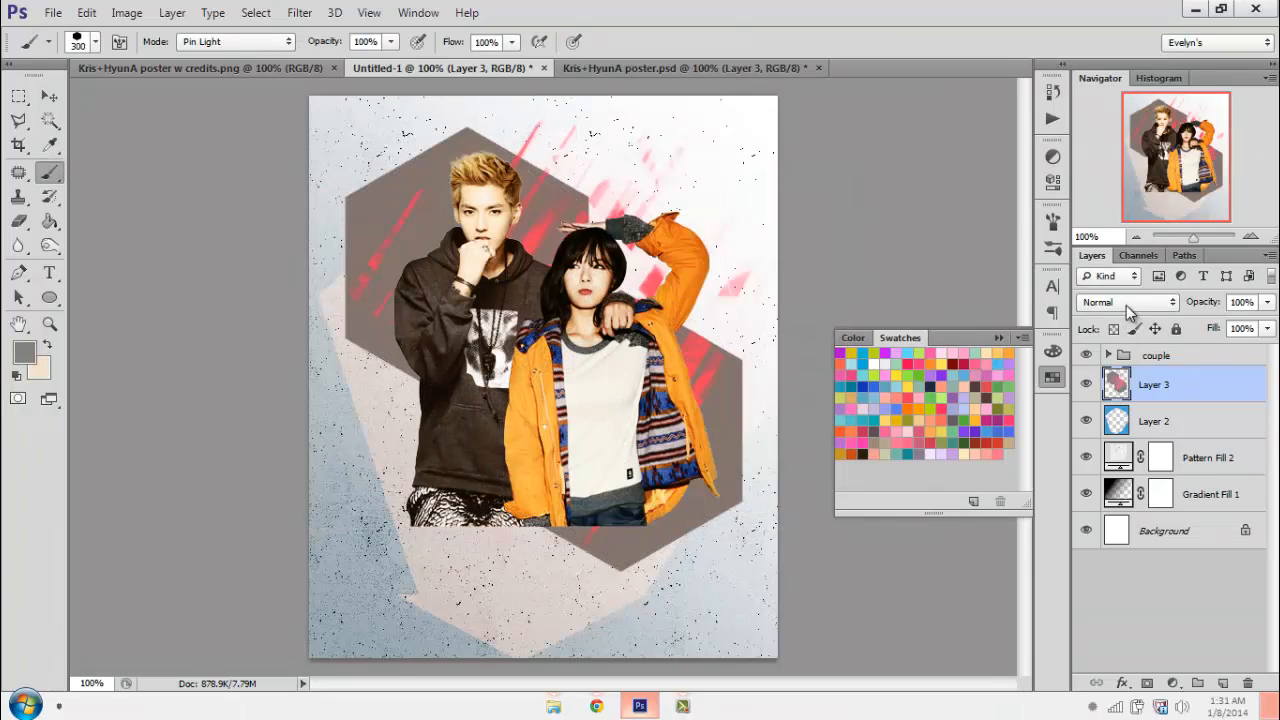
{"action": "left_click", "coordinate": [1128, 304]}
{"action": "left_click", "coordinate": [1109, 92]}
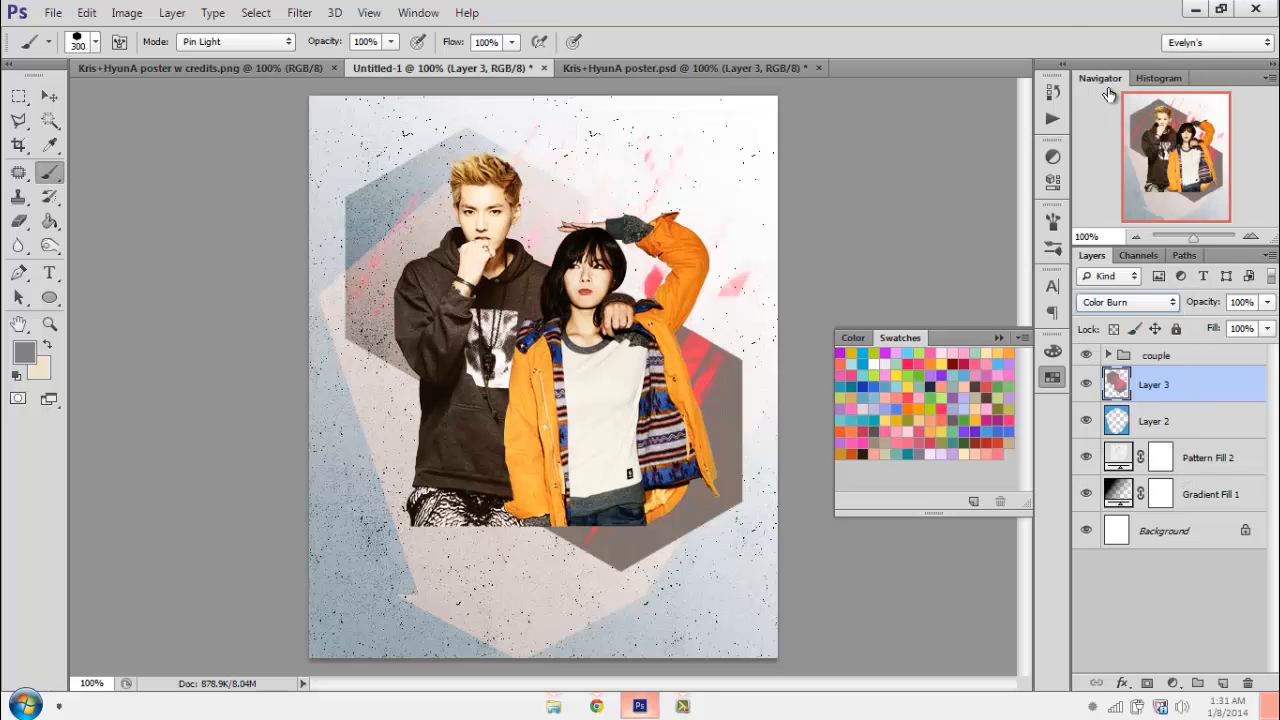
- On a new layer, stamp two teal 232 px triangles behind the couple, one at the upper right and one at the lower left
{"action": "left_click", "coordinate": [95, 43]}
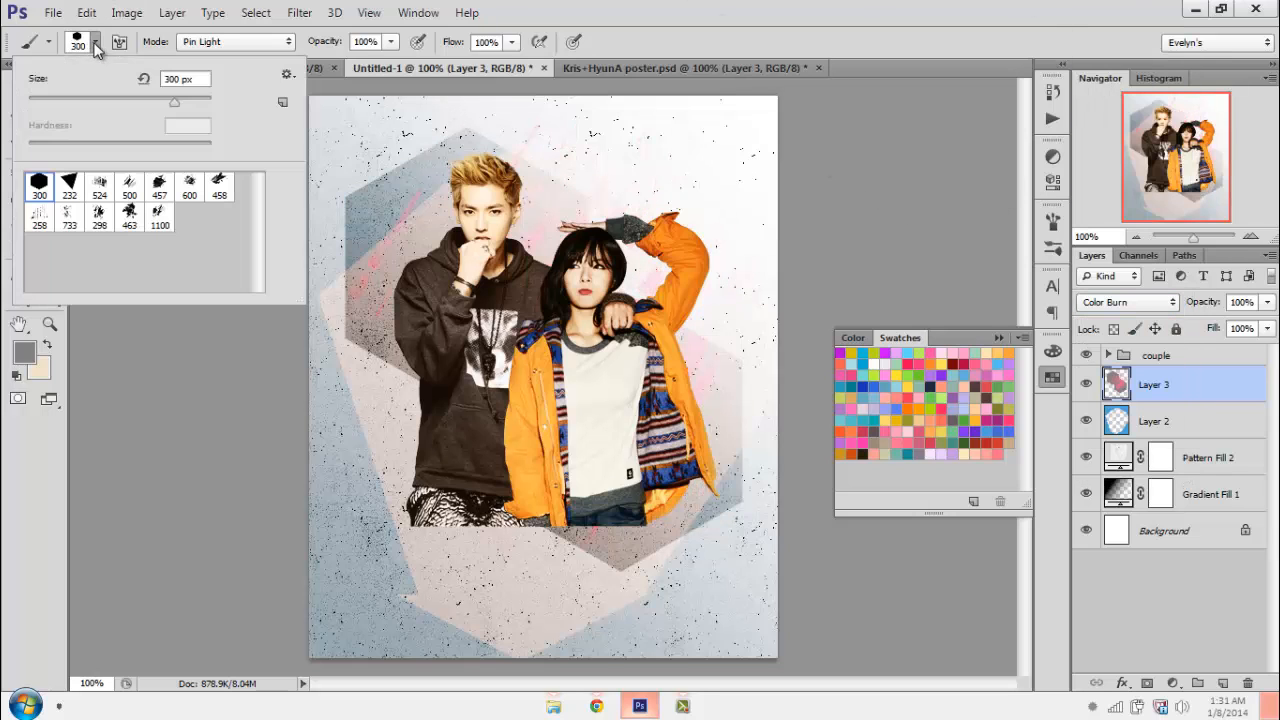
{"action": "left_click", "coordinate": [69, 186]}
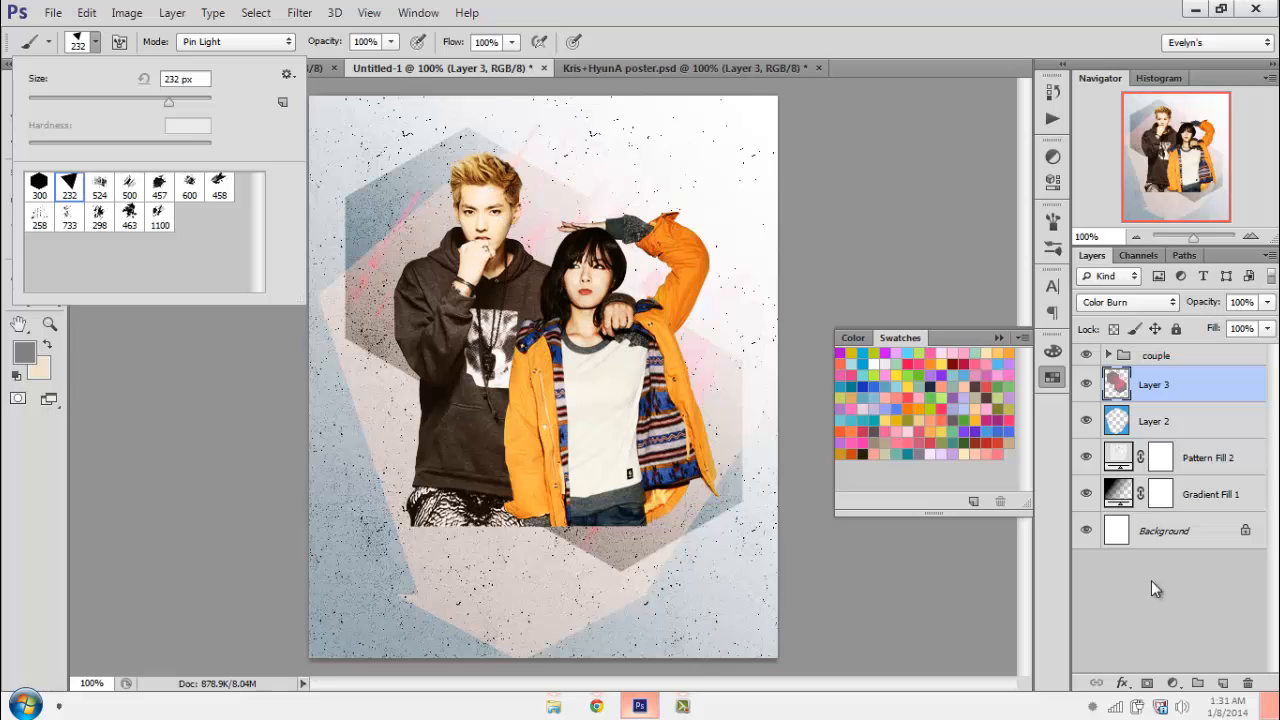
{"action": "left_click", "coordinate": [912, 452]}
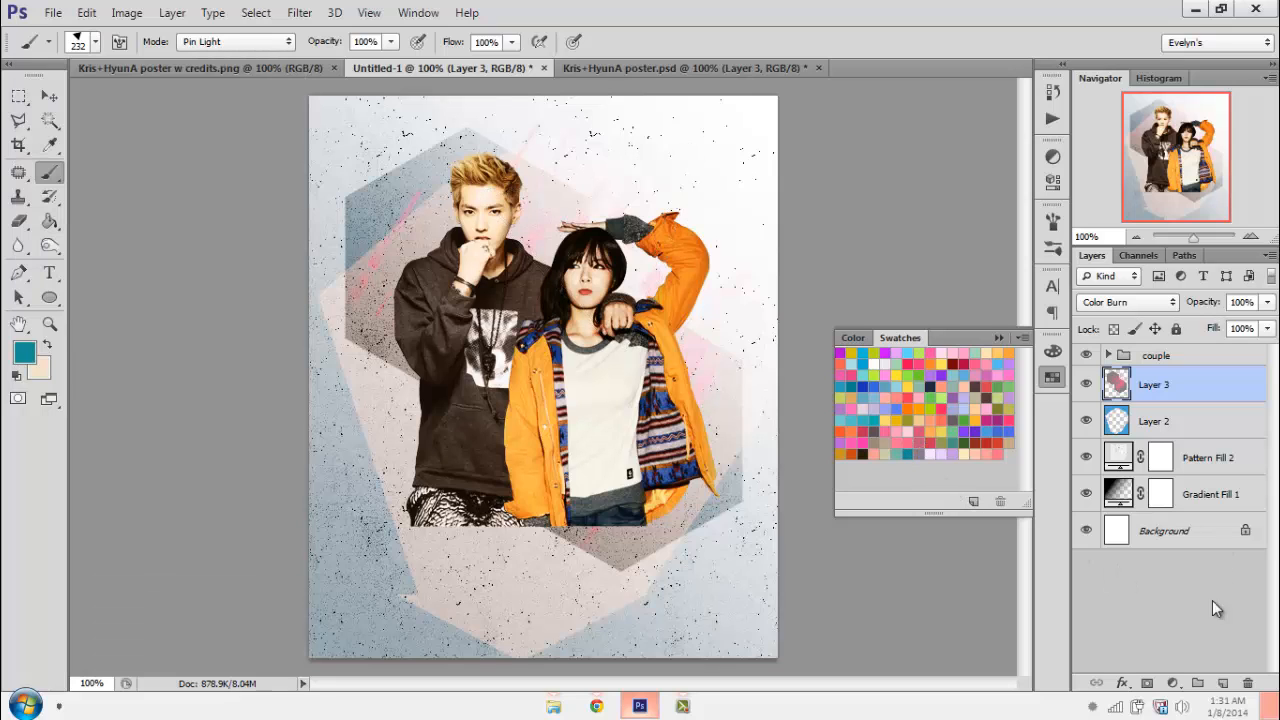
{"action": "left_click", "coordinate": [1222, 683]}
{"action": "left_click", "coordinate": [615, 255]}
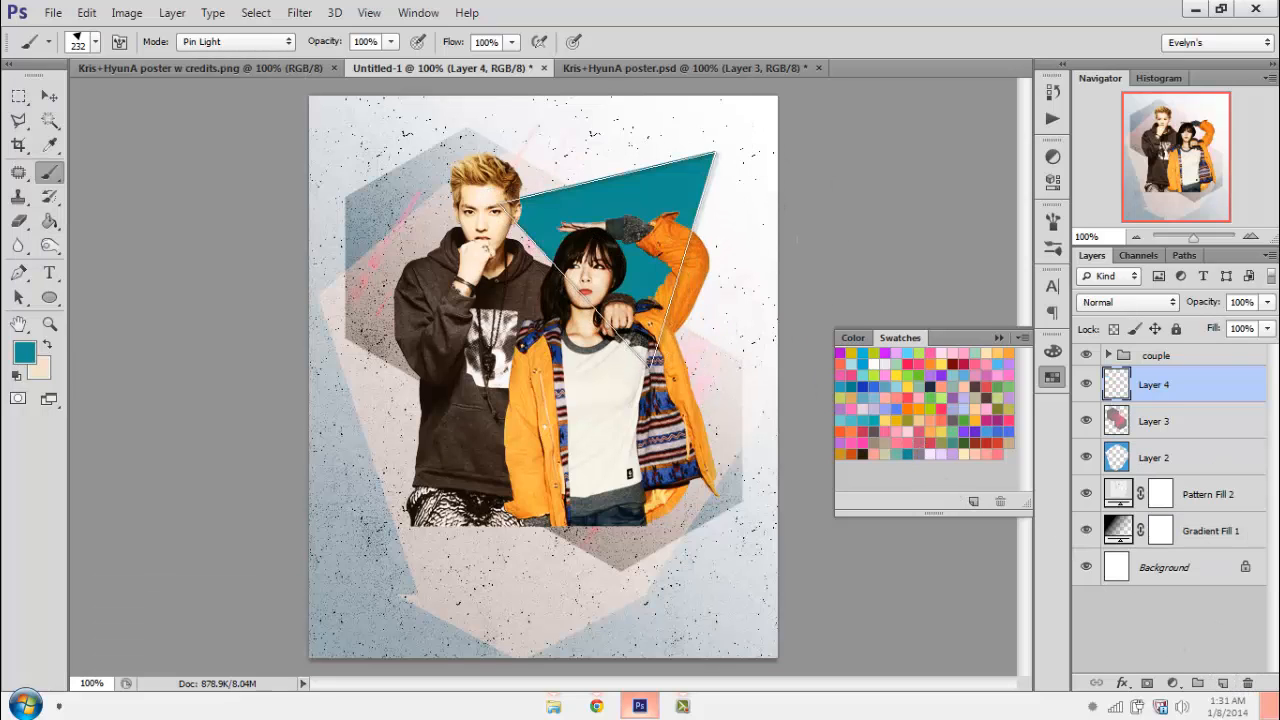
{"action": "left_click", "coordinate": [480, 487]}
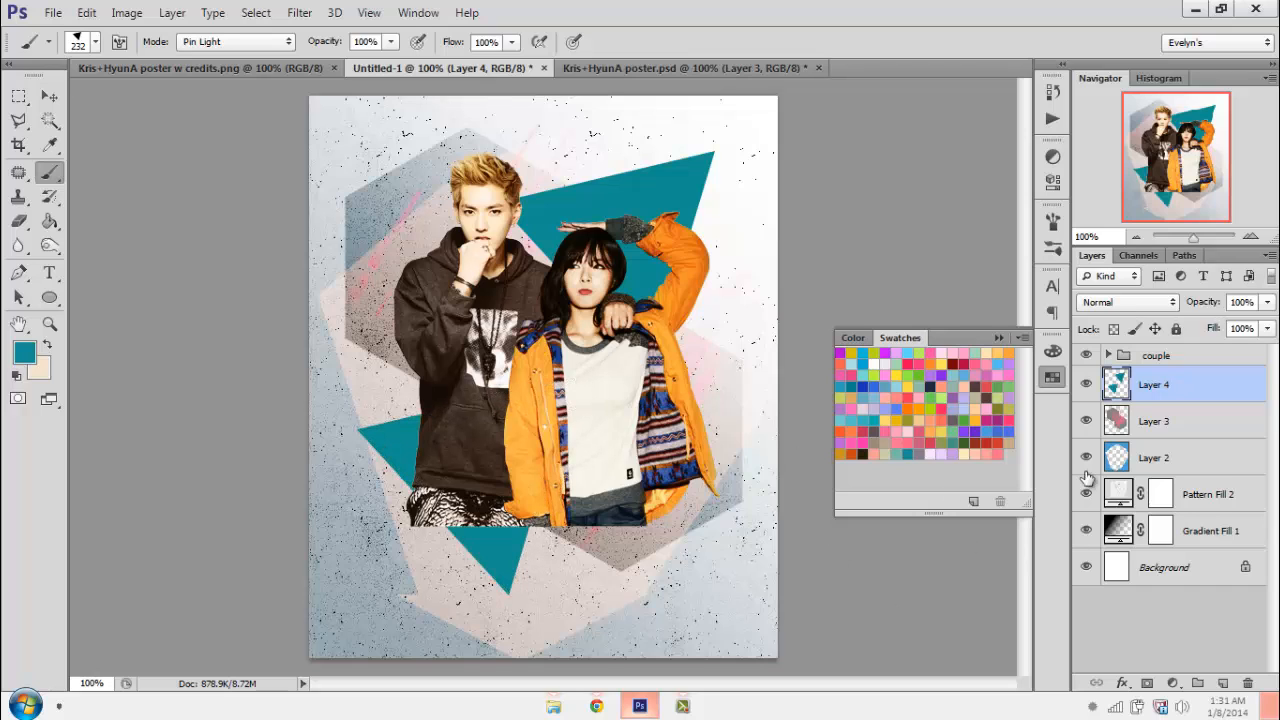
- Set the teal triangle layer's blend mode to Color Burn and lower its fill to 53%
{"action": "left_click", "coordinate": [1128, 302]}
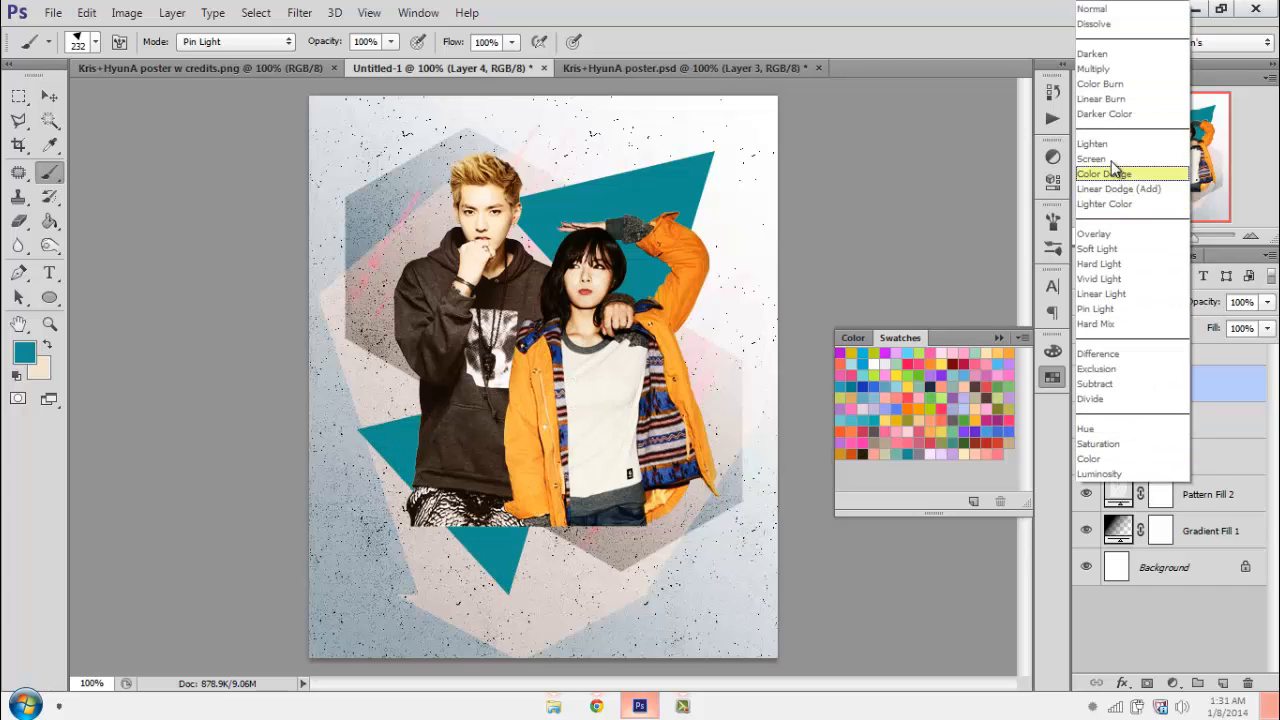
{"action": "left_click", "coordinate": [1115, 88]}
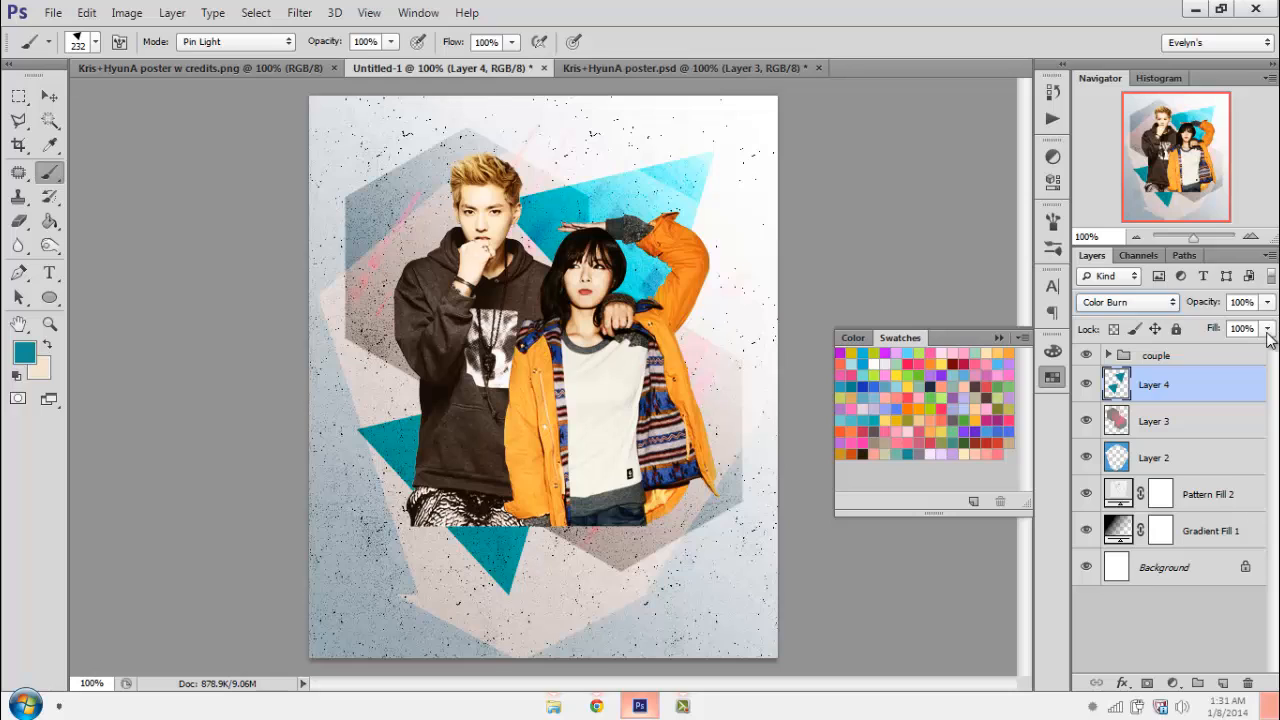
{"action": "left_click_drag", "start_coordinate": [1267, 338], "coordinate": [1222, 350]}
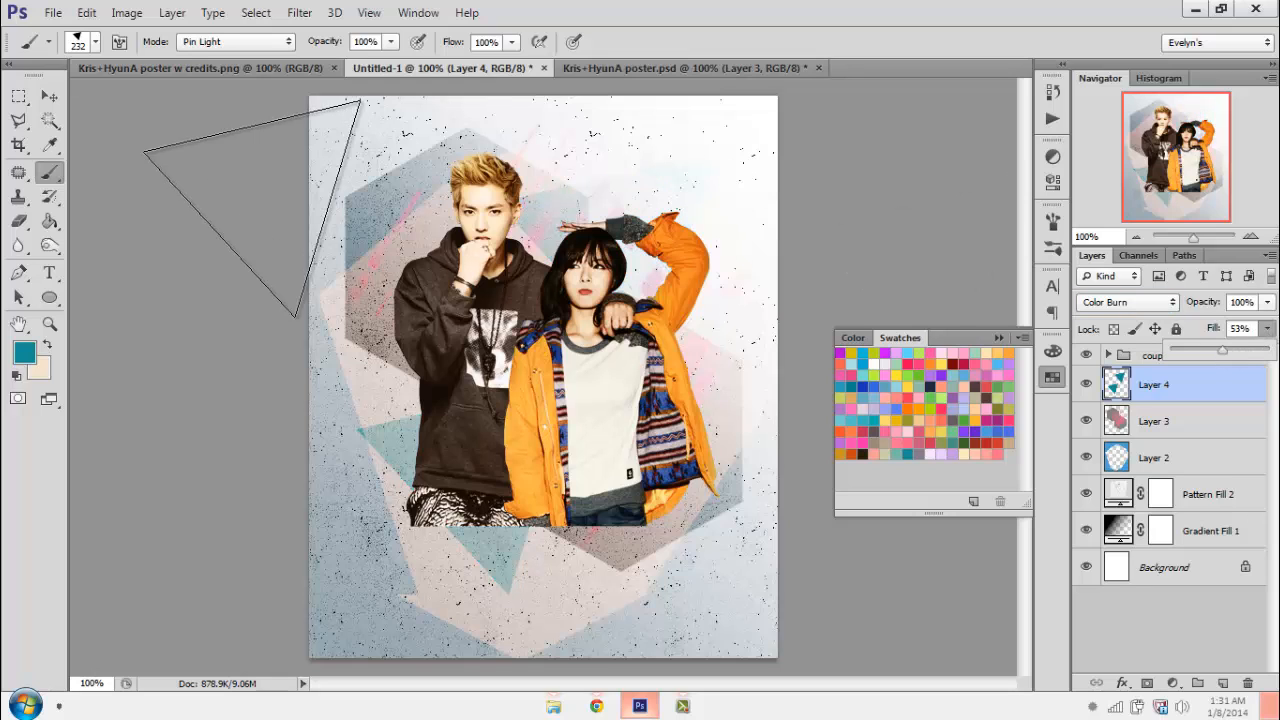
{"action": "left_click", "coordinate": [488, 231]}
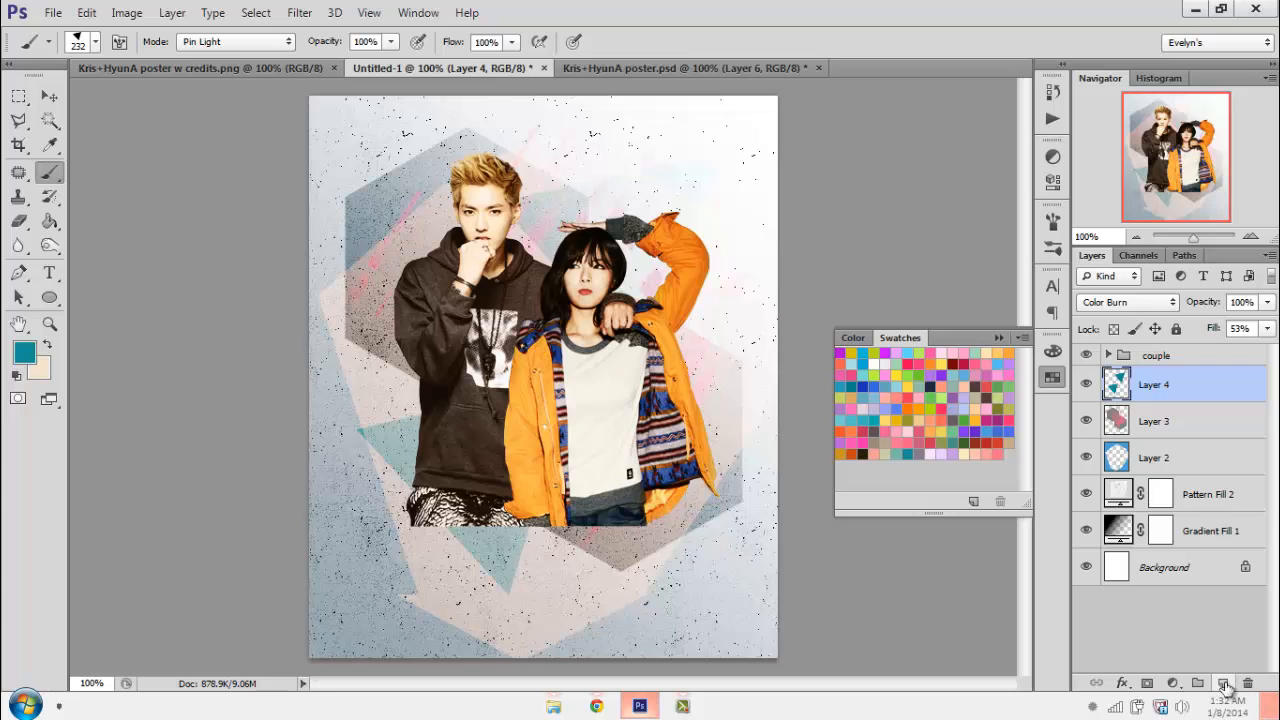
- Add a new layer above the triangles and replace the current brushes with the Circles set
{"action": "left_click", "coordinate": [1222, 683]}
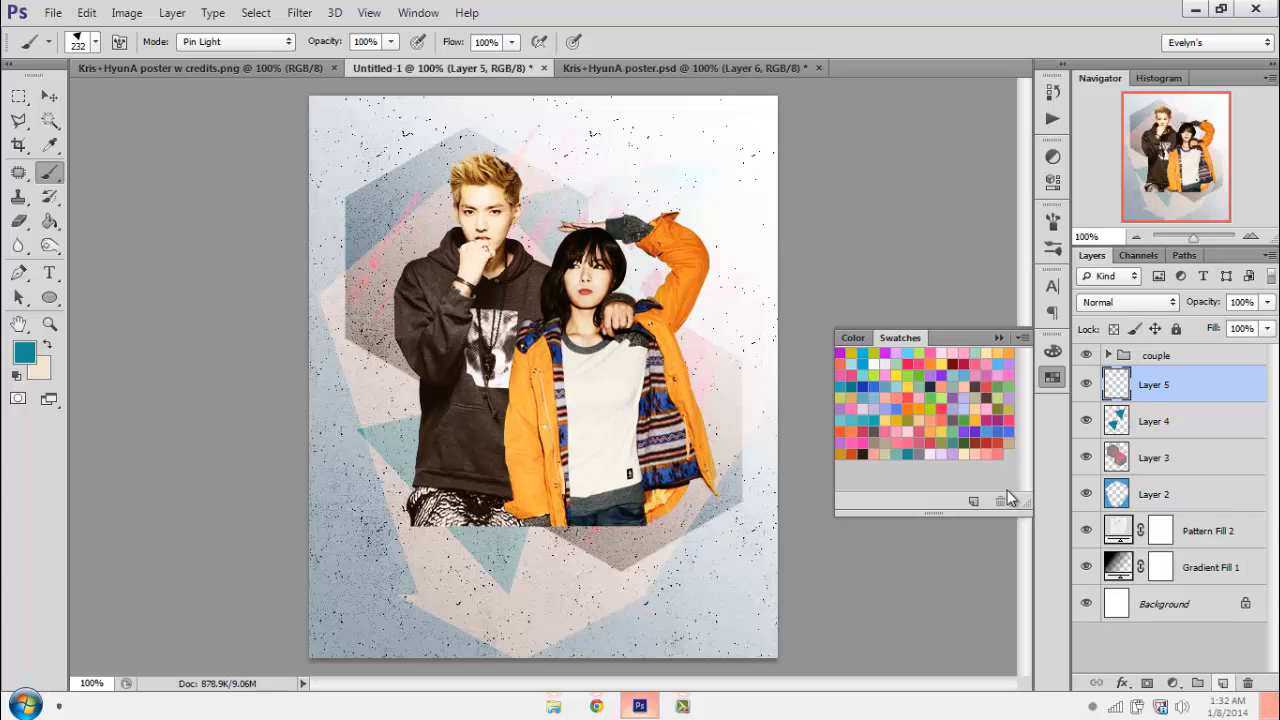
{"action": "left_click", "coordinate": [95, 45]}
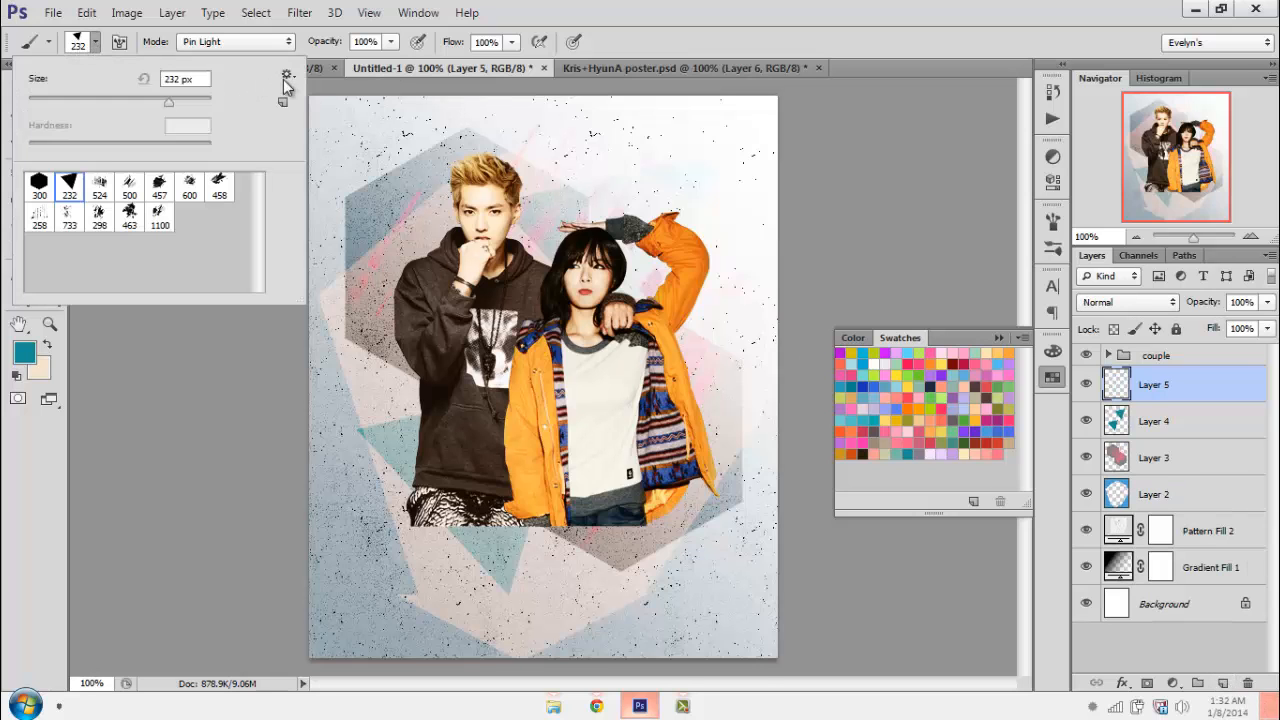
{"action": "left_click", "coordinate": [286, 77]}
{"action": "left_click", "coordinate": [505, 188]}
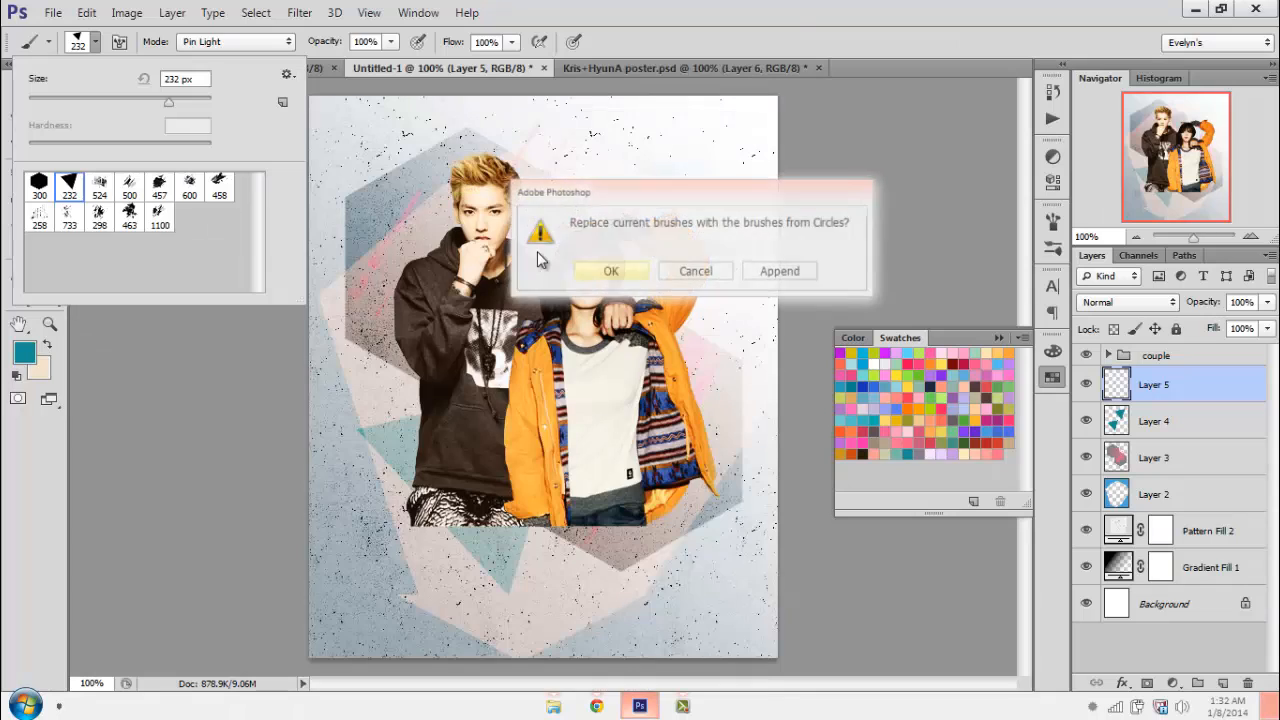
{"action": "left_click", "coordinate": [608, 268]}
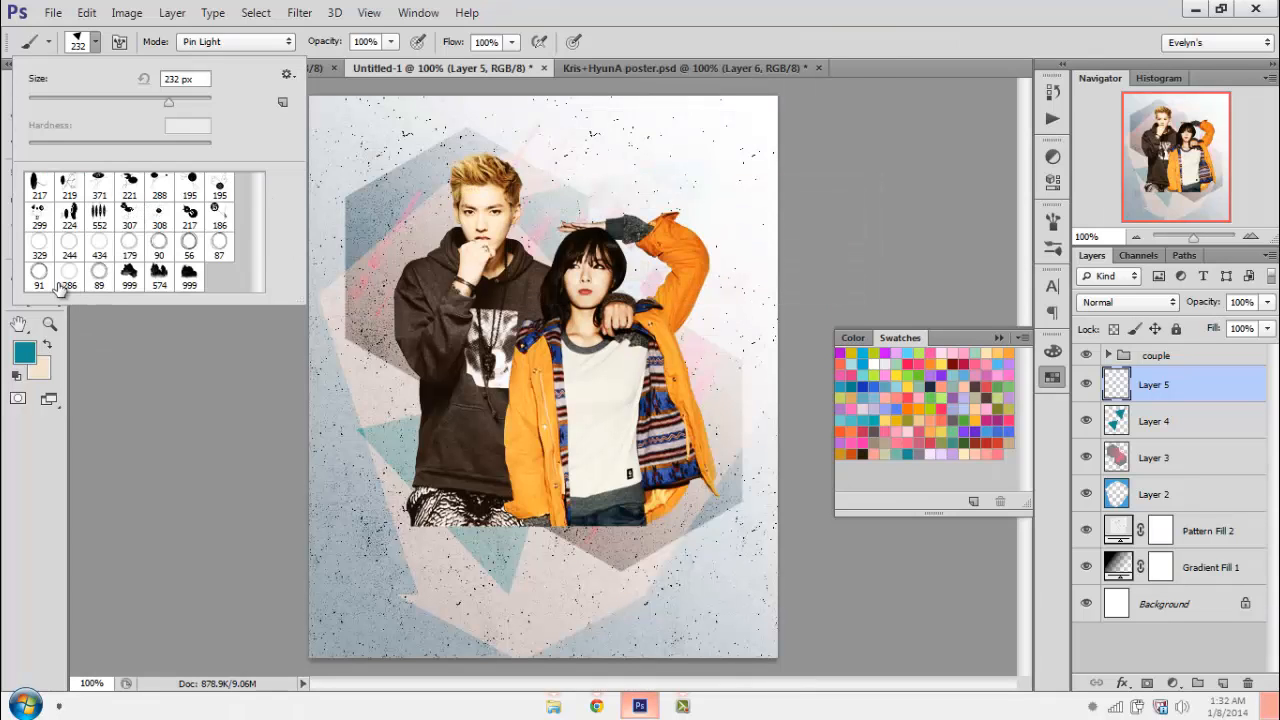
- Reset the colors to black and white and stamp a black ring around the couple with the 434 px thin-ring brush
{"action": "left_click", "coordinate": [98, 250]}
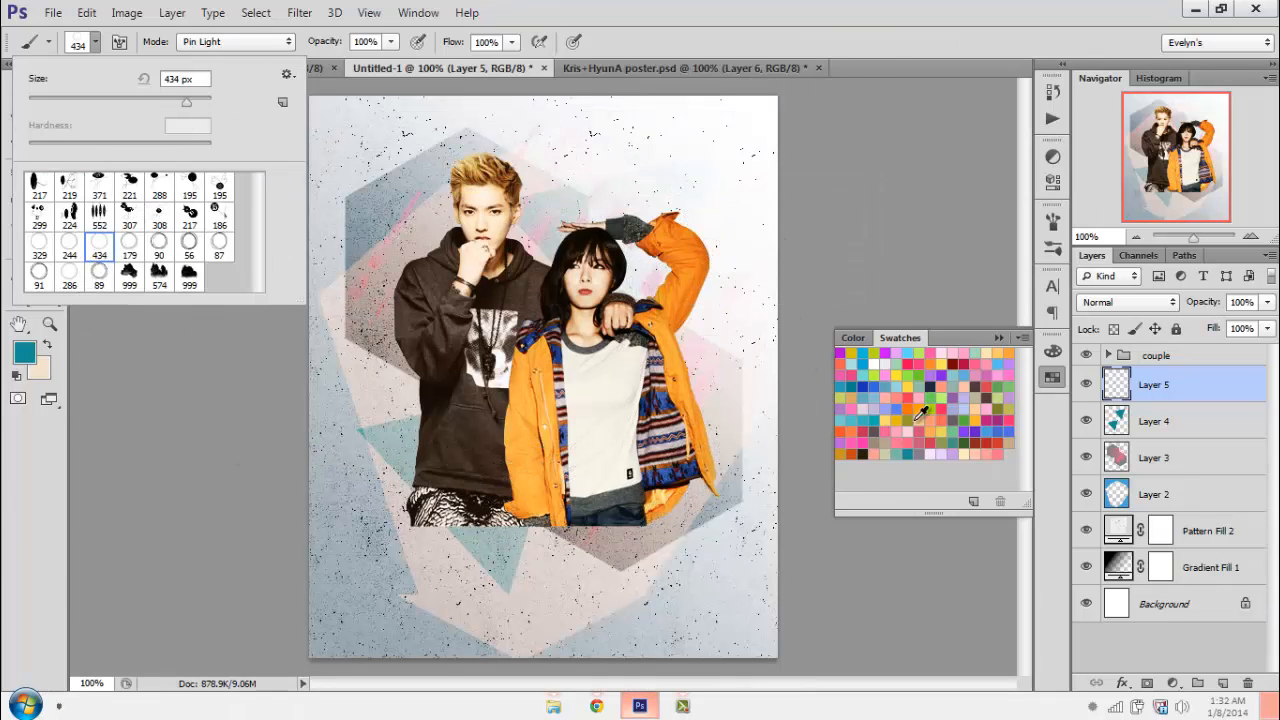
{"action": "left_click", "coordinate": [17, 374]}
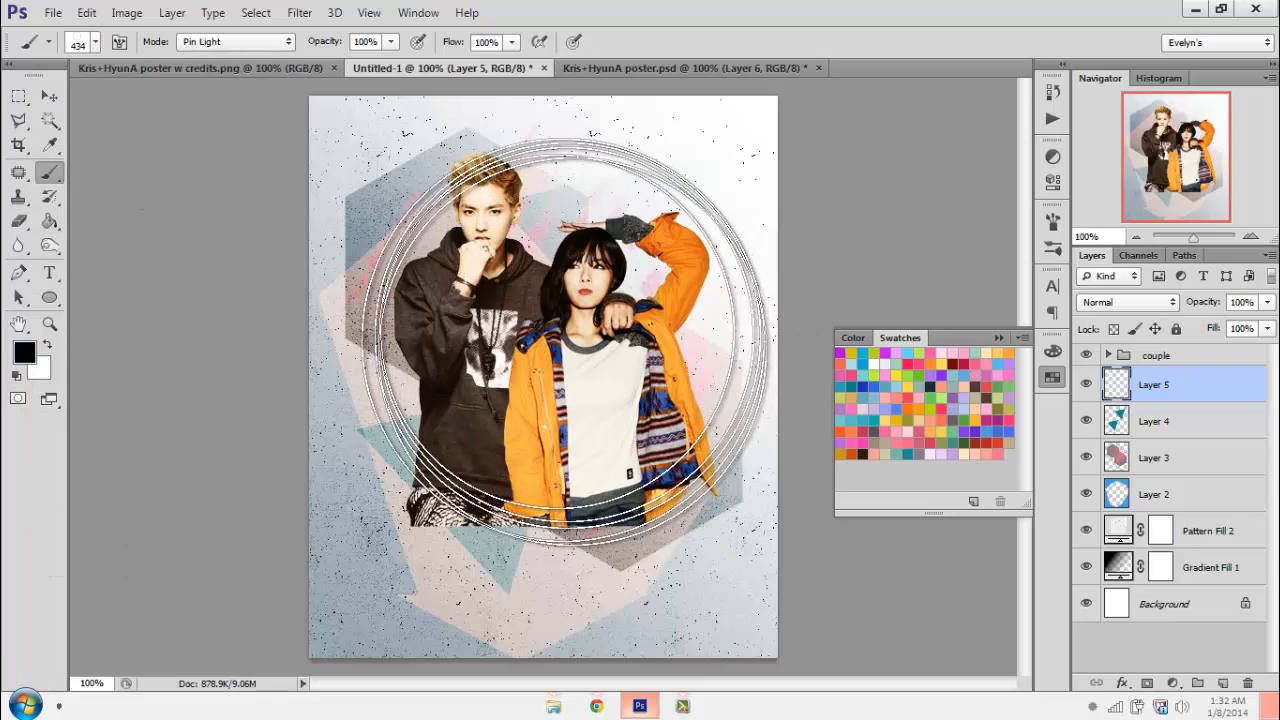
{"action": "left_click", "coordinate": [553, 347]}
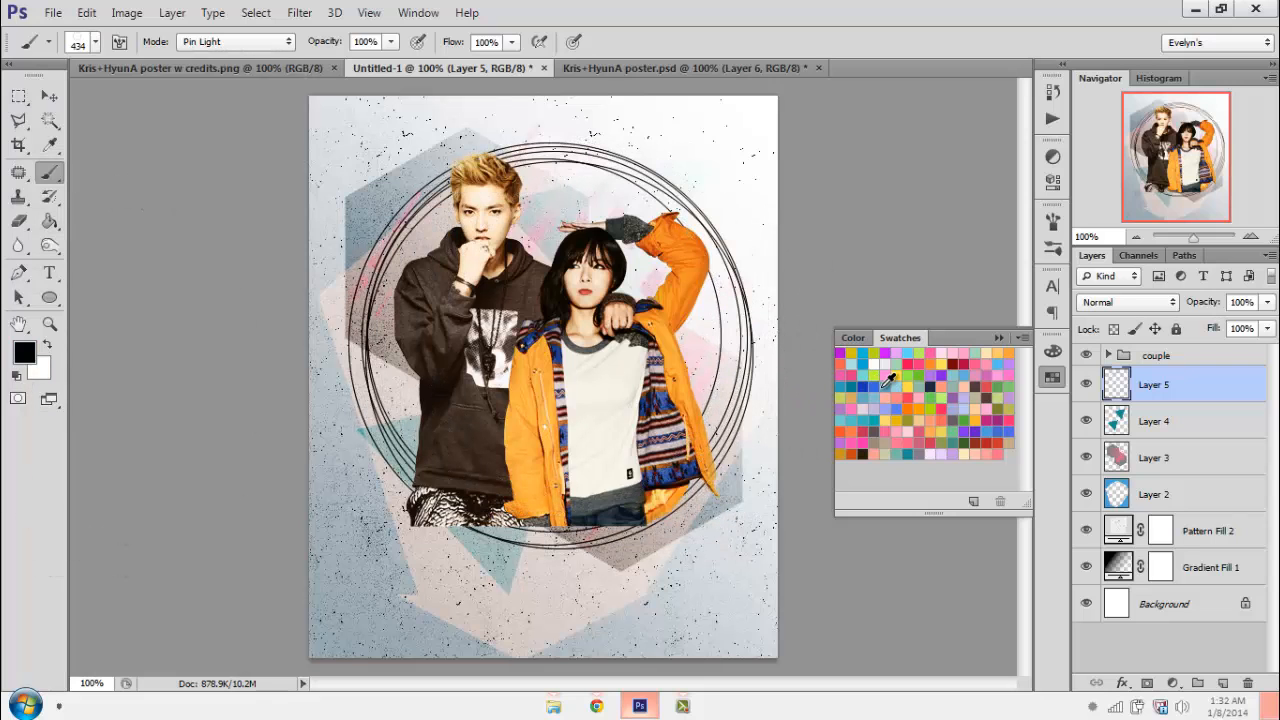
- Select the whole canvas and align the ring layer to its horizontal center
{"action": "key", "text": "ctrl+a"}
{"action": "key", "text": "v"}
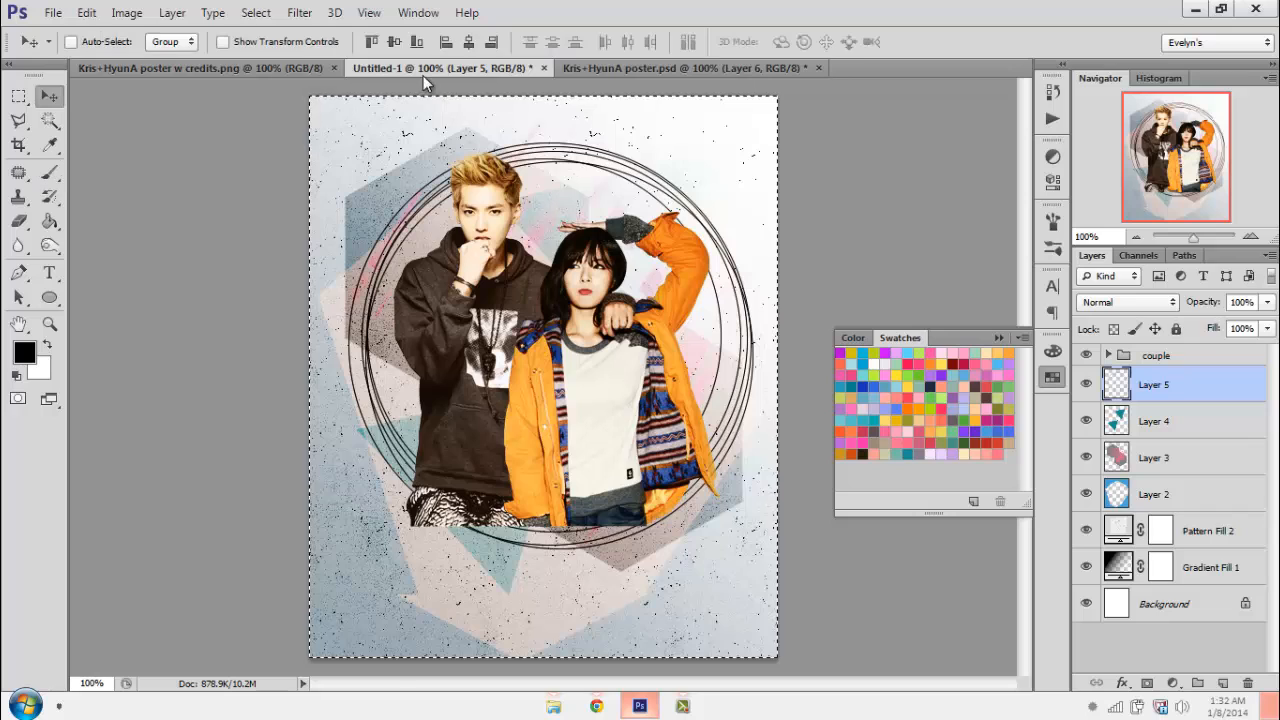
{"action": "left_click", "coordinate": [468, 41]}
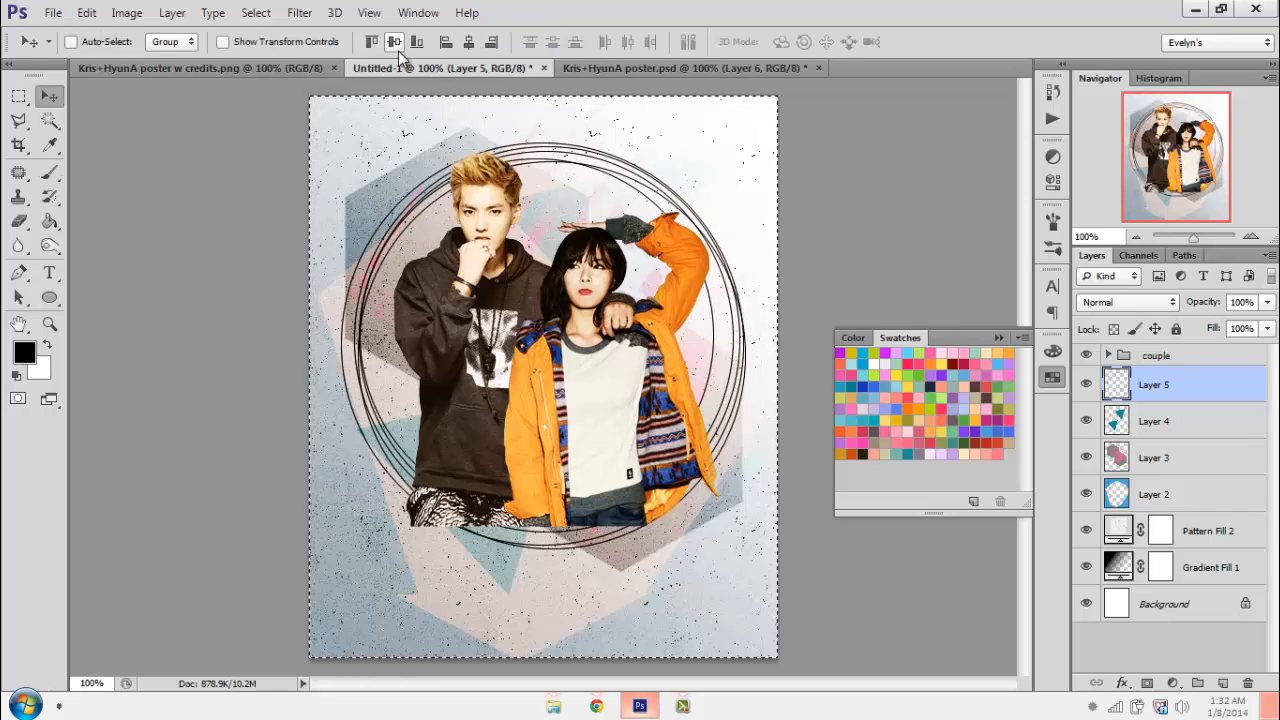
- Align the ring layer to the canvas's vertical center and deselect the canvas
{"action": "left_click", "coordinate": [395, 43]}
{"action": "key", "text": "ctrl+d"}
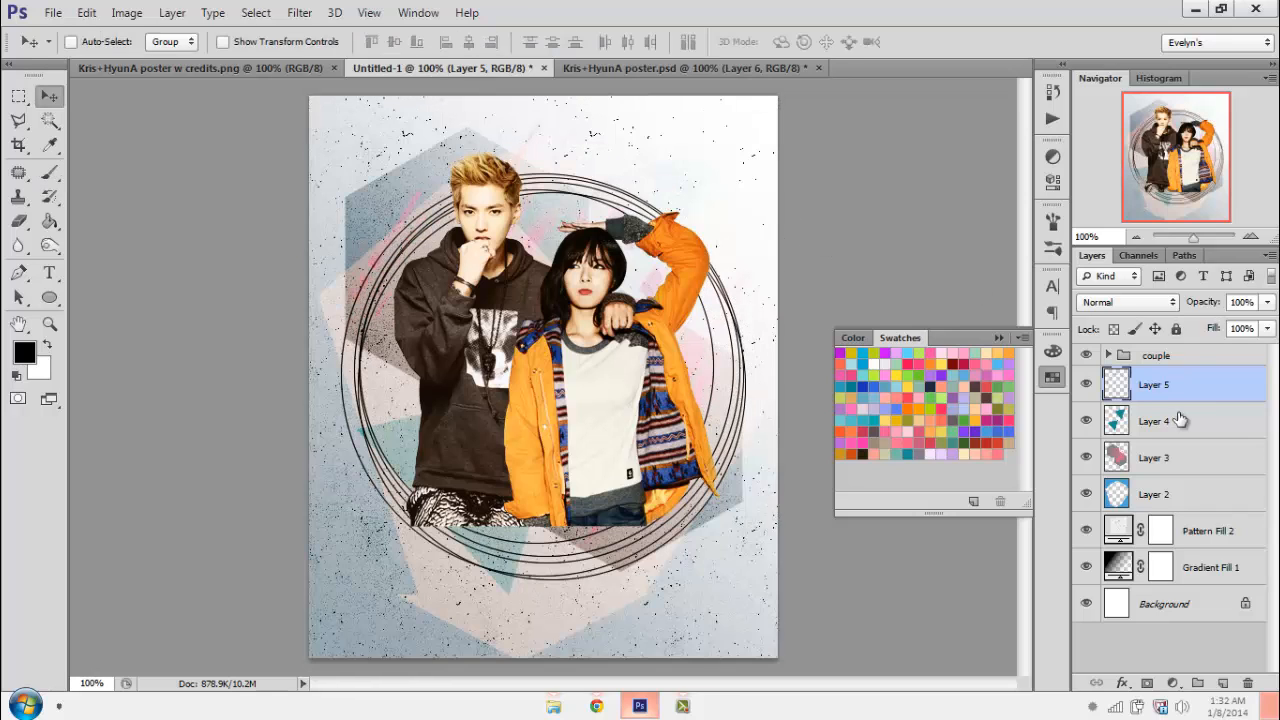
{"action": "left_click", "coordinate": [1126, 355]}
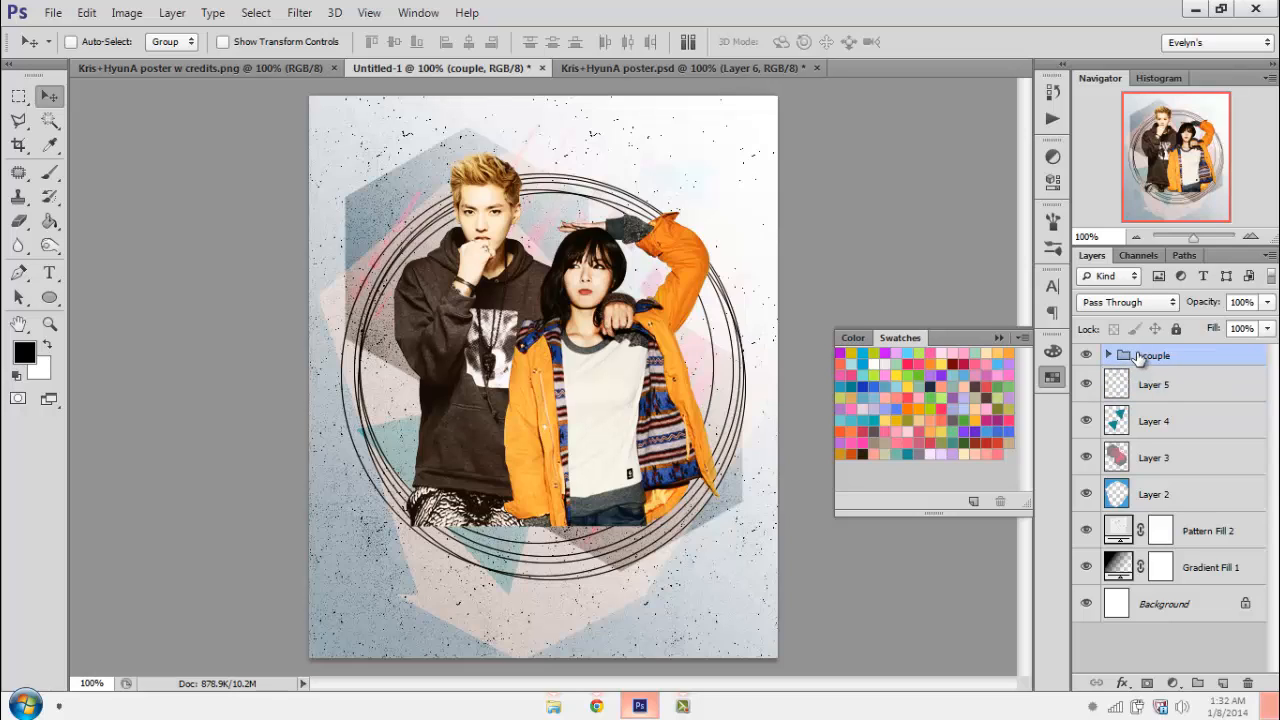
{"action": "left_click", "coordinate": [1166, 420]}
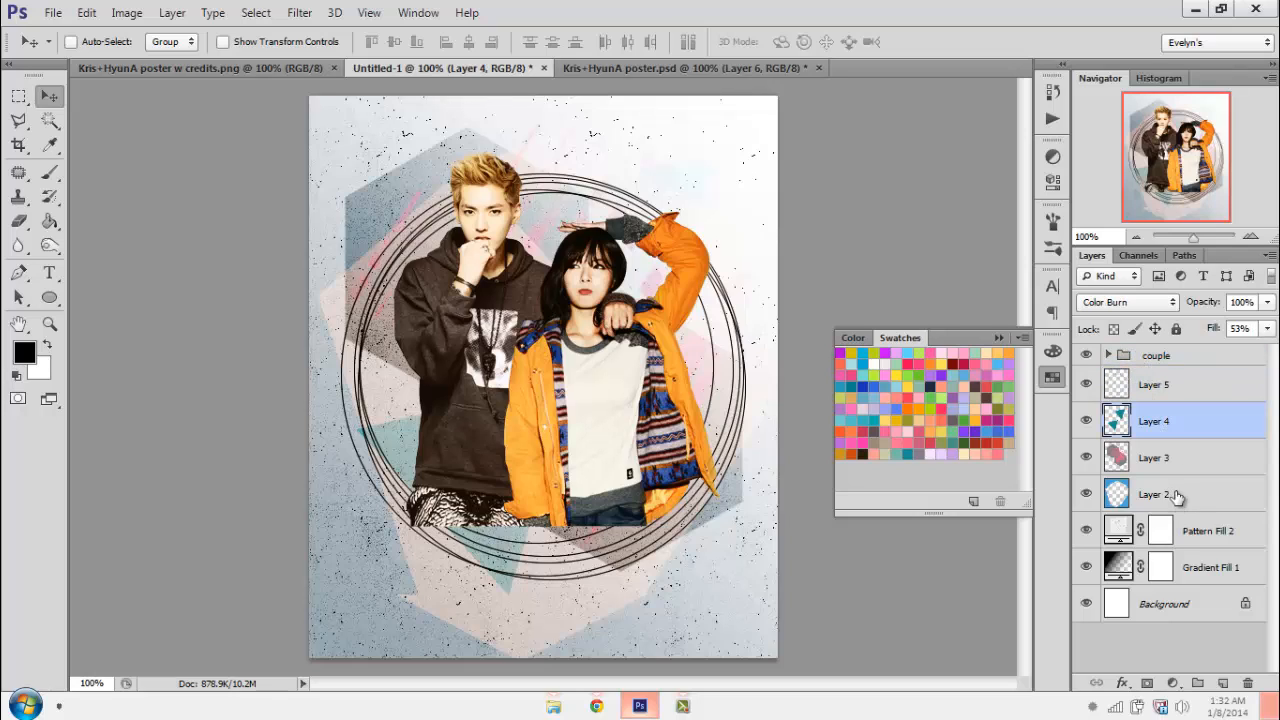
{"action": "left_click", "coordinate": [1176, 497], "text": "shift"}
- Expand the couple group and apply the layer masks of Background copy and Layer 1 to their layers
{"action": "left_click", "coordinate": [1190, 357], "text": "ctrl"}
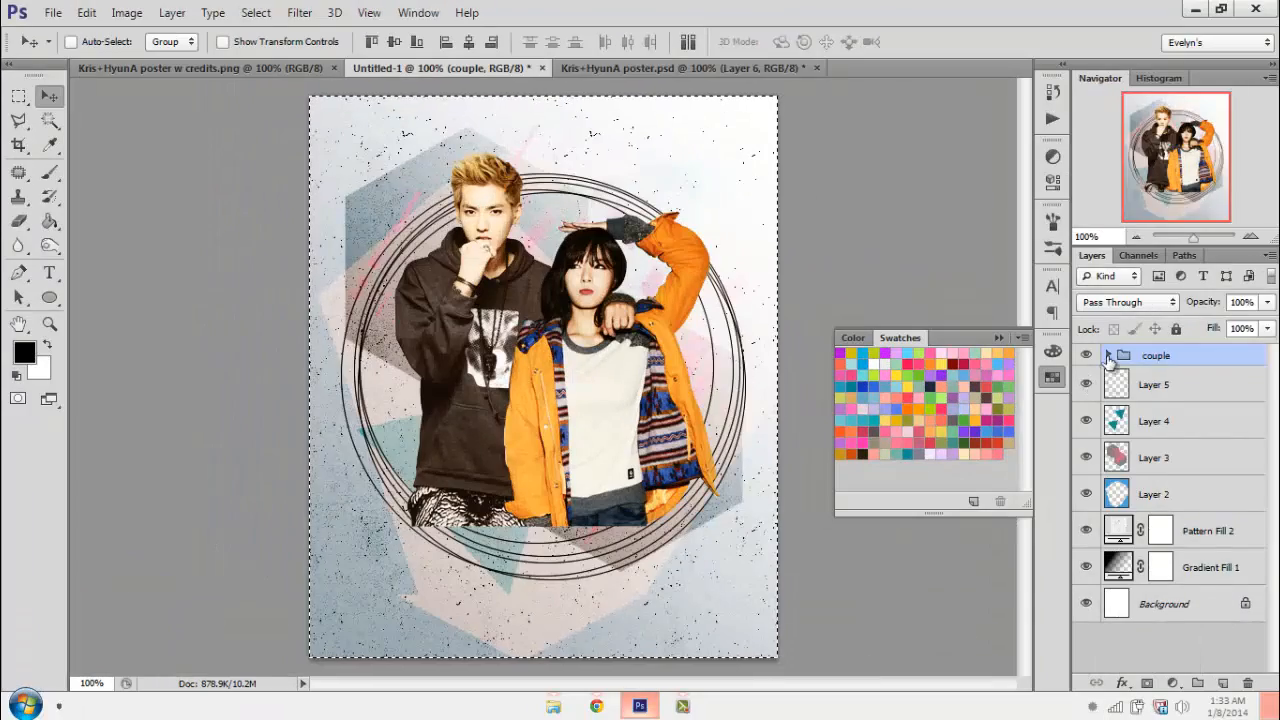
{"action": "left_click", "coordinate": [1108, 356]}
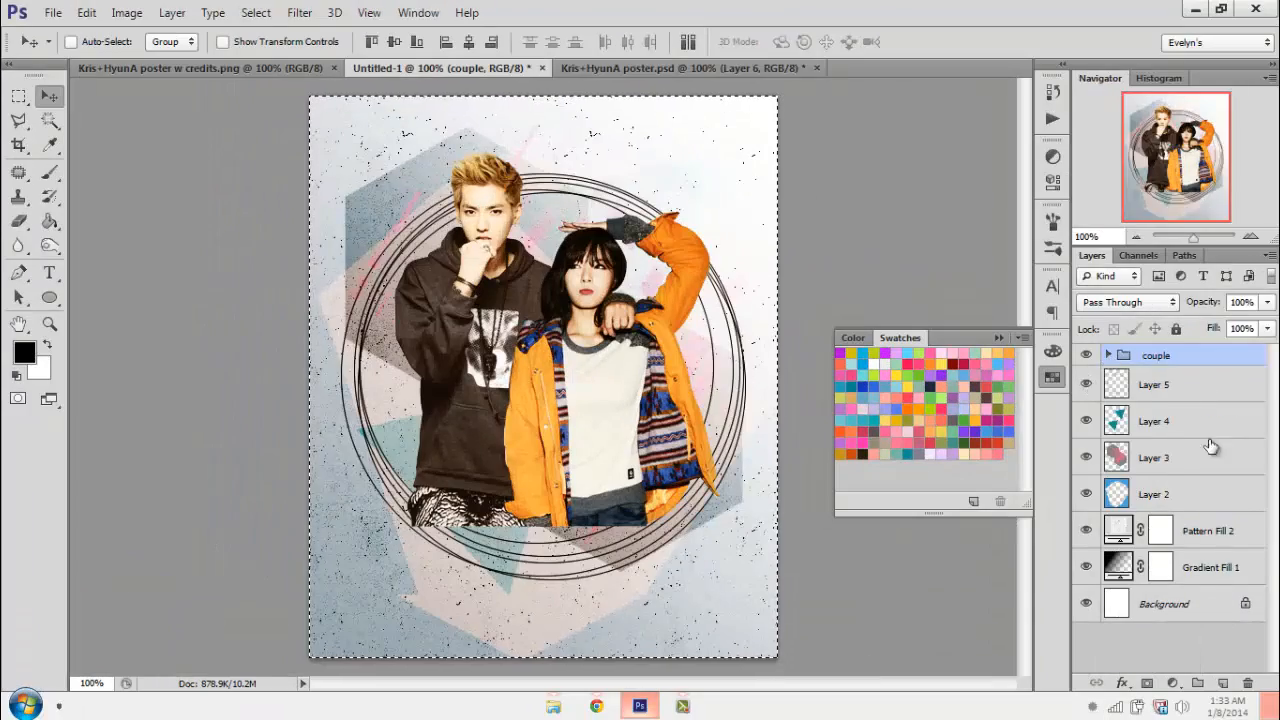
{"action": "left_click", "coordinate": [1124, 523]}
{"action": "scroll", "coordinate": [1170, 530], "scroll_direction": "down", "scroll_amount": 2}
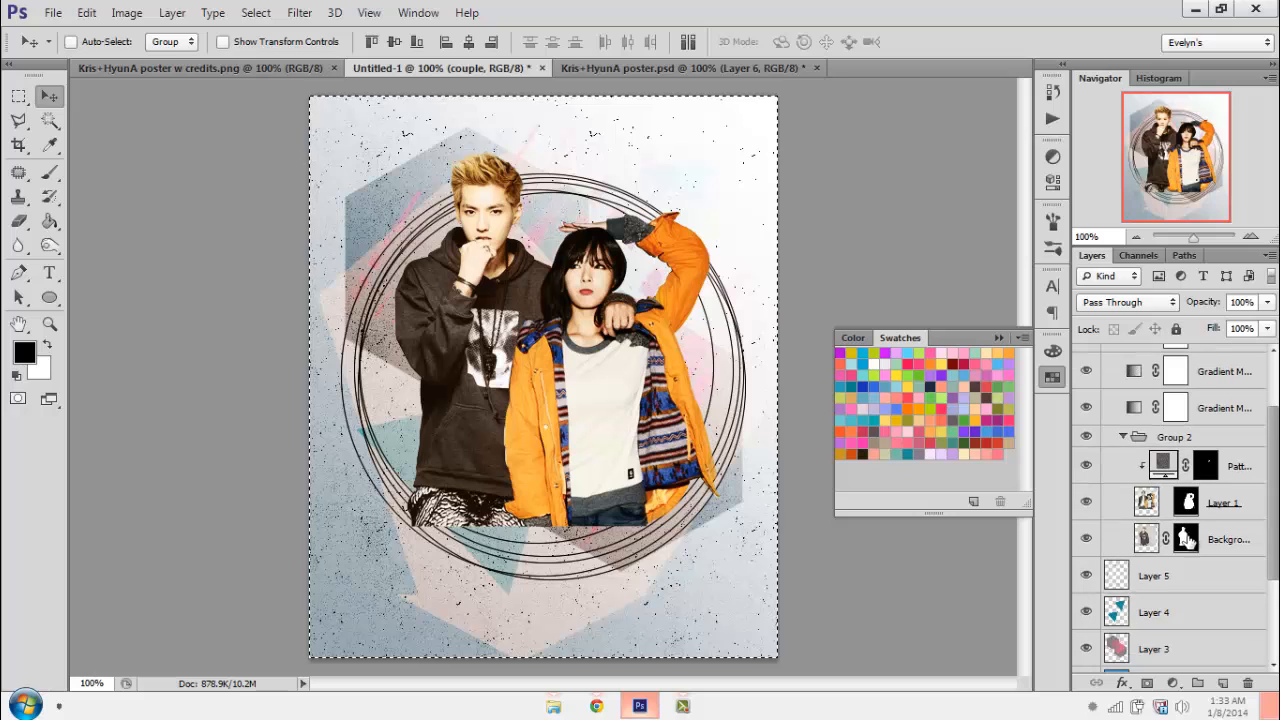
{"action": "left_click_drag", "start_coordinate": [1185, 538], "coordinate": [1248, 683]}
{"action": "left_click", "coordinate": [610, 270]}
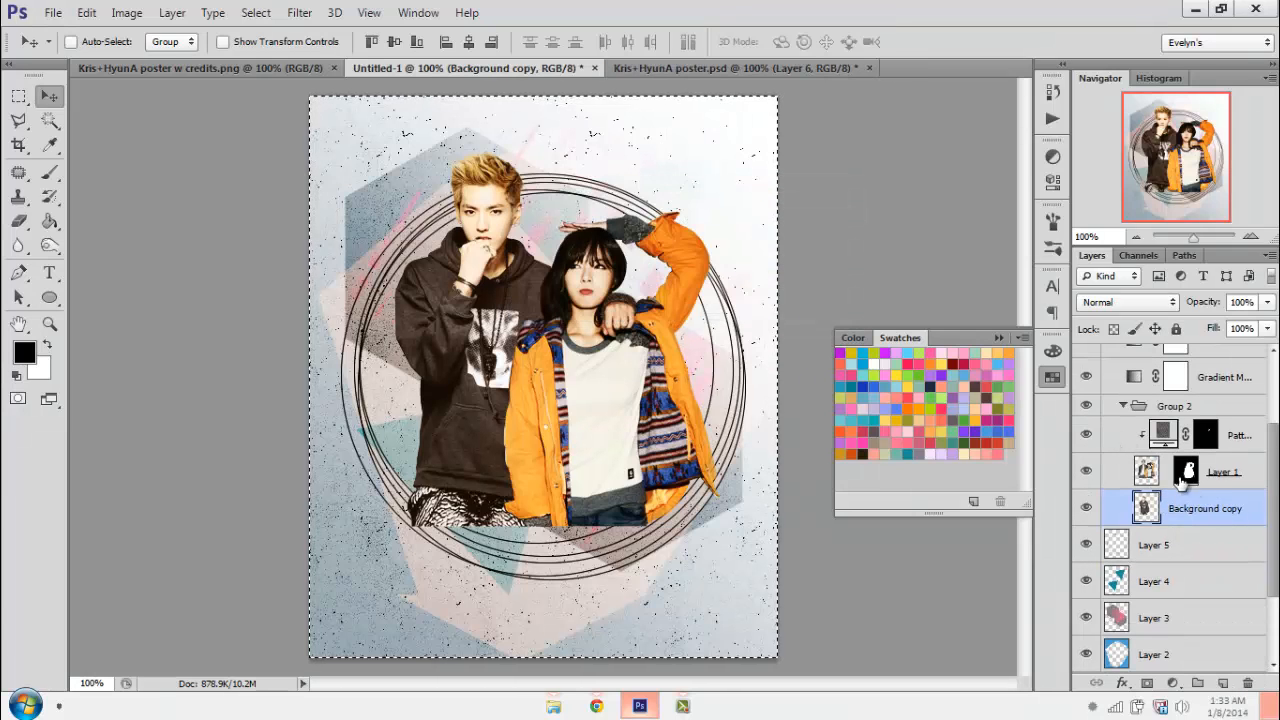
{"action": "left_click_drag", "start_coordinate": [1219, 545], "coordinate": [1248, 683]}
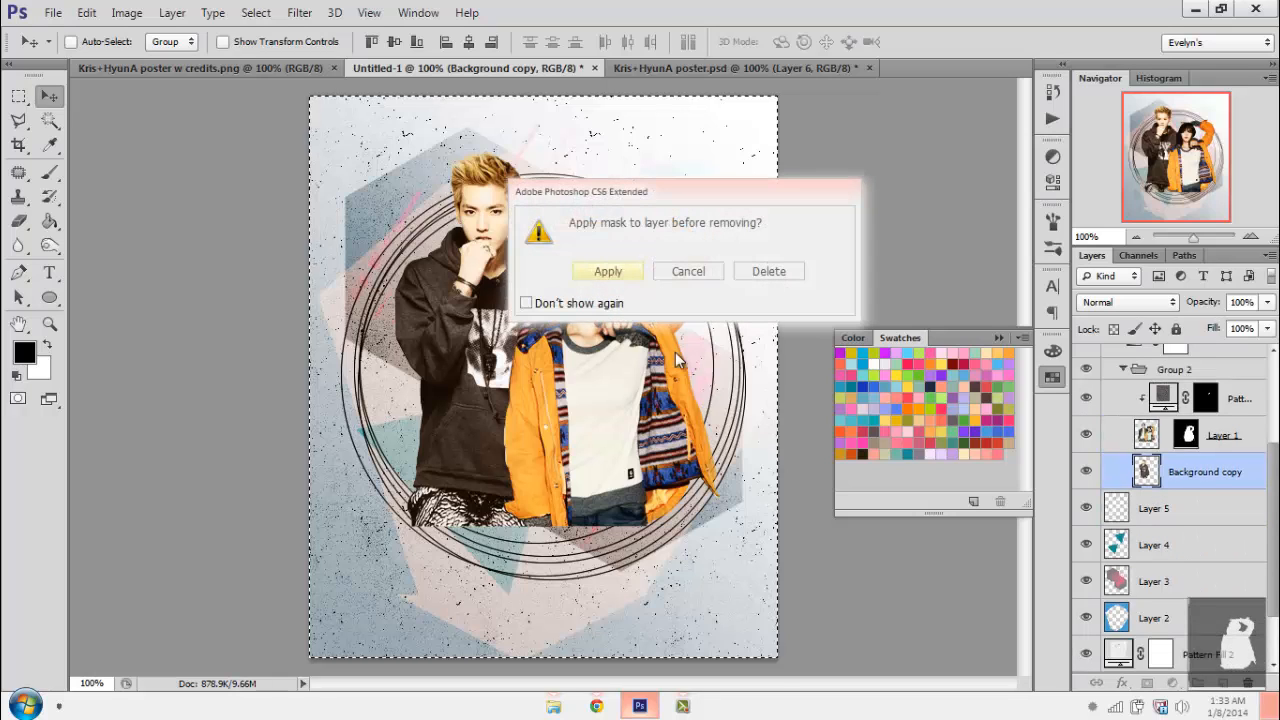
{"action": "left_click", "coordinate": [608, 271]}
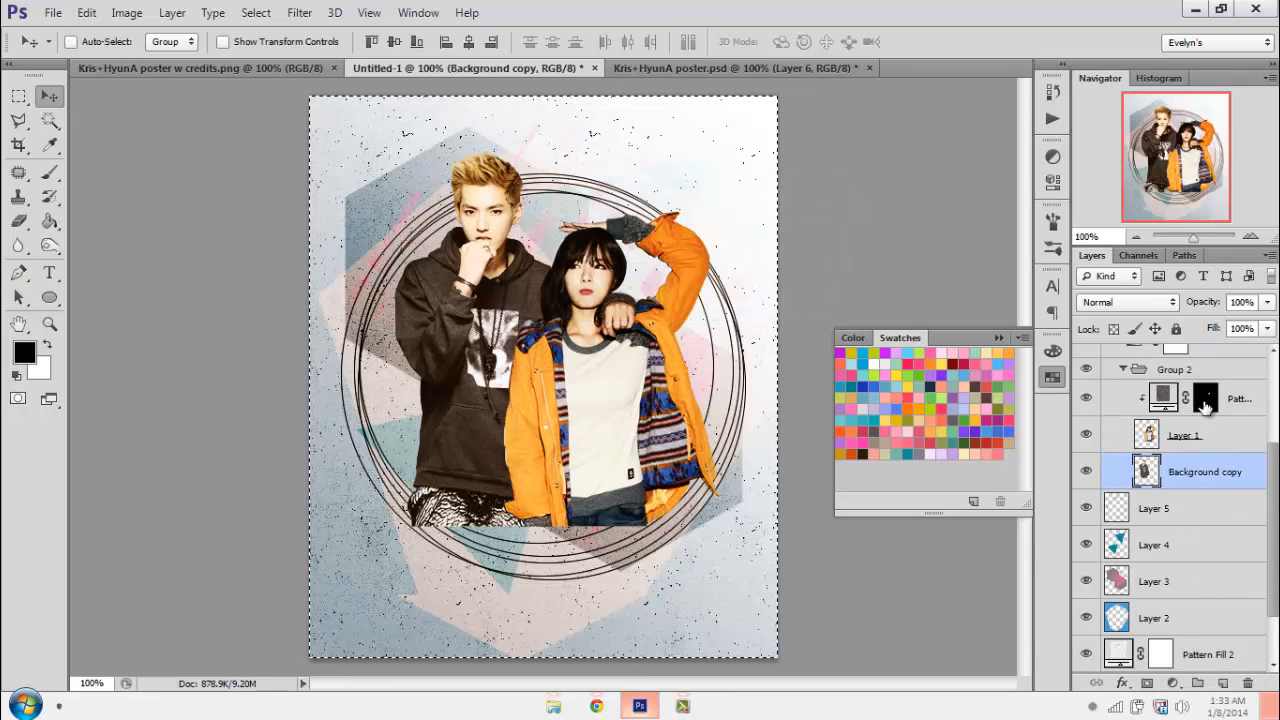
{"action": "left_click_drag", "start_coordinate": [1205, 400], "coordinate": [1245, 682]}
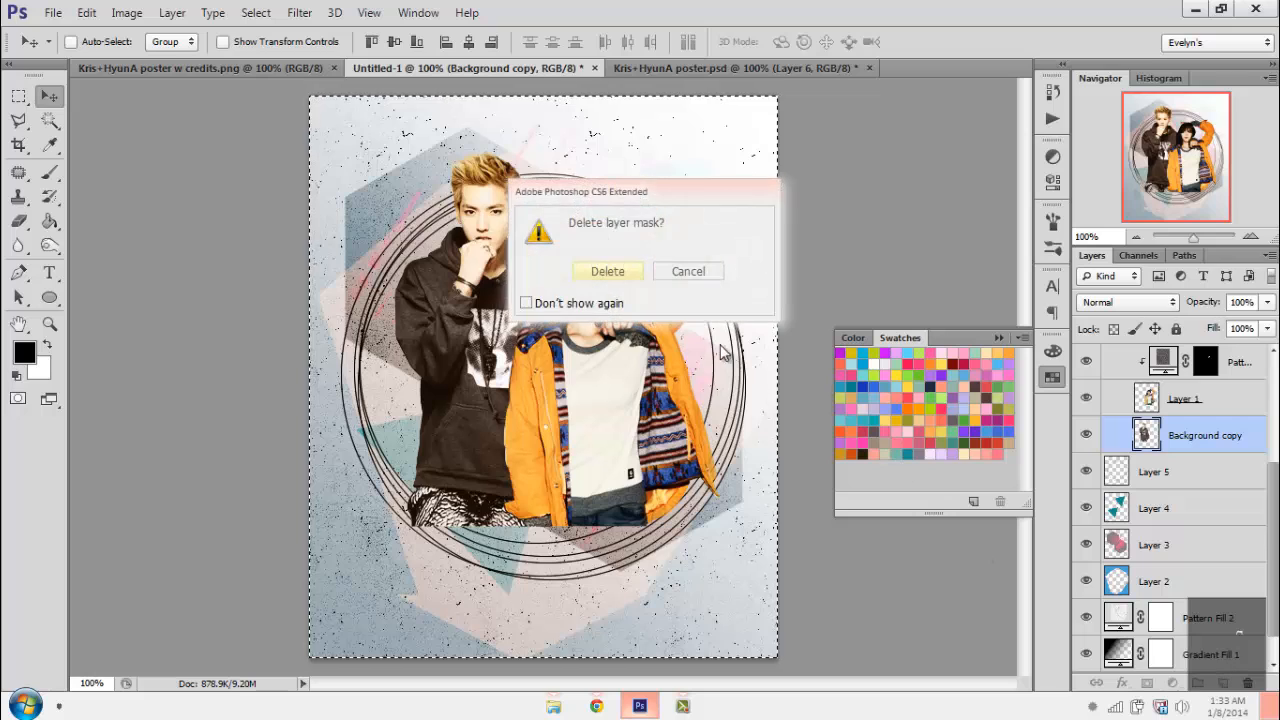
{"action": "left_click", "coordinate": [688, 271]}
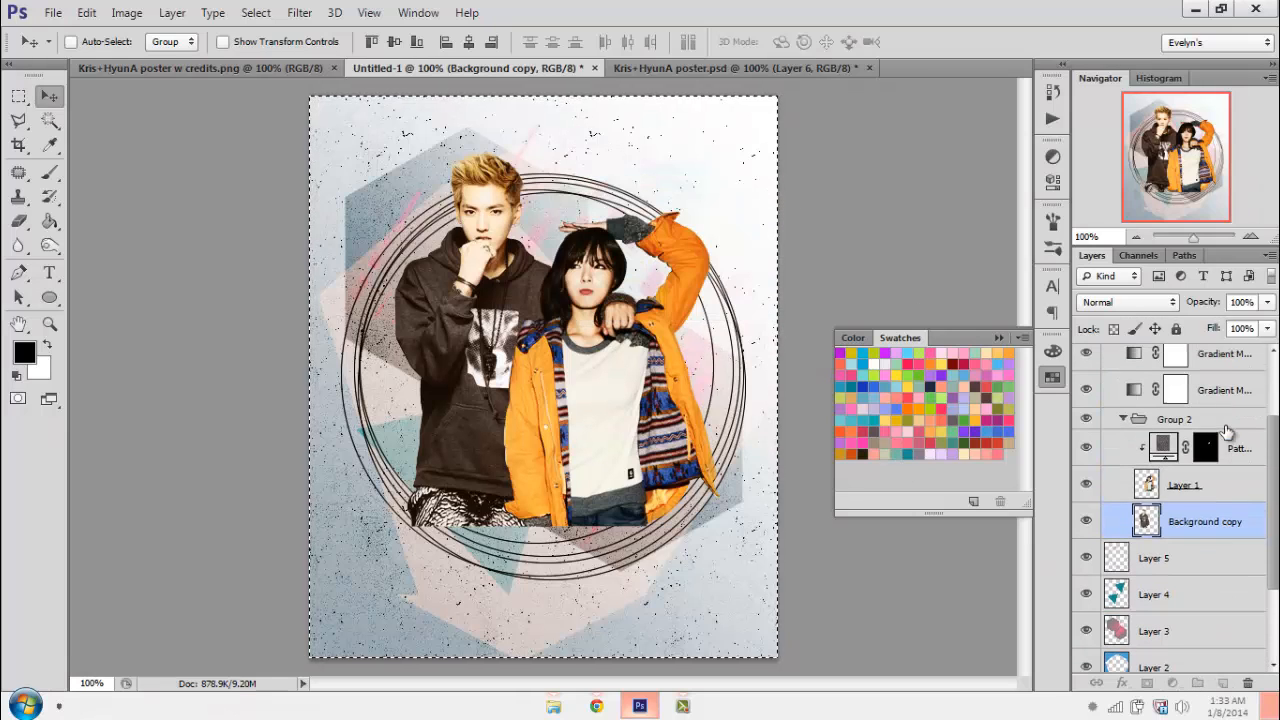
- Collapse Group 2 and the couple group that contains it
{"action": "left_click", "coordinate": [1125, 421]}
{"action": "scroll", "coordinate": [1220, 445], "scroll_direction": "up", "scroll_amount": 2}
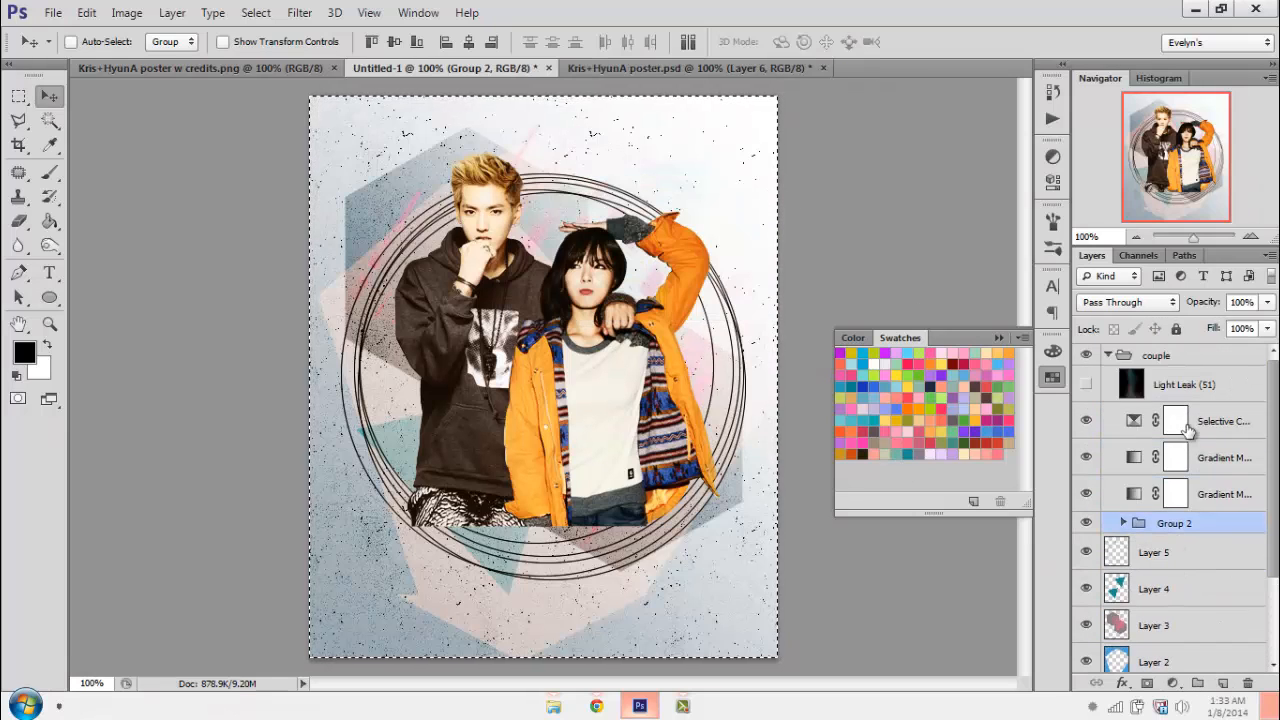
{"action": "left_click", "coordinate": [1108, 356]}
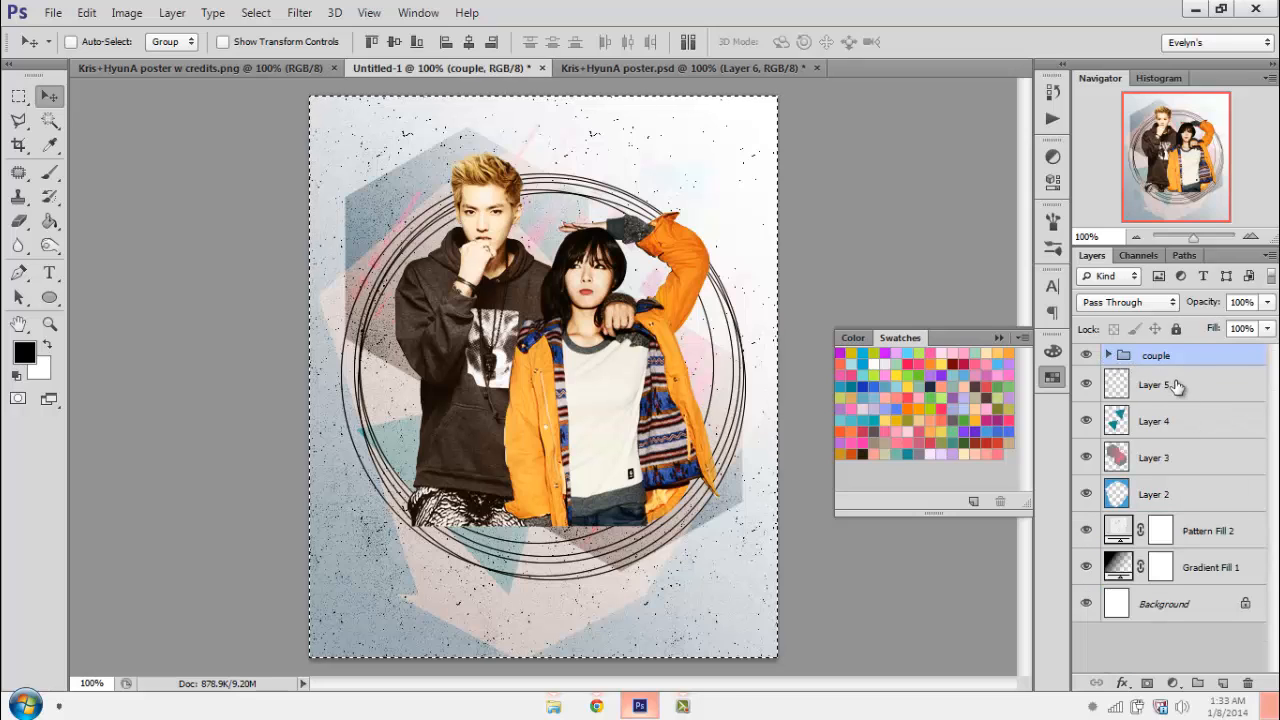
- Clear the canvas selection and nudge the couple group downward until the couple sits lower within the ring
{"action": "key", "text": "Left"}
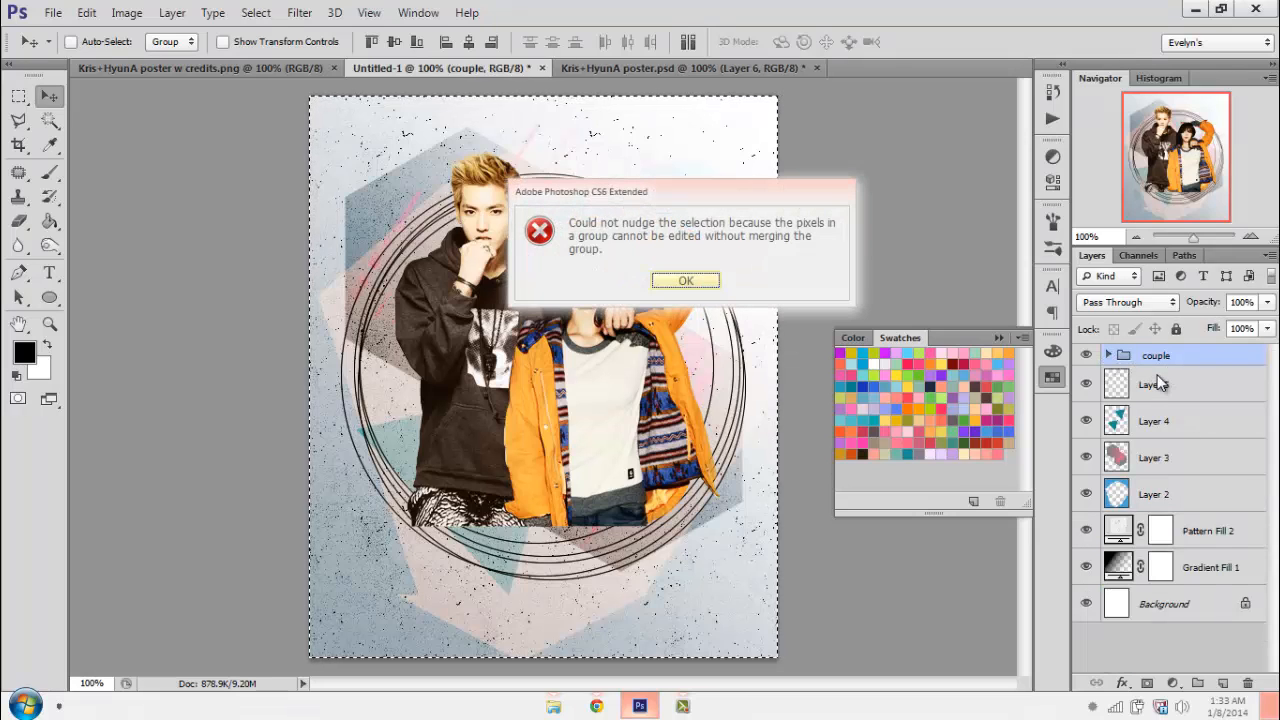
{"action": "left_click", "coordinate": [677, 280]}
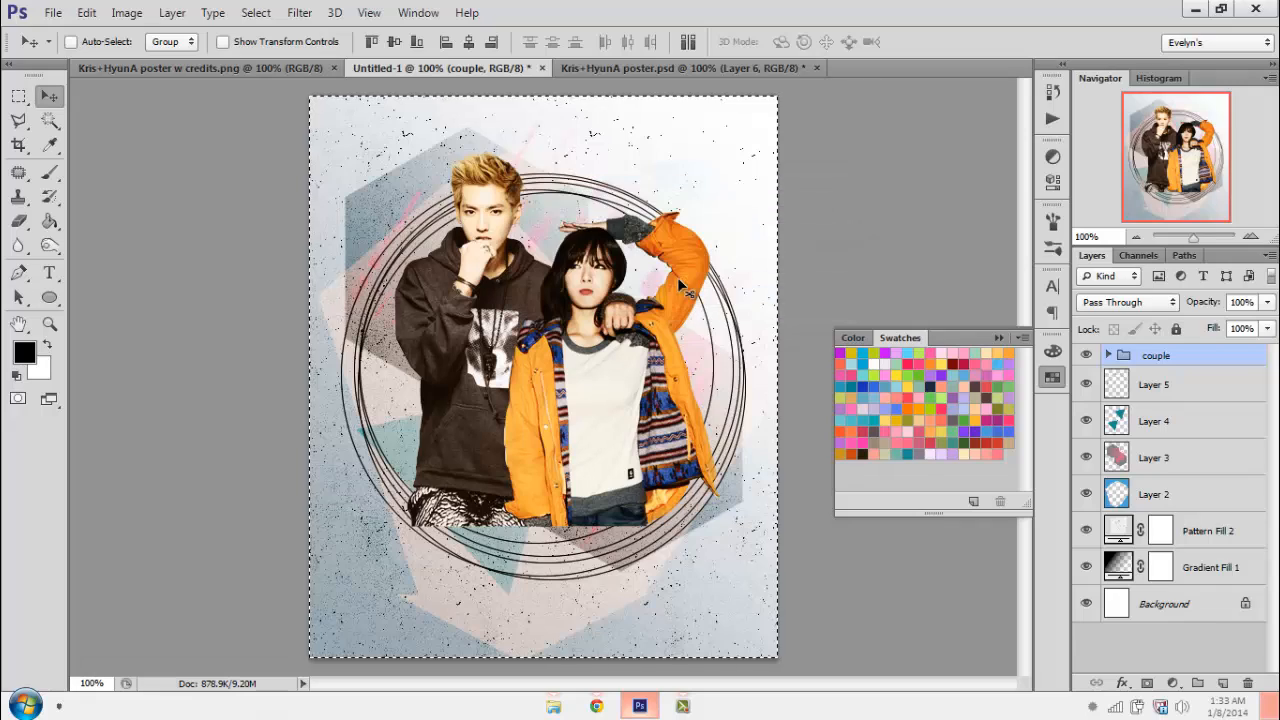
{"action": "key", "text": "ctrl+d"}
{"action": "key", "text": "Down"}
{"action": "key", "text": "Down"}
{"action": "key", "text": "Down"}
{"action": "key", "text": "Down"}
{"action": "key", "text": "Down"}
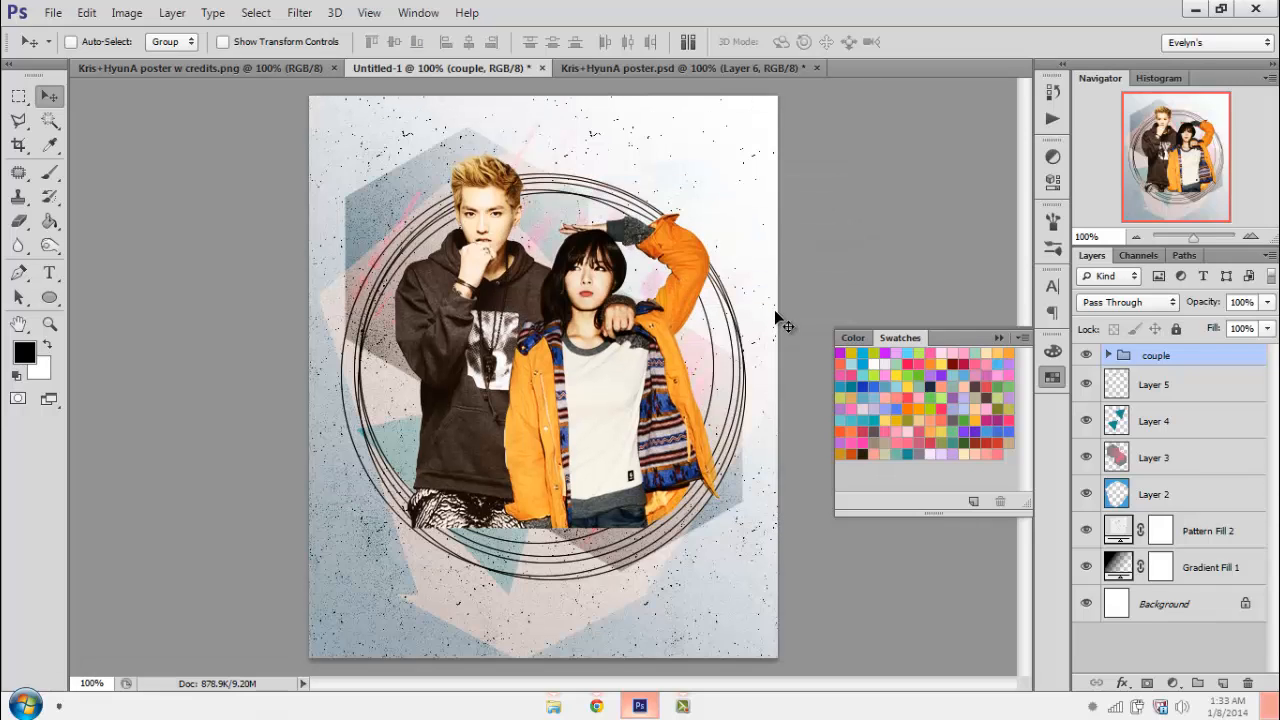
{"action": "key", "text": "Down"}
{"action": "key", "text": "Down"}
{"action": "key", "text": "Down"}
{"action": "key", "text": "Down"}
{"action": "key", "text": "Down"}
{"action": "key", "text": "Down"}
{"action": "key", "text": "Down"}
{"action": "key", "text": "Down"}
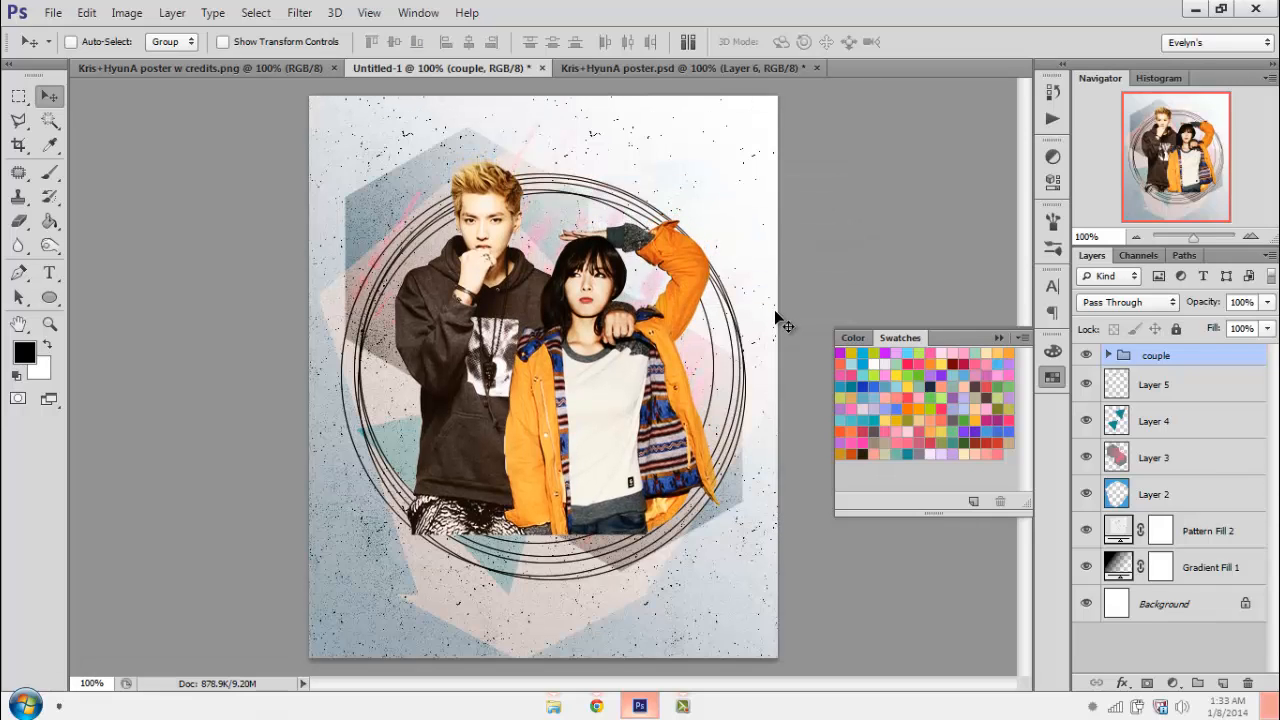
{"action": "key", "text": "Down"}
{"action": "key", "text": "Down"}
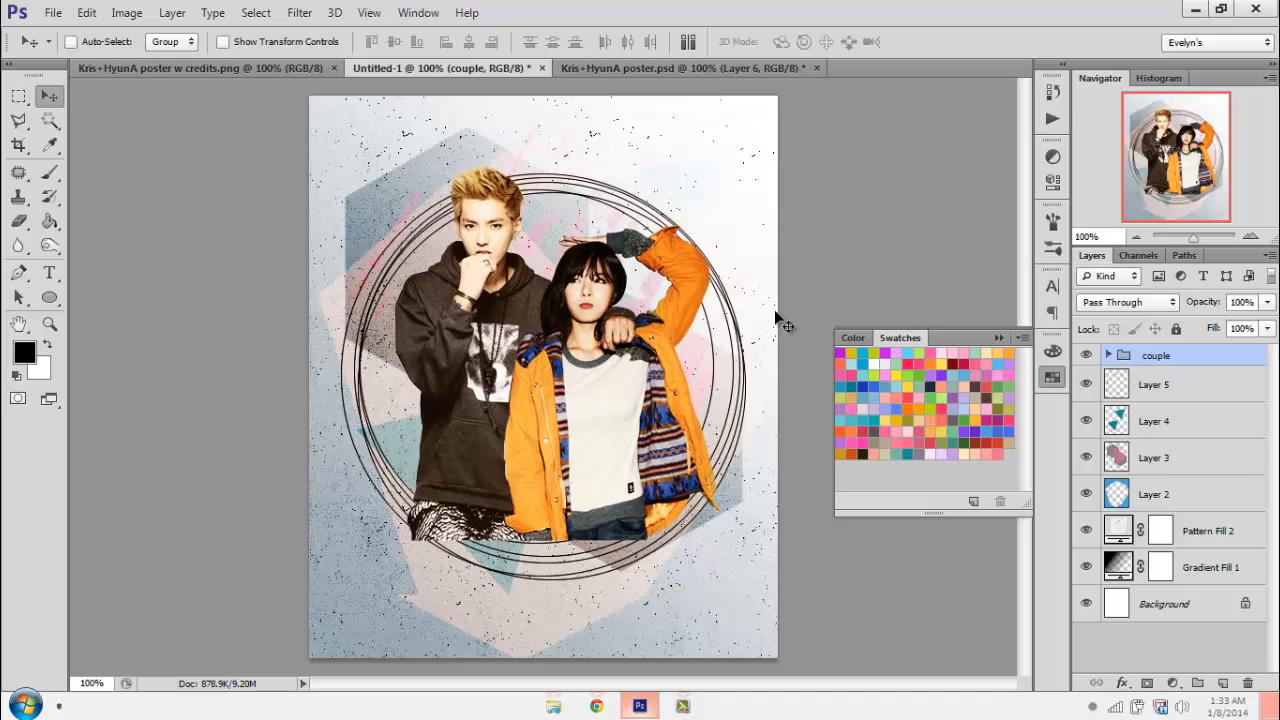
{"action": "key", "text": "Down"}
{"action": "key", "text": "Down"}
{"action": "key", "text": "Down"}
{"action": "key", "text": "Down"}
{"action": "key", "text": "Down"}
{"action": "key", "text": "Down"}
{"action": "key", "text": "Down"}
{"action": "key", "text": "Down"}
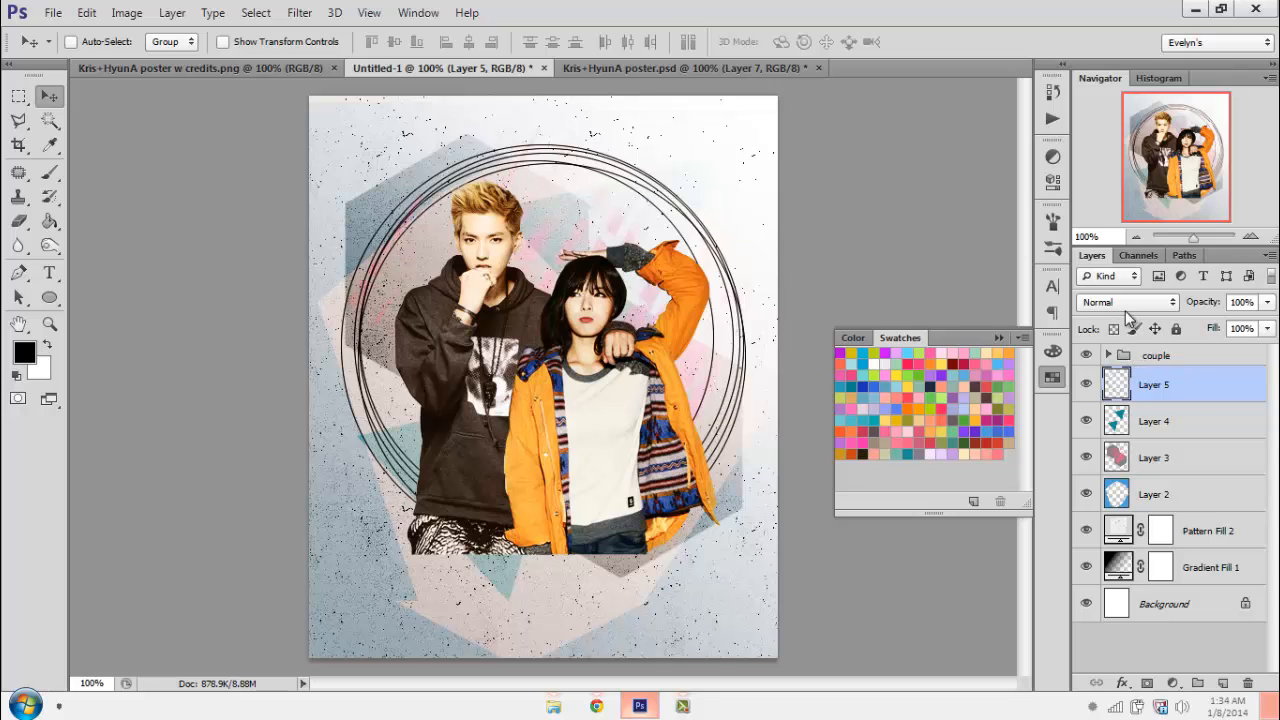
- Set the ring layer's blend mode to Overlay
{"action": "left_click", "coordinate": [1127, 301]}
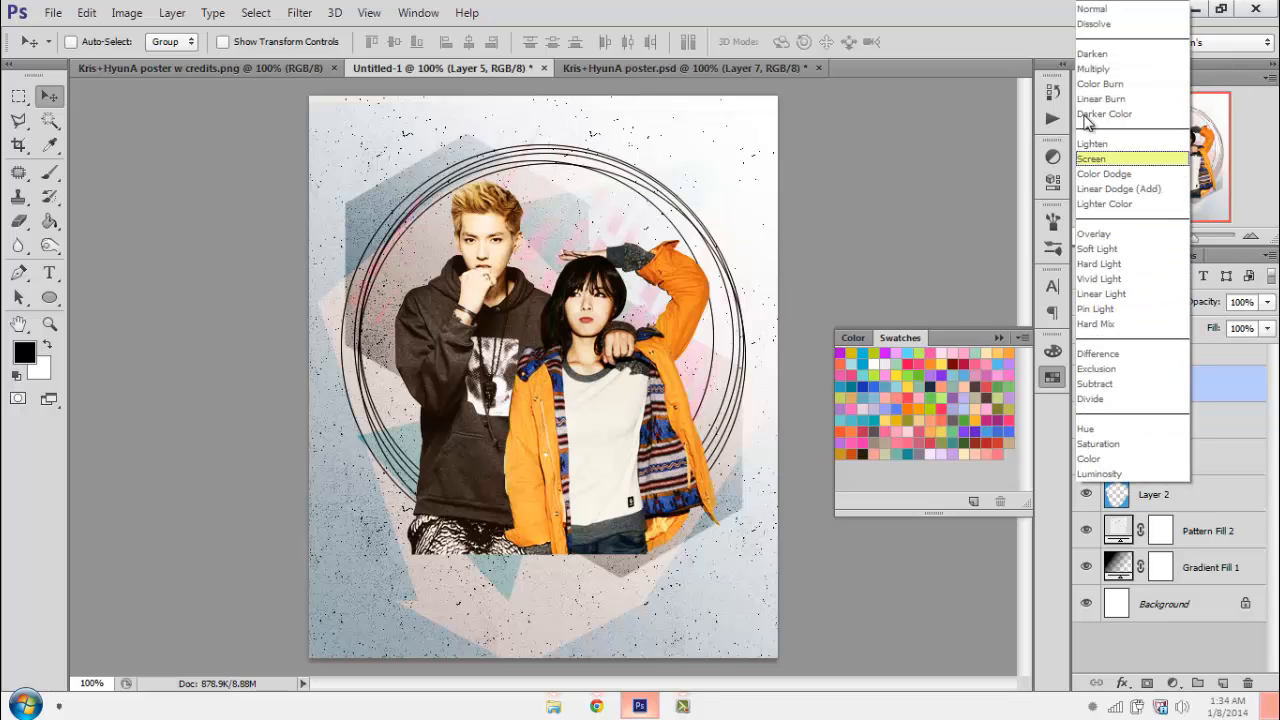
{"action": "left_click", "coordinate": [1126, 237]}
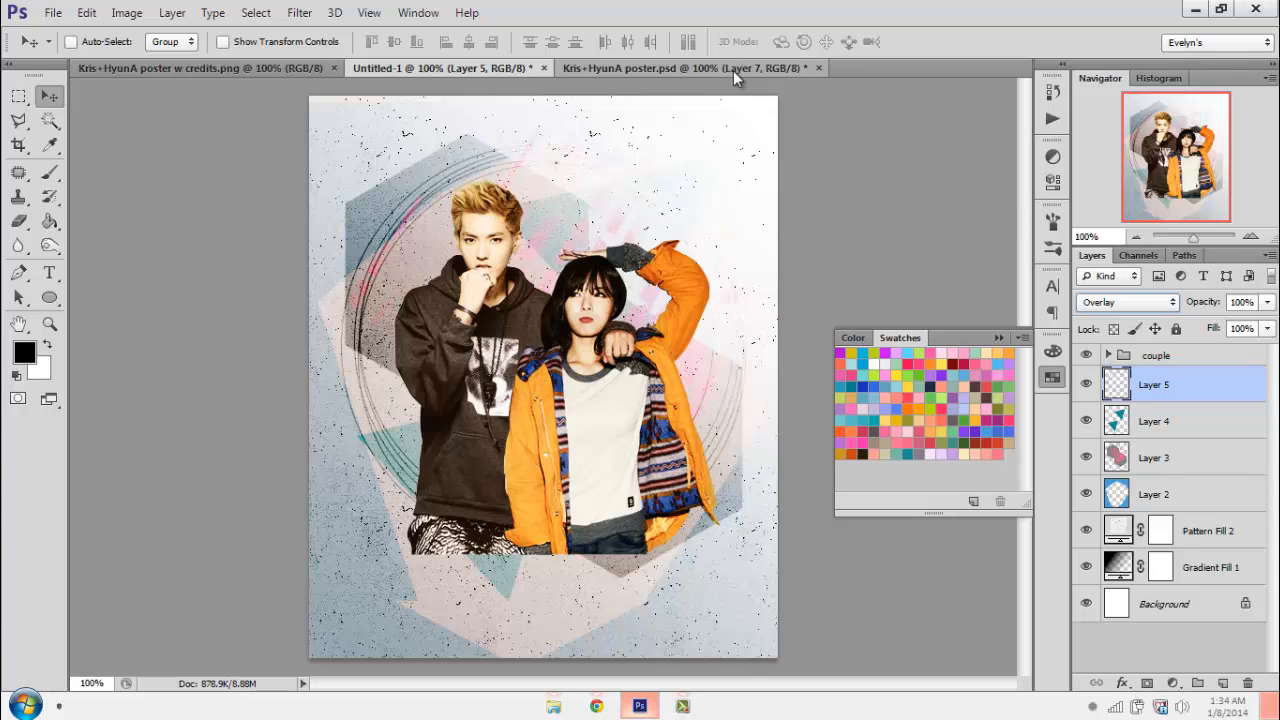
- Add a new layer above the couple group and load the Various brush set for the Brush tool
{"action": "left_click", "coordinate": [1188, 354]}
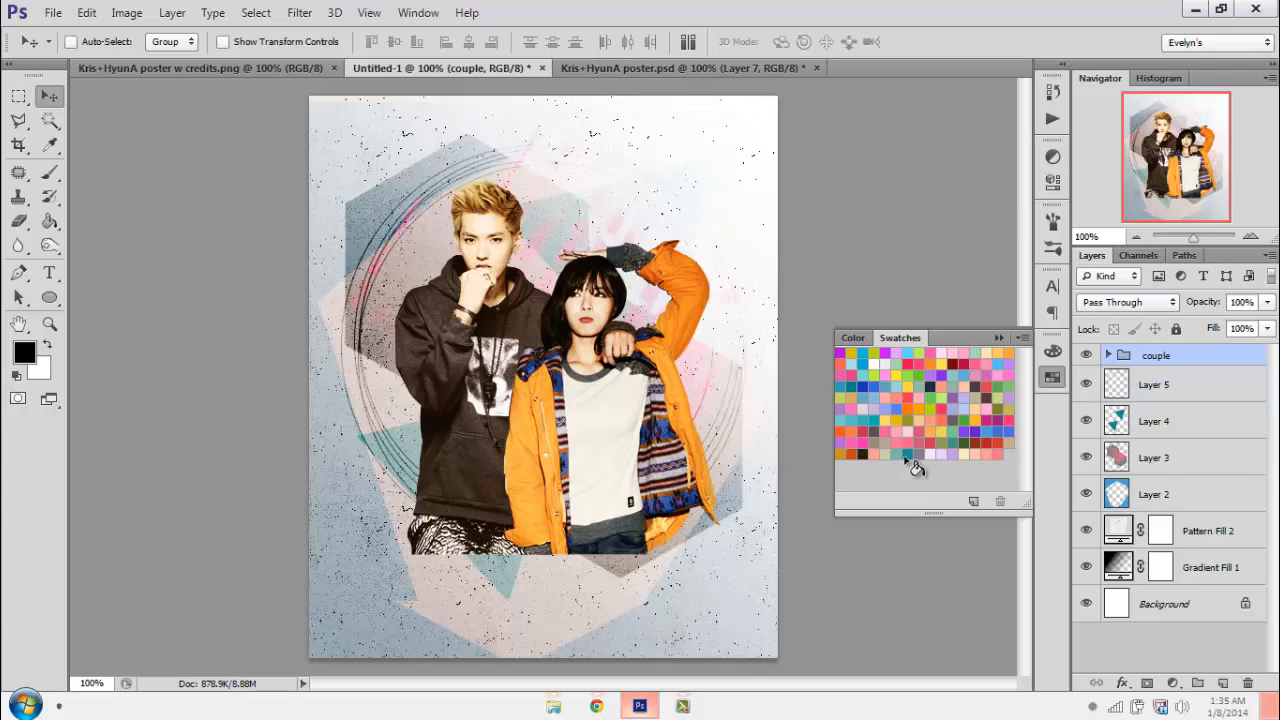
{"action": "left_click", "coordinate": [1225, 682]}
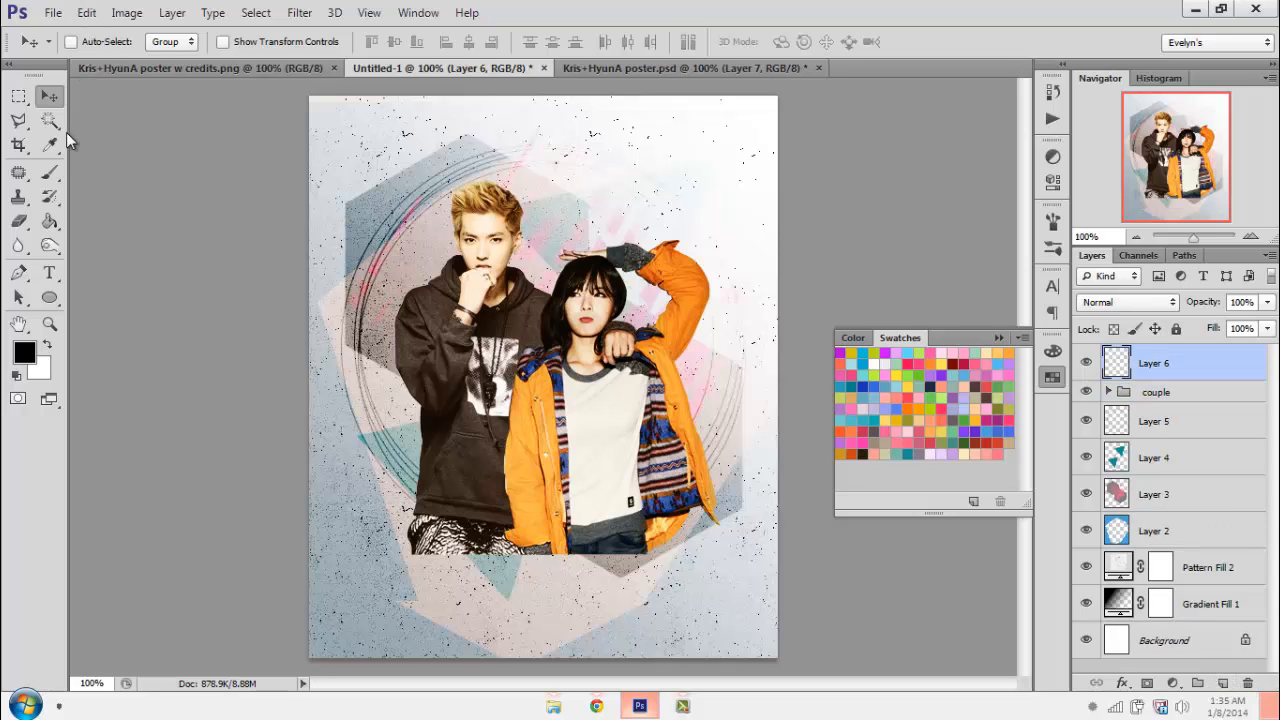
{"action": "left_click", "coordinate": [50, 171]}
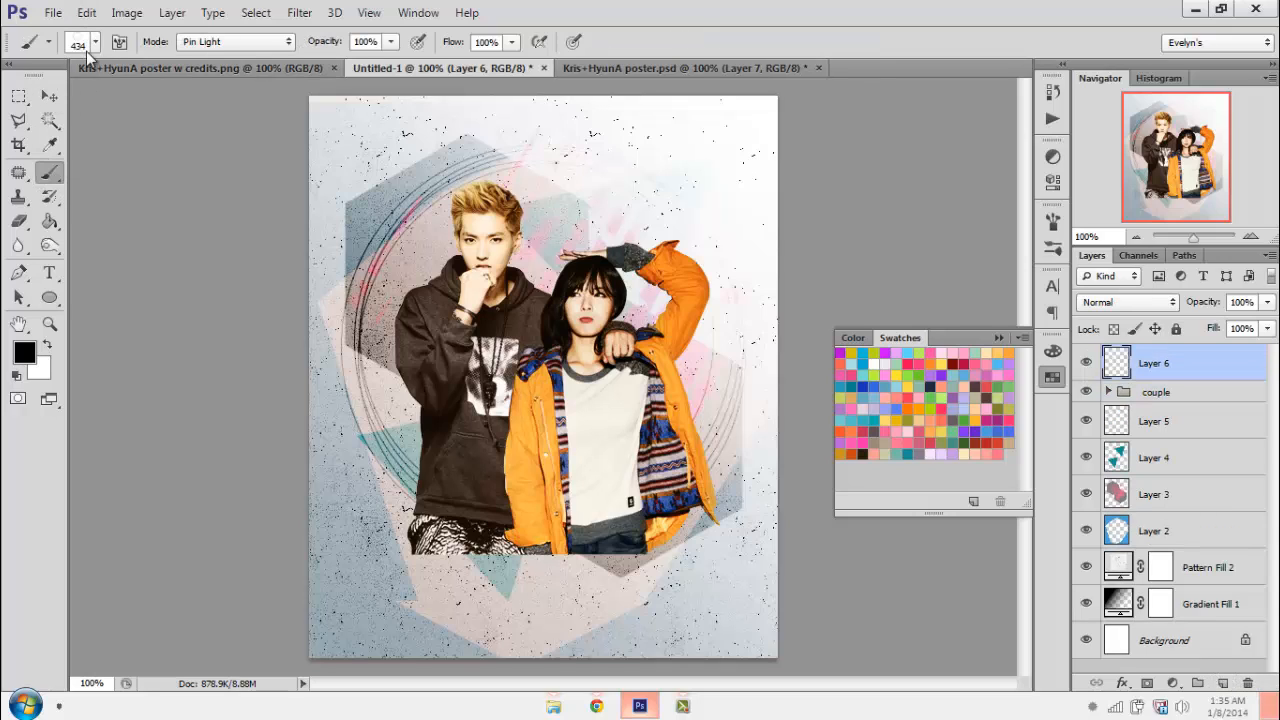
{"action": "left_click", "coordinate": [96, 45]}
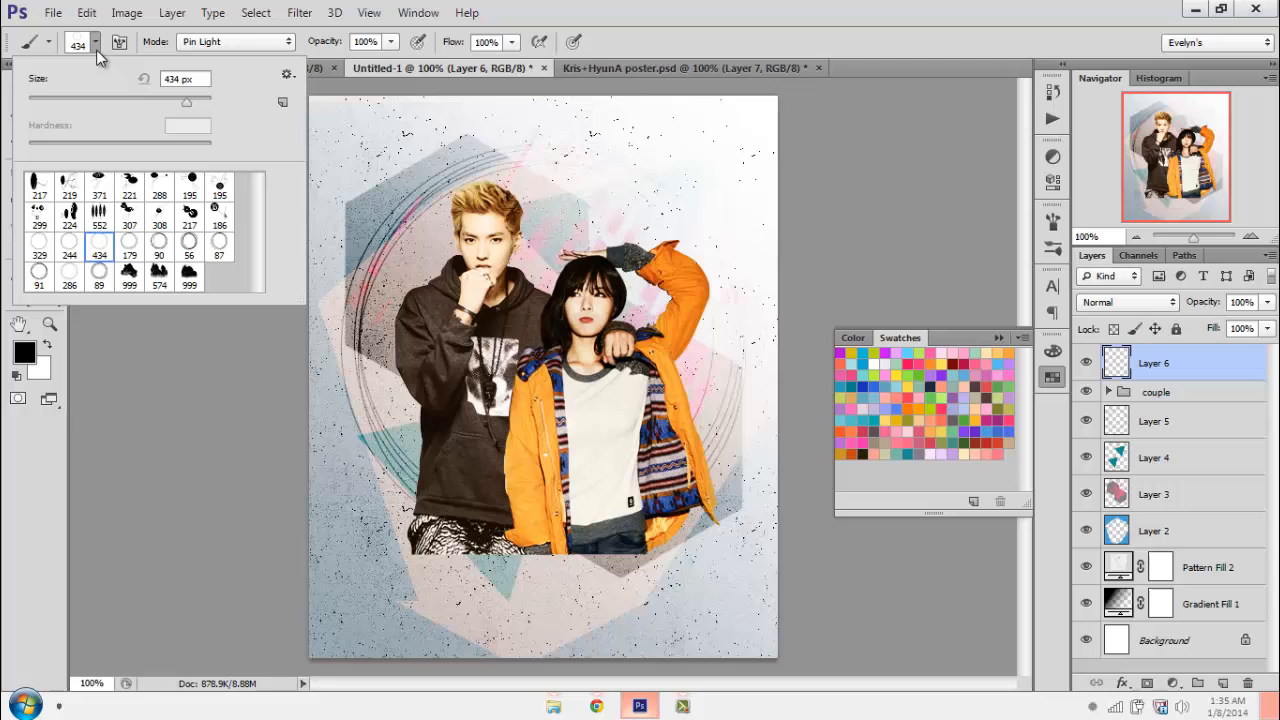
{"action": "left_click", "coordinate": [287, 74]}
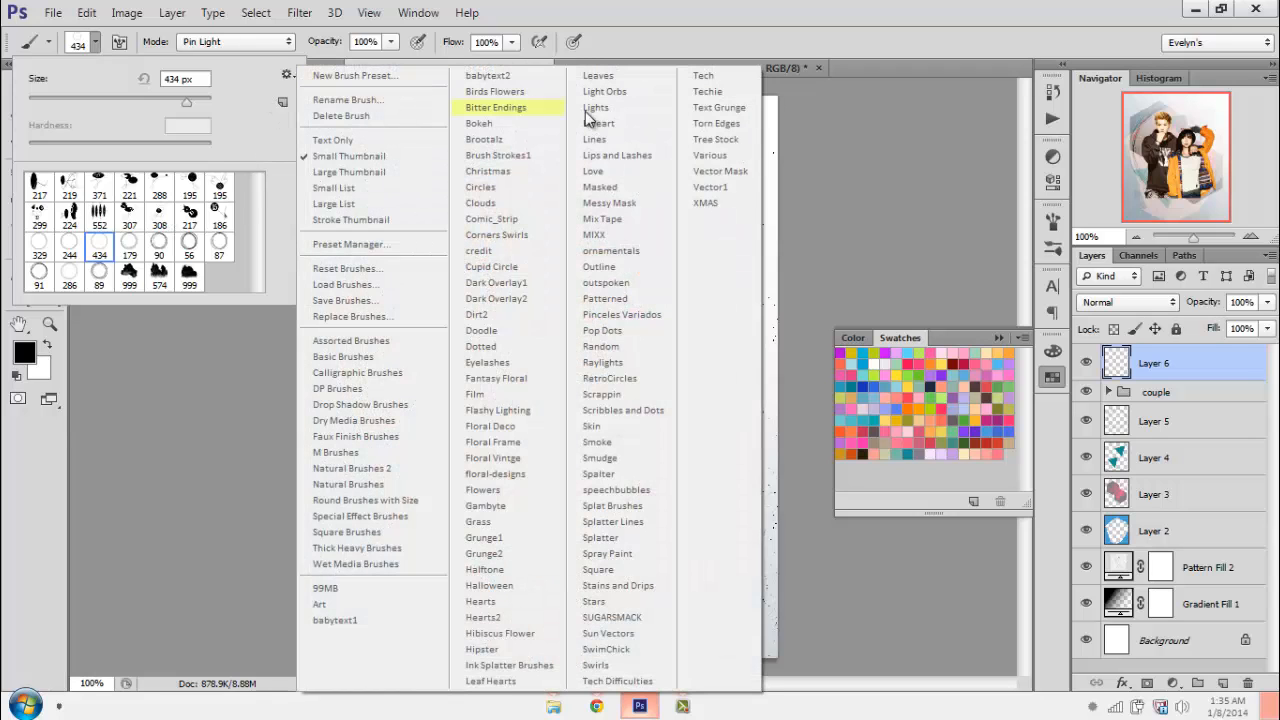
{"action": "left_click", "coordinate": [700, 157]}
{"action": "left_click", "coordinate": [588, 272]}
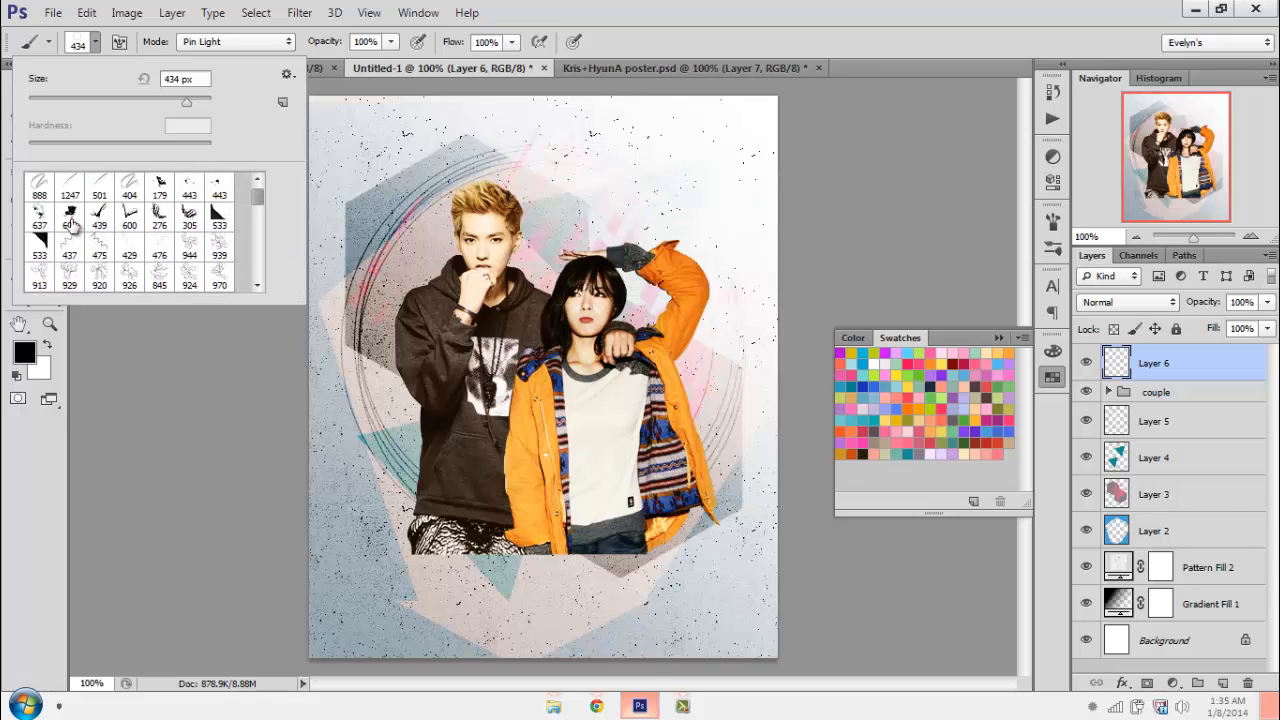
- Choose the 268 px ornamental flourish brush and stamp it in black across the couple's lower edge on the new layer
{"action": "scroll", "coordinate": [200, 215], "scroll_direction": "down", "scroll_amount": 5}
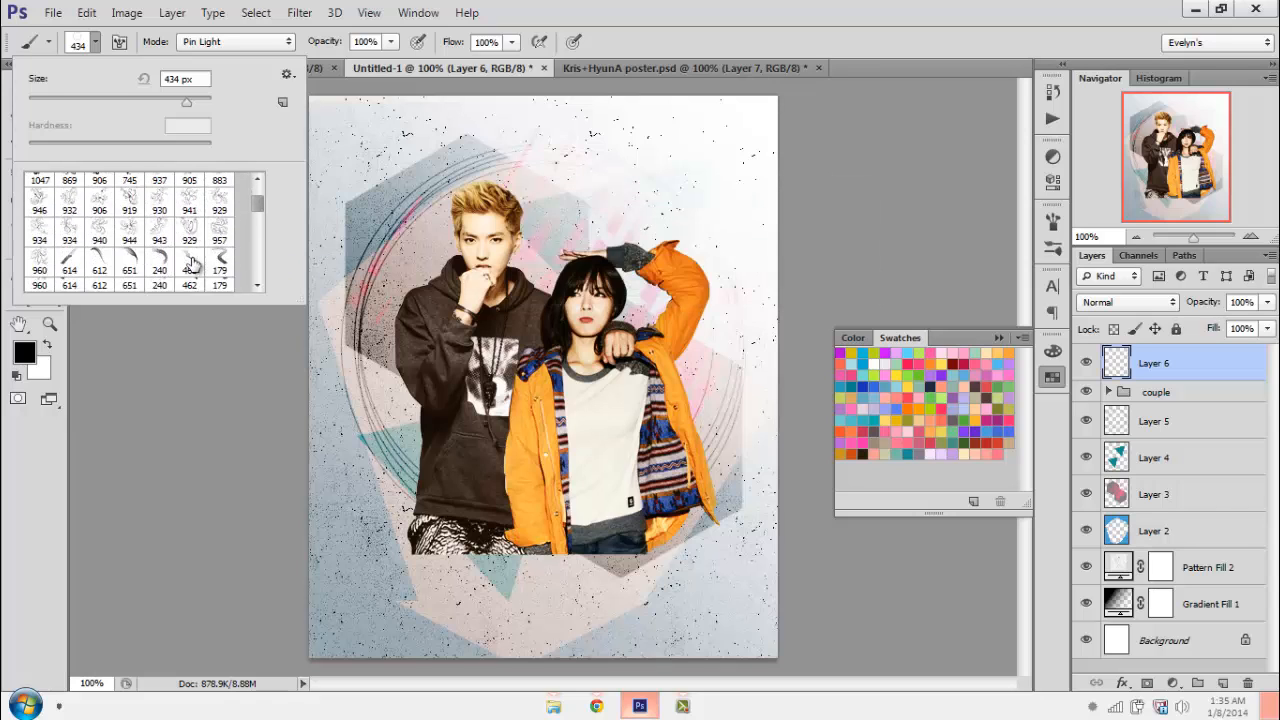
{"action": "scroll", "coordinate": [191, 262], "scroll_direction": "down", "scroll_amount": 5}
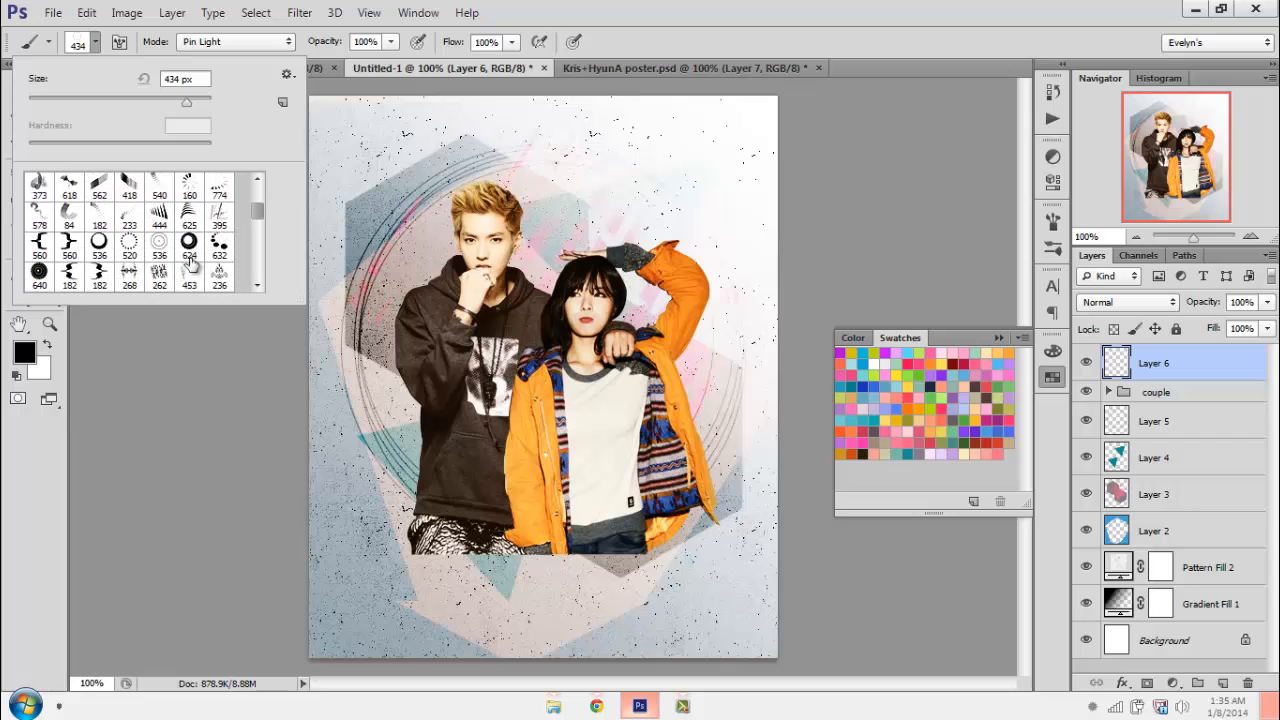
{"action": "scroll", "coordinate": [190, 262], "scroll_direction": "down", "scroll_amount": 1}
{"action": "left_click", "coordinate": [130, 258]}
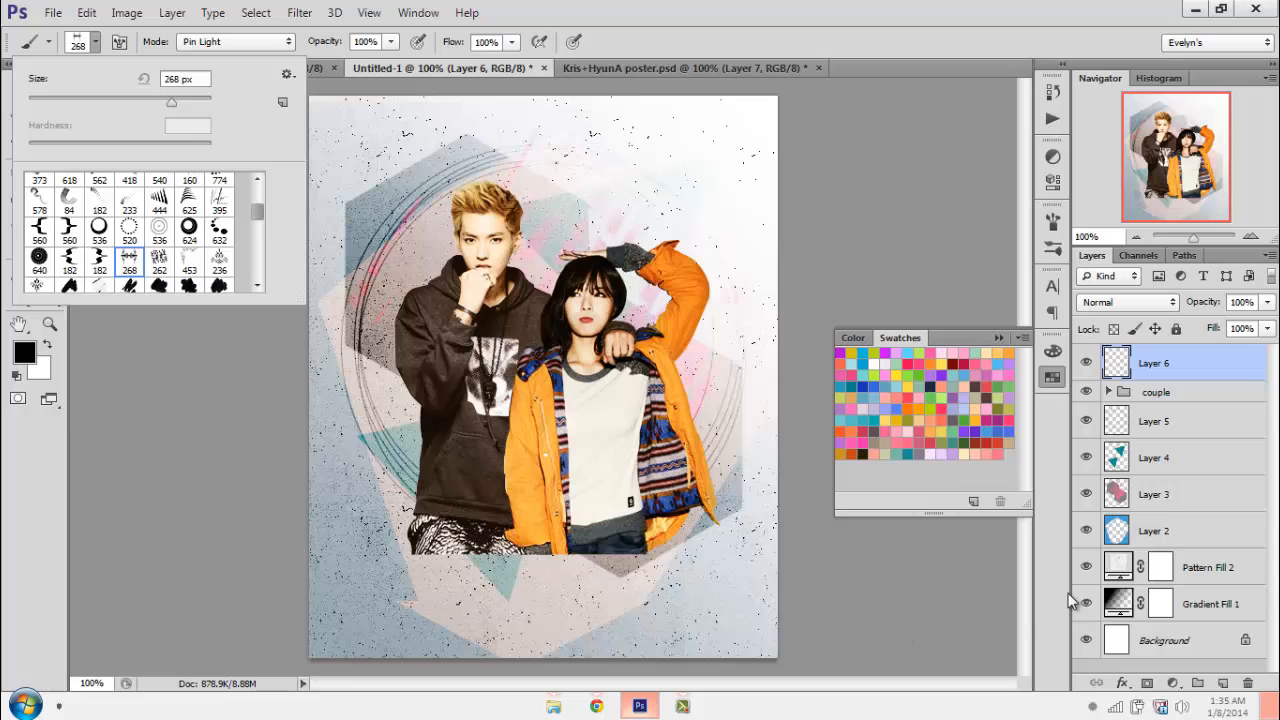
{"action": "left_click", "coordinate": [1176, 380]}
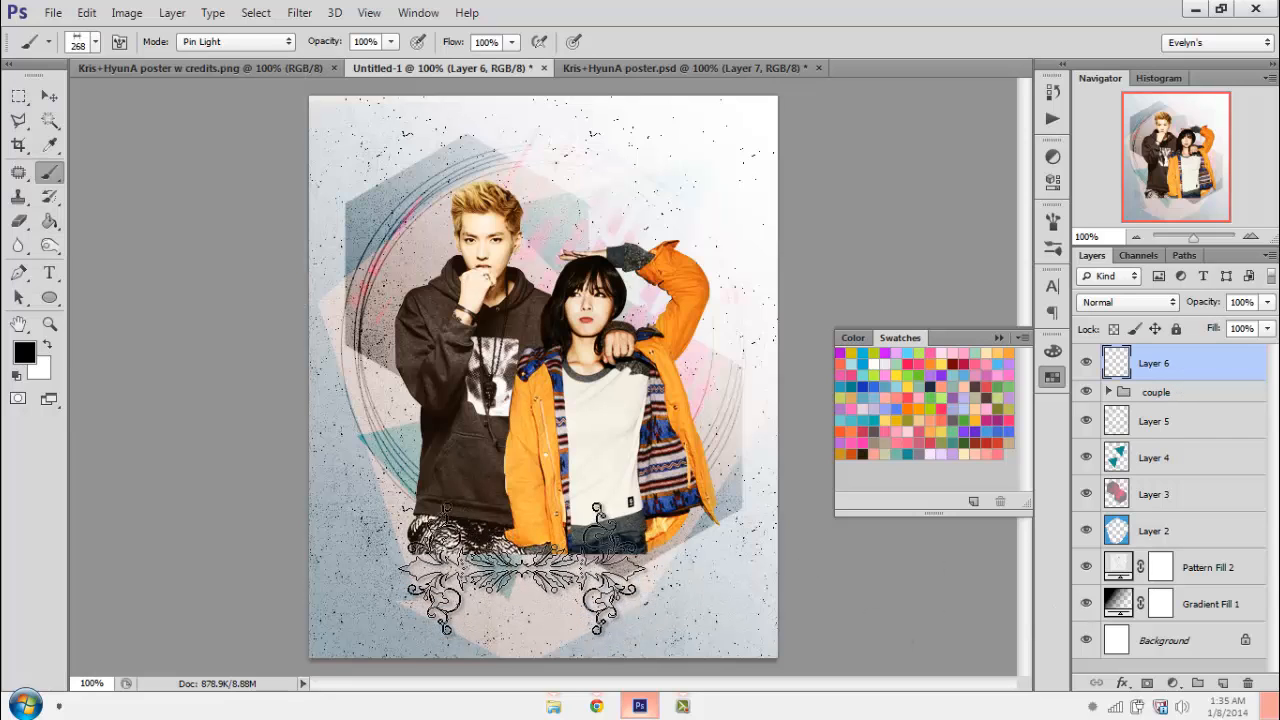
{"action": "left_click", "coordinate": [535, 553]}
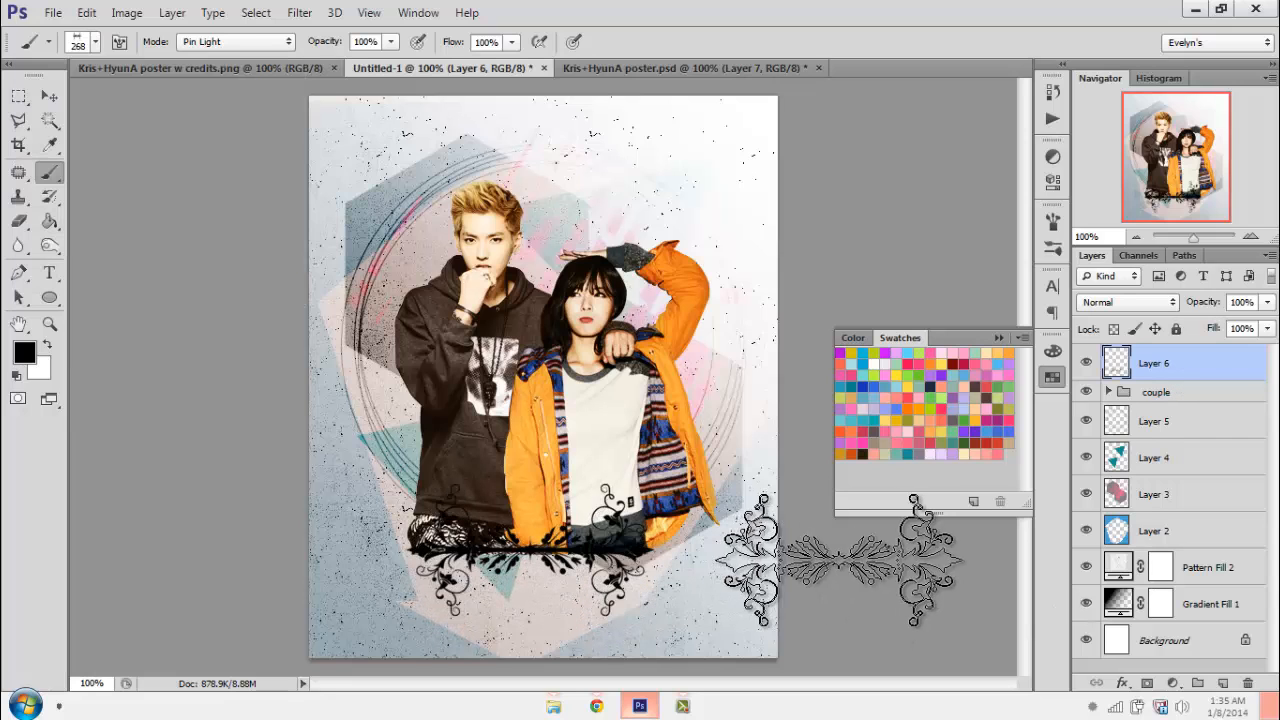
- Add a drop shadow with a distance of 0 px to the black flourish layer
{"action": "double_click", "coordinate": [1226, 364]}
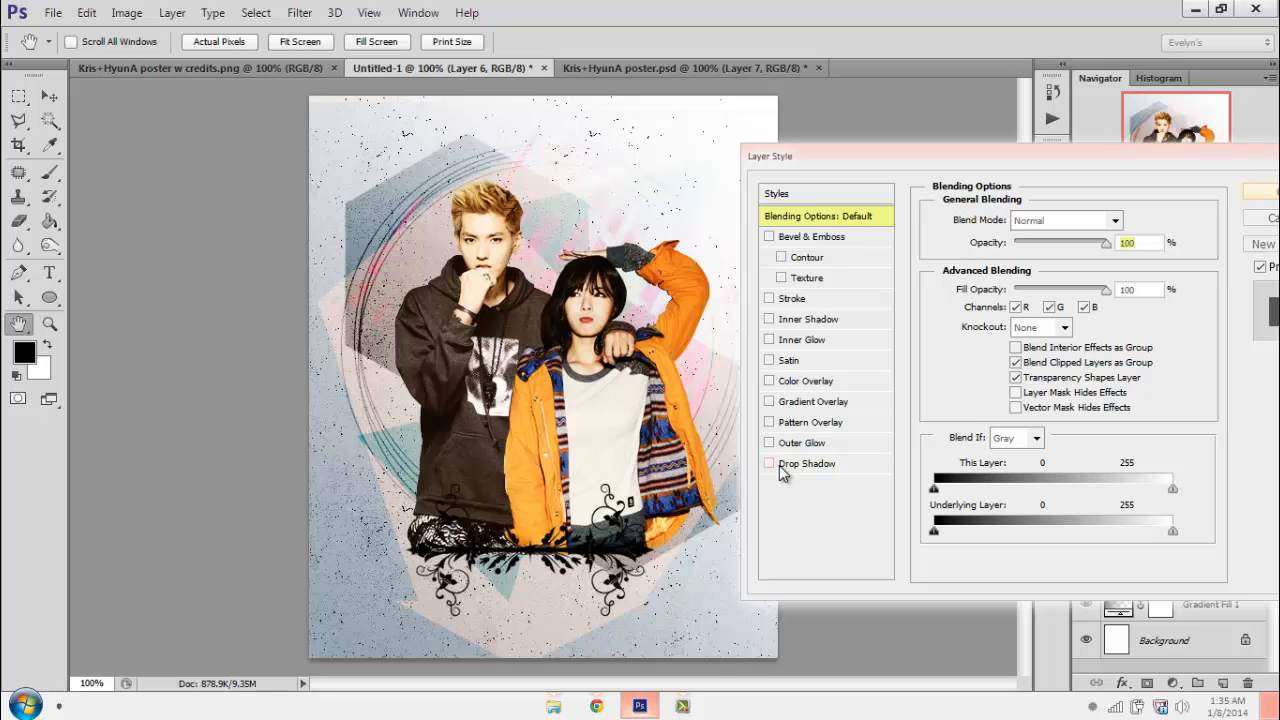
{"action": "left_click", "coordinate": [785, 464]}
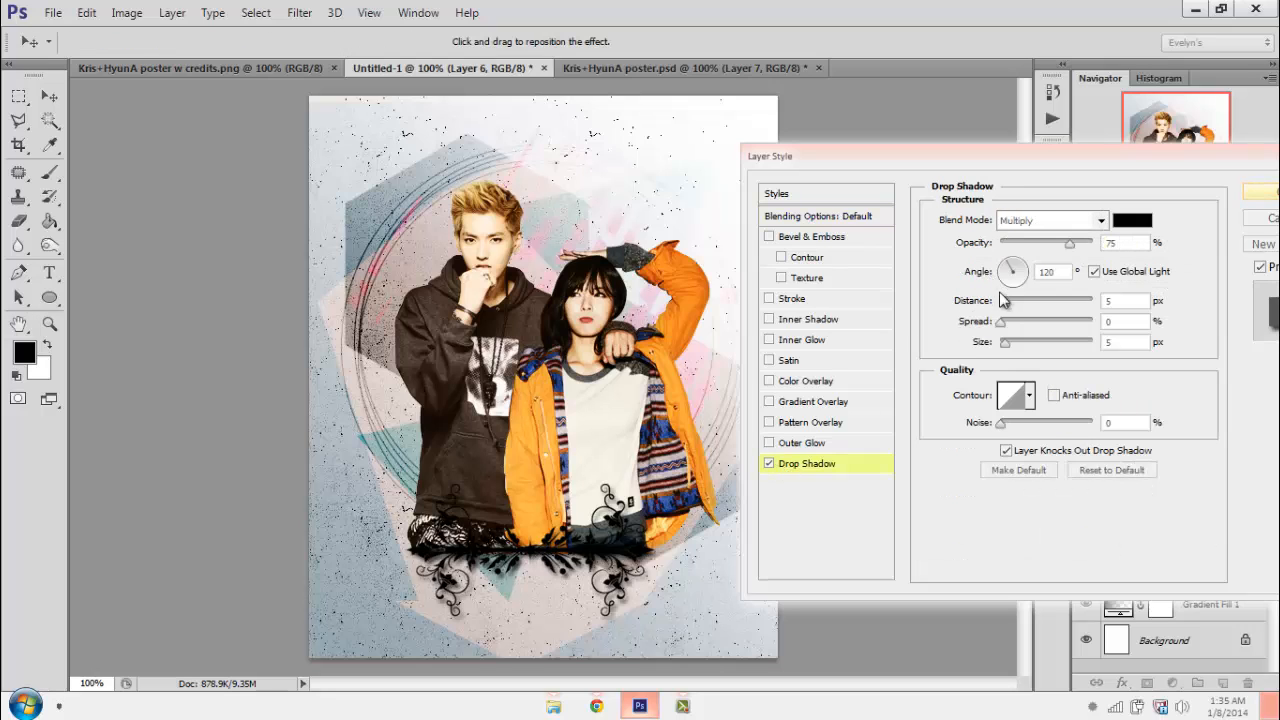
{"action": "left_click_drag", "start_coordinate": [1003, 300], "coordinate": [998, 300]}
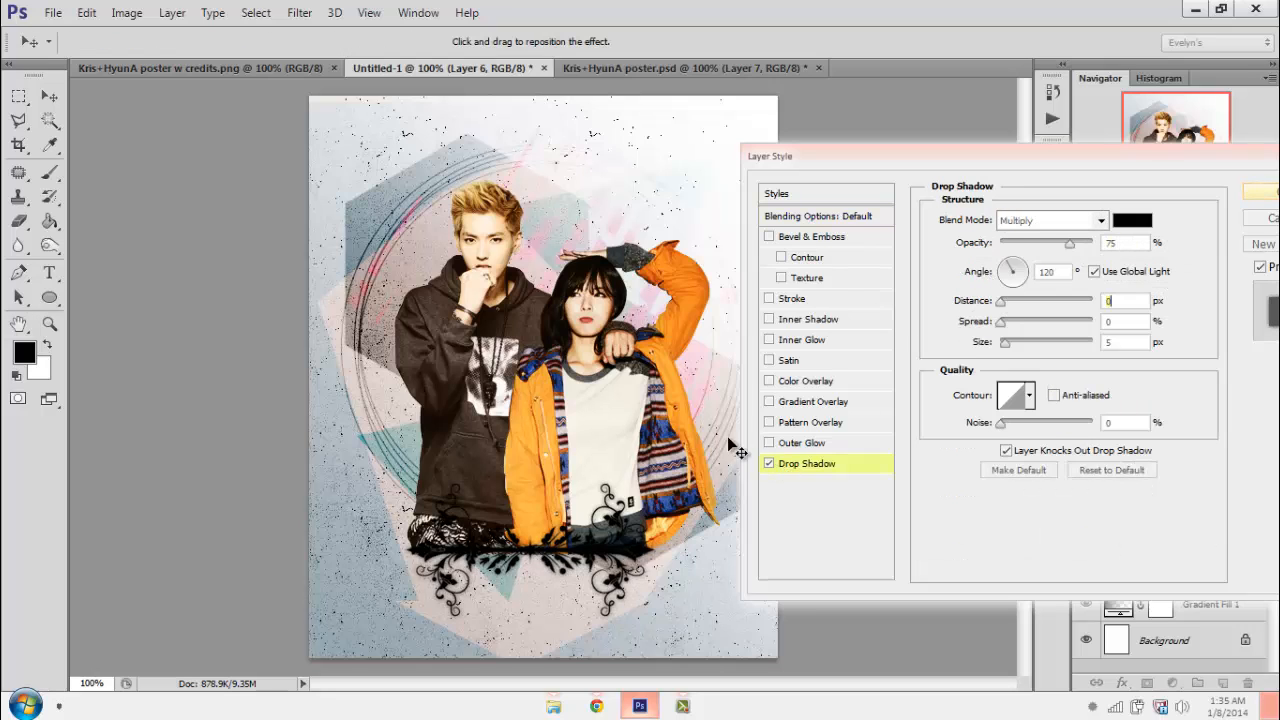
- Add an inner glow to the flourish layer with Center source, 9 px size and 8% opacity, and apply the layer style
{"action": "left_click", "coordinate": [800, 340]}
{"action": "left_click", "coordinate": [1000, 359]}
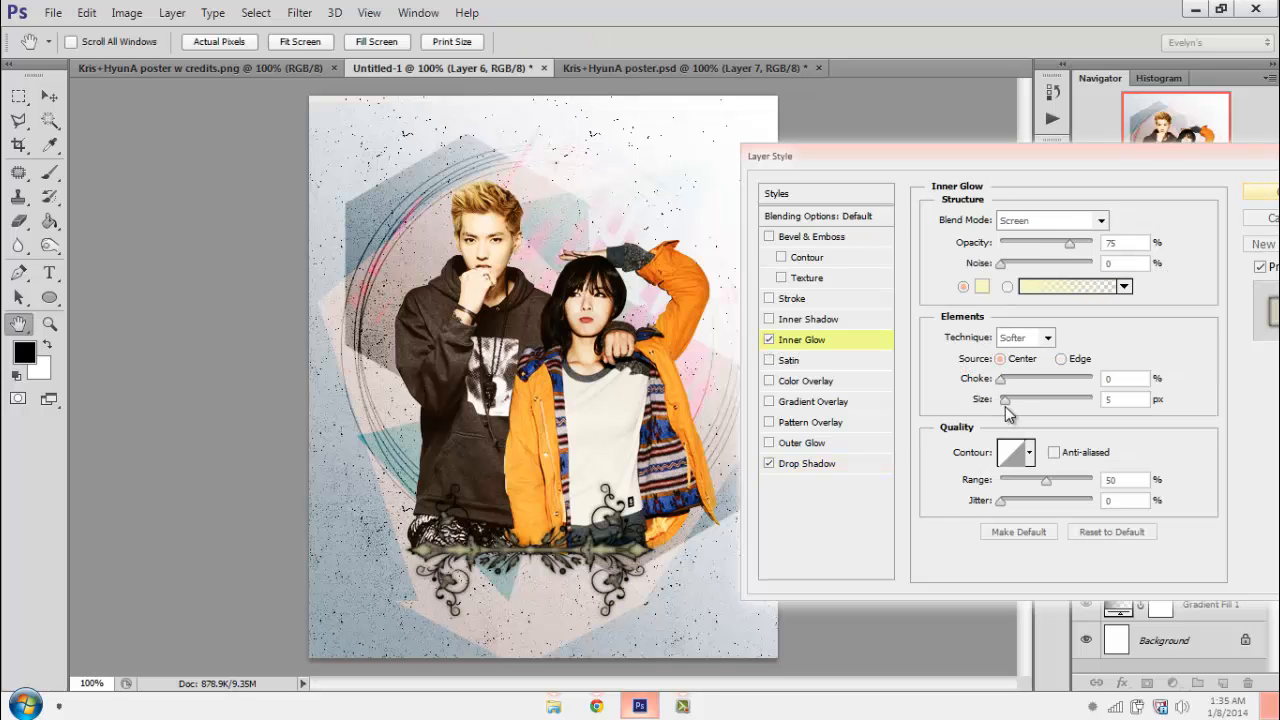
{"action": "left_click_drag", "start_coordinate": [1005, 400], "coordinate": [1012, 407]}
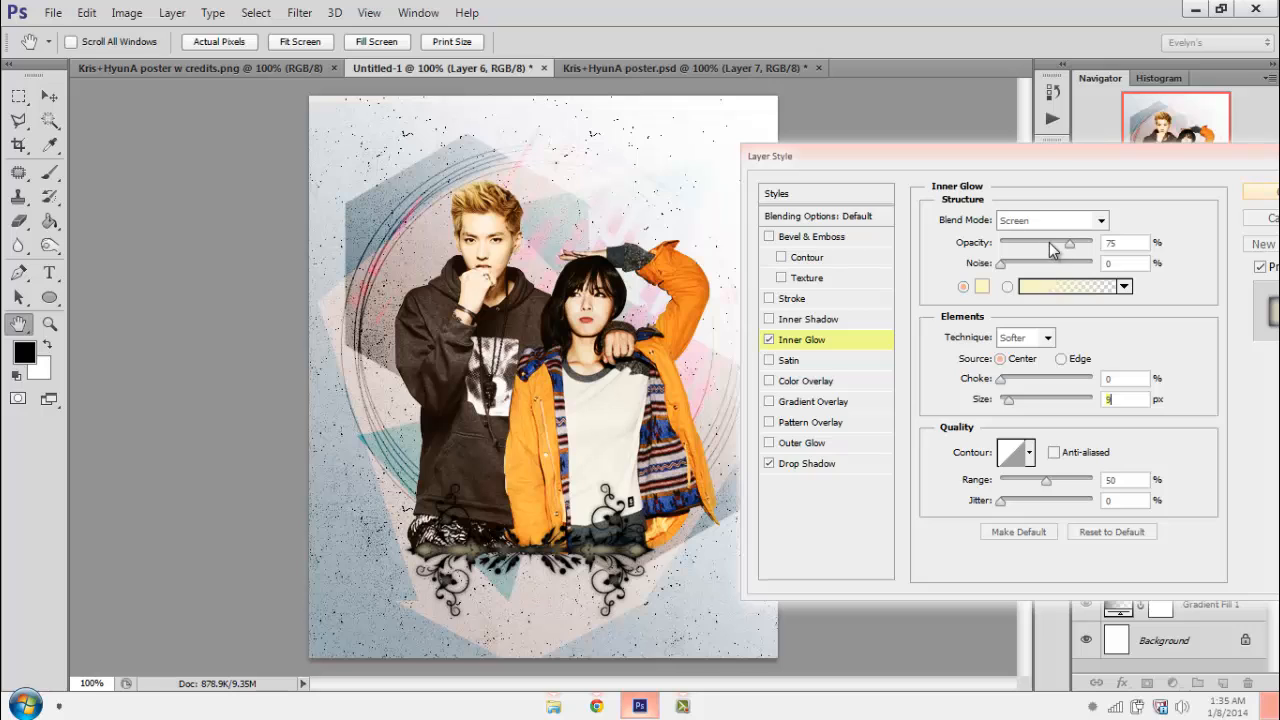
{"action": "left_click_drag", "start_coordinate": [1052, 250], "coordinate": [1010, 250]}
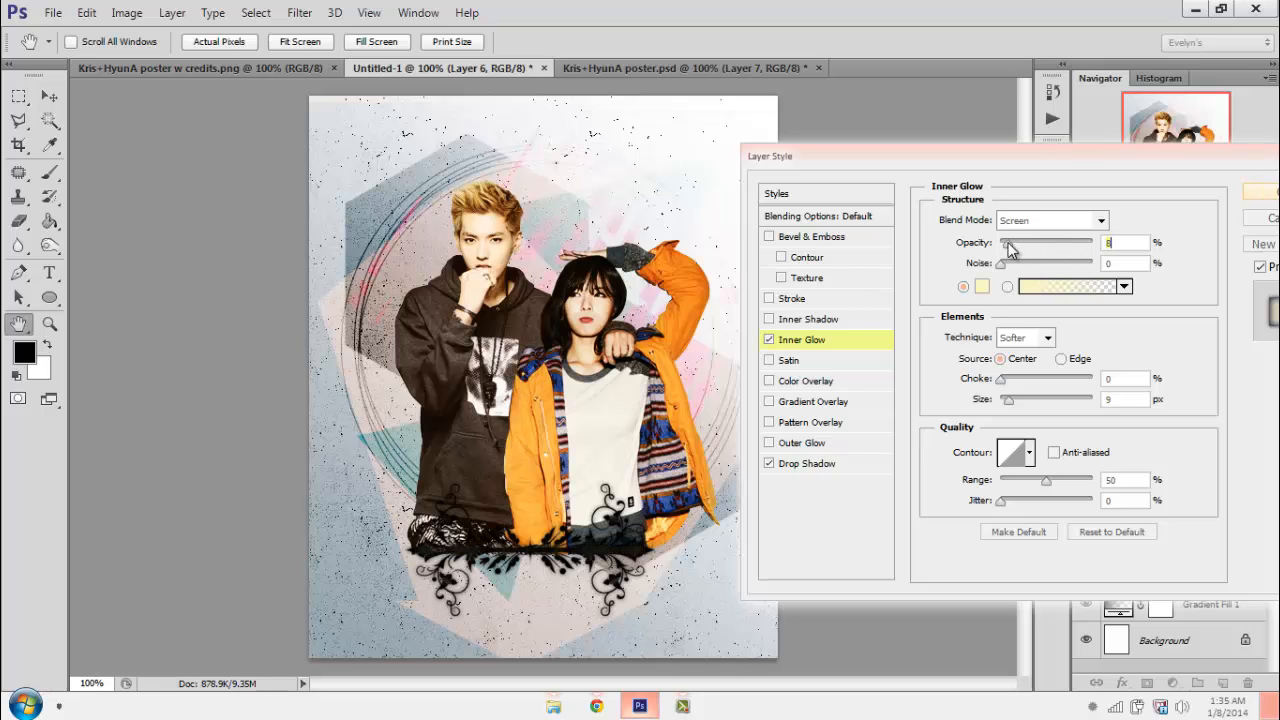
{"action": "left_click", "coordinate": [1256, 192]}
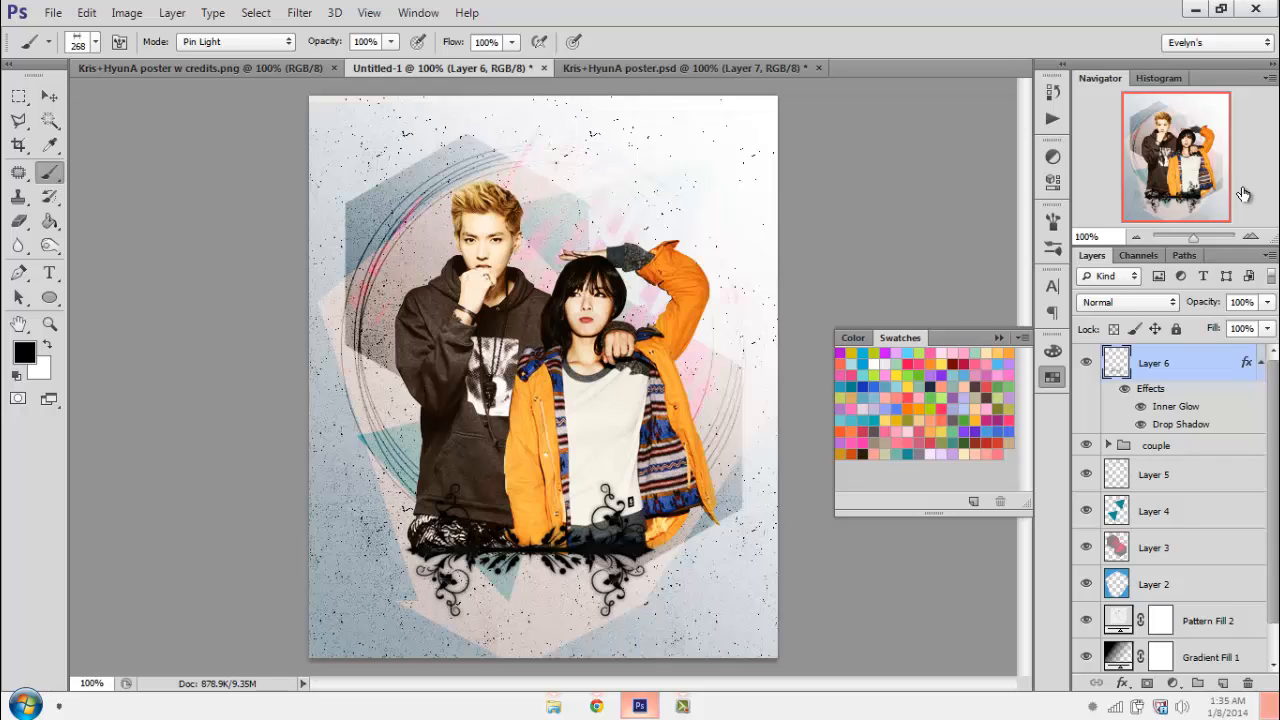
- Show the Light Leak (51) layer inside the couple group, then collapse the group and the flourish layer's effects list
{"action": "left_click", "coordinate": [1108, 445]}
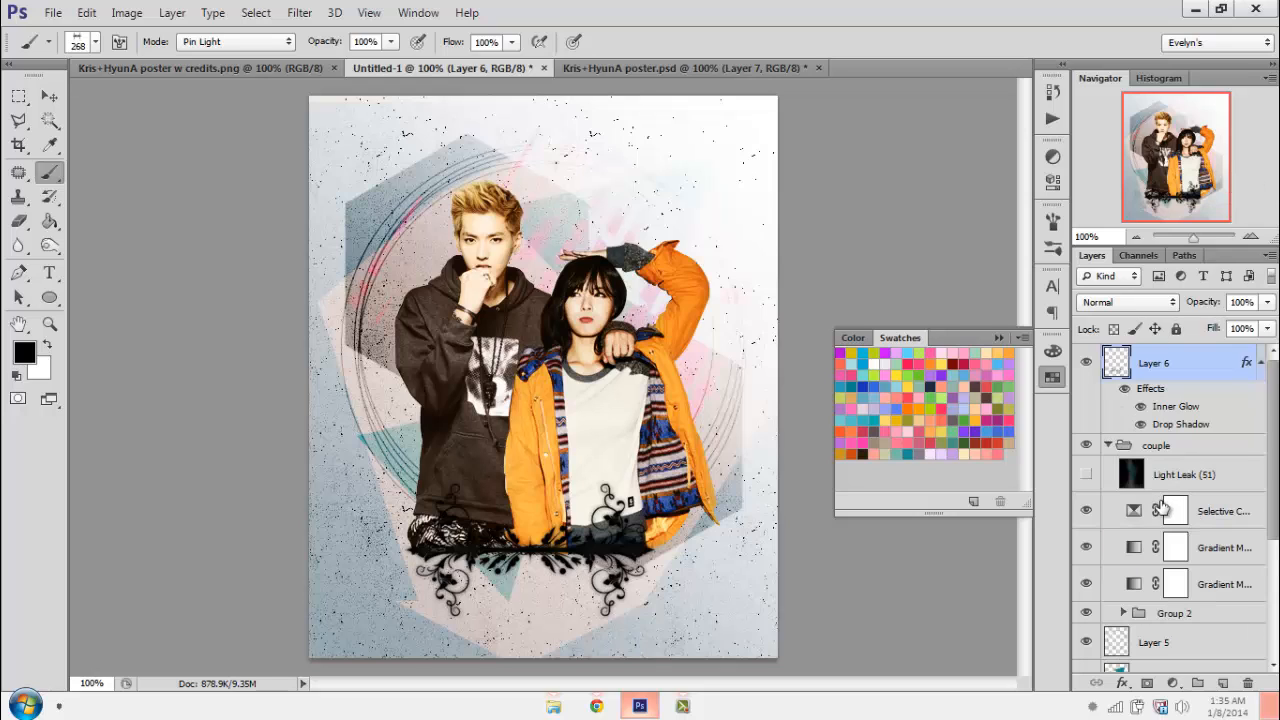
{"action": "left_click", "coordinate": [1087, 474]}
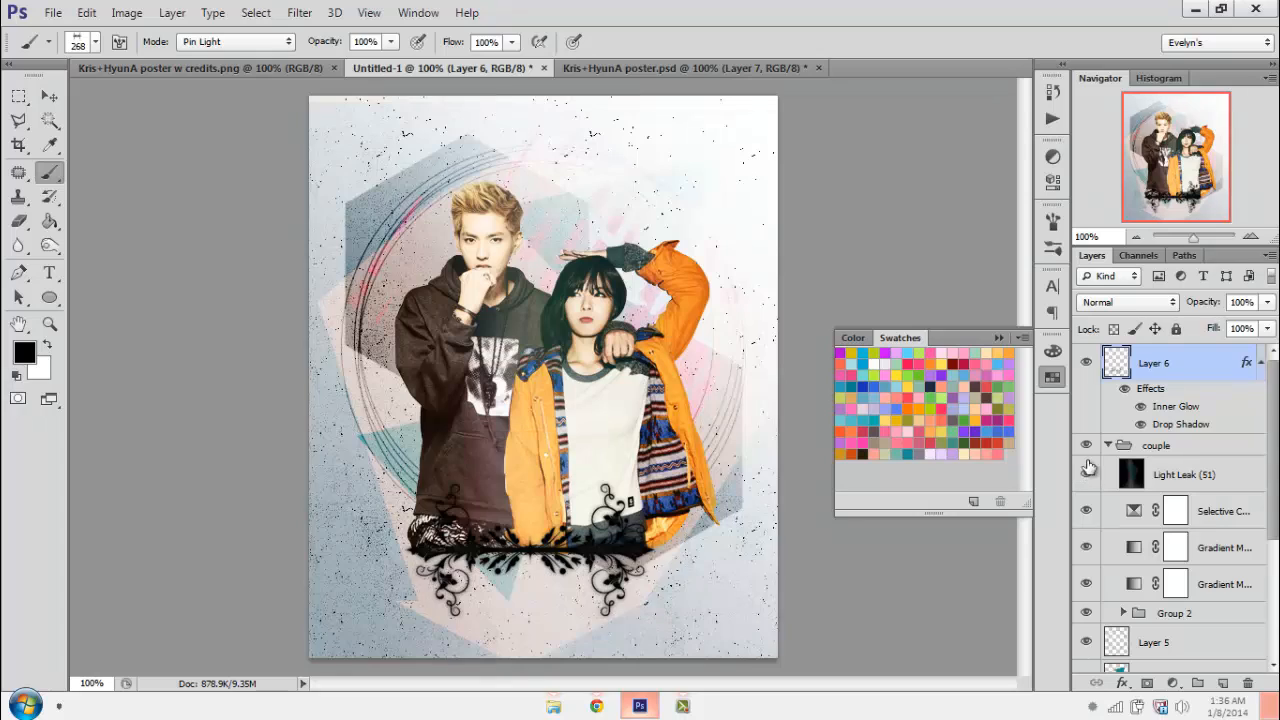
{"action": "left_click", "coordinate": [1108, 445]}
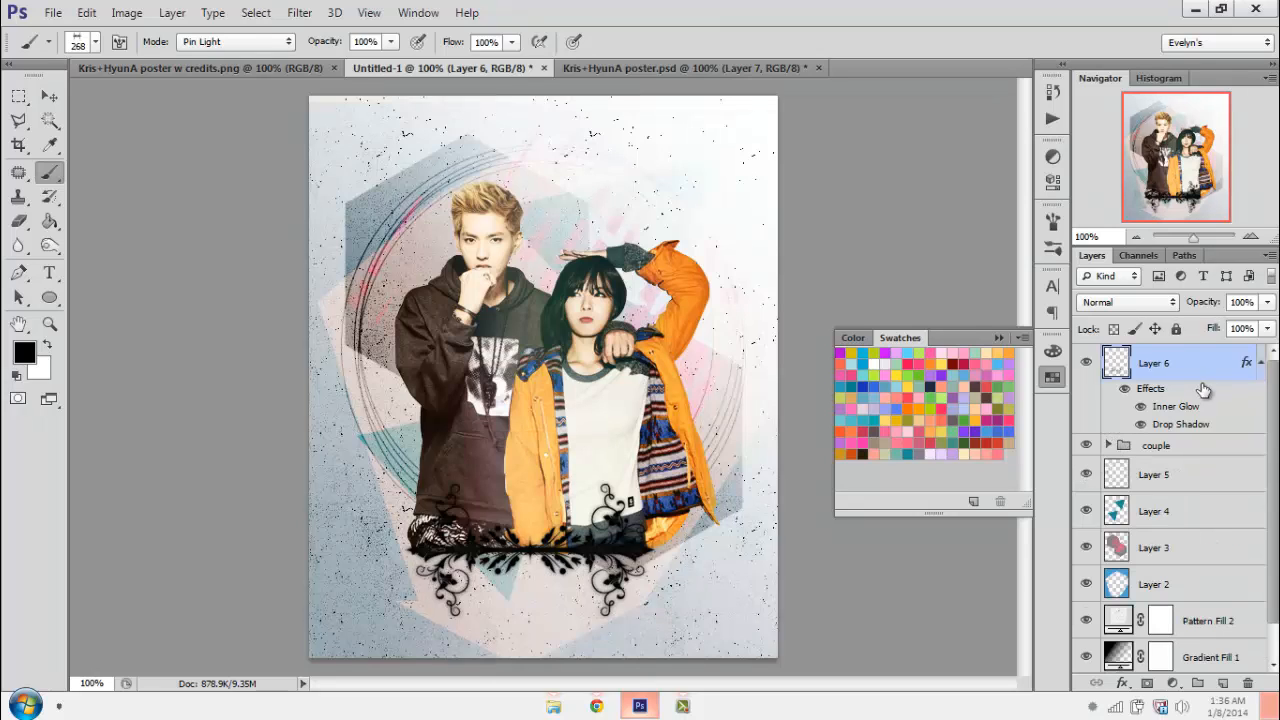
{"action": "left_click", "coordinate": [1258, 363]}
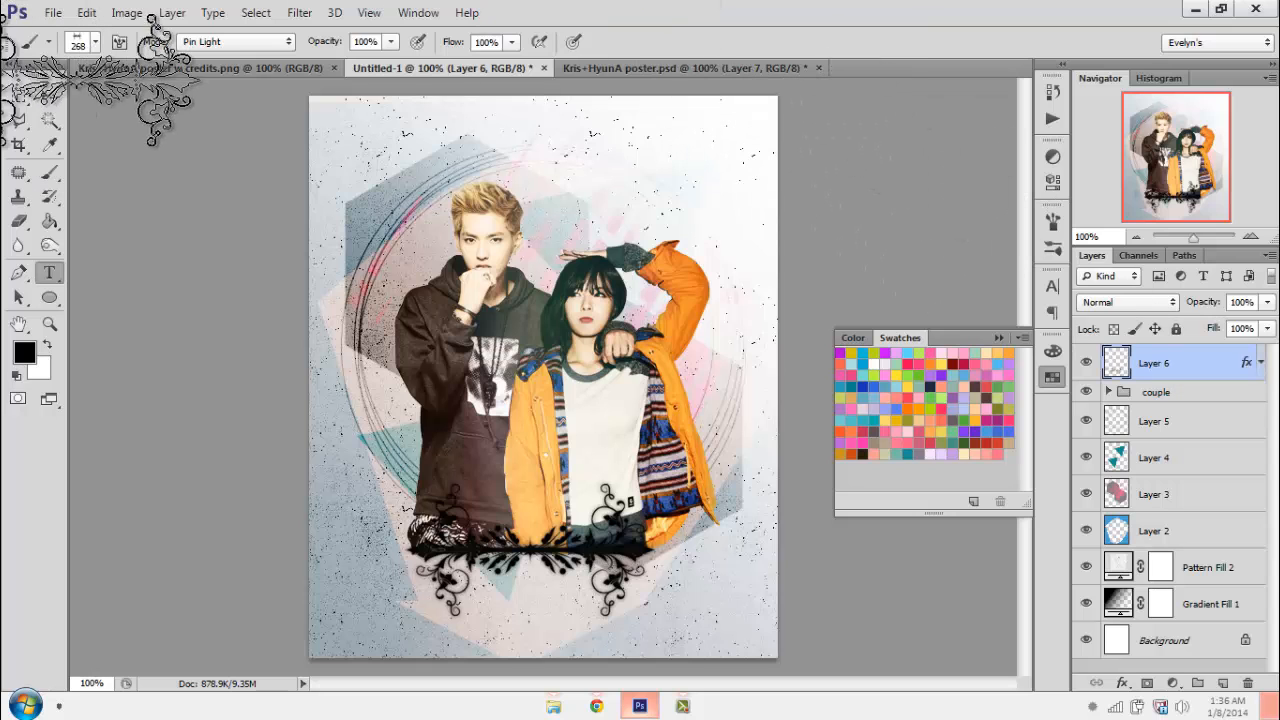
- Add the text line "he's from planet exo" in 35 pt Penelope Anne and move it above the couple, toward the poster's upper right
{"action": "key", "text": "t"}
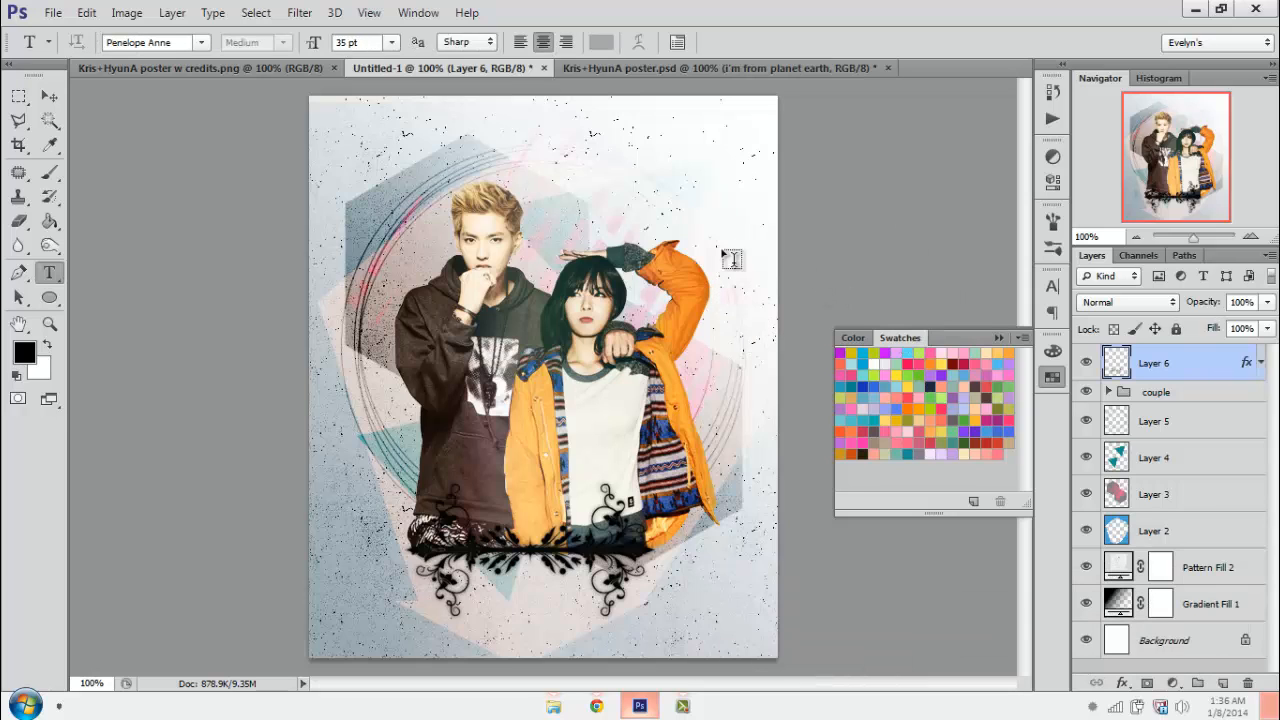
{"action": "left_click", "coordinate": [506, 146]}
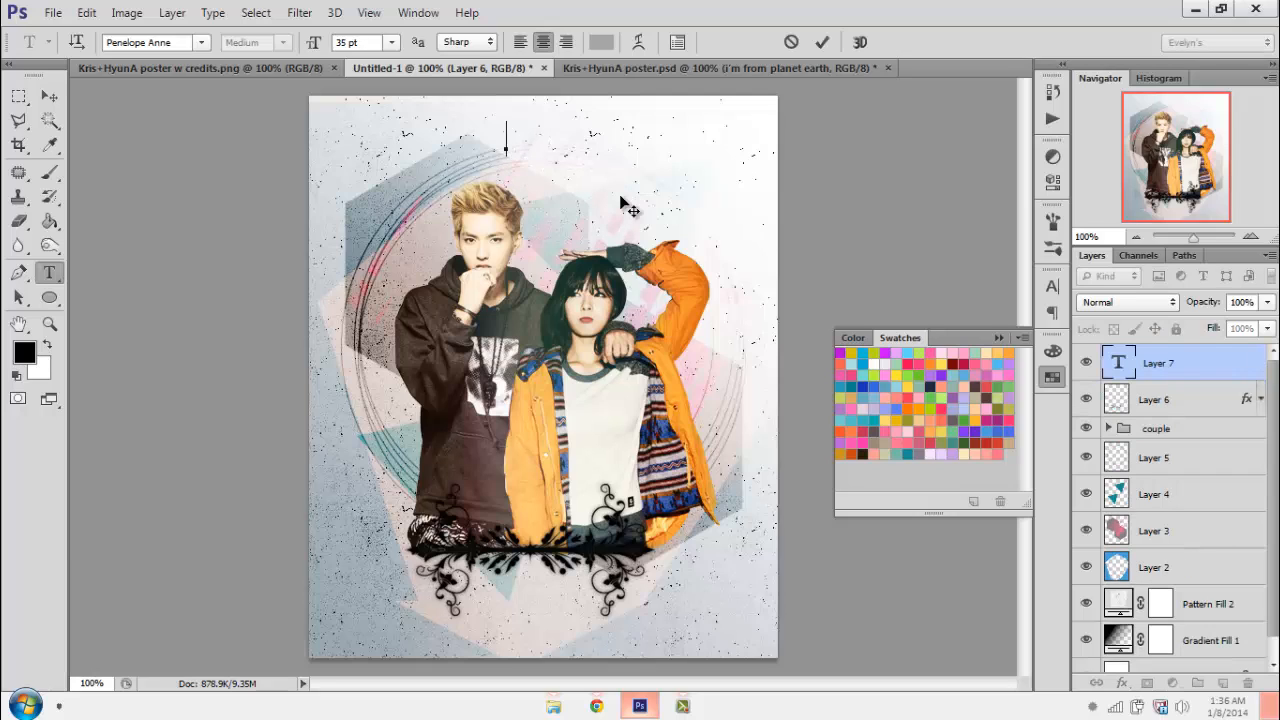
{"action": "type", "text": "HE'S FROM"}
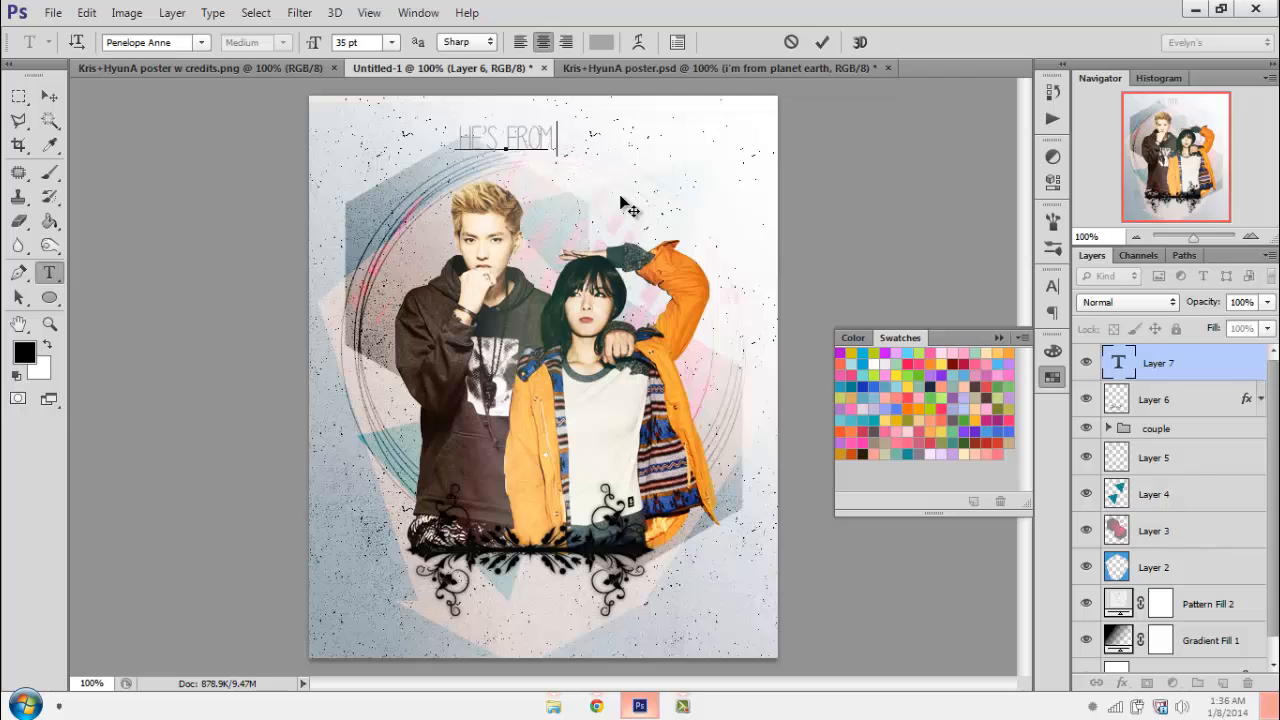
{"action": "type", "text": " PLANET"}
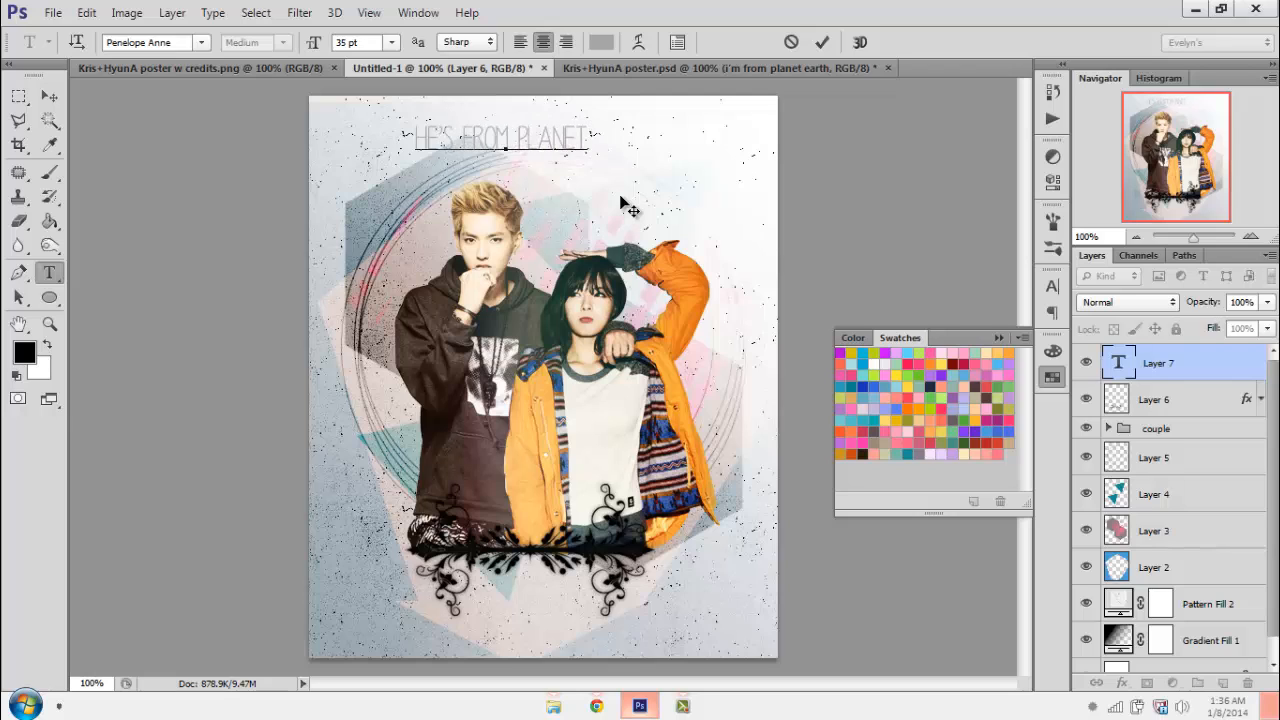
{"action": "type", "text": " EXO"}
{"action": "left_click", "coordinate": [620, 203]}
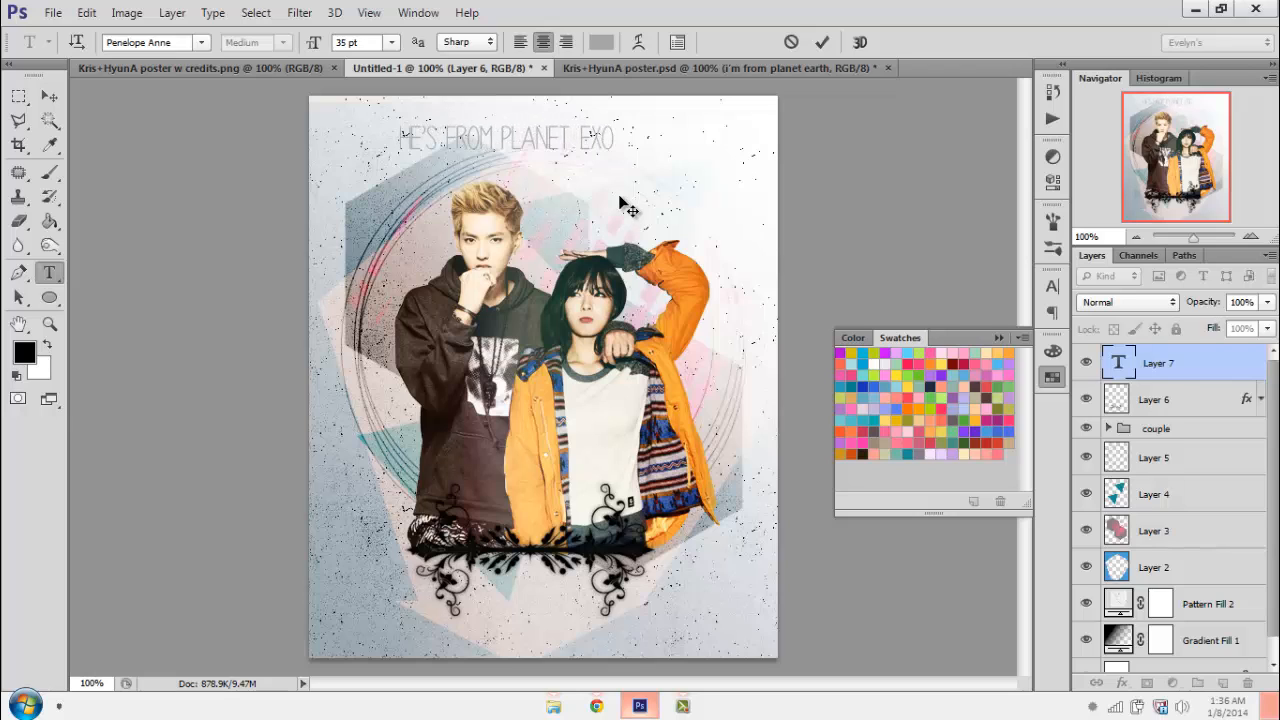
{"action": "key", "text": "v"}
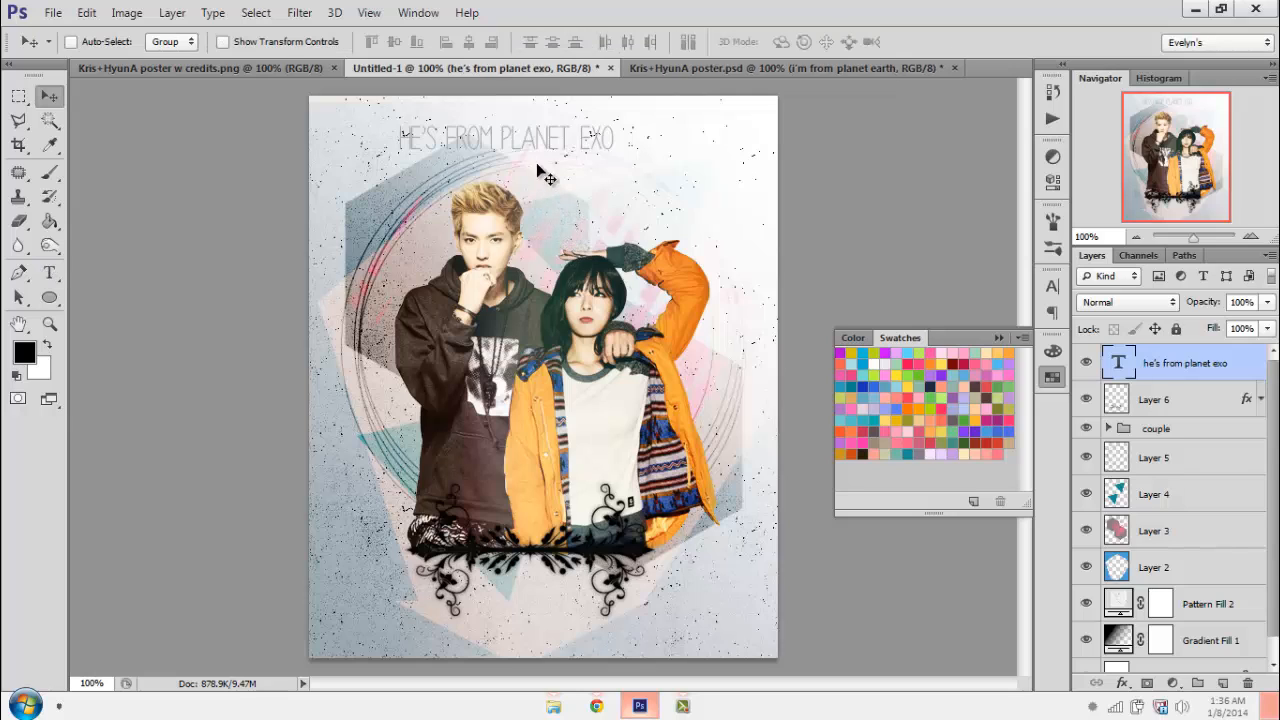
{"action": "left_click_drag", "start_coordinate": [536, 162], "coordinate": [624, 203]}
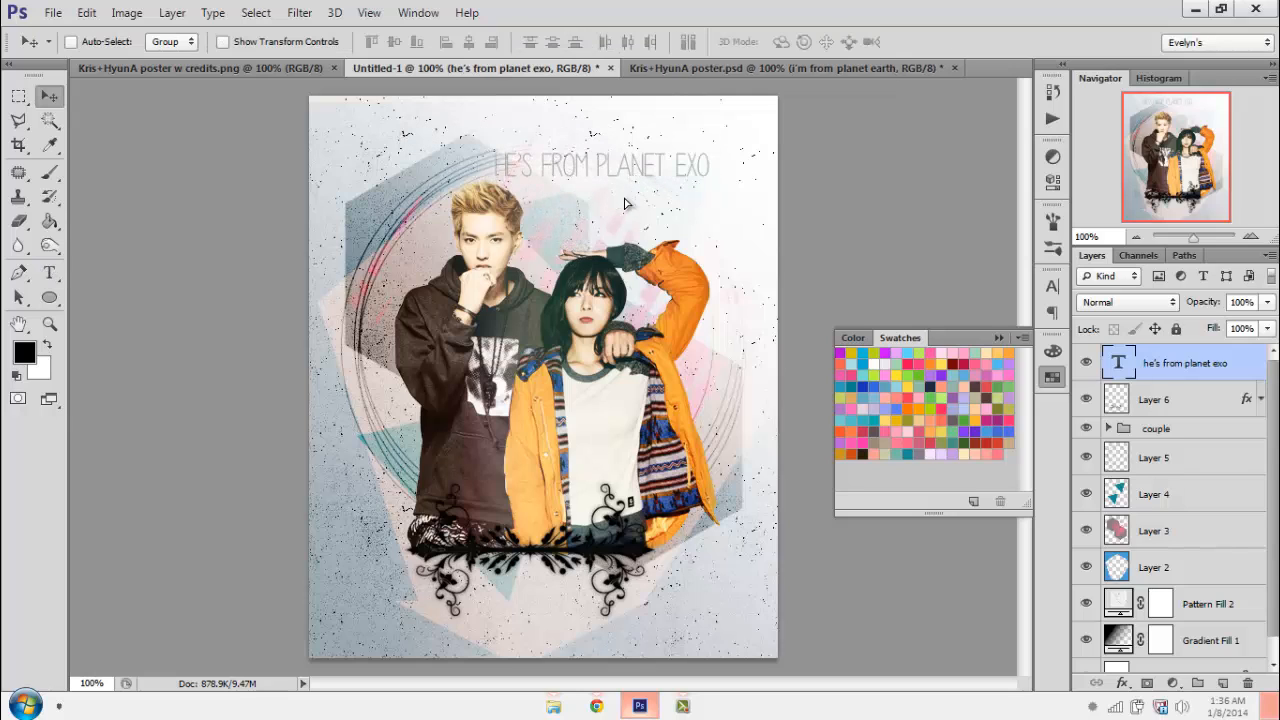
- Add a separate text line "i'm from planet earth" in 35 pt Penelope Anne just below the "he's from planet exo" line
{"action": "key", "text": "t"}
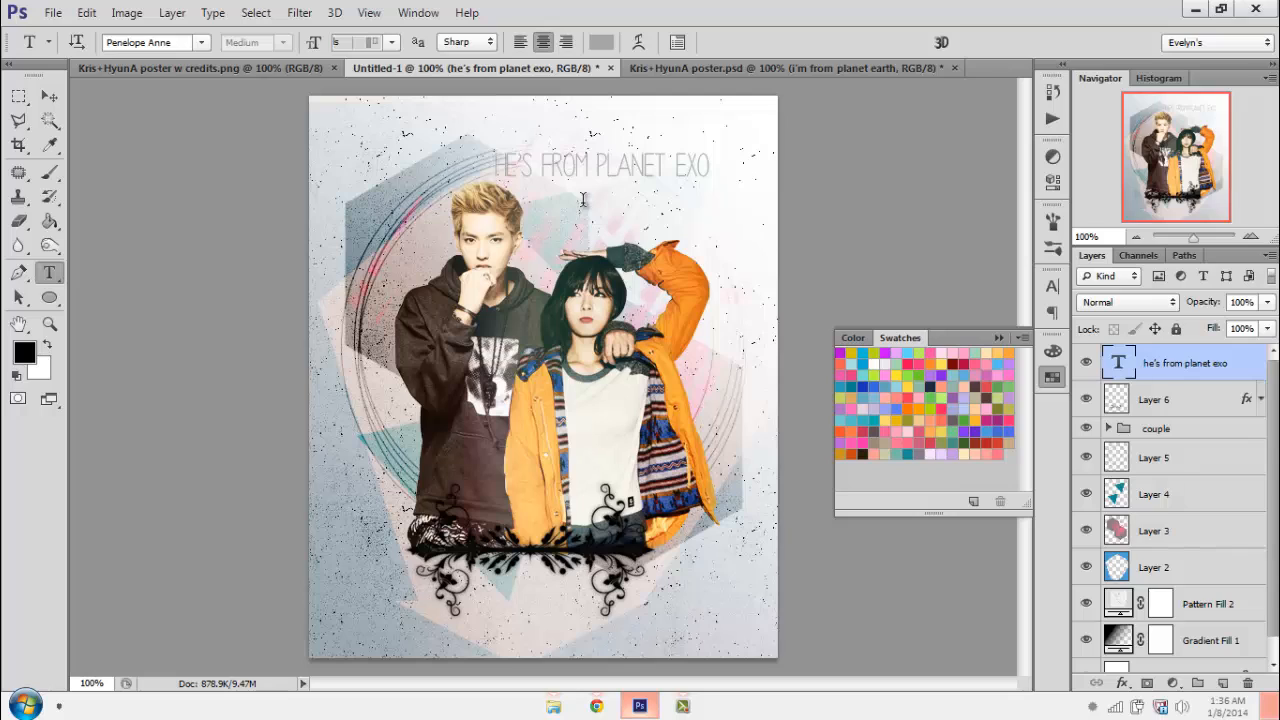
{"action": "left_click", "coordinate": [583, 195]}
{"action": "type", "text": "I'M E"}
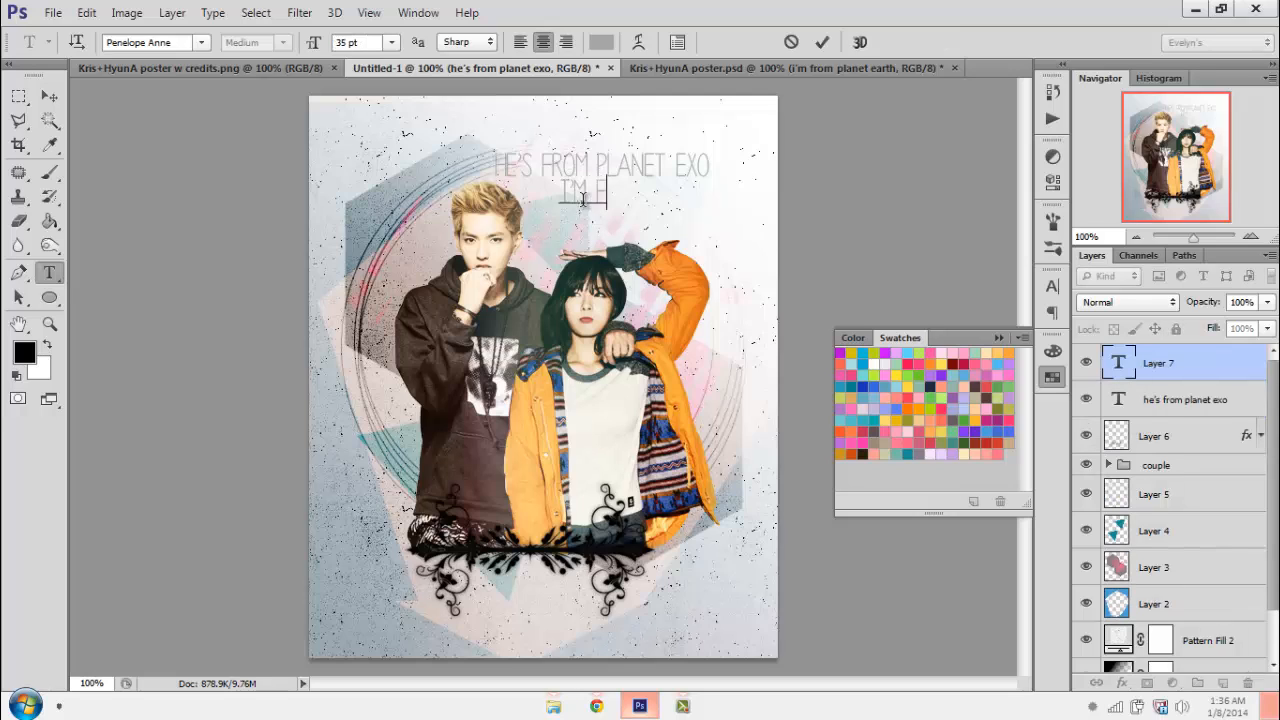
{"action": "type", "text": "ROM P "}
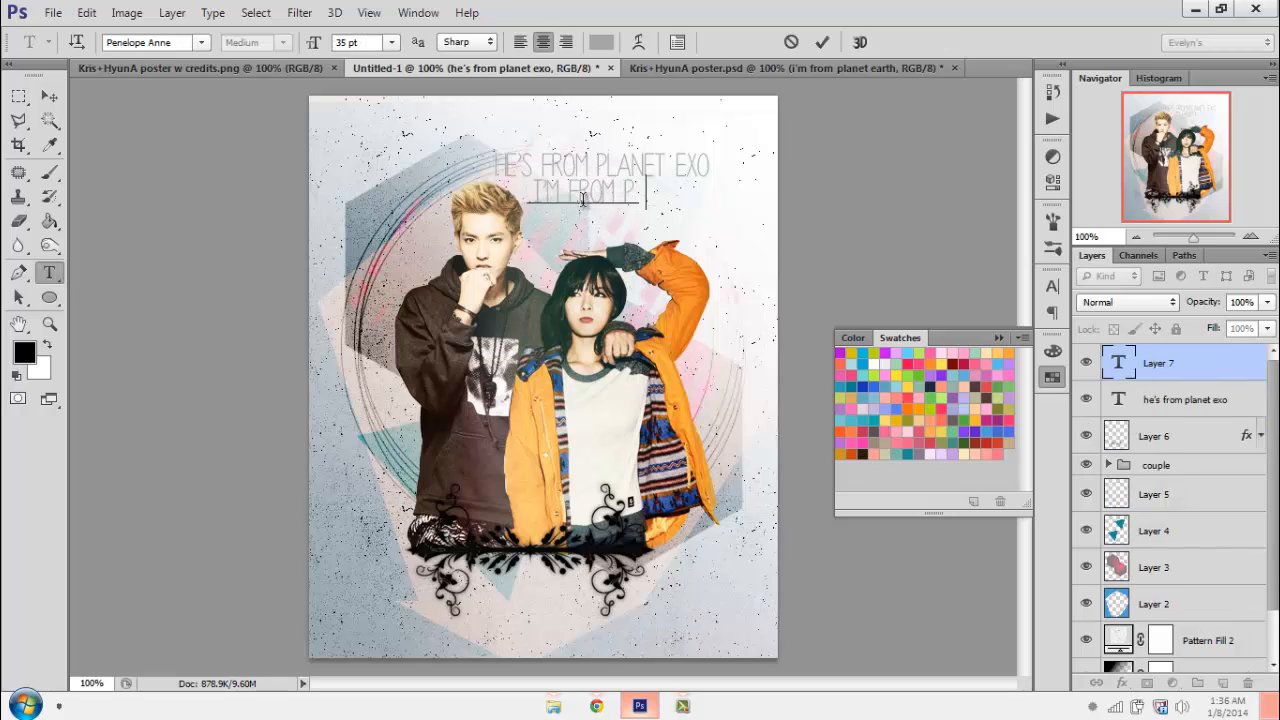
{"action": "type", "text": "LANET EARTH"}
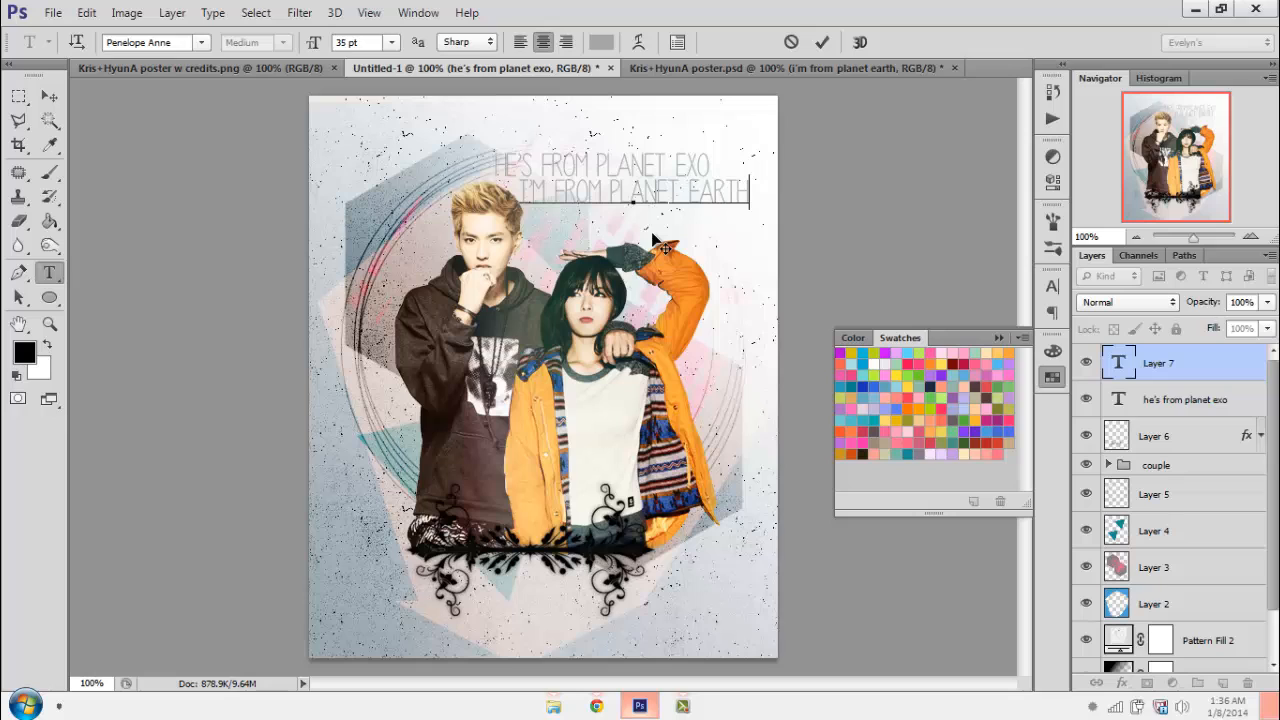
{"action": "left_click", "coordinate": [820, 43]}
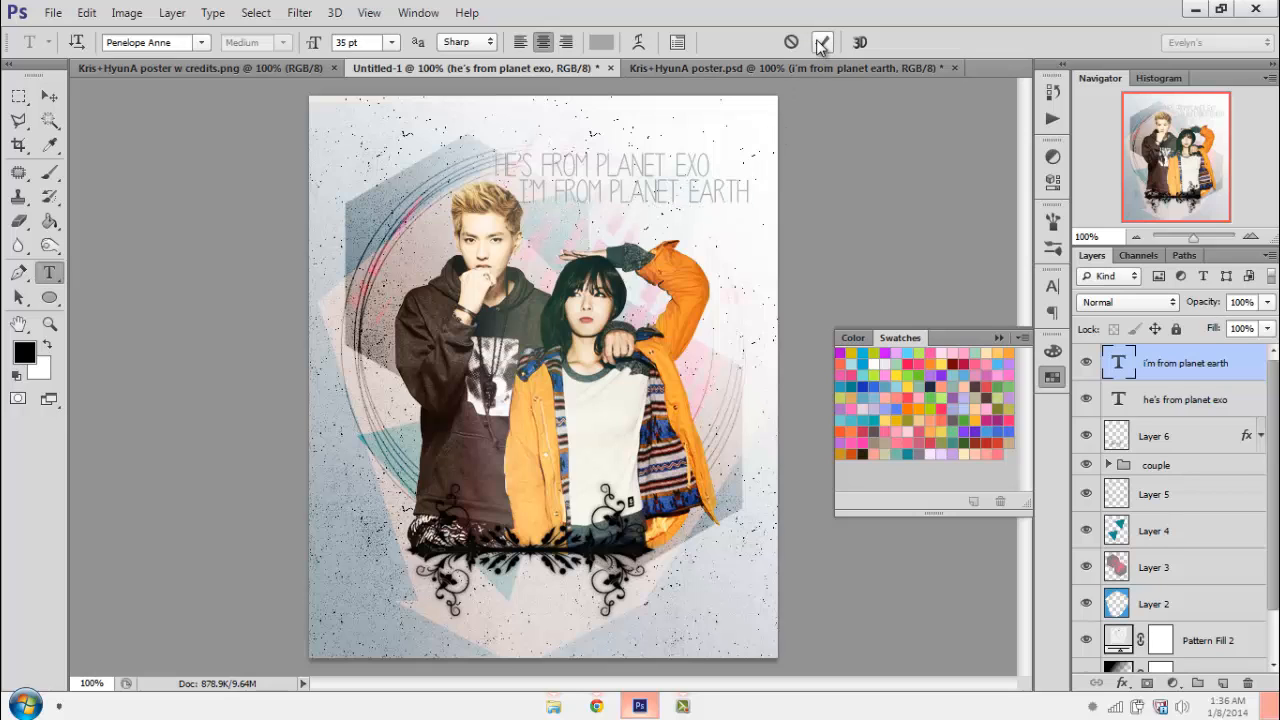
- Enter a third text line "how is this suppose to work" below the "i'm from planet earth" line
{"action": "left_click", "coordinate": [621, 238]}
{"action": "type", "text": "how is th"}
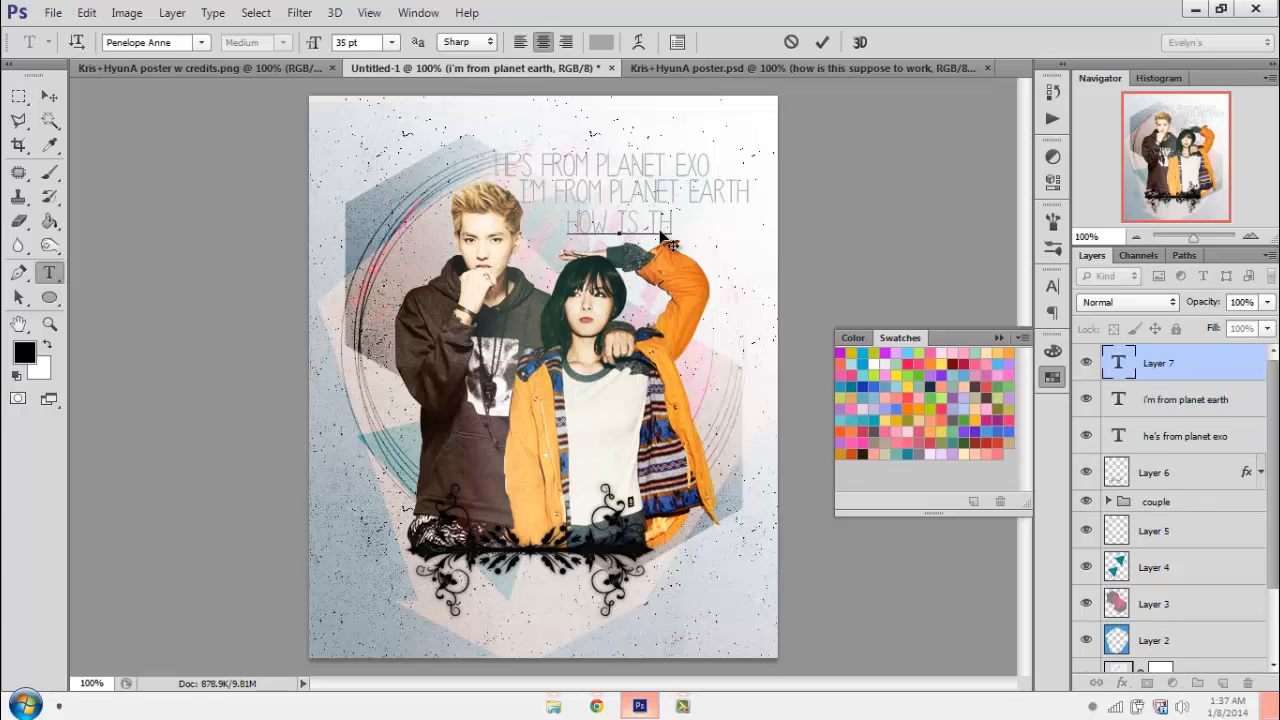
{"action": "type", "text": "is su"}
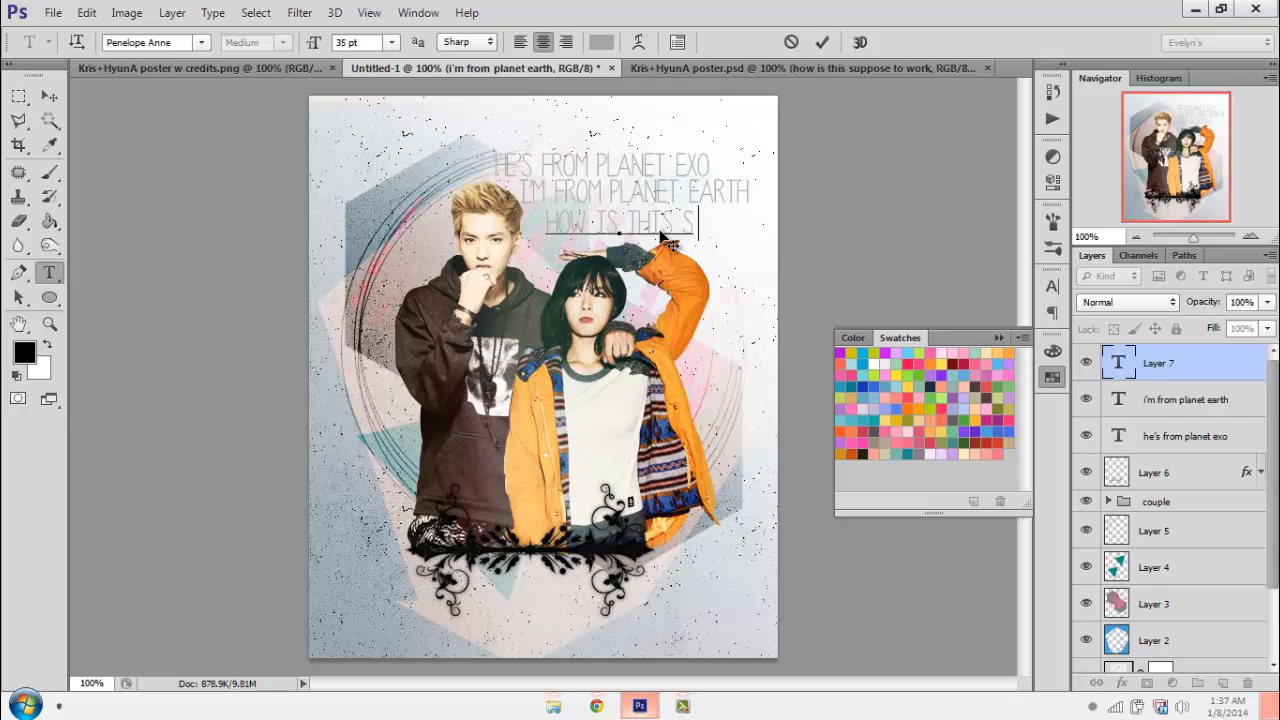
{"action": "type", "text": "ppose to "}
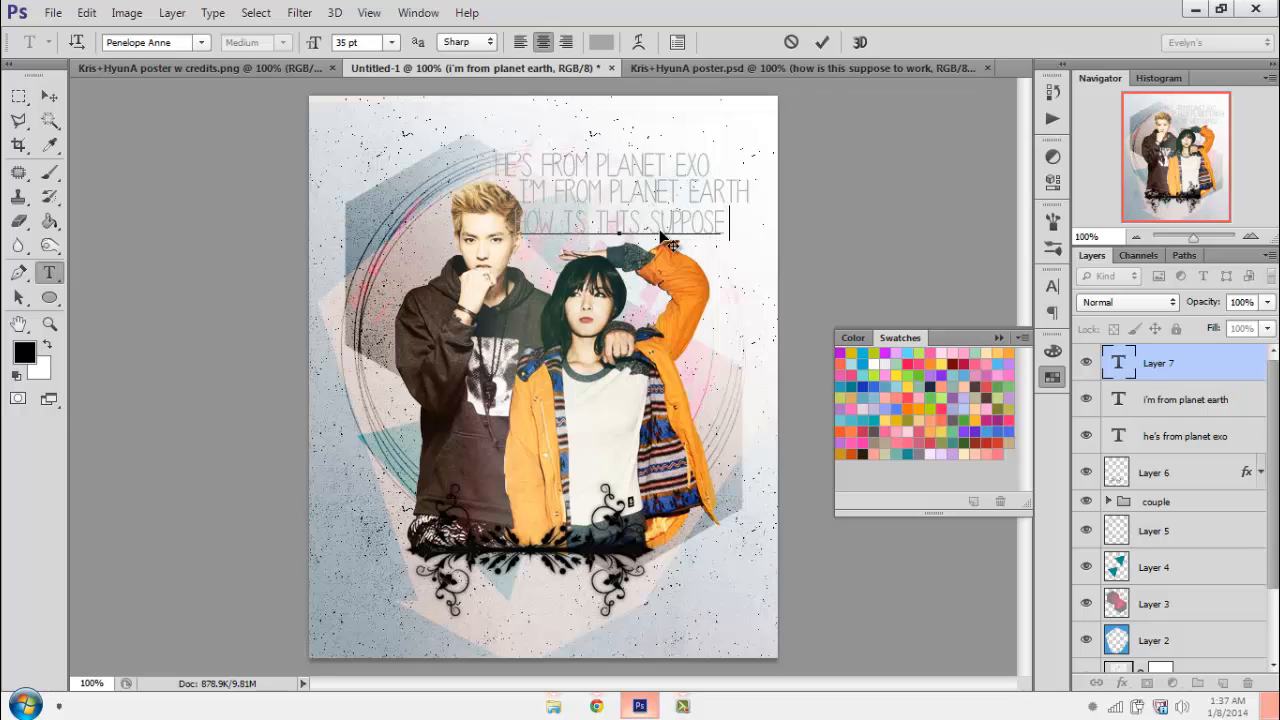
{"action": "type", "text": "work"}
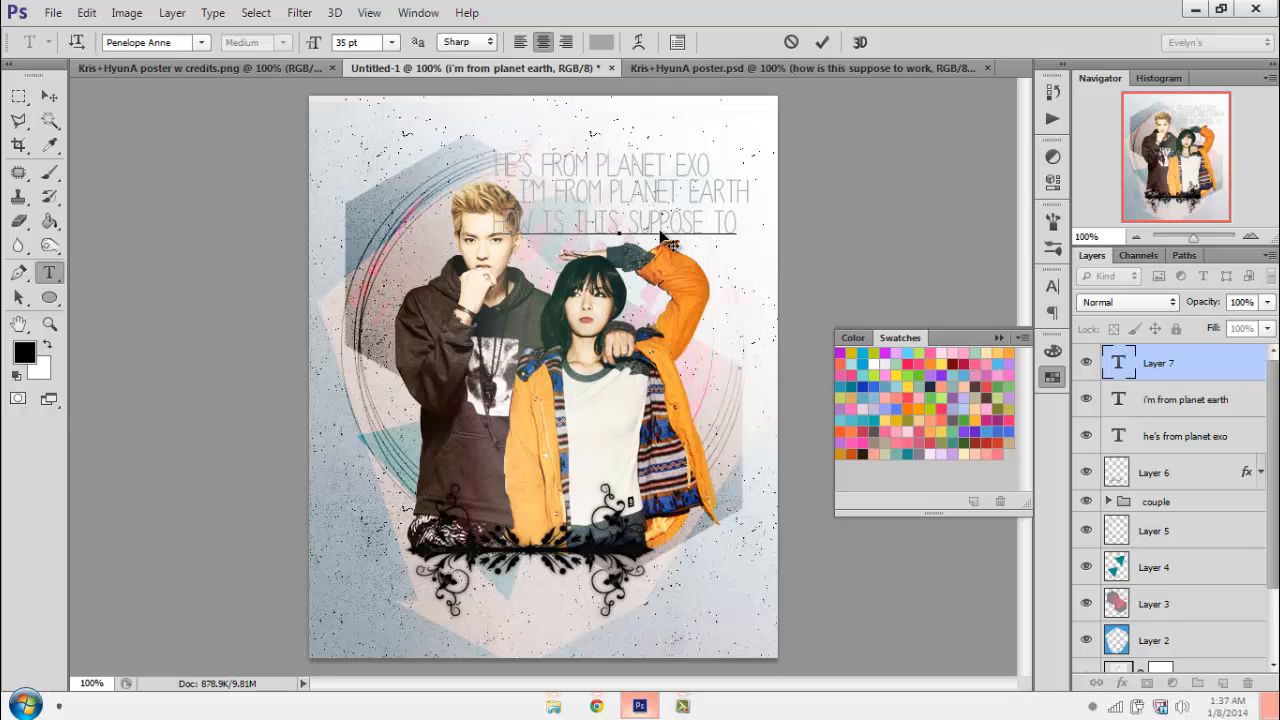
- Reduce the third text line to 24 pt and nudge it slightly up and right beneath the second line
{"action": "key", "text": "ctrl+a"}
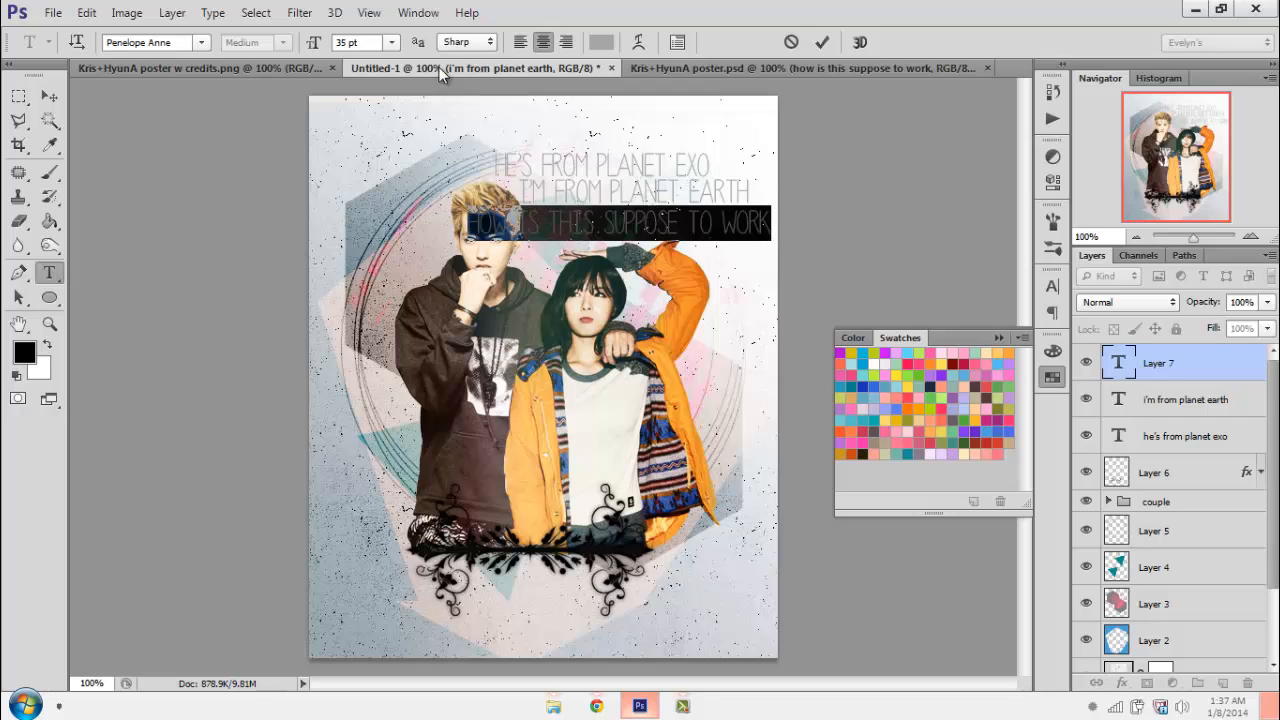
{"action": "left_click", "coordinate": [394, 44]}
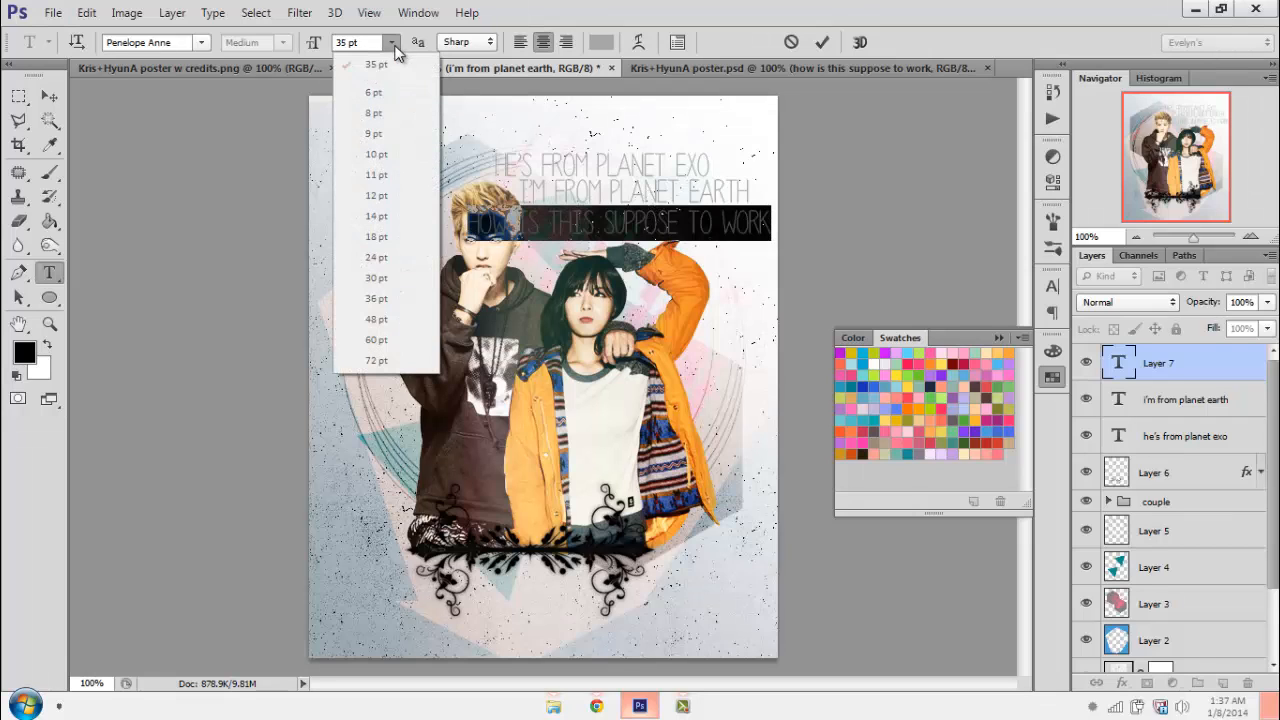
{"action": "left_click", "coordinate": [397, 260]}
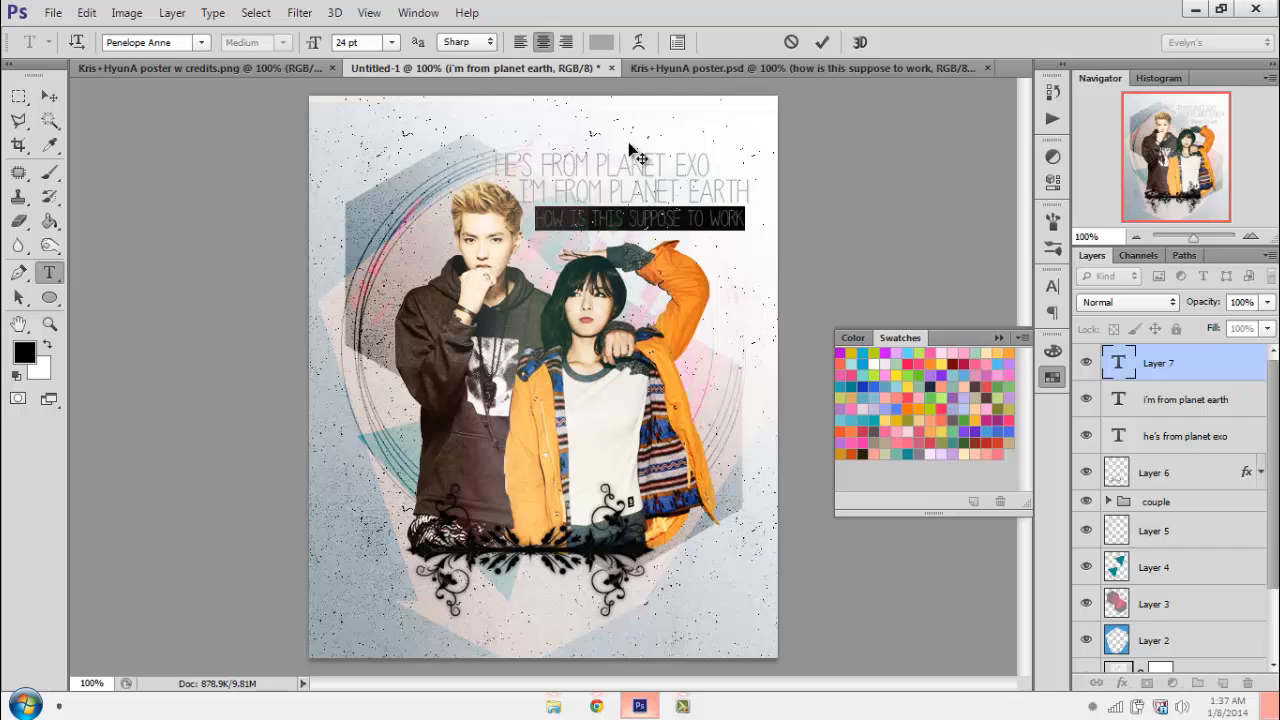
{"action": "left_click_drag", "start_coordinate": [645, 150], "coordinate": [651, 150]}
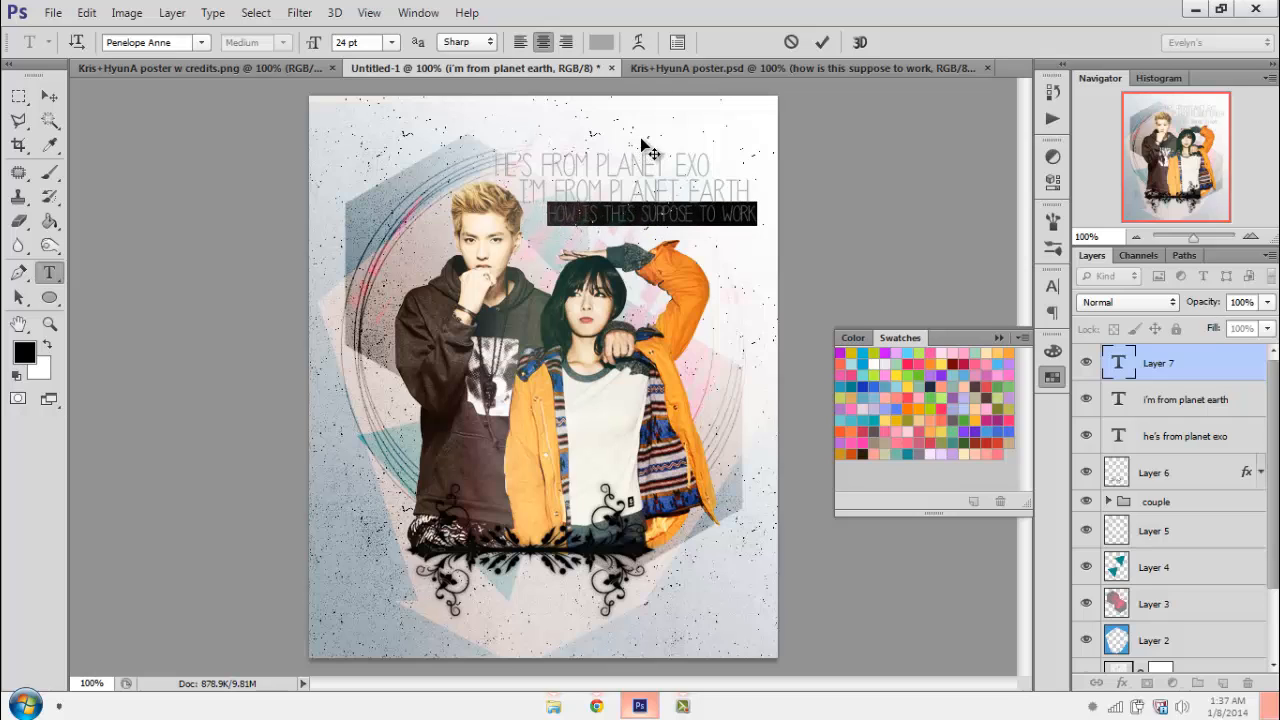
{"action": "left_click", "coordinate": [822, 44]}
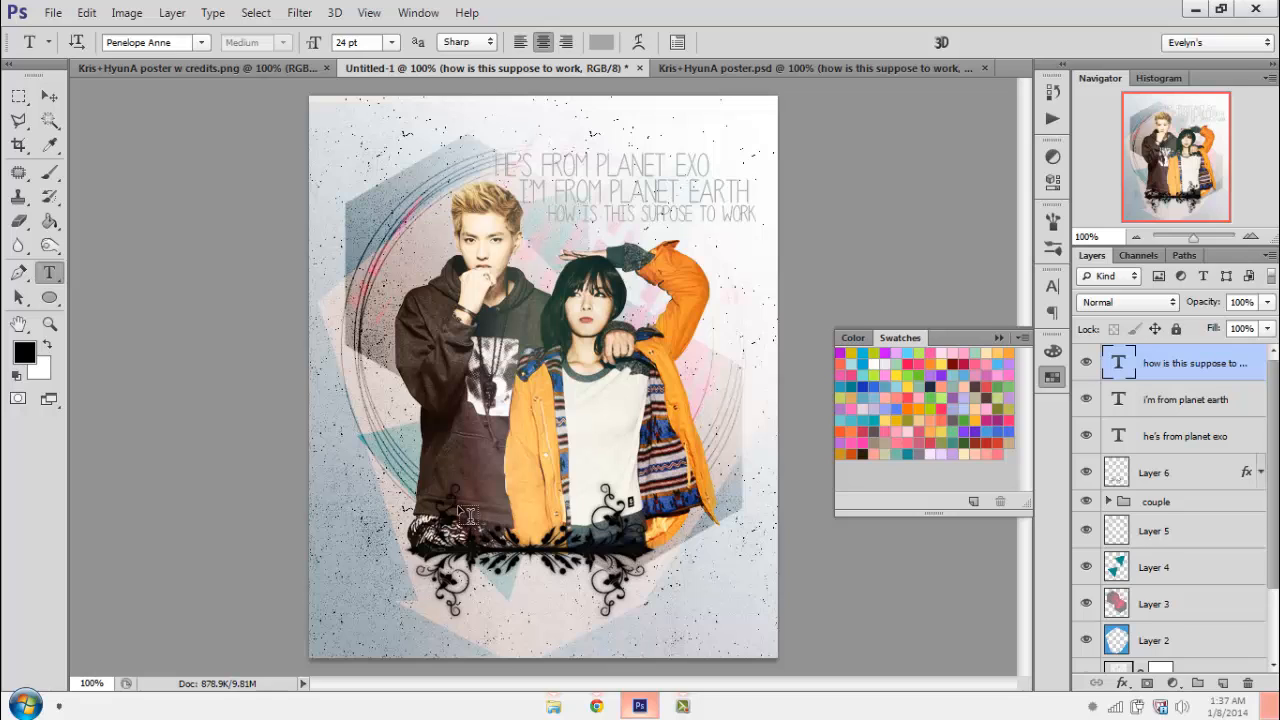
- Add the two-line title "he came from somewhere" in 75 pt BadaBoom BB over the couple's lower half
{"action": "left_click", "coordinate": [347, 356]}
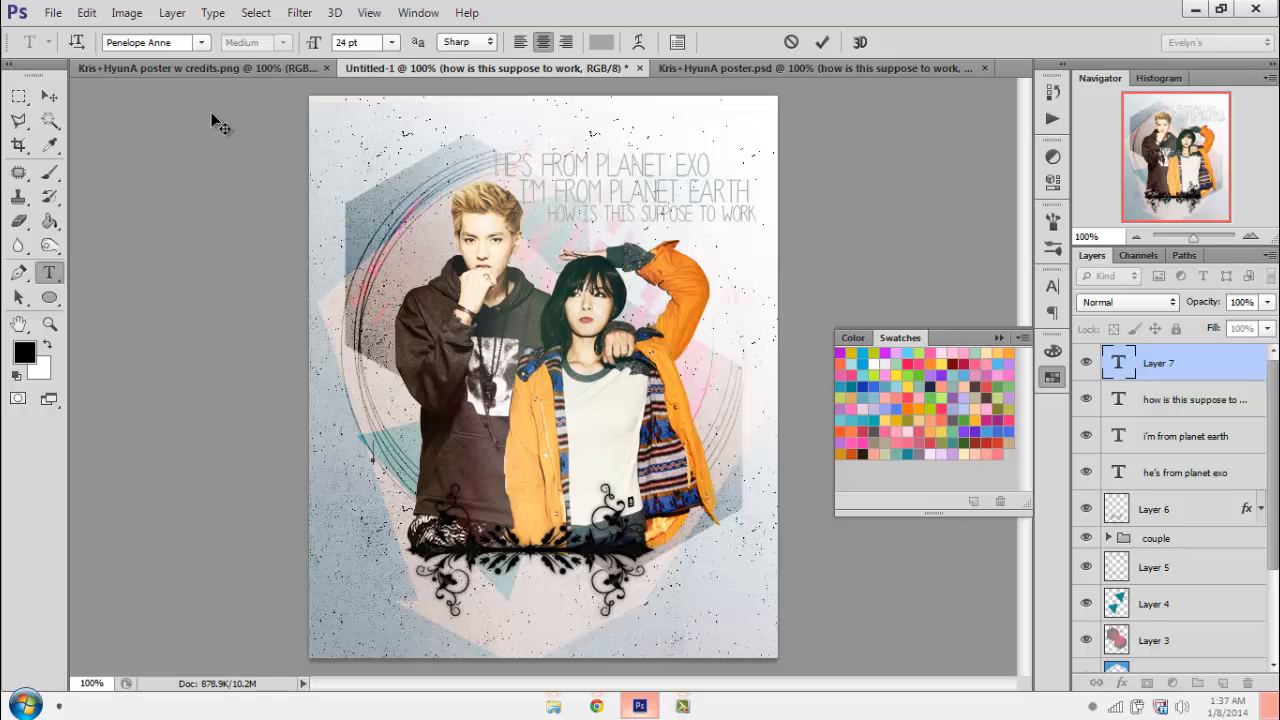
{"action": "left_click", "coordinate": [183, 42]}
{"action": "left_click", "coordinate": [201, 42]}
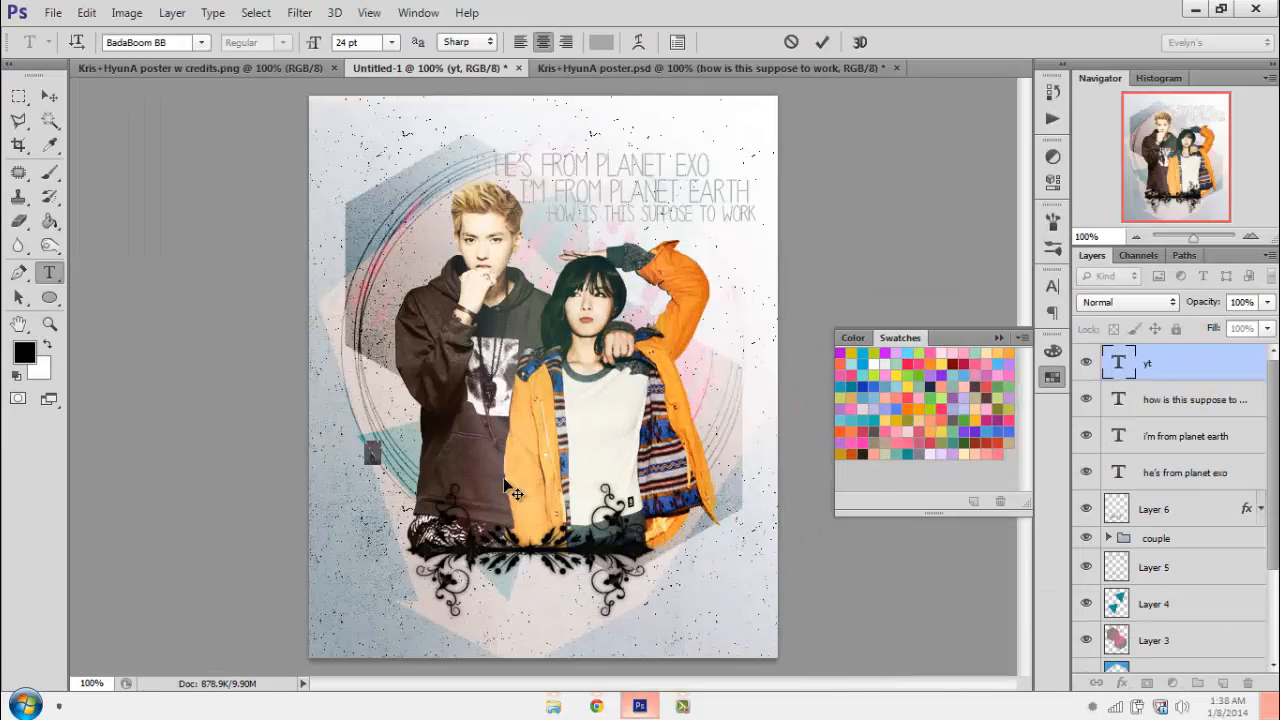
{"action": "key", "text": "BackSpace"}
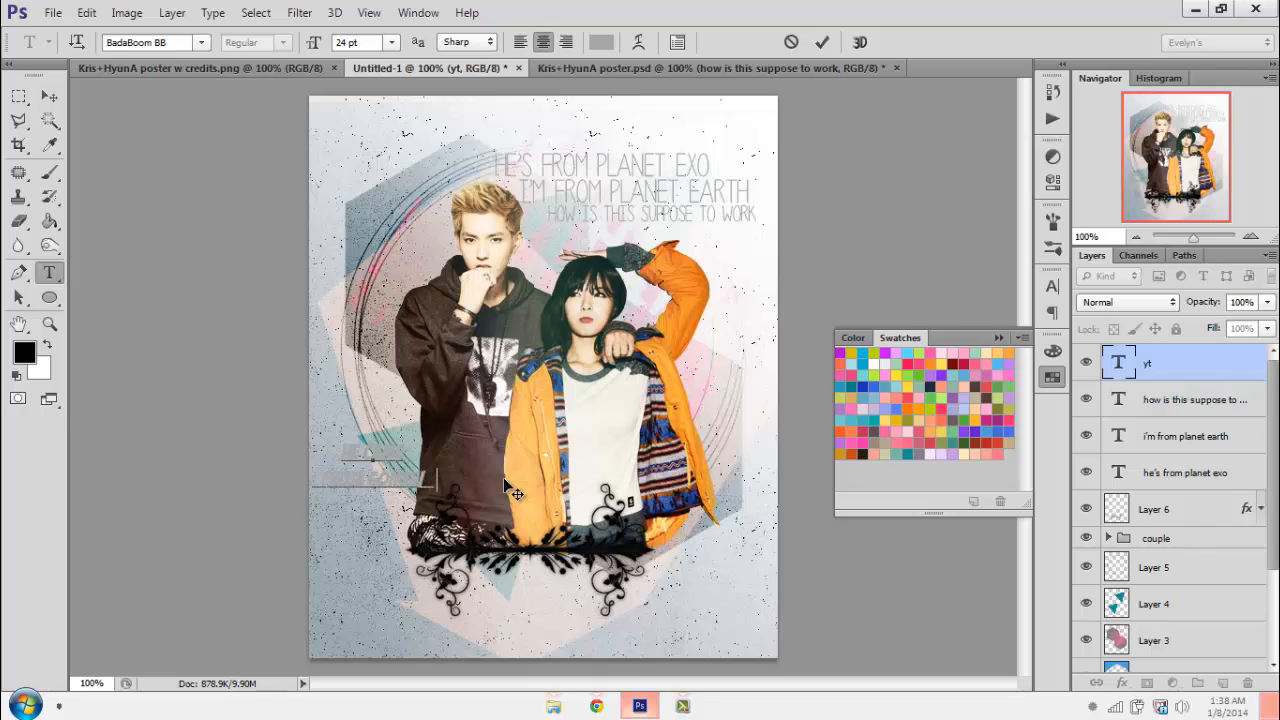
{"action": "key", "text": "ctrl+z"}
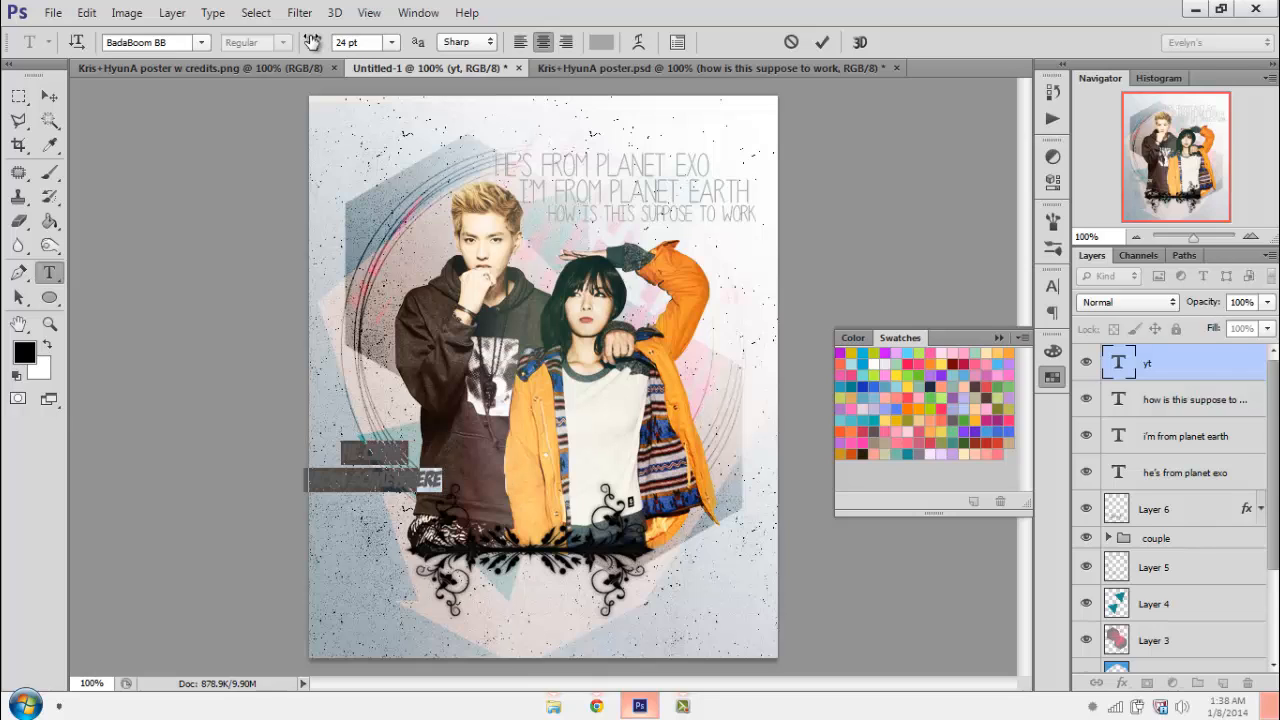
{"action": "left_click_drag", "start_coordinate": [312, 41], "coordinate": [360, 58]}
{"action": "left_click_drag", "start_coordinate": [548, 232], "coordinate": [683, 243]}
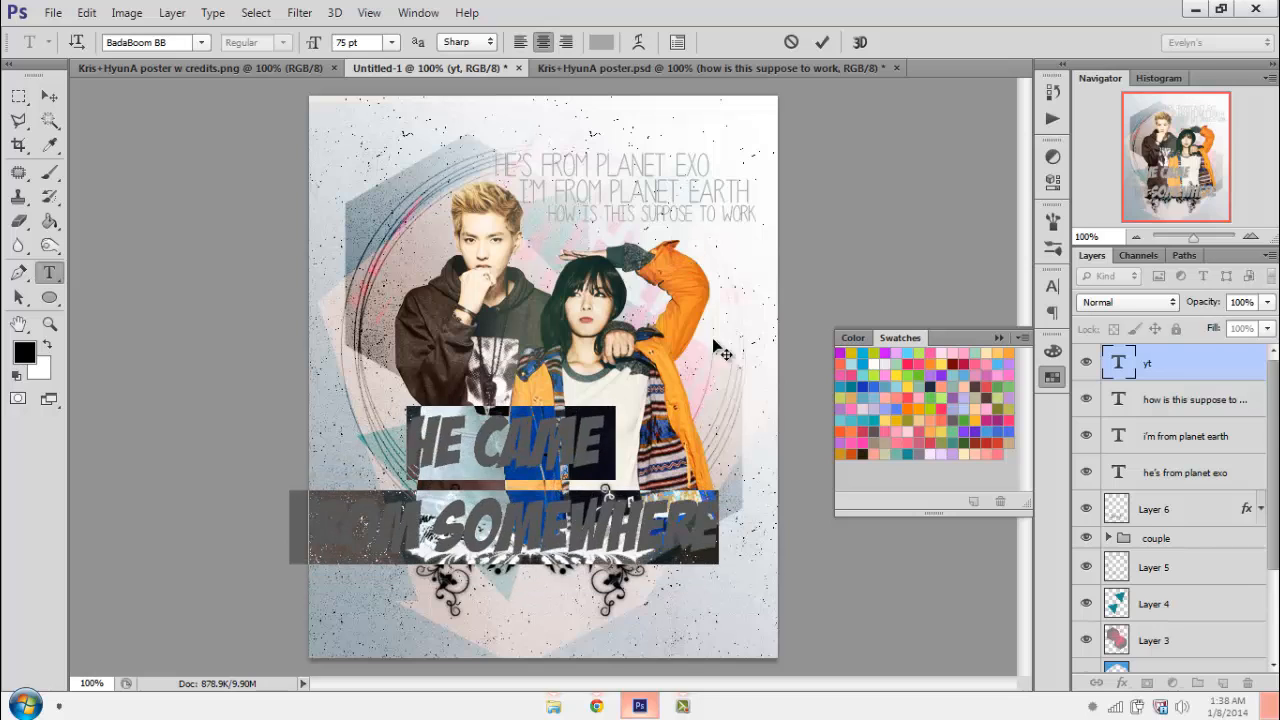
- Set the title's line spacing to 58 pt
{"action": "left_click", "coordinate": [1052, 286]}
{"action": "type", "text": "50"}
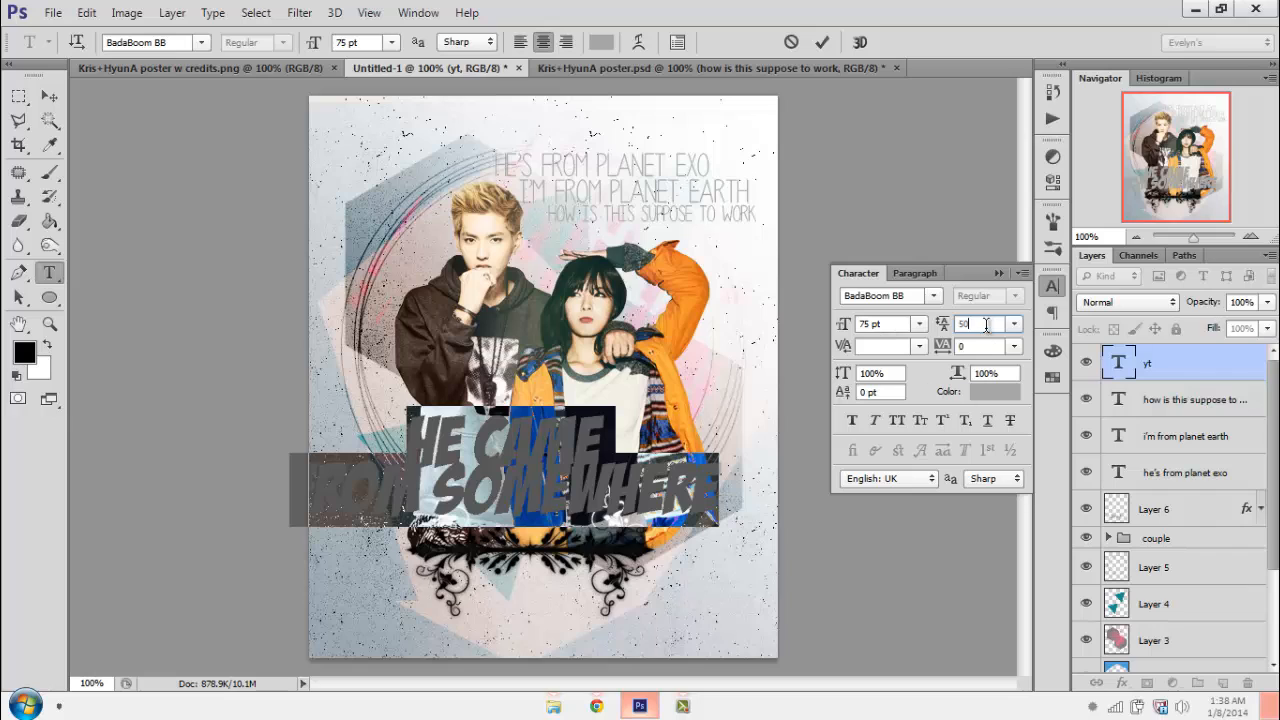
{"action": "left_click_drag", "start_coordinate": [986, 325], "coordinate": [948, 346]}
{"action": "key", "text": "Up"}
{"action": "key", "text": "Up"}
{"action": "key", "text": "Up"}
{"action": "key", "text": "Up"}
{"action": "key", "text": "Up"}
{"action": "key", "text": "Up"}
{"action": "key", "text": "Up"}
{"action": "key", "text": "Up"}
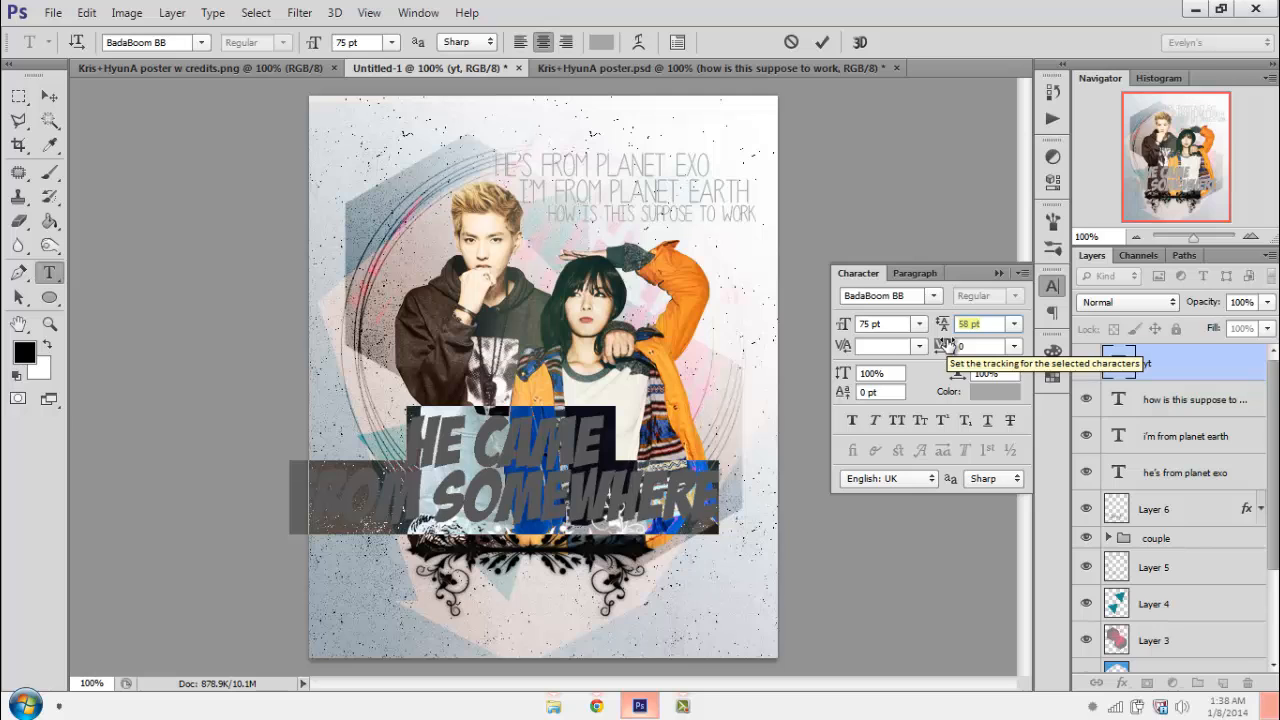
- Tilt the title so it rises to the right across the couple's lower half and enlarge it to 80 pt
{"action": "key", "text": "ctrl+t"}
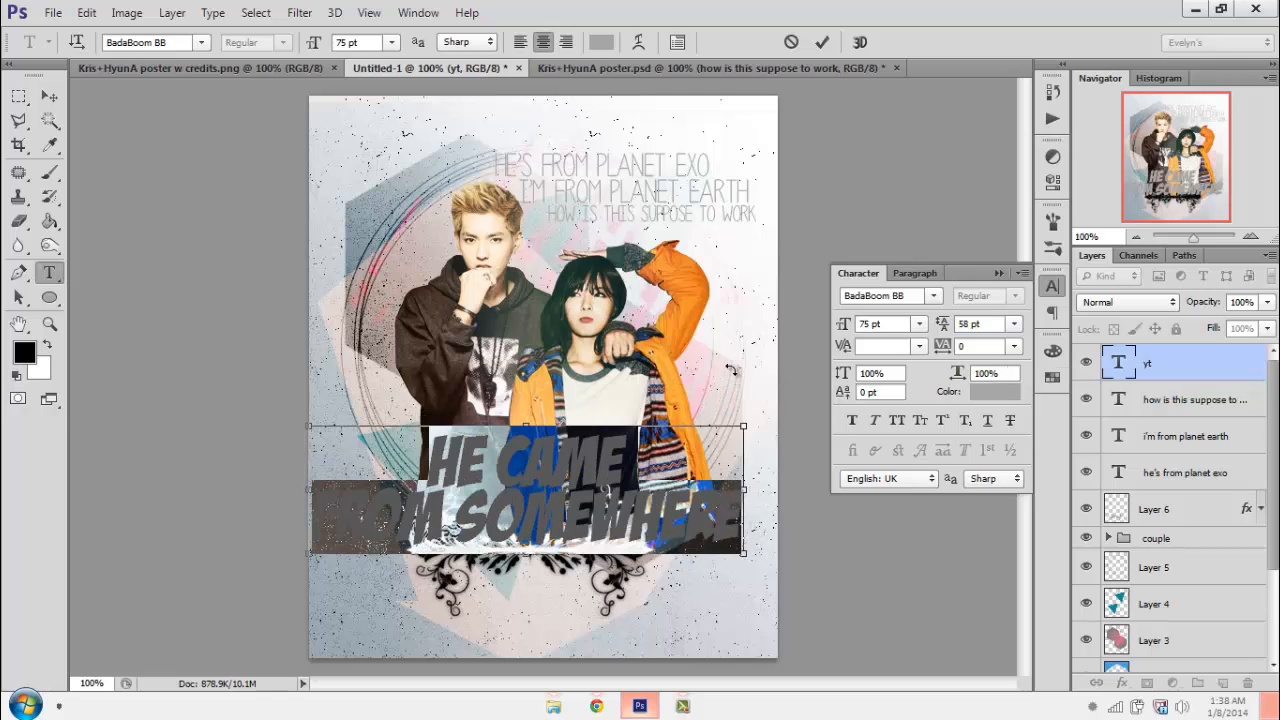
{"action": "left_click_drag", "start_coordinate": [738, 372], "coordinate": [659, 345]}
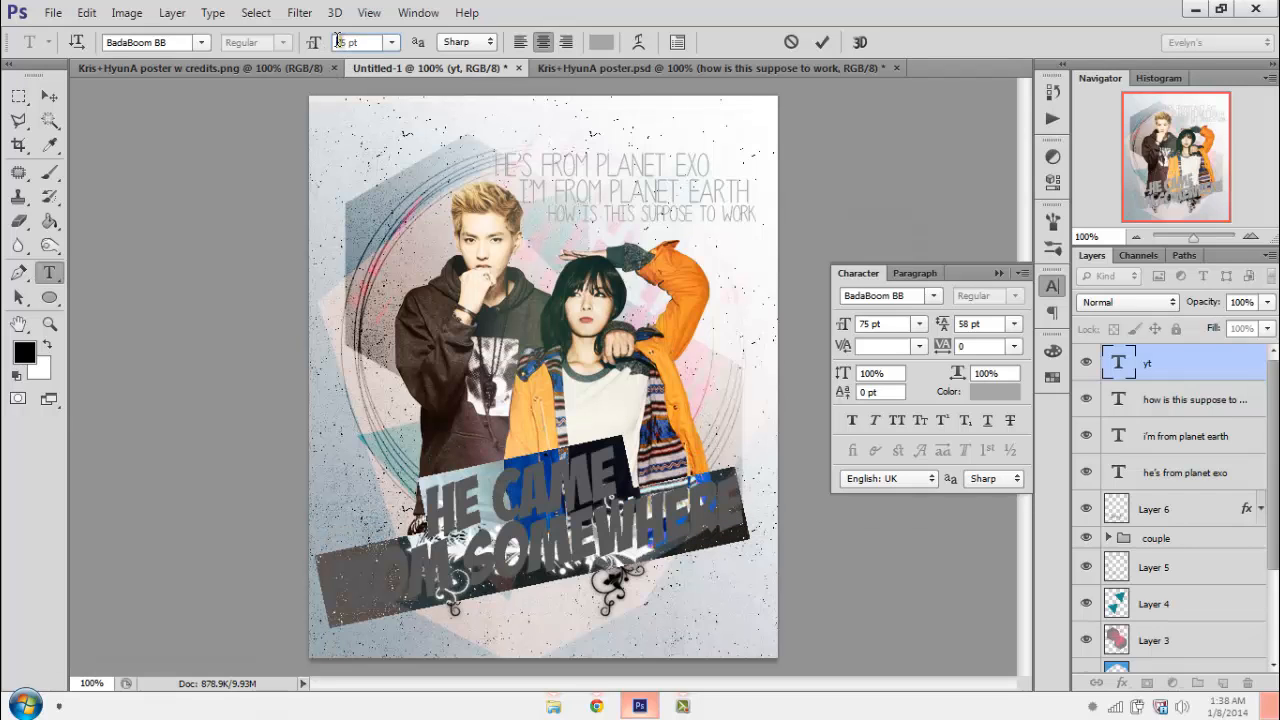
{"action": "type", "text": "8"}
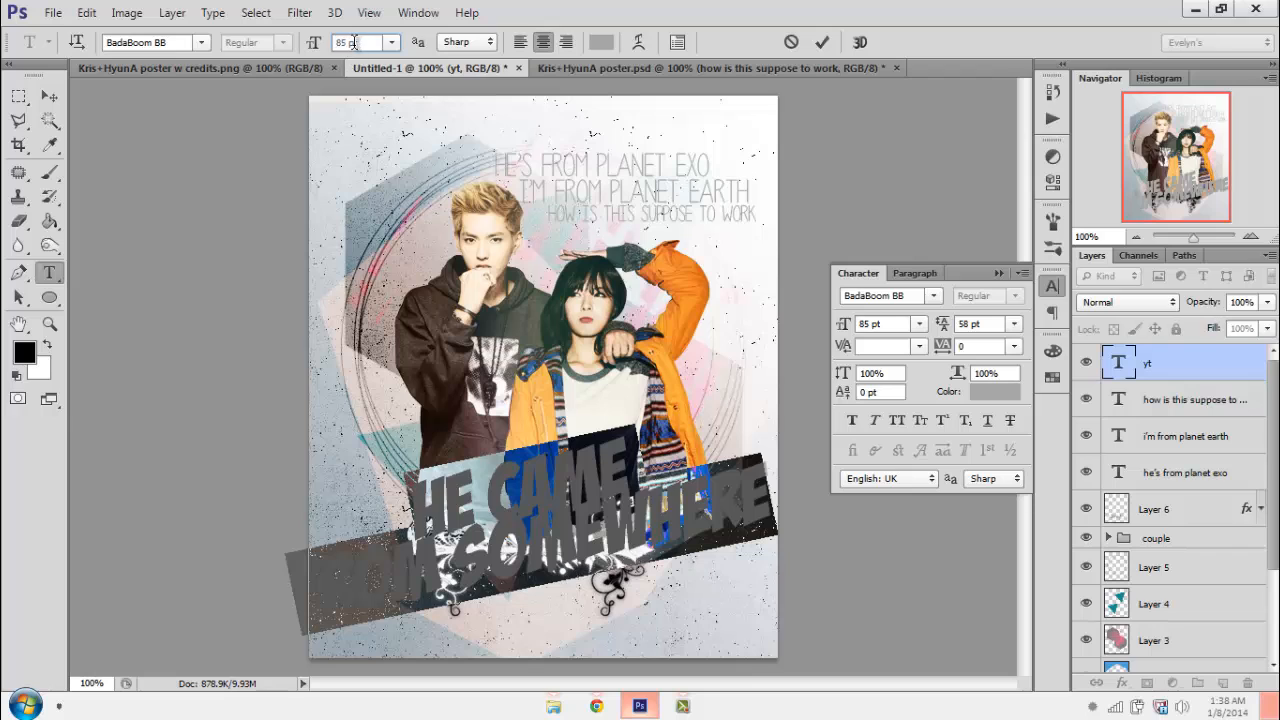
{"action": "key", "text": "Down"}
{"action": "key", "text": "Down"}
{"action": "key", "text": "Down"}
{"action": "key", "text": "Down"}
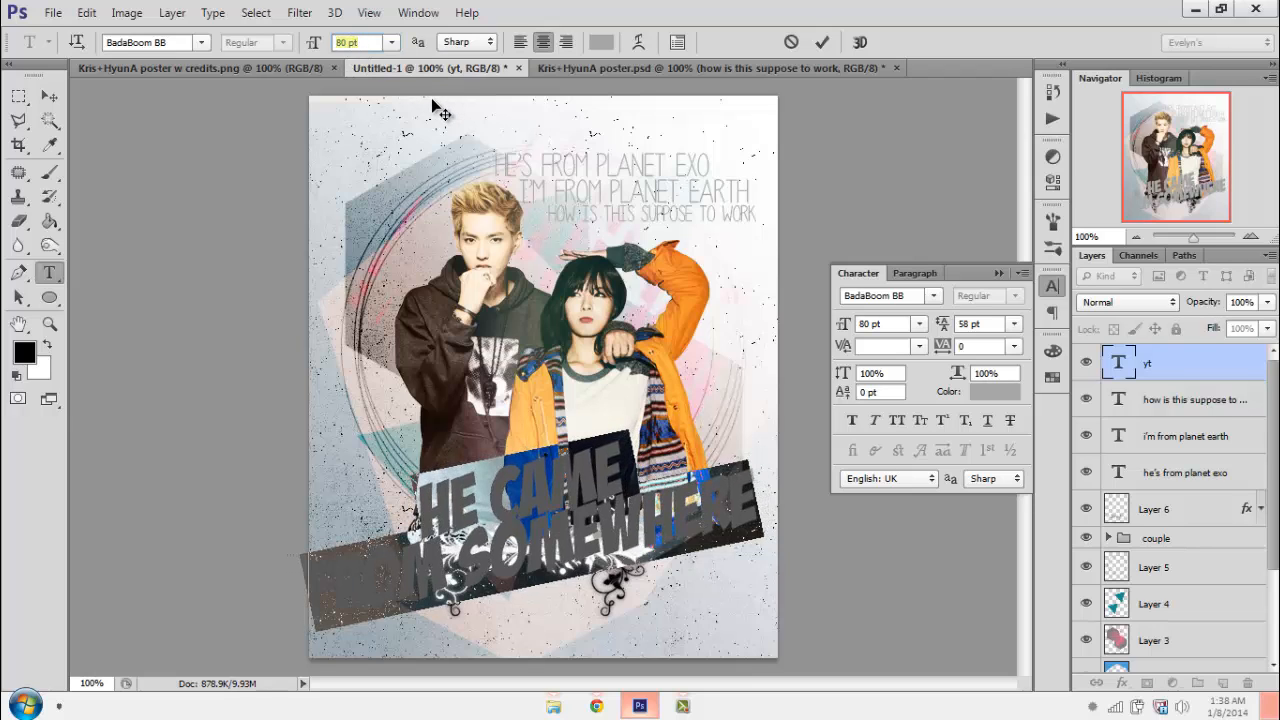
{"action": "left_click", "coordinate": [822, 42]}
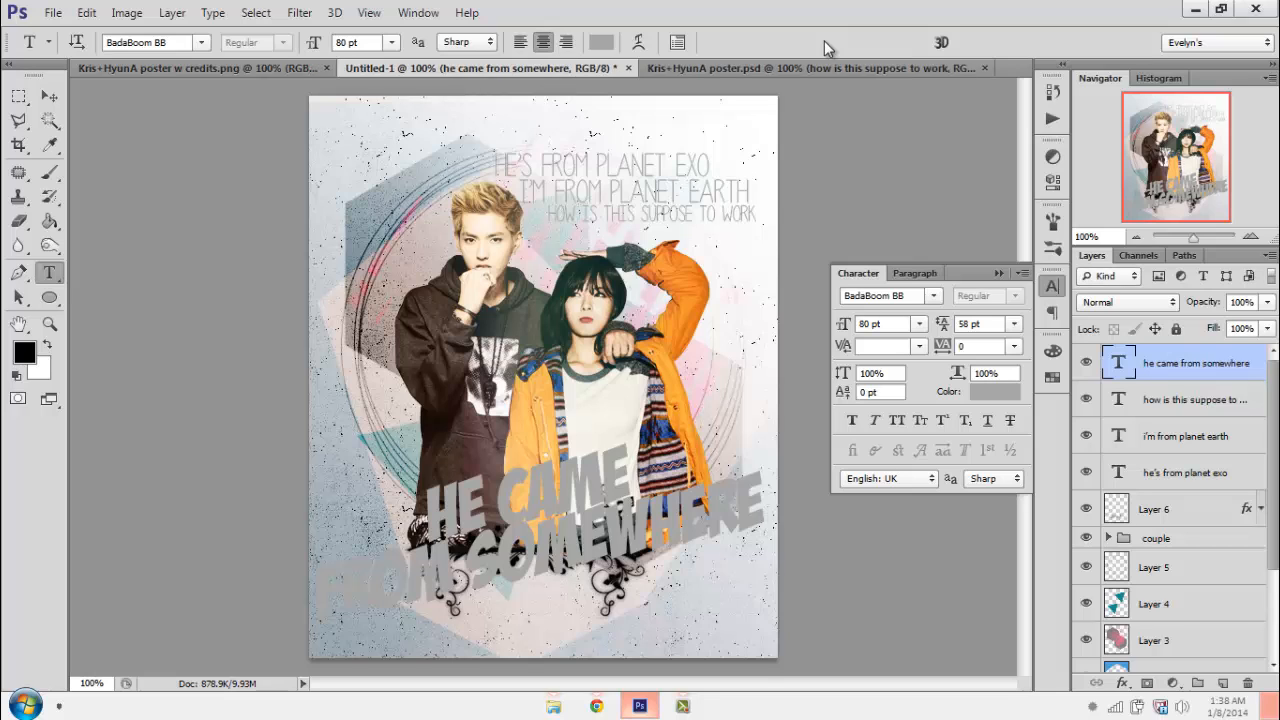
- Center the title horizontally on the whole canvas and clear the selection
{"action": "key", "text": "ctrl+a"}
{"action": "key", "text": "v"}
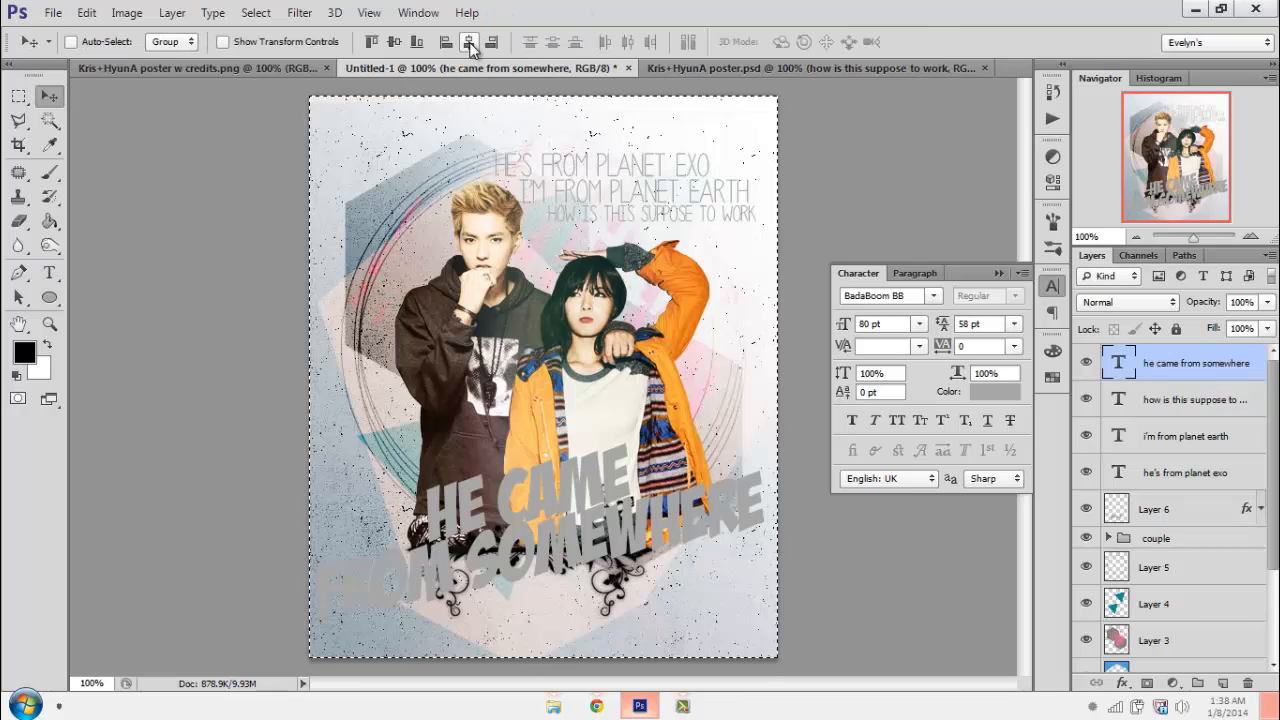
{"action": "left_click", "coordinate": [469, 43]}
{"action": "key", "text": "ctrl+d"}
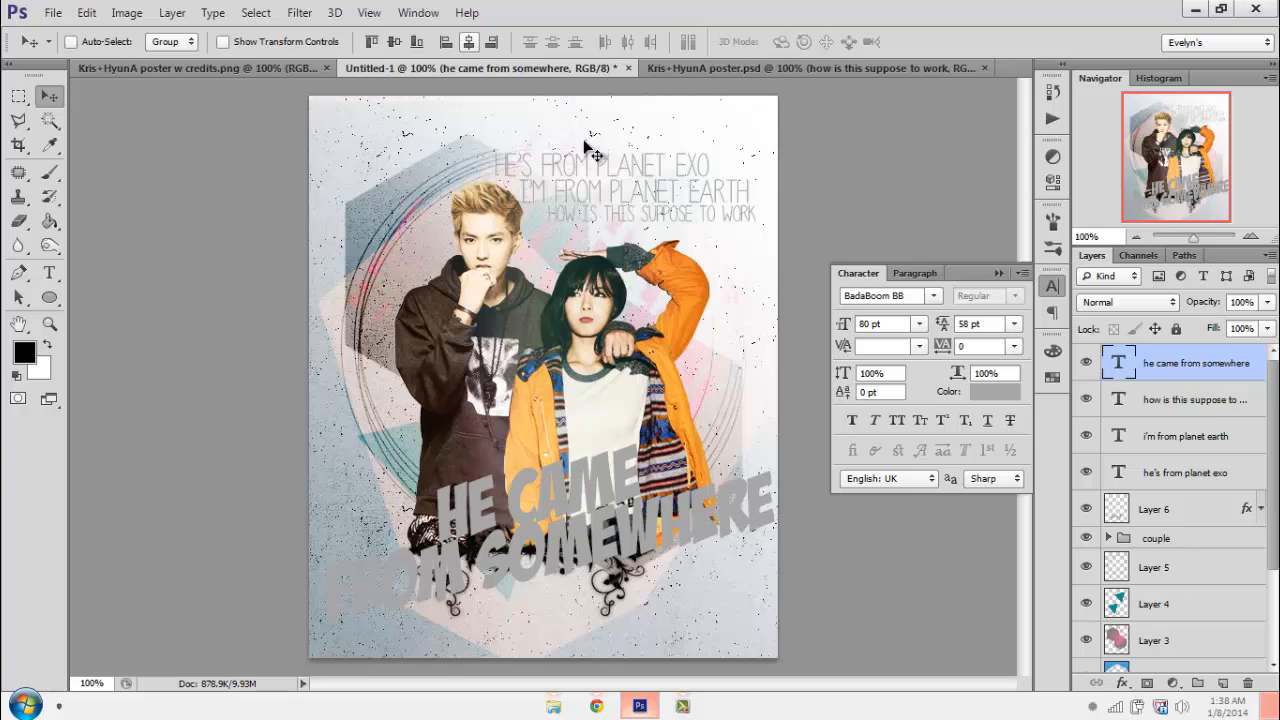
- Add a 3 px outside Stroke layer style to the "he came from somewhere" title
{"action": "double_click", "coordinate": [1256, 362]}
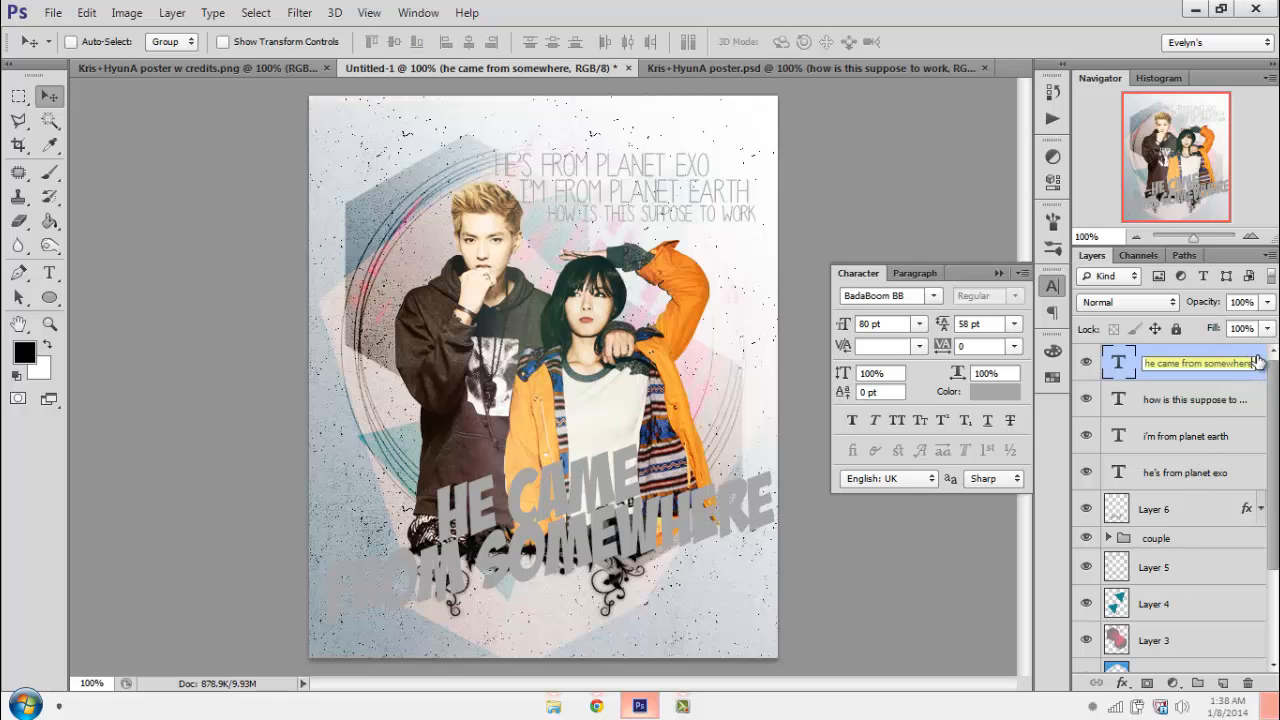
{"action": "key", "text": "Return"}
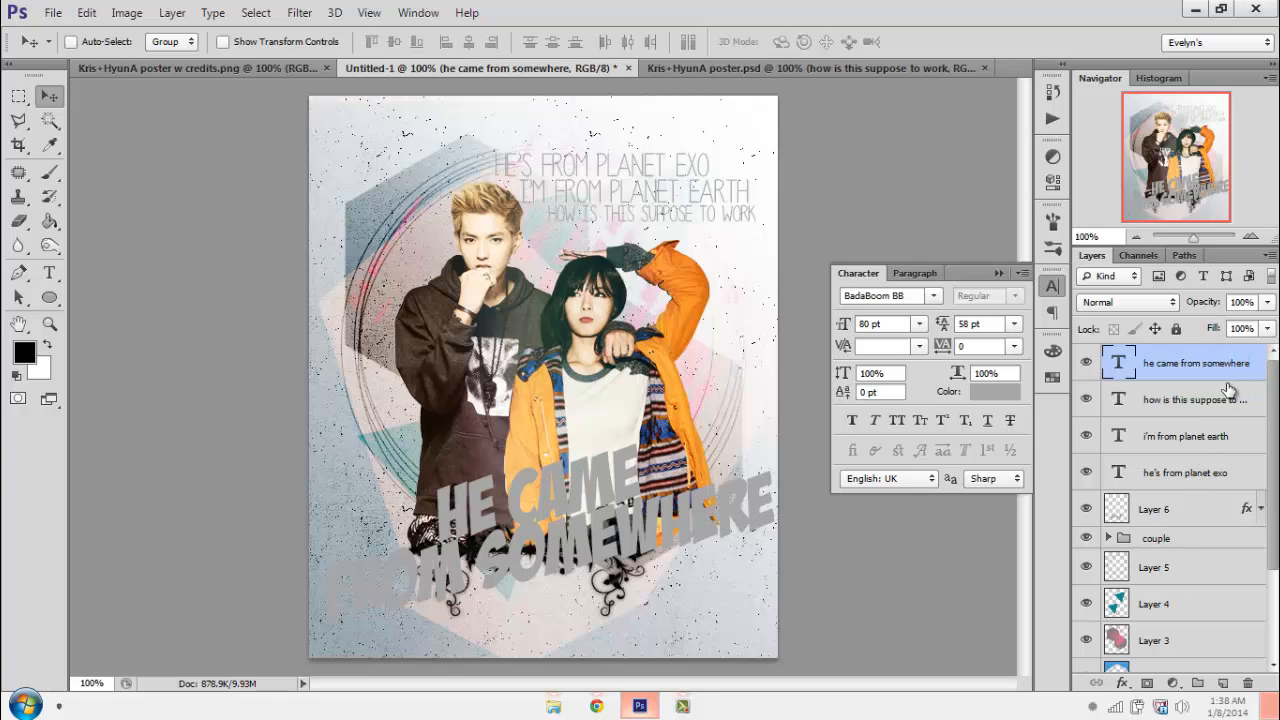
{"action": "double_click", "coordinate": [1228, 390]}
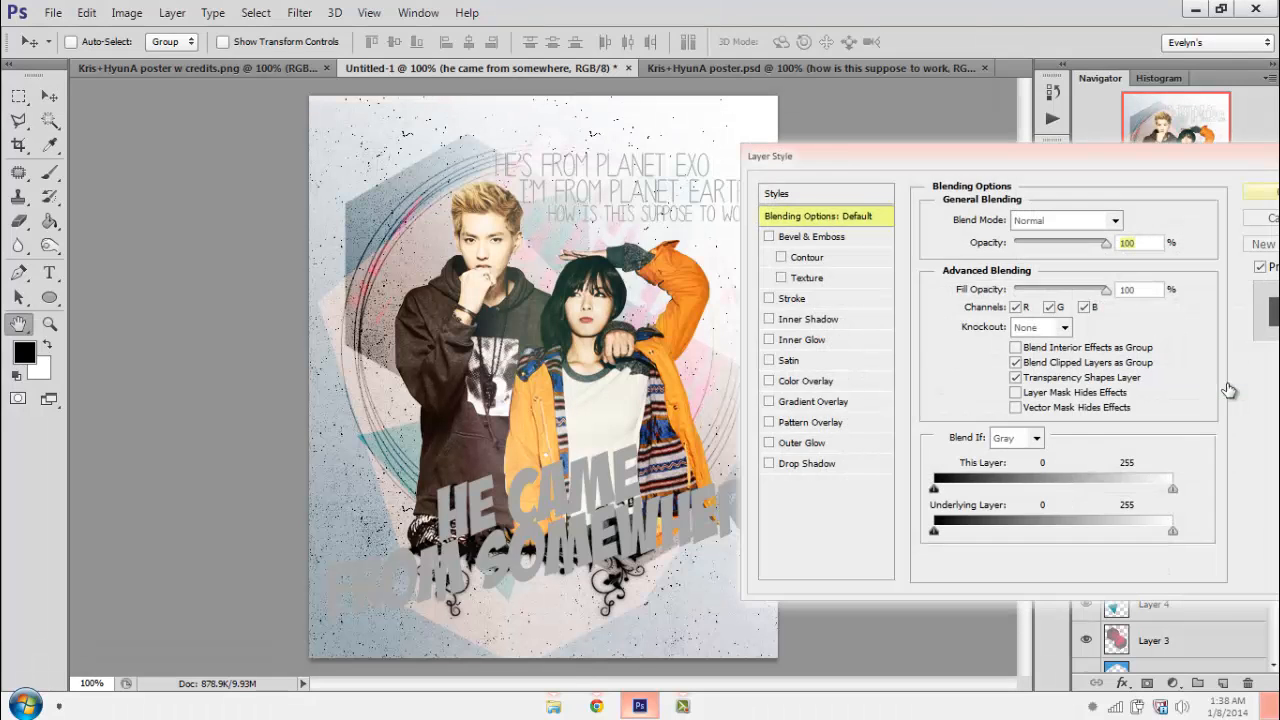
{"action": "left_click", "coordinate": [769, 298]}
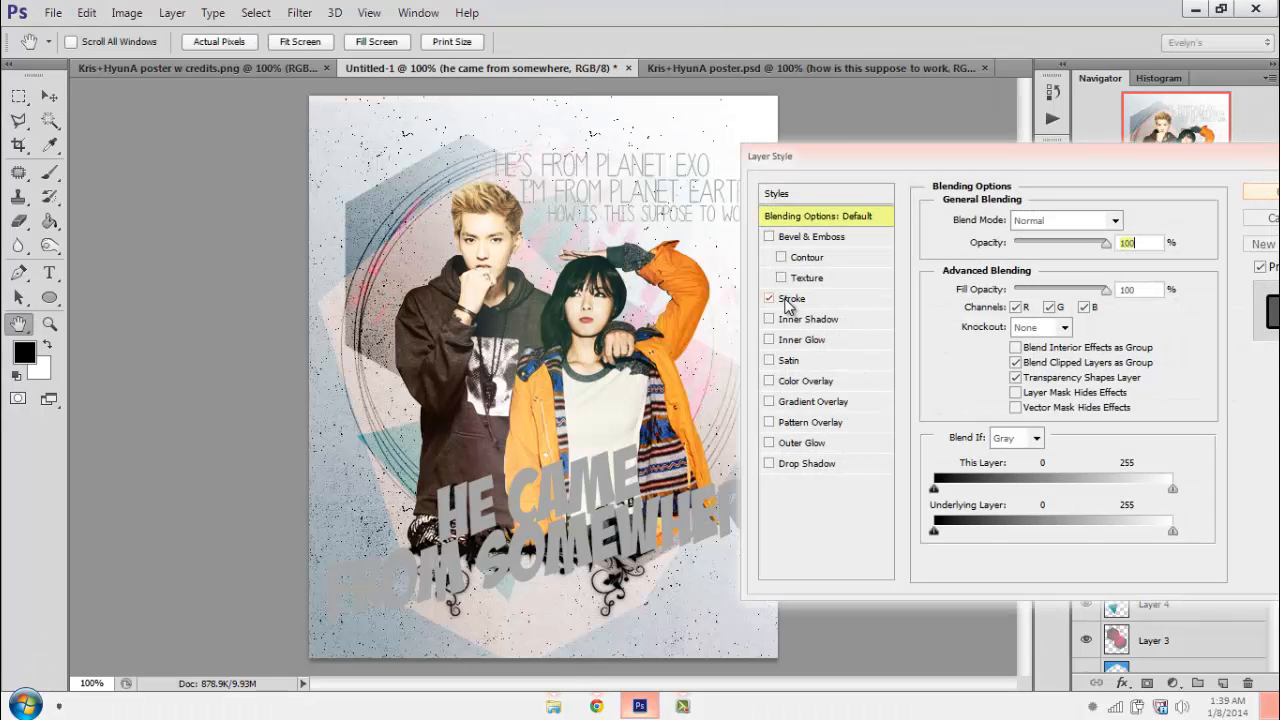
{"action": "left_click", "coordinate": [805, 299]}
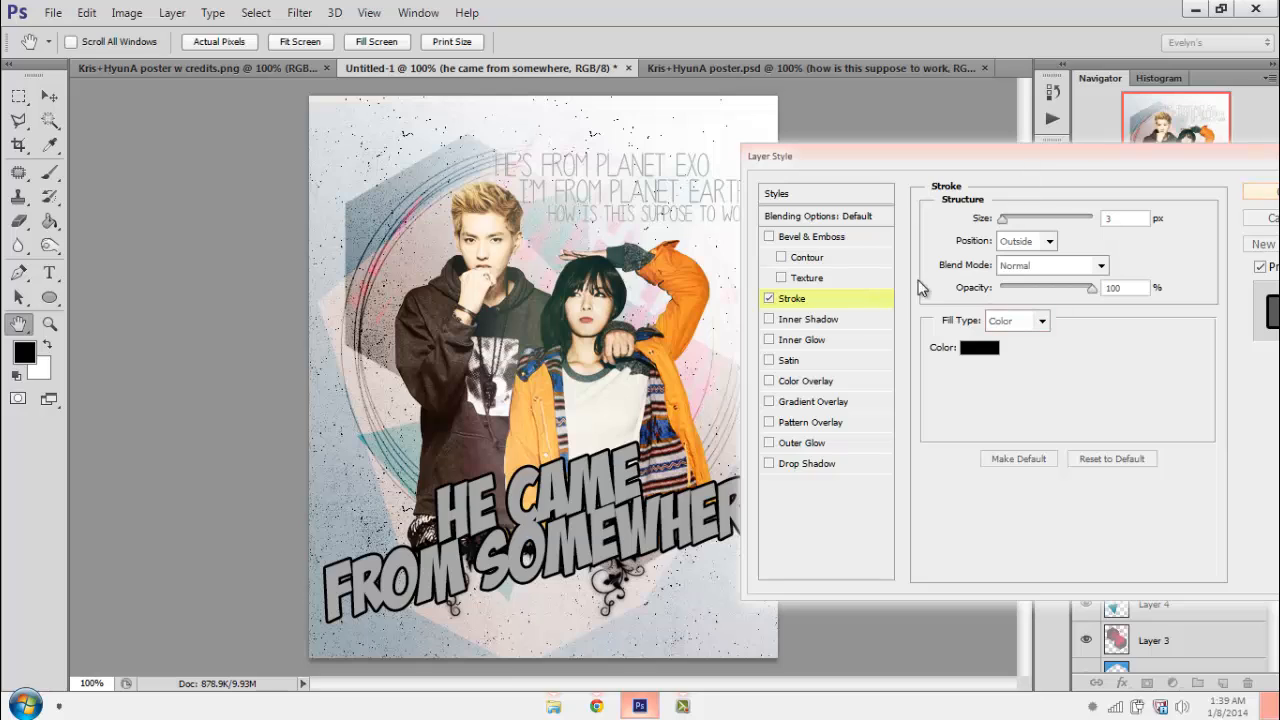
- Add a Drop Shadow to the title with size 0 px, Normal blend mode and 100% opacity
{"action": "left_click", "coordinate": [800, 465]}
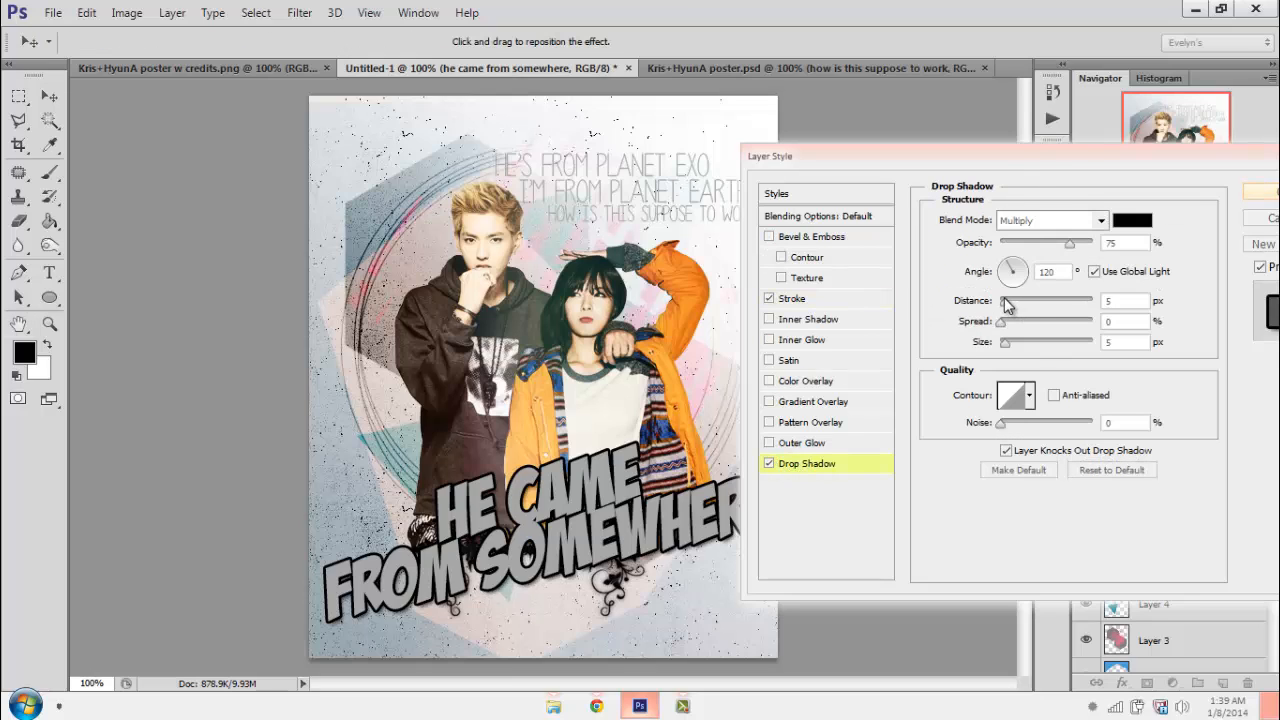
{"action": "left_click_drag", "start_coordinate": [1009, 341], "coordinate": [929, 348]}
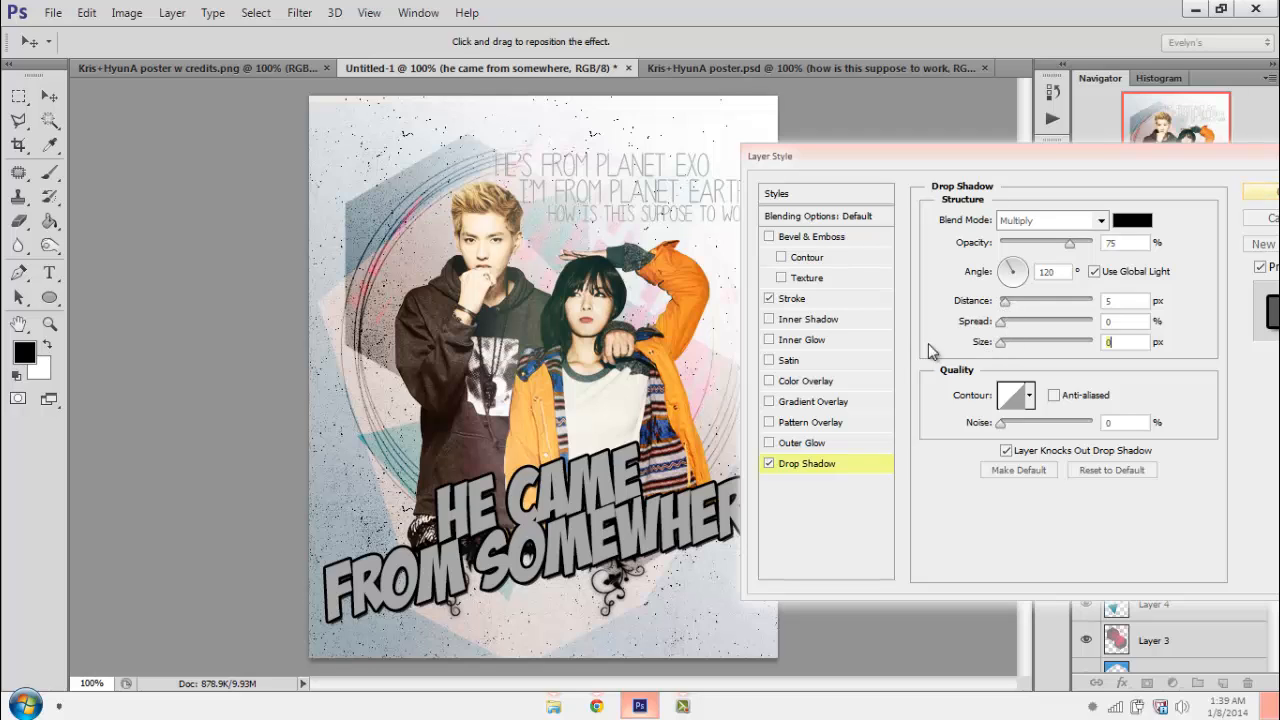
{"action": "left_click", "coordinate": [1100, 222]}
{"action": "left_click", "coordinate": [1047, 245]}
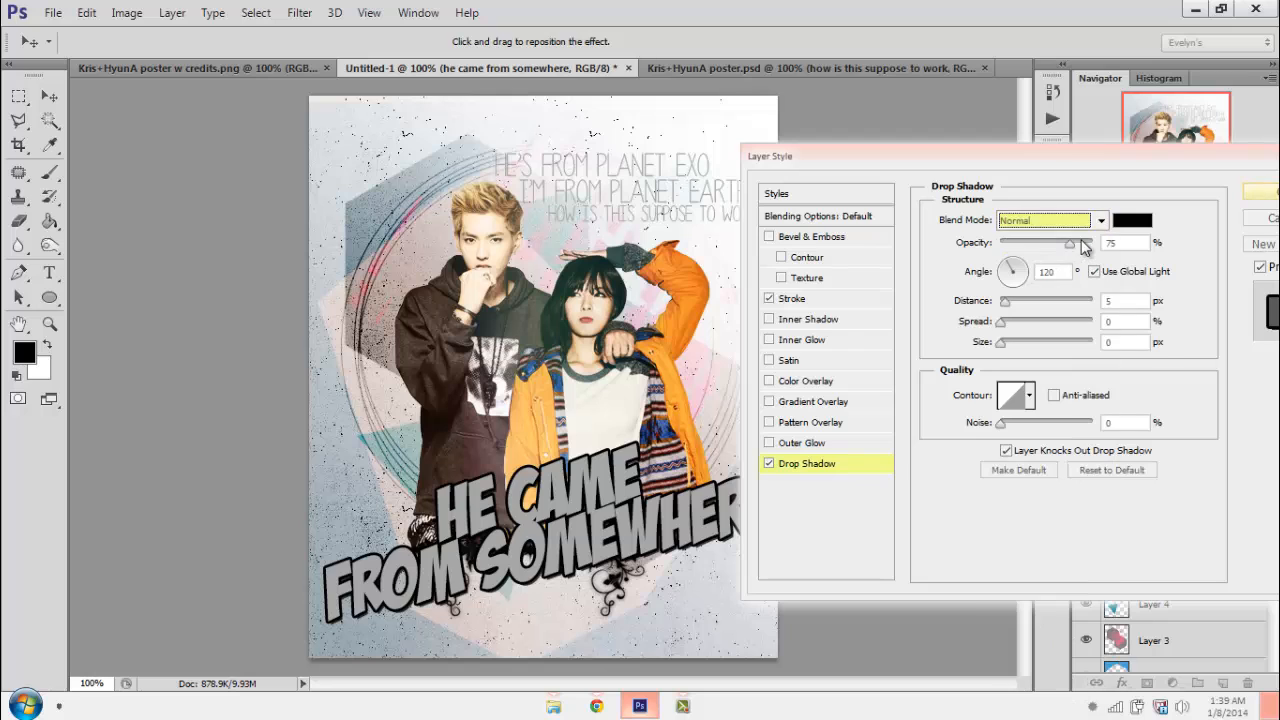
{"action": "left_click_drag", "start_coordinate": [1069, 243], "coordinate": [1175, 250]}
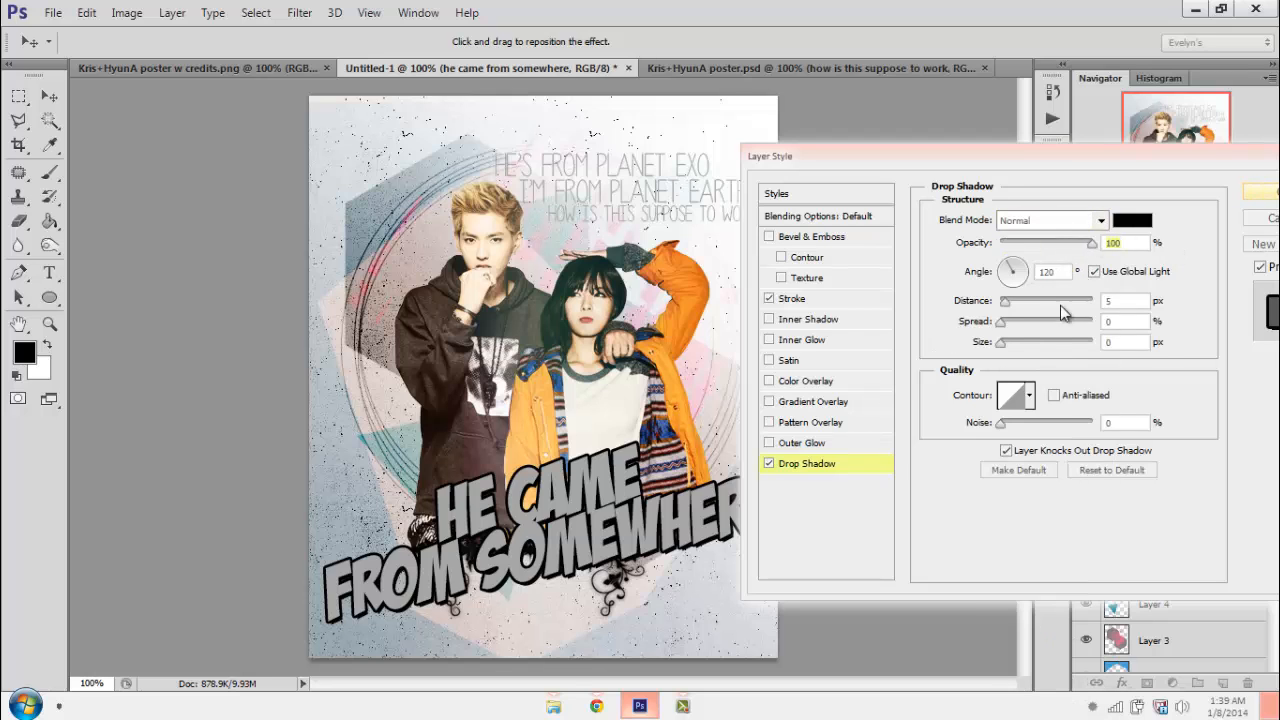
- Try #e0e0e0 as the title's drop shadow color
{"action": "left_click", "coordinate": [1131, 221]}
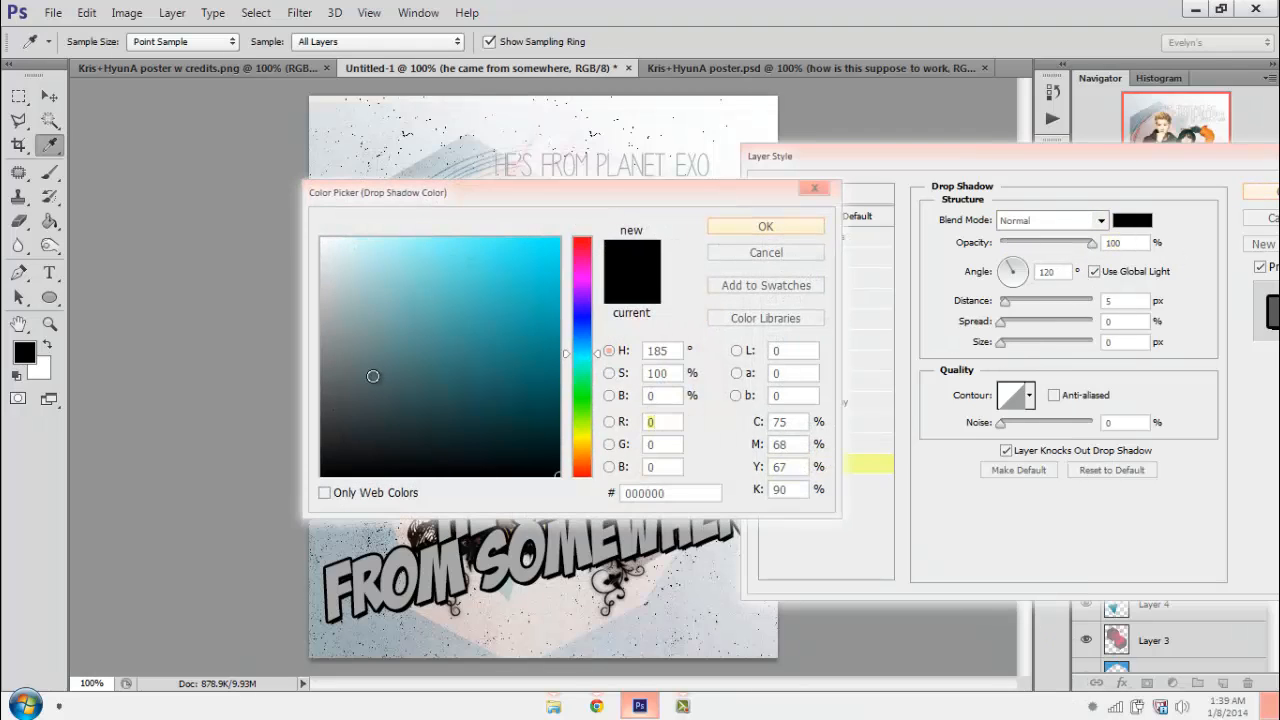
{"action": "left_click", "coordinate": [322, 448]}
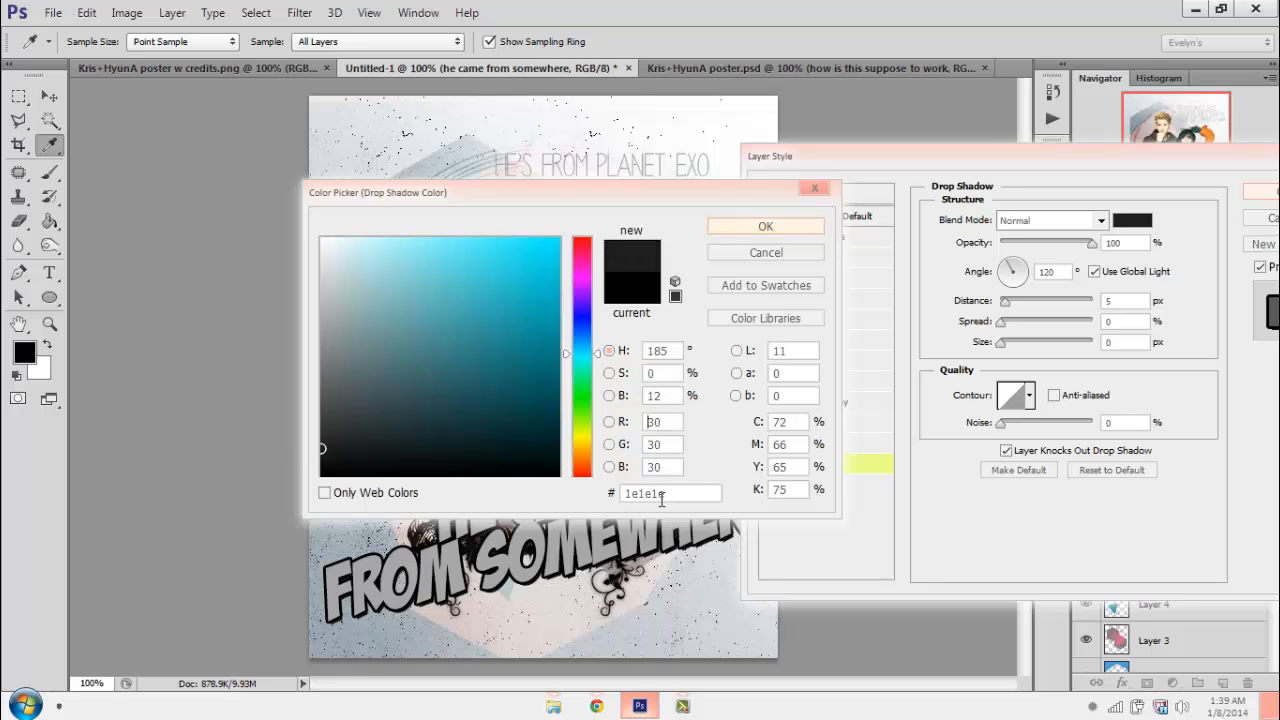
{"action": "key", "text": "ctrl+a"}
{"action": "type", "text": "e0"}
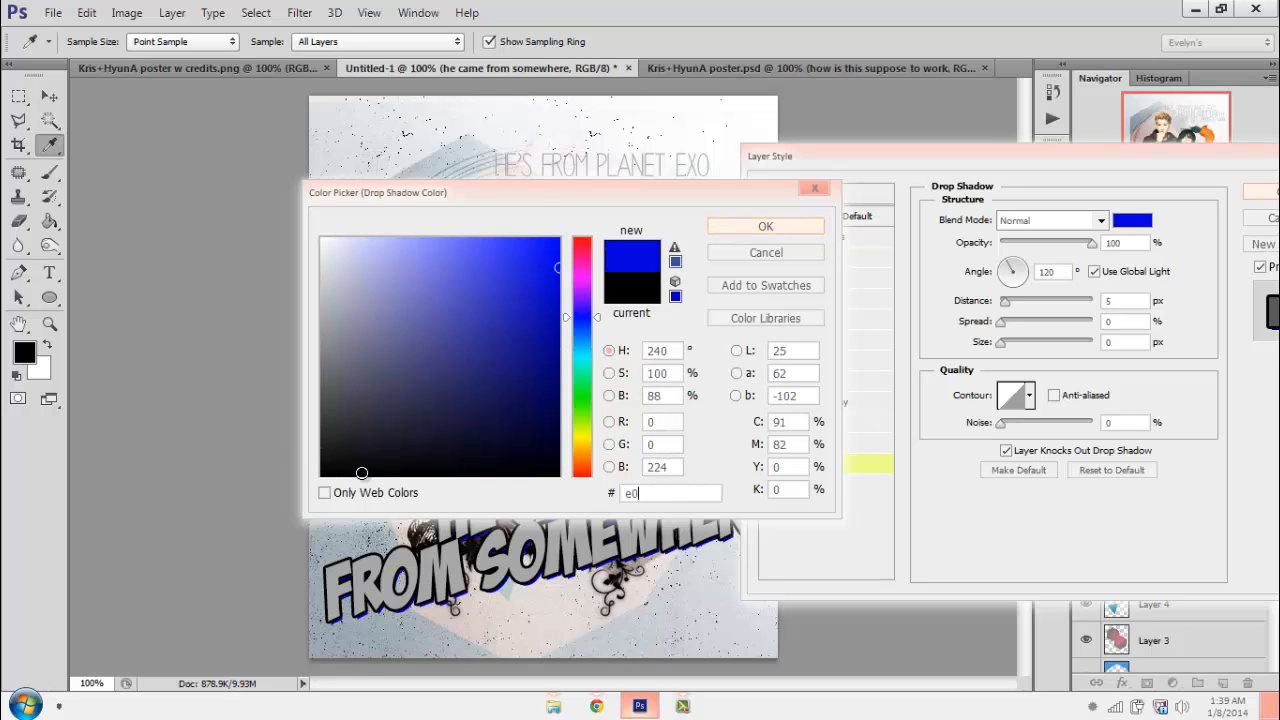
{"action": "type", "text": "e0e0"}
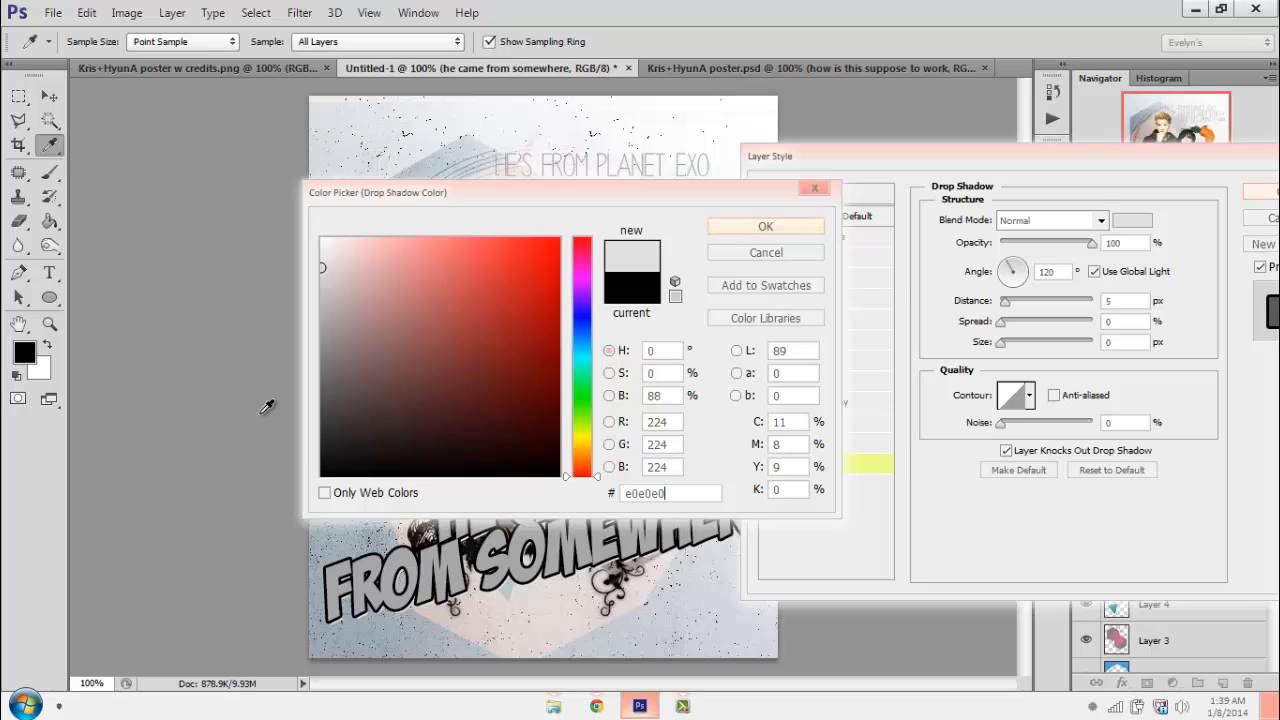
{"action": "double_click", "coordinate": [670, 493]}
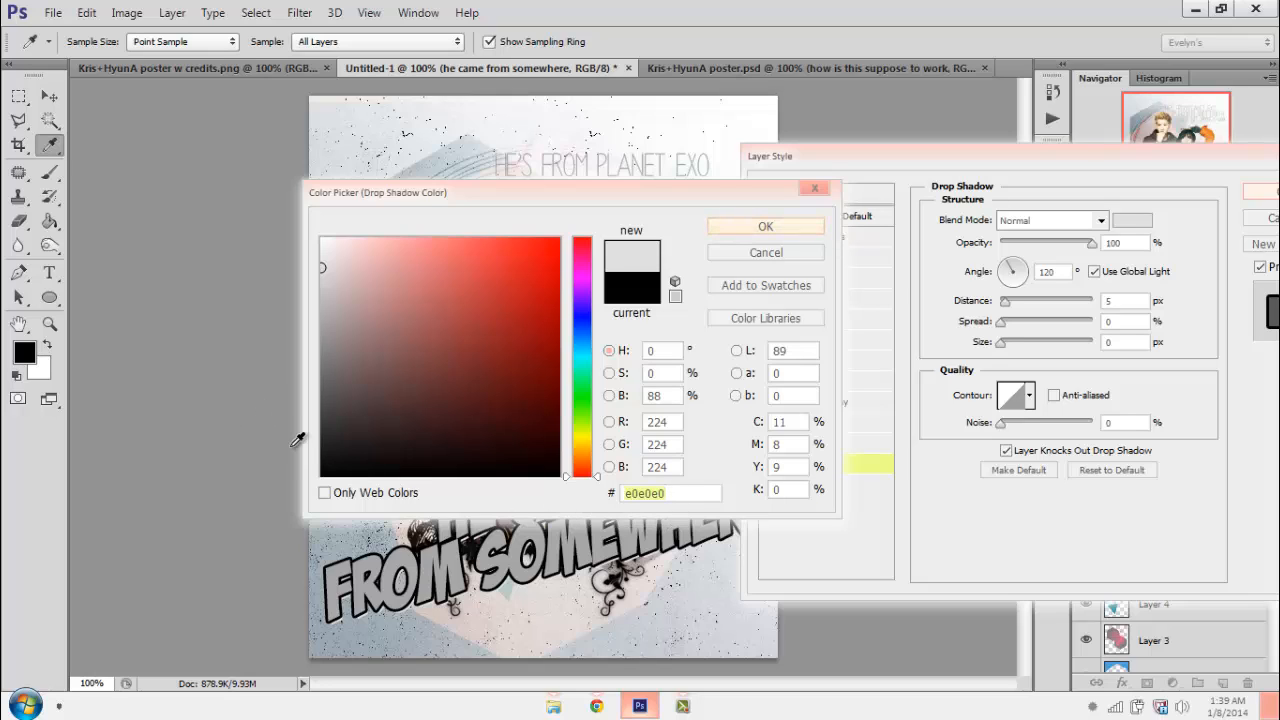
- Set the title's drop shadow color to #101010
{"action": "left_click", "coordinate": [322, 451]}
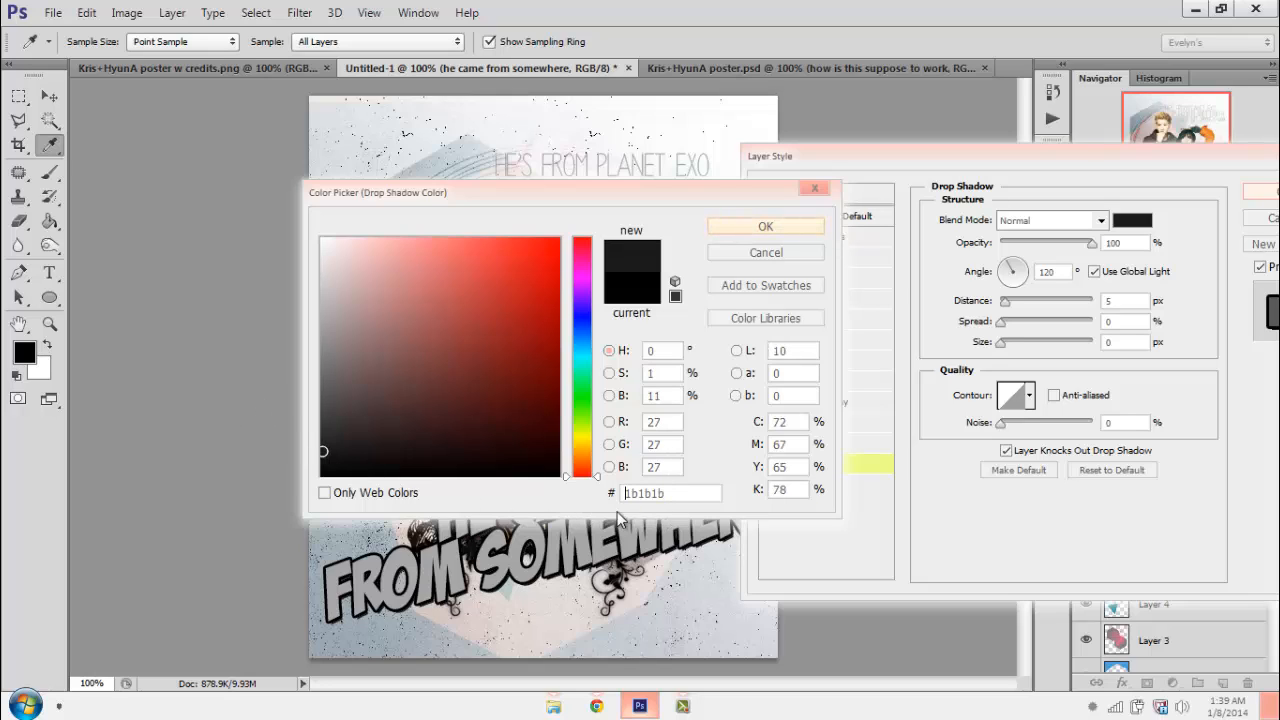
{"action": "double_click", "coordinate": [687, 494]}
{"action": "type", "text": "10"}
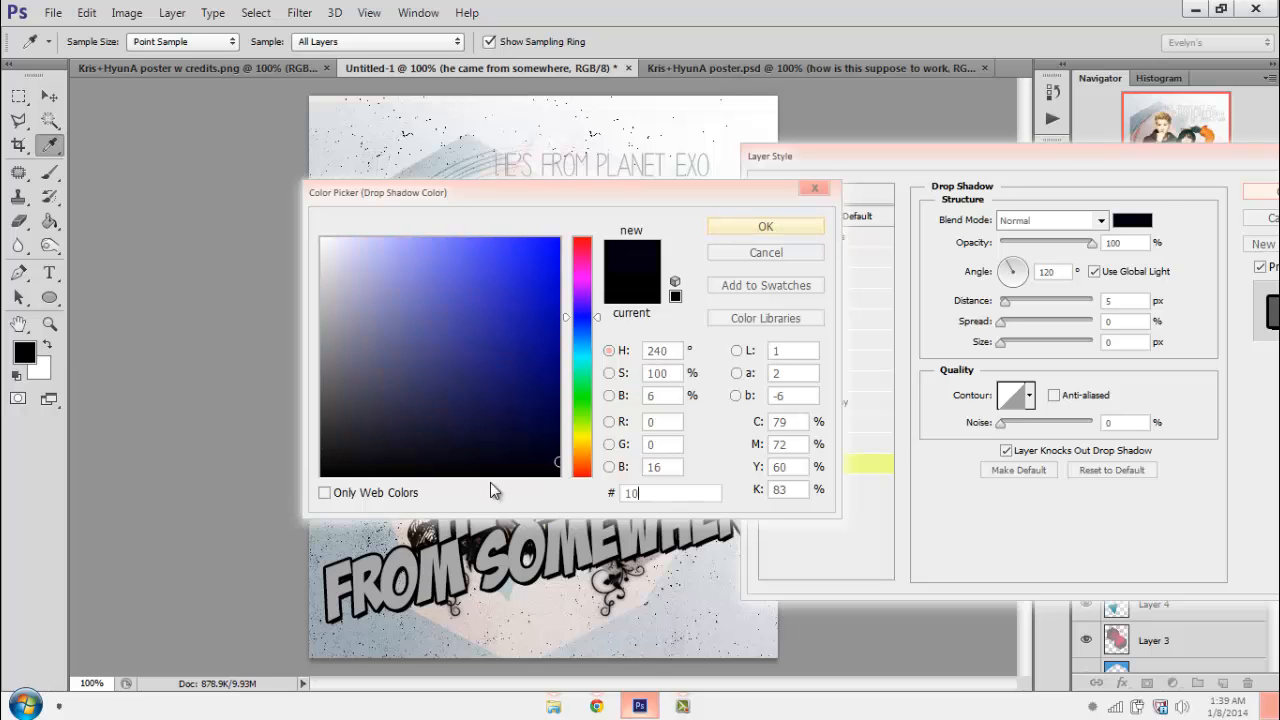
{"action": "type", "text": "1010"}
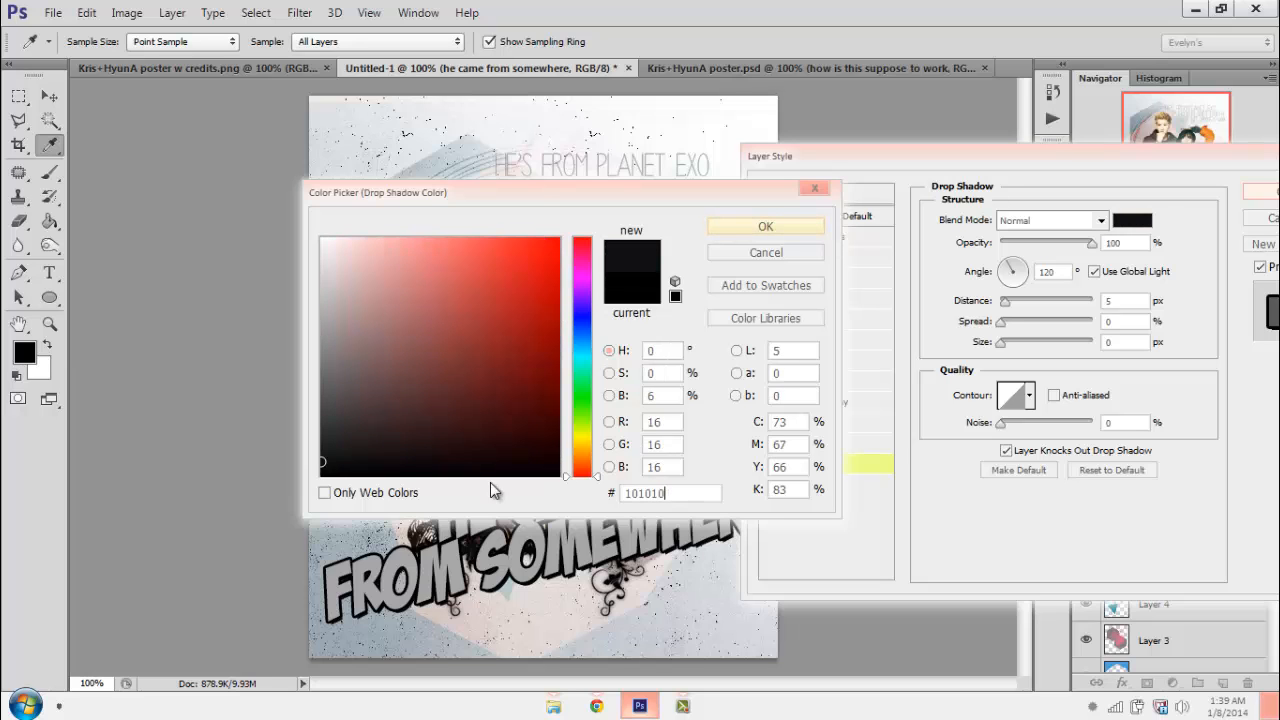
{"action": "key", "text": "Return"}
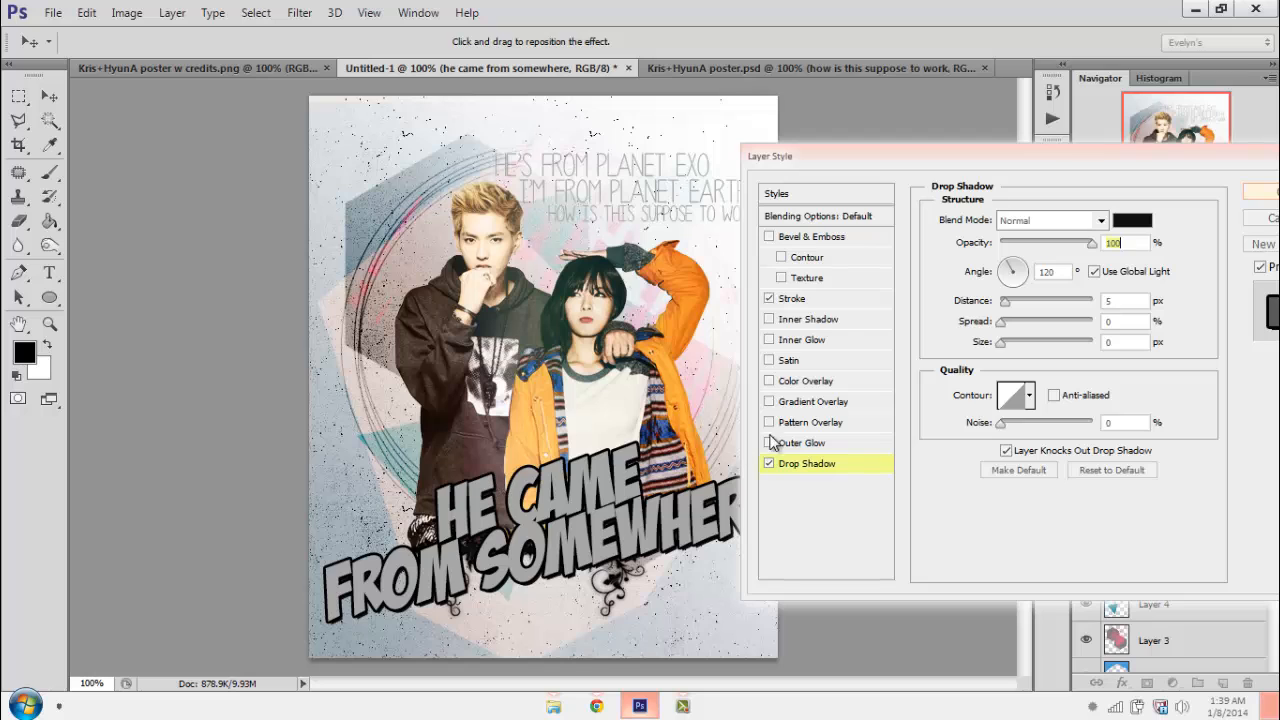
- Set the title's Stroke color to #101010
{"action": "left_click", "coordinate": [792, 299]}
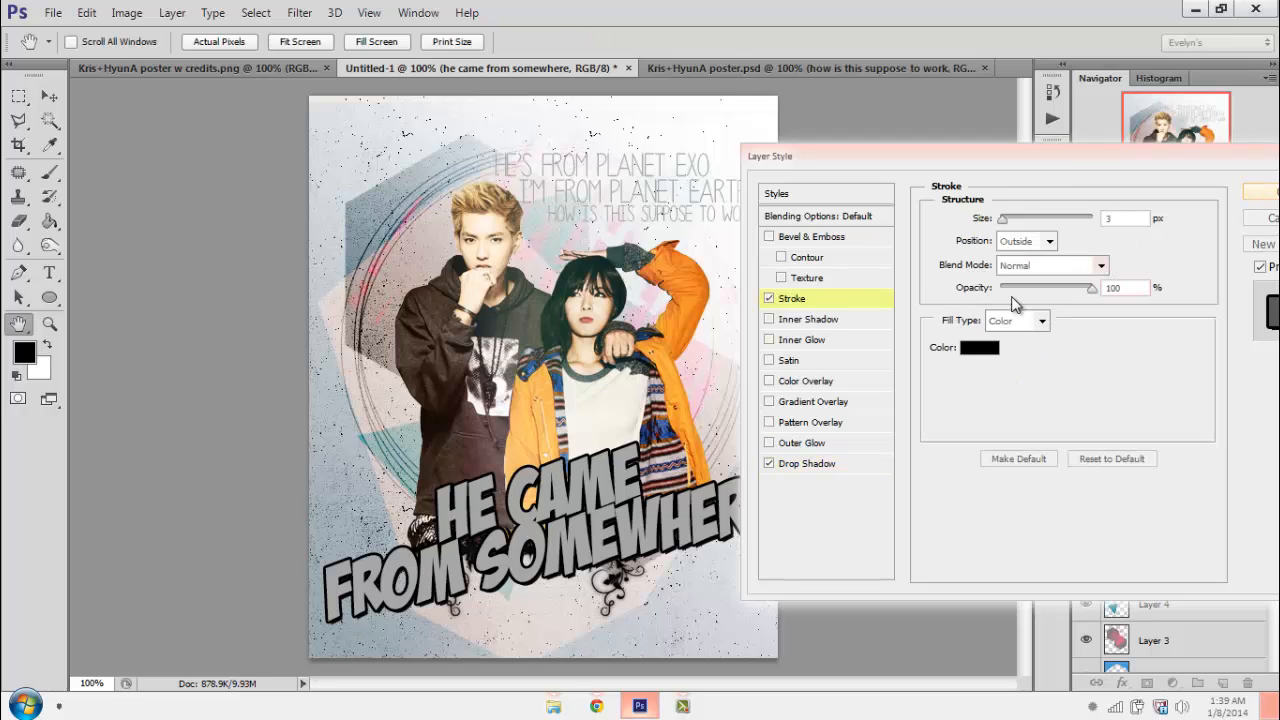
{"action": "left_click", "coordinate": [979, 349]}
{"action": "left_click", "coordinate": [687, 496]}
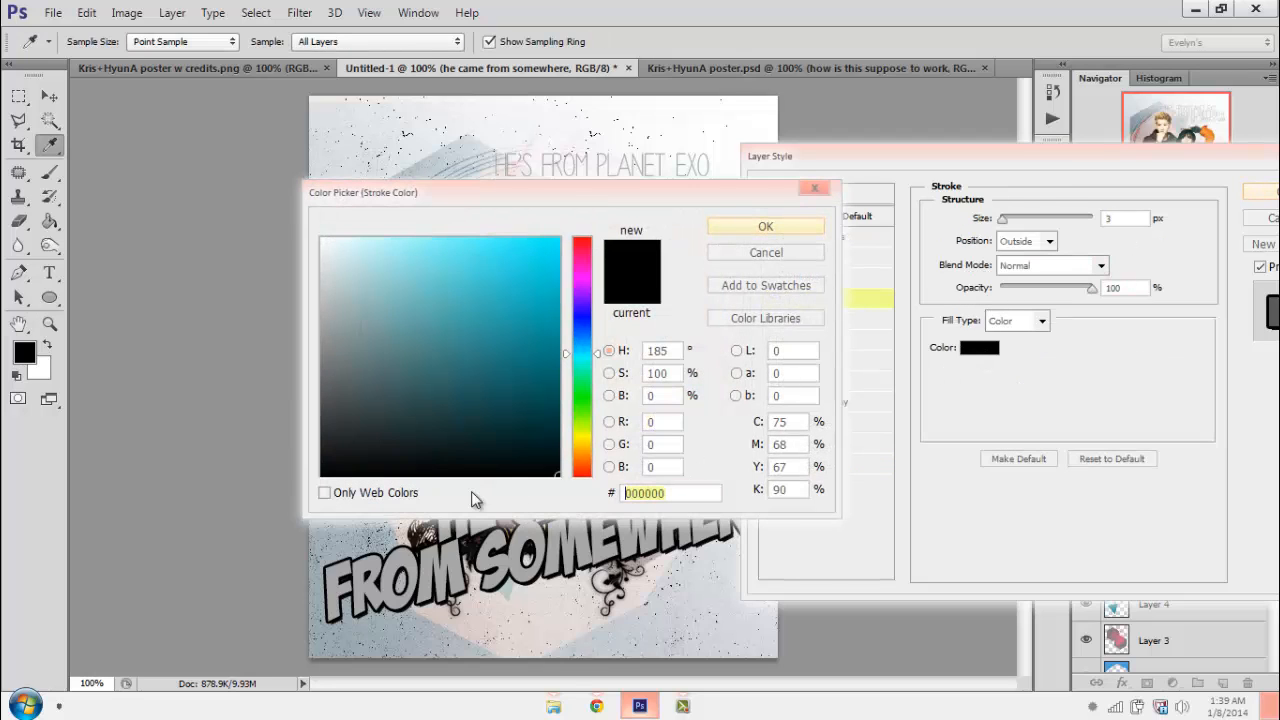
{"action": "type", "text": "101010"}
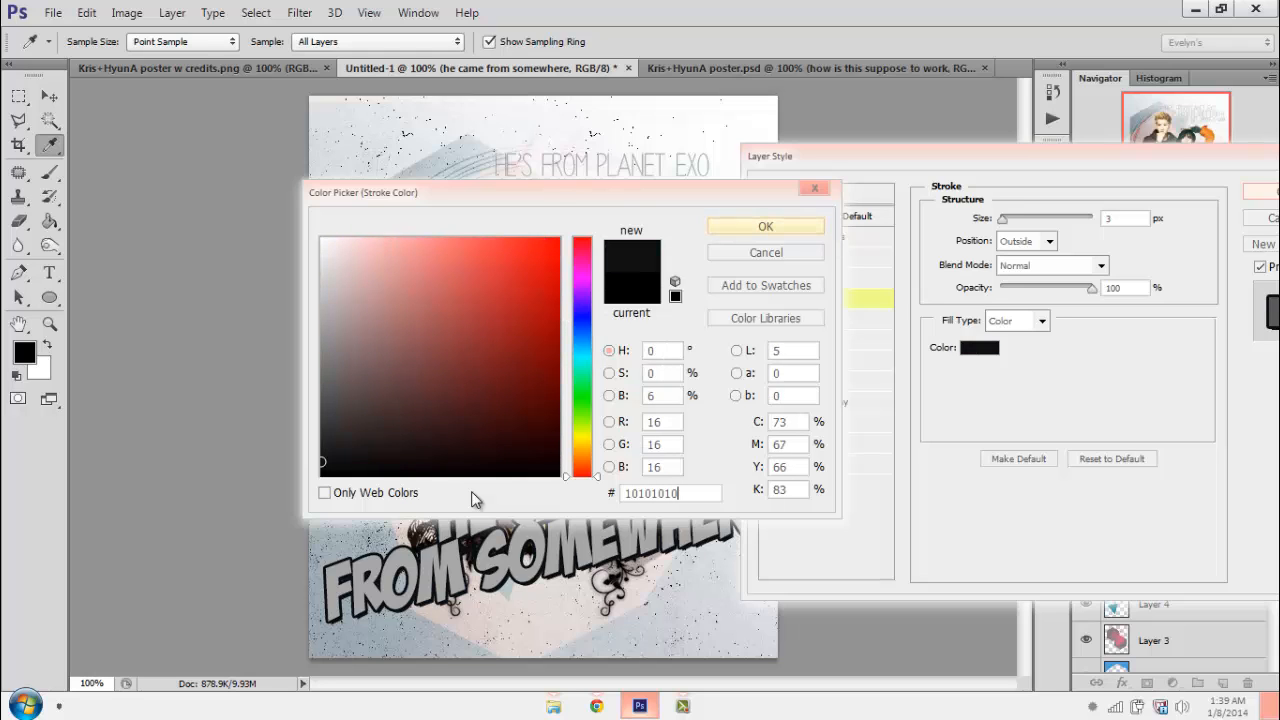
{"action": "key", "text": "Return"}
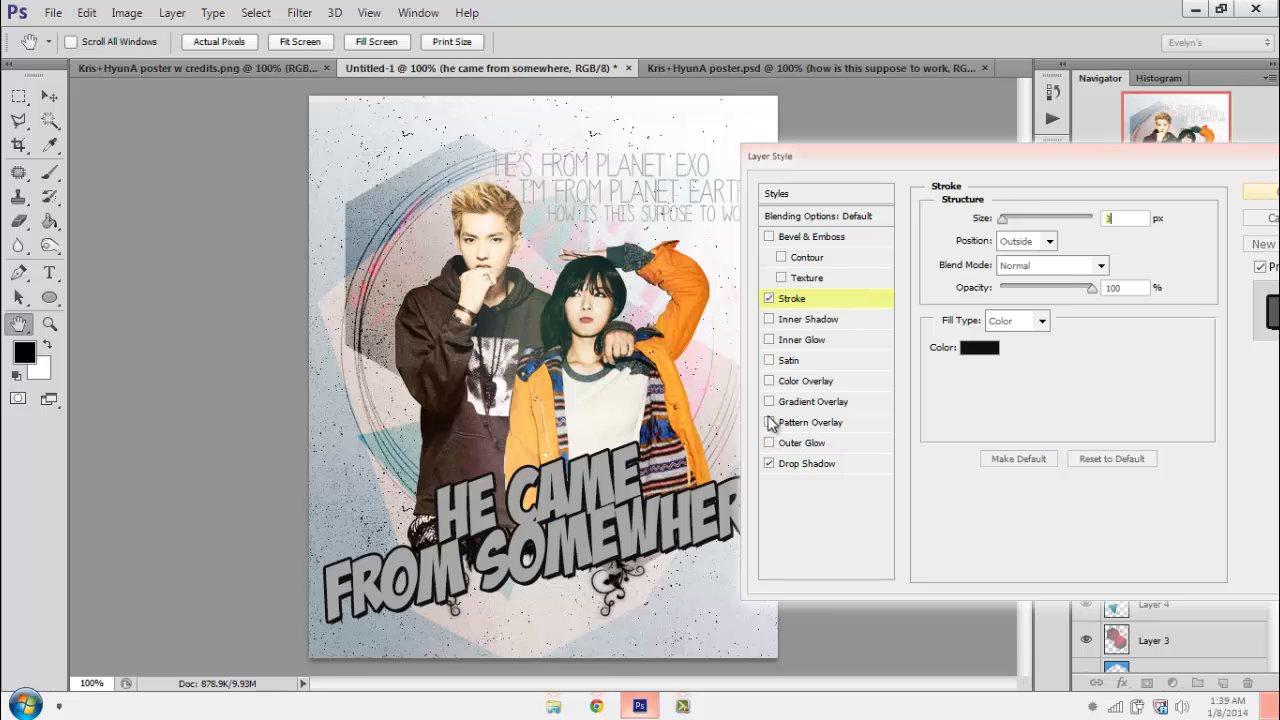
- Add a linear Gradient Overlay to the title and sample its starting color from the poster's blue-gray background
{"action": "left_click", "coordinate": [795, 402]}
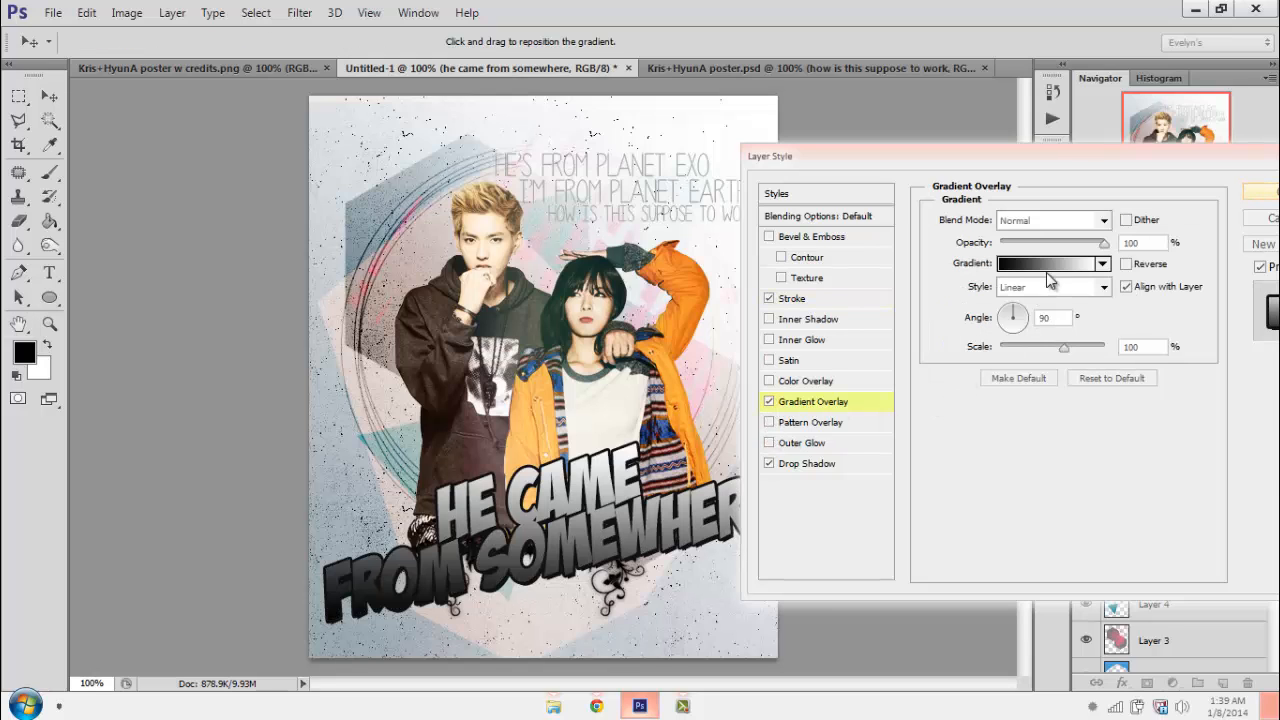
{"action": "left_click", "coordinate": [1103, 264]}
{"action": "scroll", "coordinate": [1000, 355], "scroll_direction": "down", "scroll_amount": 4}
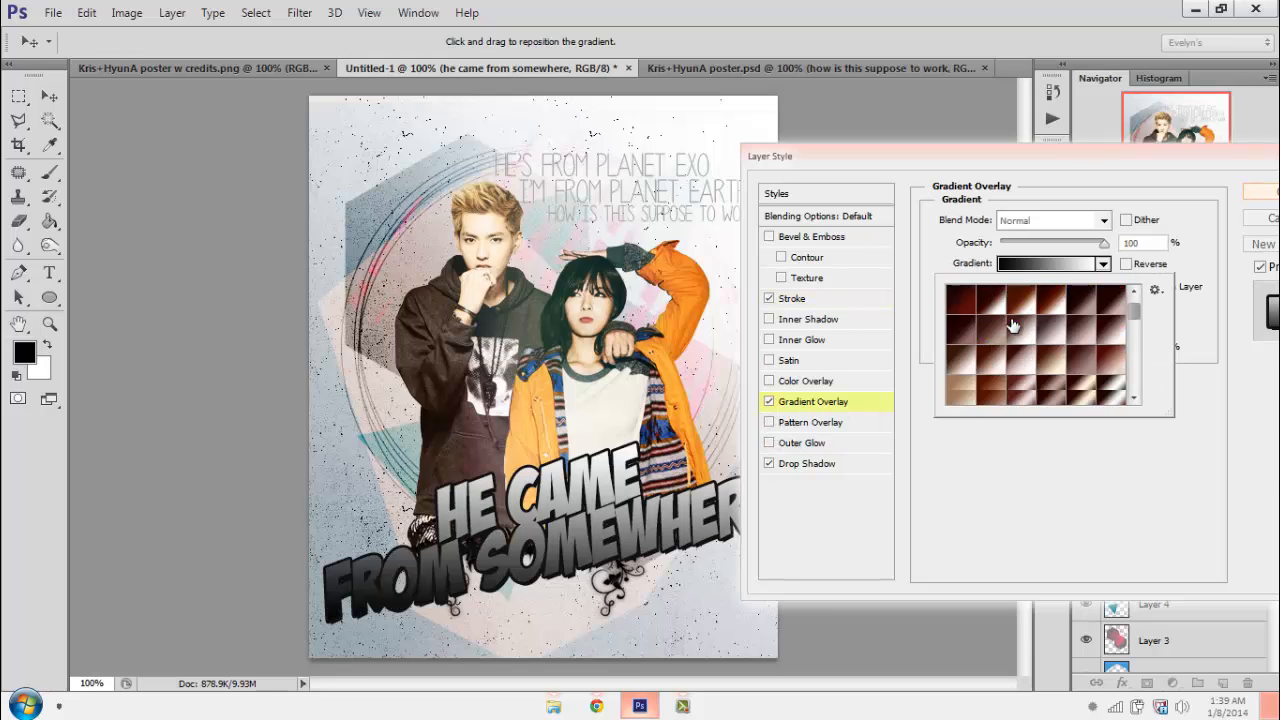
{"action": "scroll", "coordinate": [1001, 357], "scroll_direction": "down", "scroll_amount": 5}
{"action": "scroll", "coordinate": [1001, 357], "scroll_direction": "up", "scroll_amount": 10}
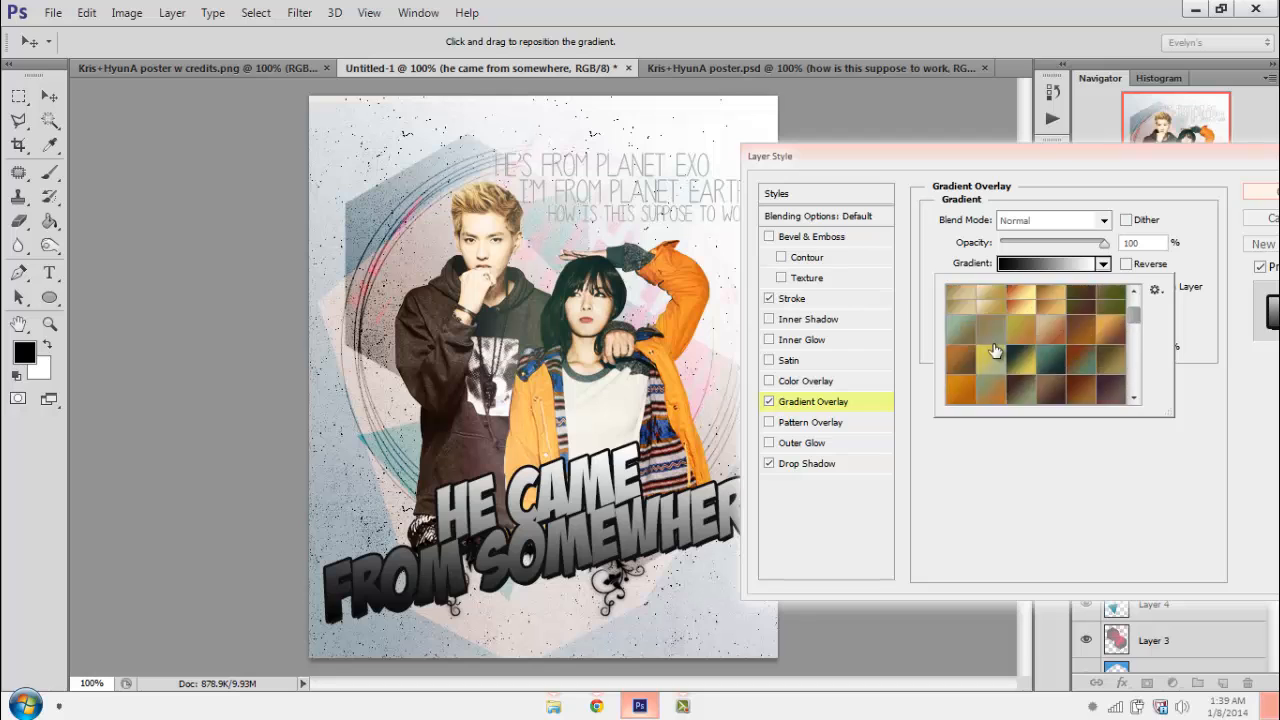
{"action": "left_click", "coordinate": [1026, 265]}
{"action": "left_click", "coordinate": [1026, 265]}
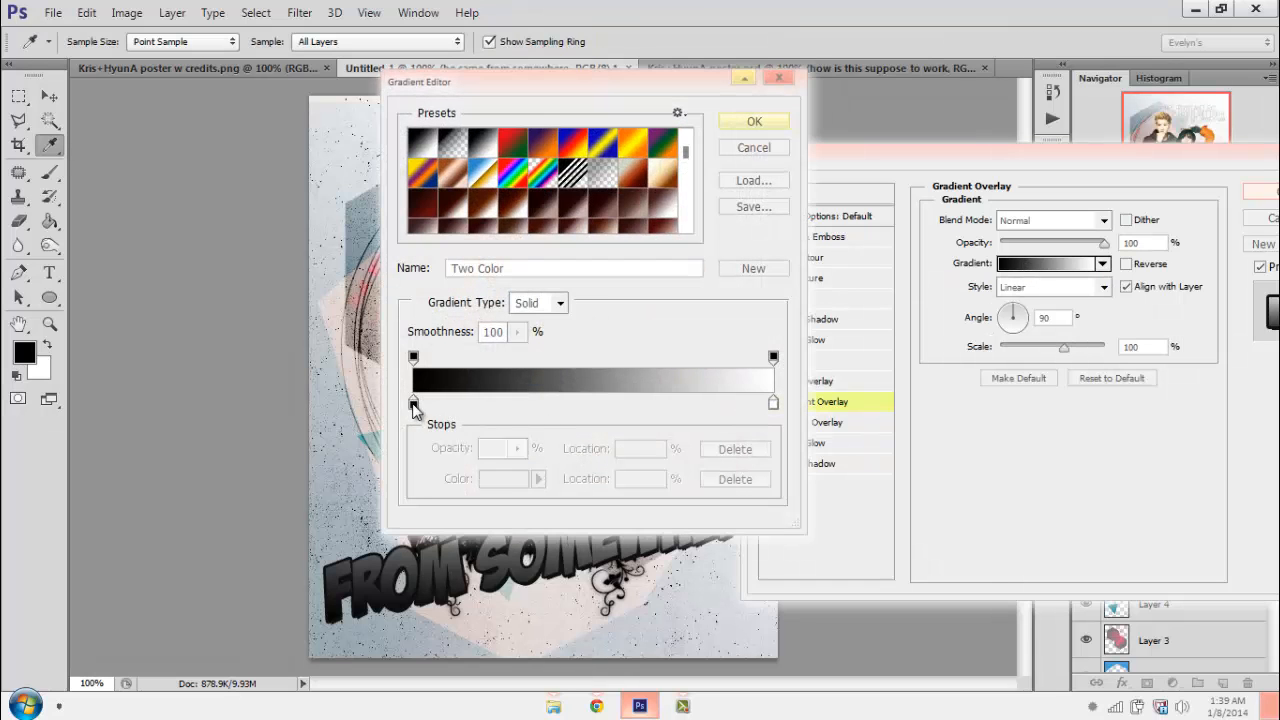
{"action": "left_click", "coordinate": [413, 403]}
{"action": "left_click", "coordinate": [351, 408]}
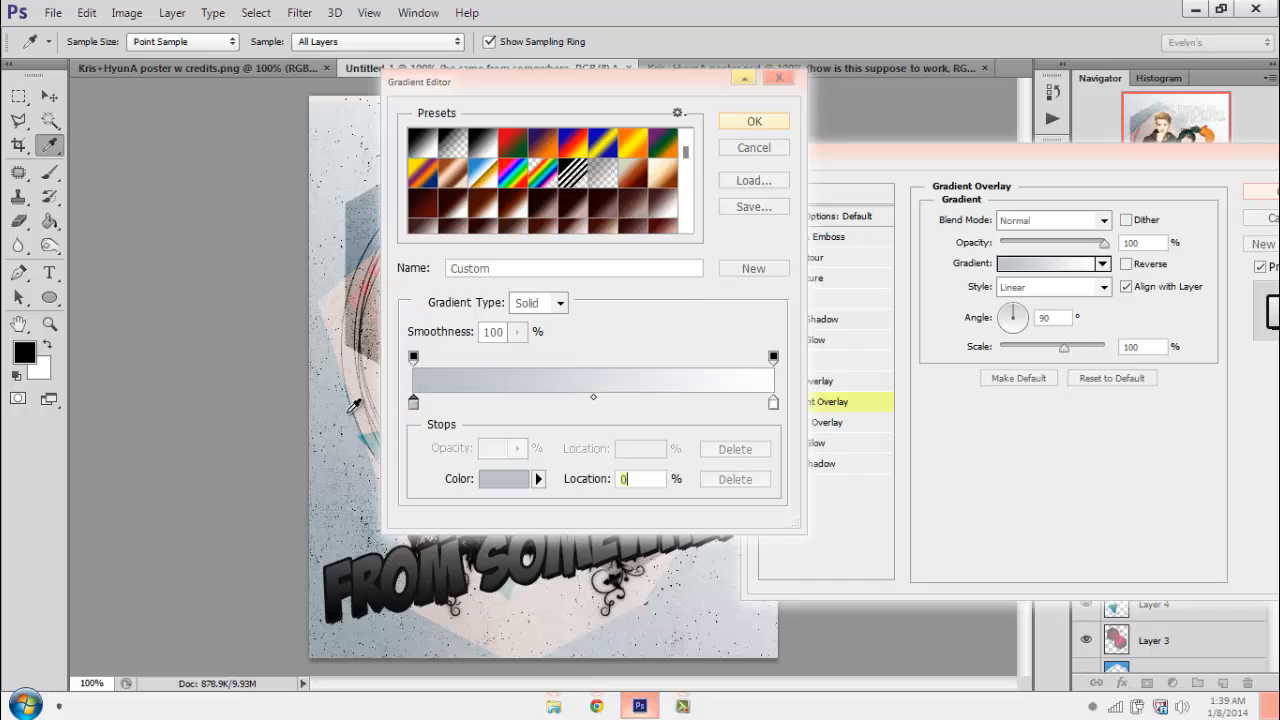
{"action": "left_click", "coordinate": [340, 500]}
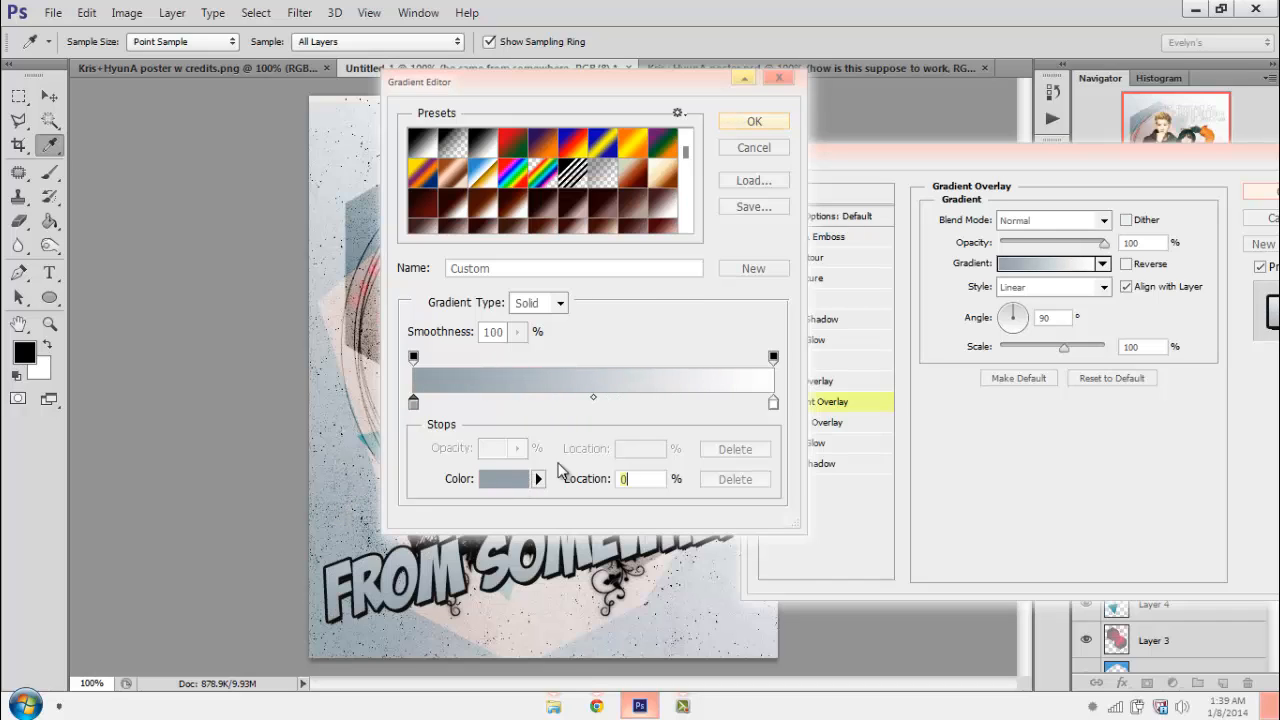
- Sample a pale tone from the poster as the title gradient's end color and accept the gradient
{"action": "left_click", "coordinate": [773, 404]}
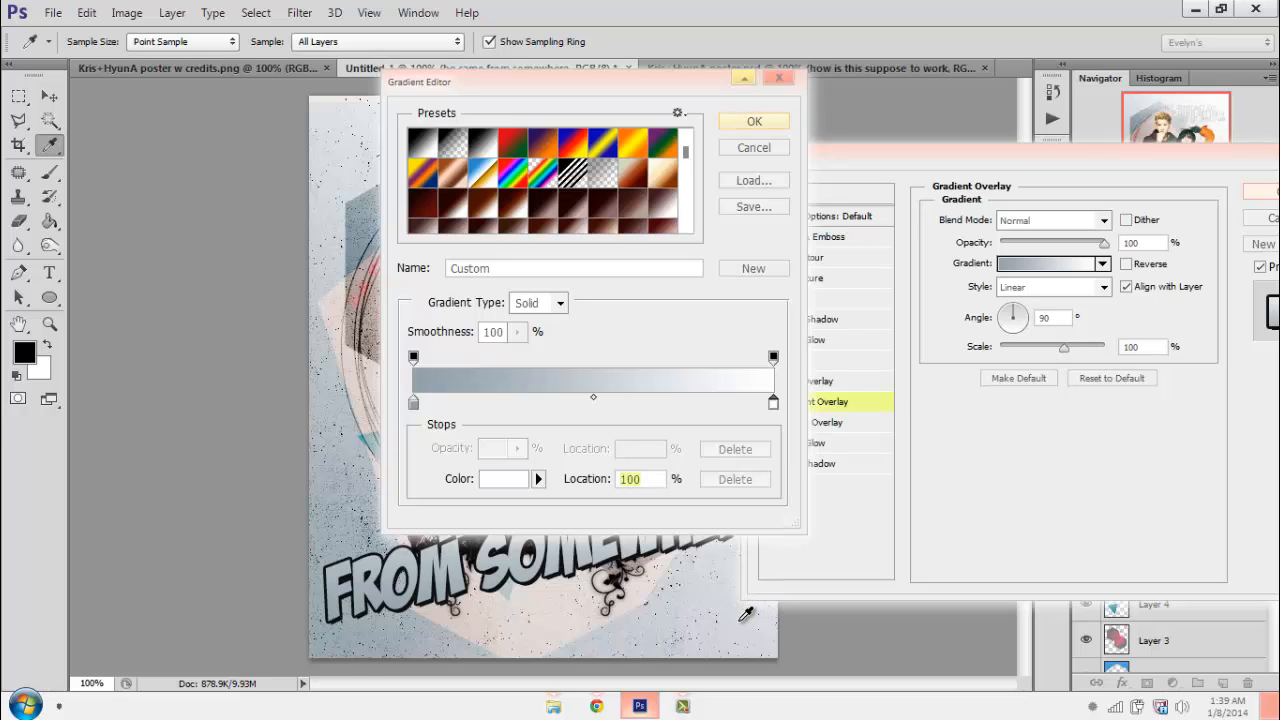
{"action": "left_click", "coordinate": [743, 618]}
{"action": "left_click", "coordinate": [381, 374]}
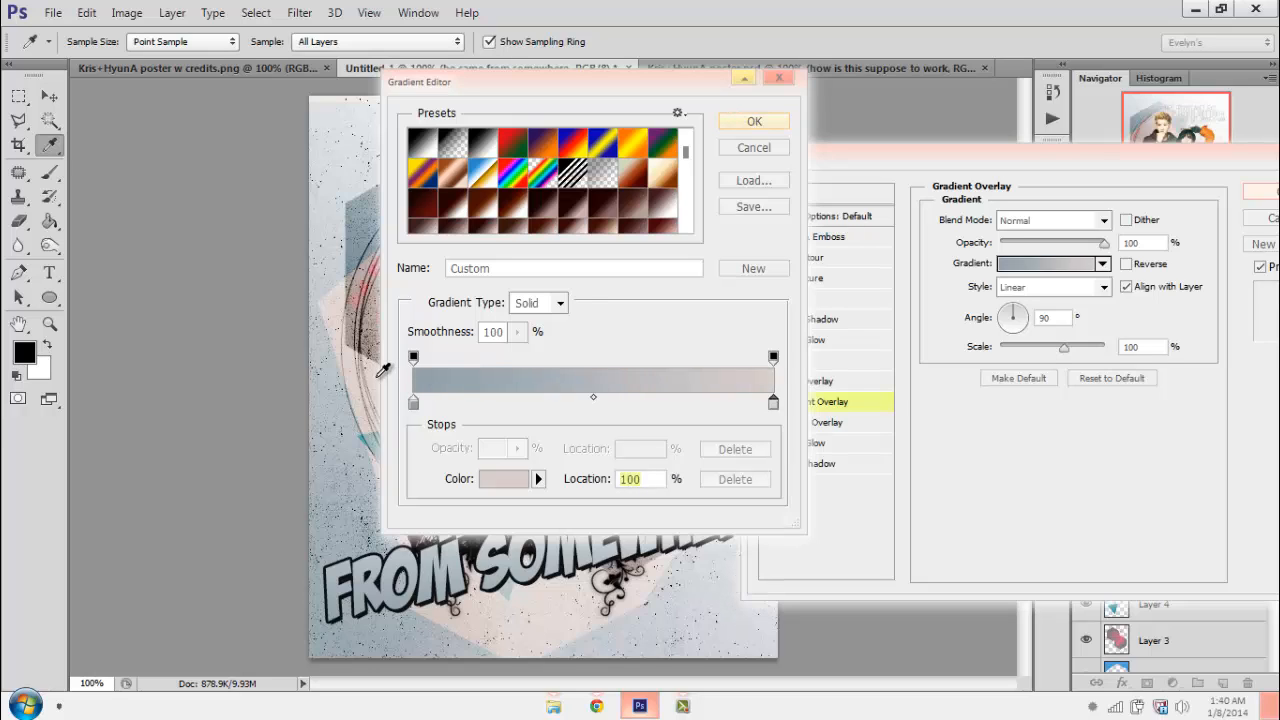
{"action": "left_click", "coordinate": [765, 124]}
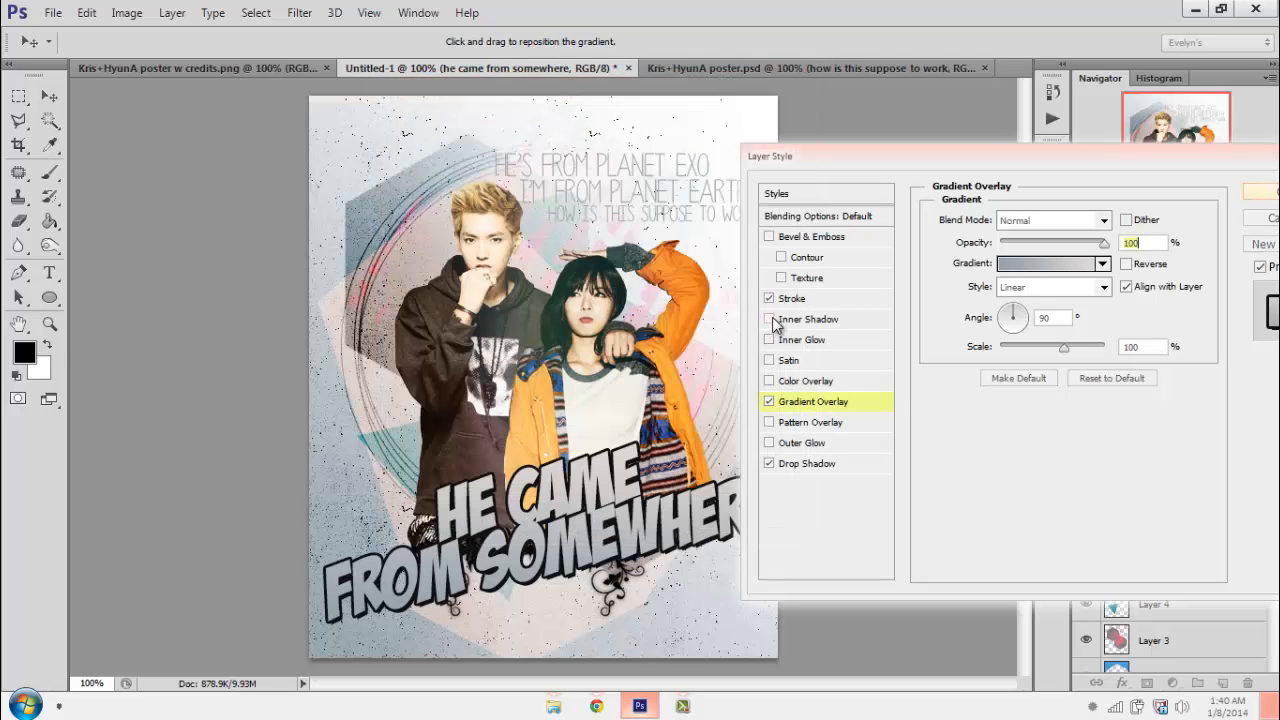
- Add an Inner Shadow to the title with distance 0 px and size 21 px
{"action": "left_click", "coordinate": [795, 319]}
{"action": "left_click_drag", "start_coordinate": [1003, 302], "coordinate": [930, 306]}
{"action": "left_click_drag", "start_coordinate": [1008, 345], "coordinate": [1017, 350]}
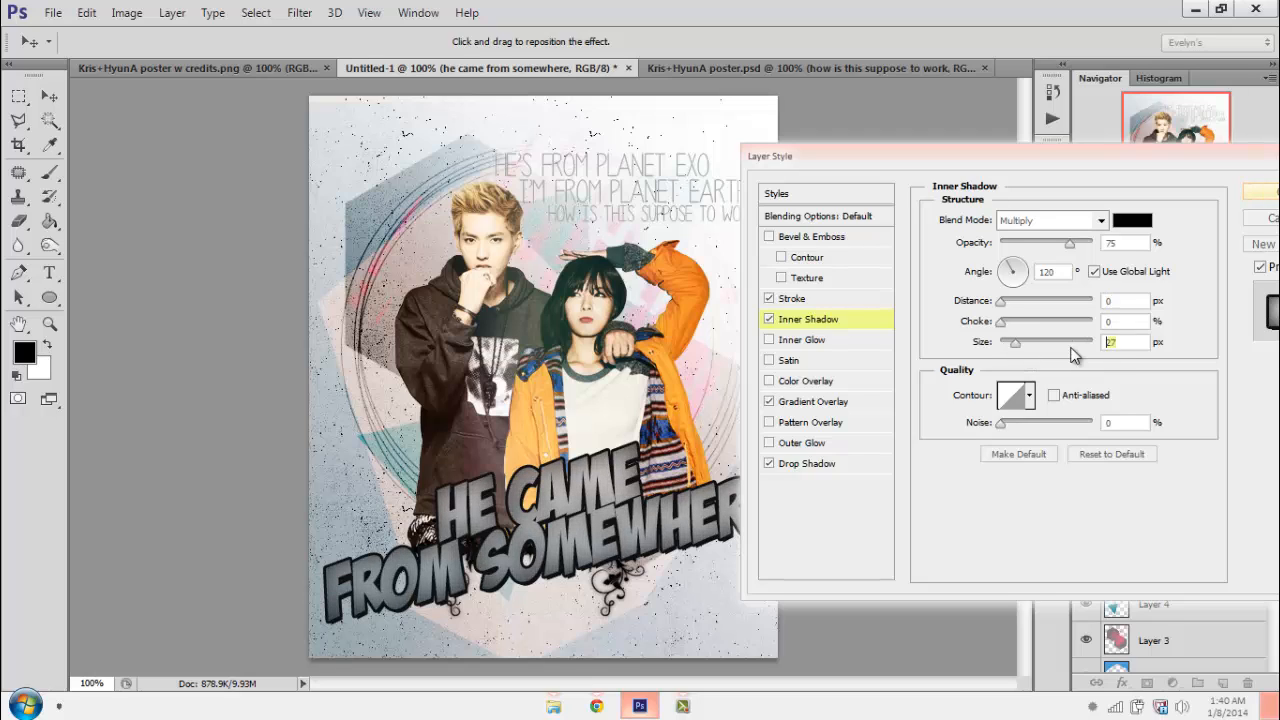
{"action": "type", "text": "21"}
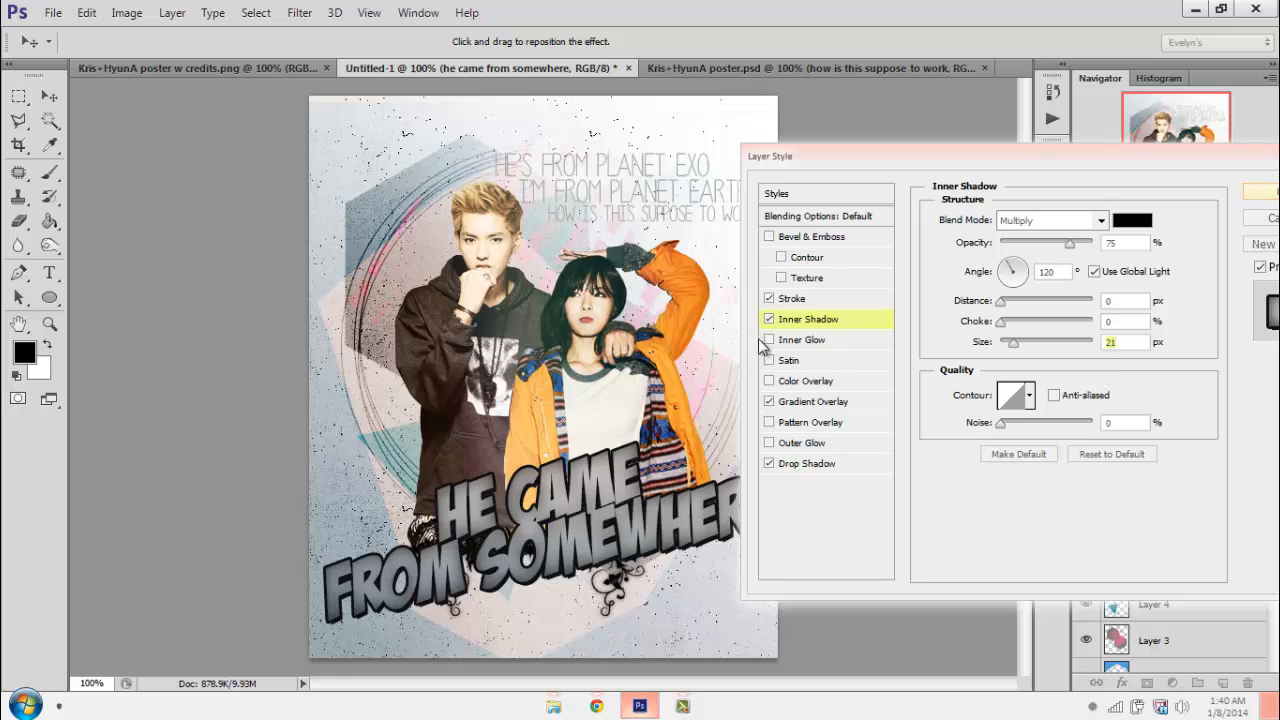
- Add an Inner Glow to the title with Center source, size 18 px and Soft Light blend mode
{"action": "left_click", "coordinate": [769, 341]}
{"action": "left_click", "coordinate": [800, 343]}
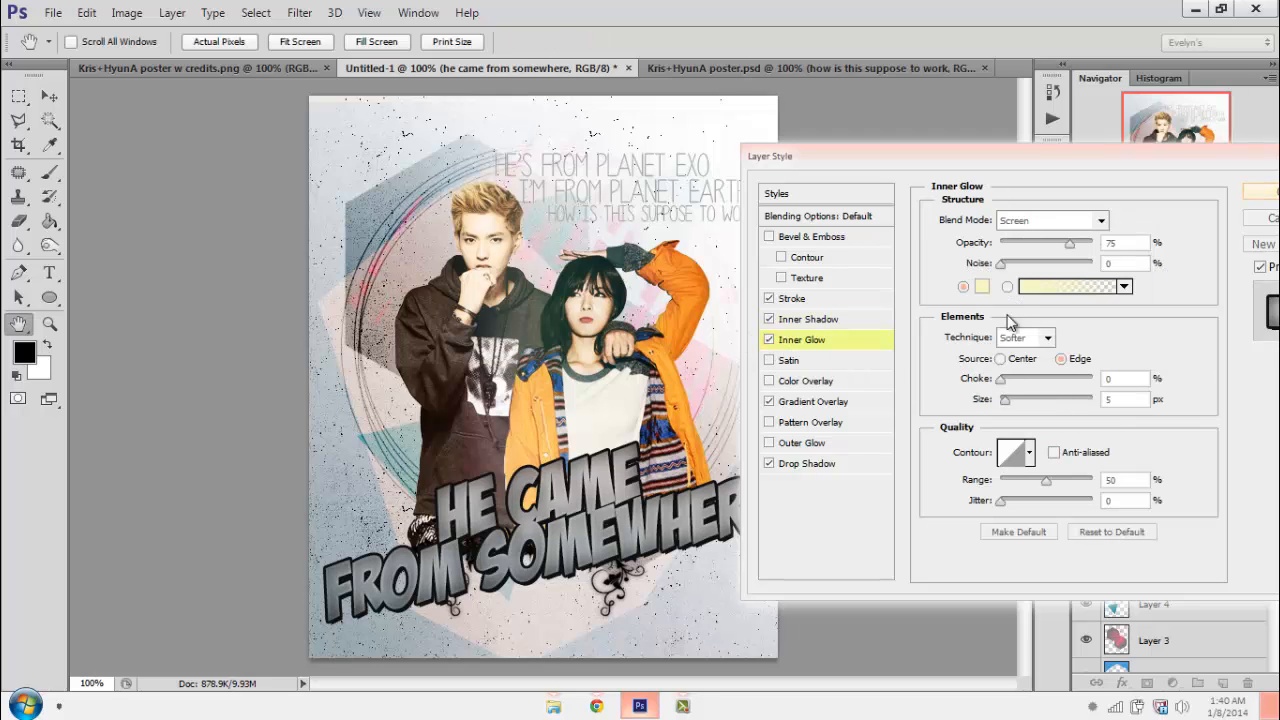
{"action": "left_click", "coordinate": [1000, 358]}
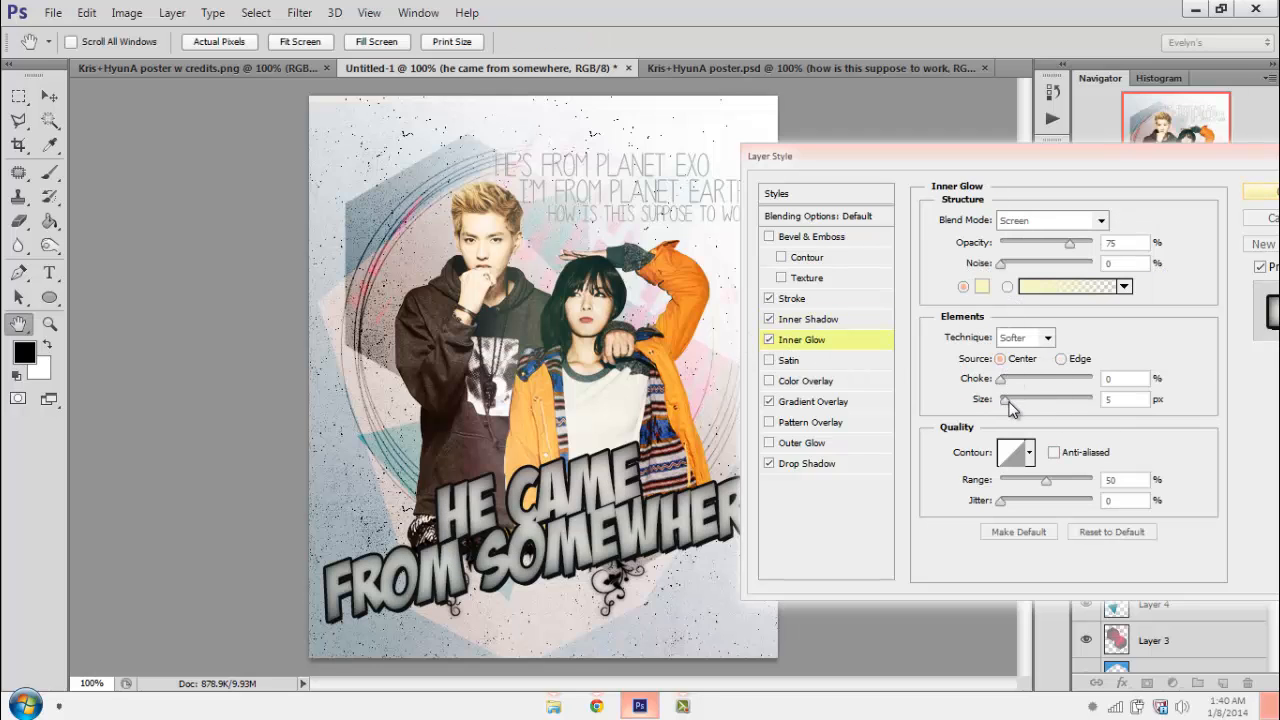
{"action": "left_click_drag", "start_coordinate": [1005, 399], "coordinate": [1013, 401]}
{"action": "left_click", "coordinate": [1016, 220]}
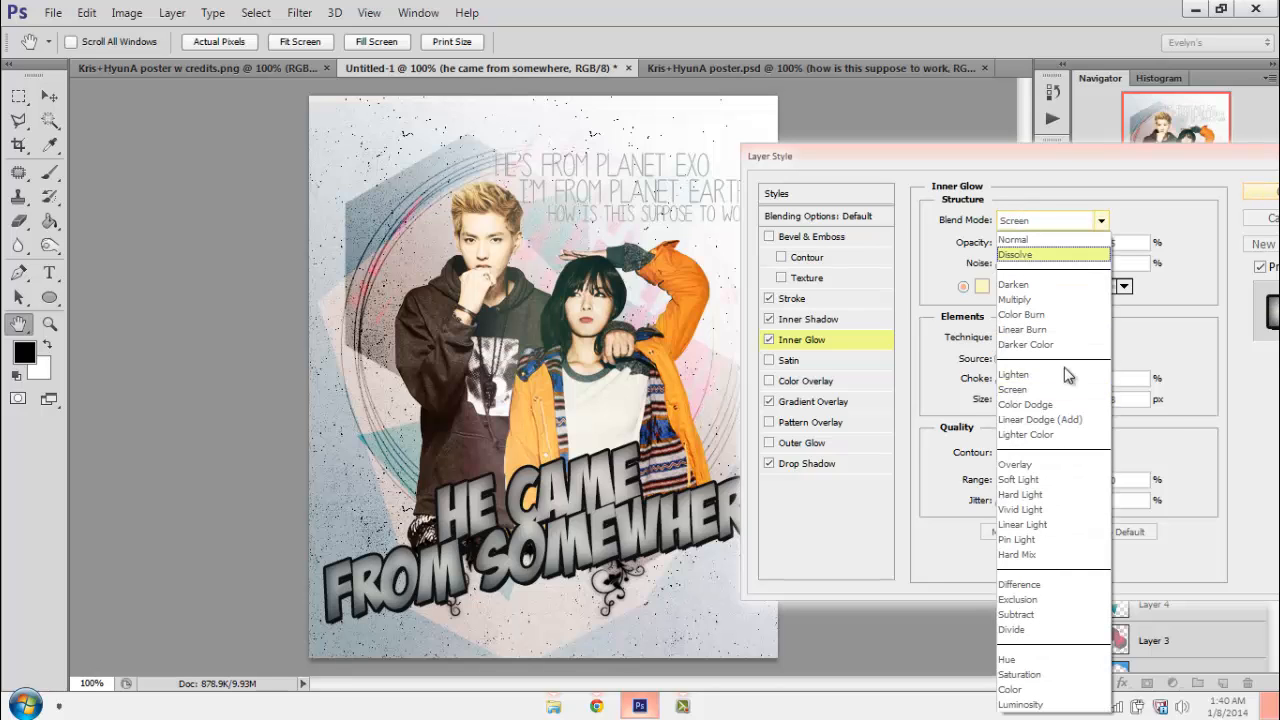
{"action": "left_click", "coordinate": [1025, 479]}
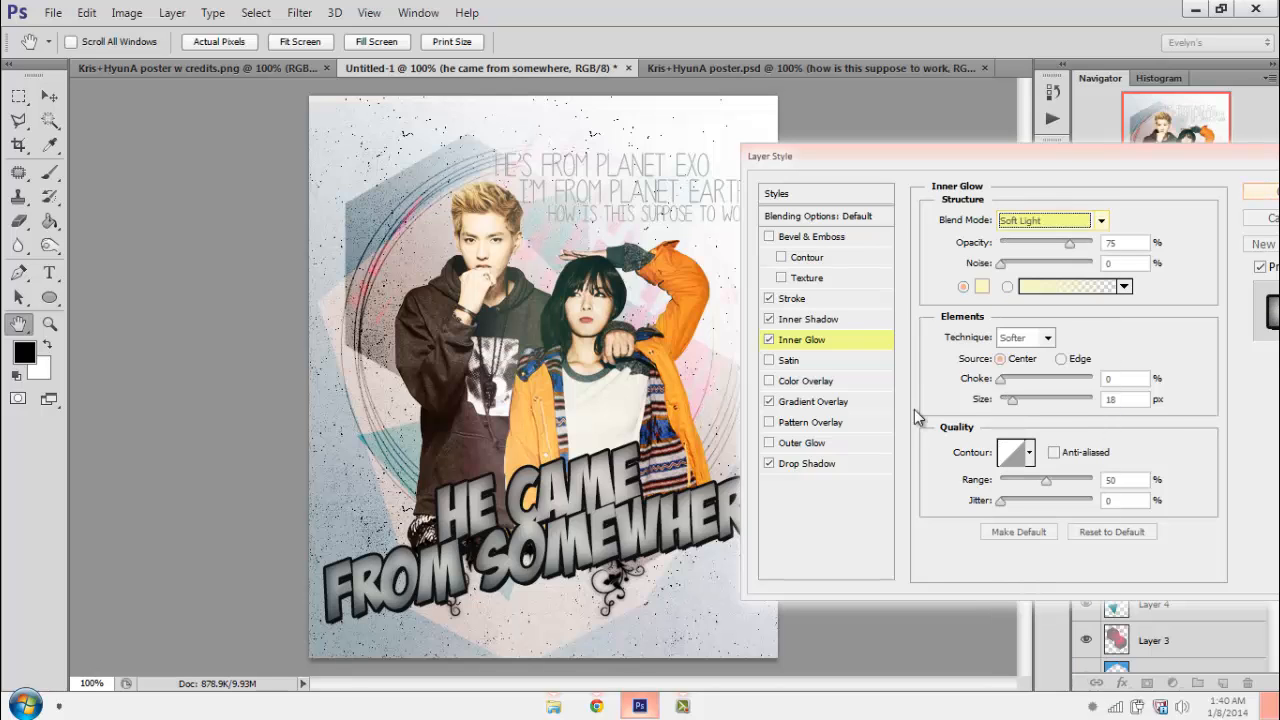
- Change the title's Inner Shadow blend mode to Soft Light and apply the layer style
{"action": "left_click", "coordinate": [838, 320]}
{"action": "left_click", "coordinate": [1042, 220]}
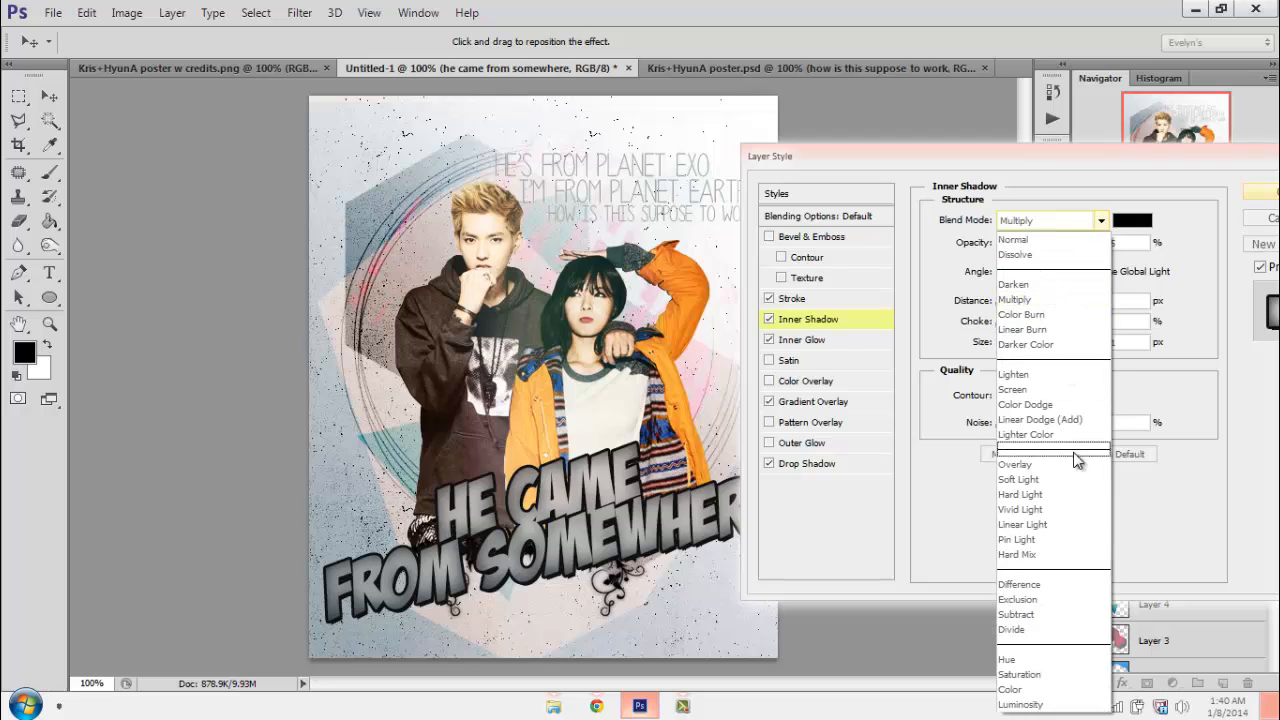
{"action": "left_click", "coordinate": [1056, 480]}
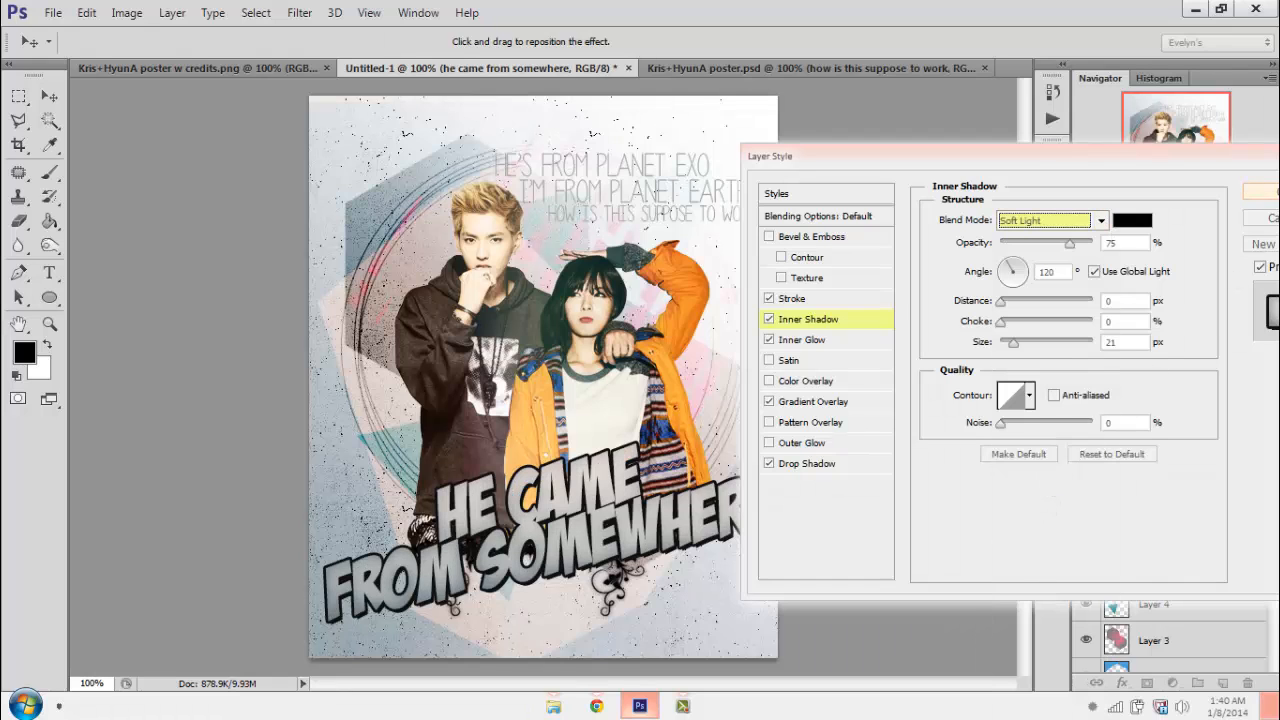
{"action": "left_click", "coordinate": [1262, 192]}
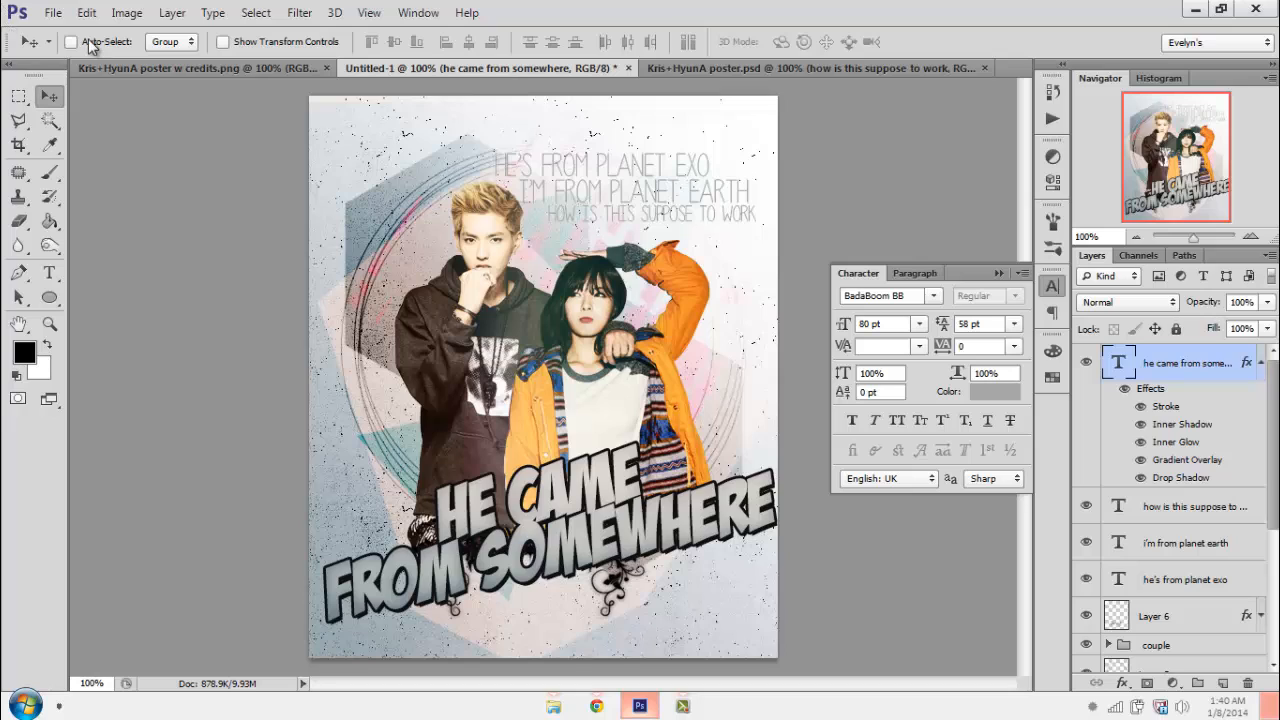
- Browse the PSD COLORINGS folder in Bridge, open hummincoloring.psd and bring its coloring group onto the poster above the title
{"action": "left_click", "coordinate": [62, 15]}
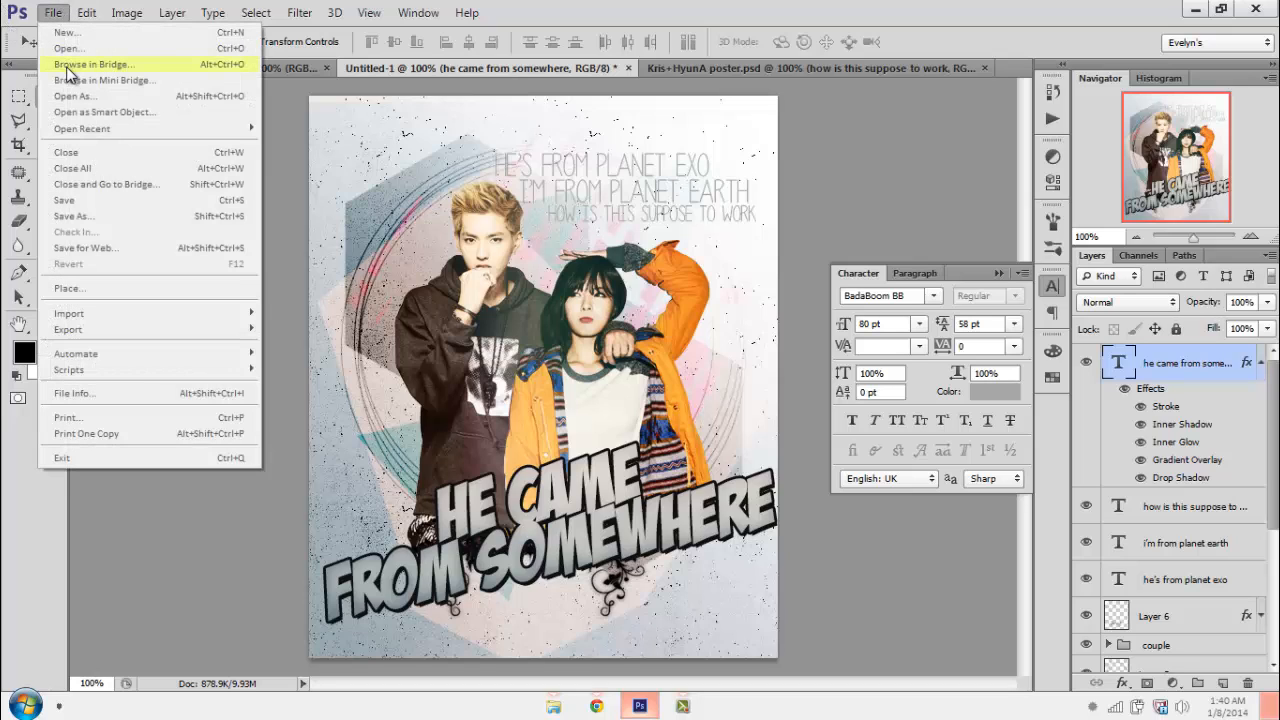
{"action": "left_click", "coordinate": [68, 66]}
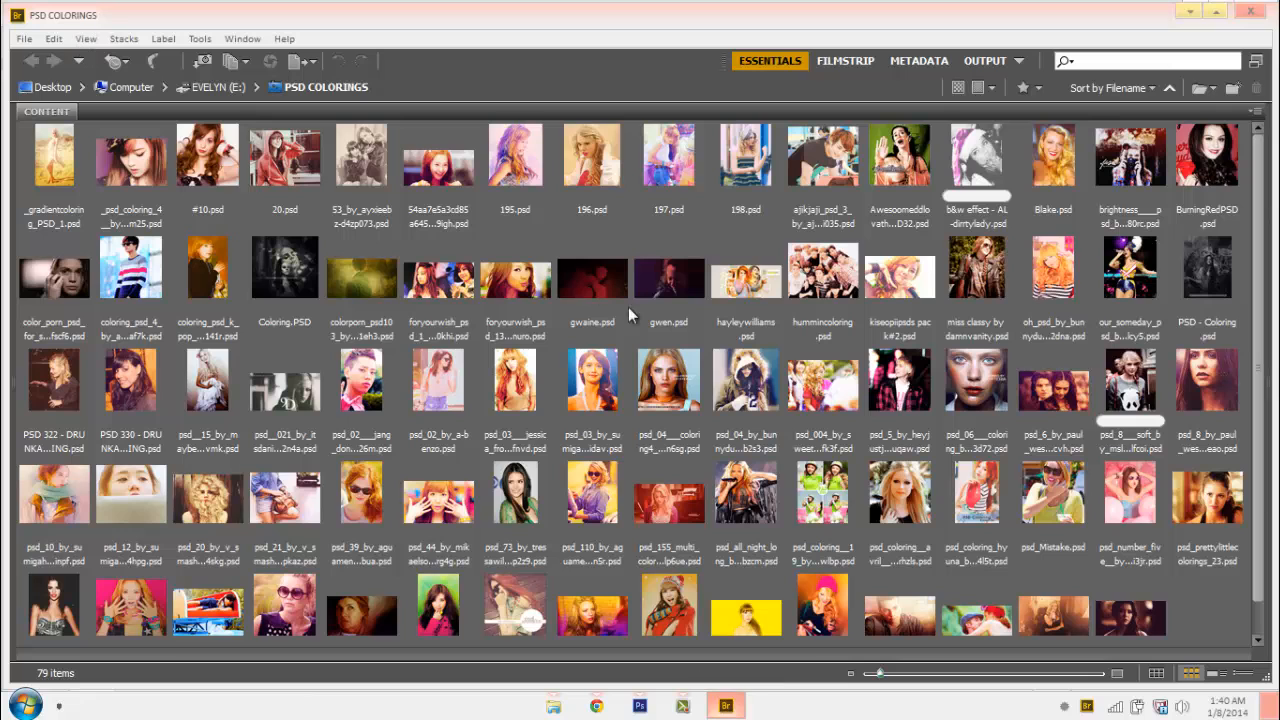
{"action": "left_click_drag", "start_coordinate": [800, 282], "coordinate": [1015, 67]}
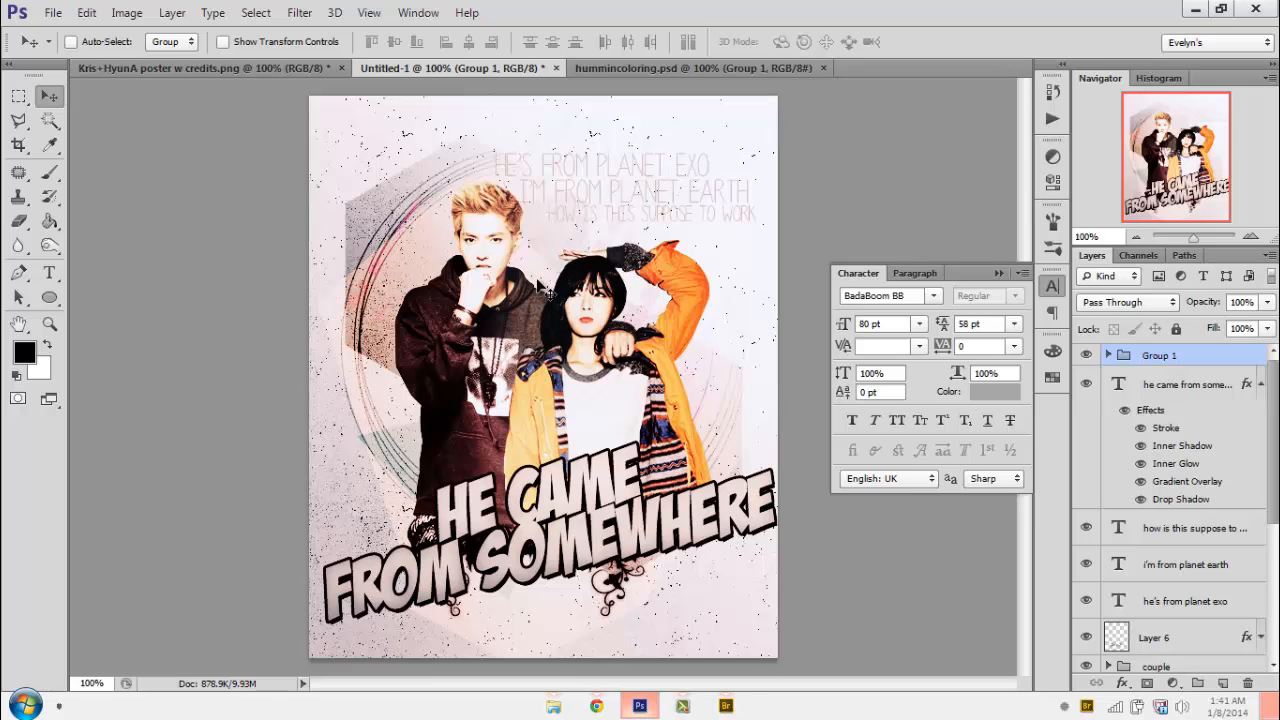
- Collapse the Character settings and the title's effects list, and stamp all visible layers into a new top layer
{"action": "left_click", "coordinate": [1052, 287]}
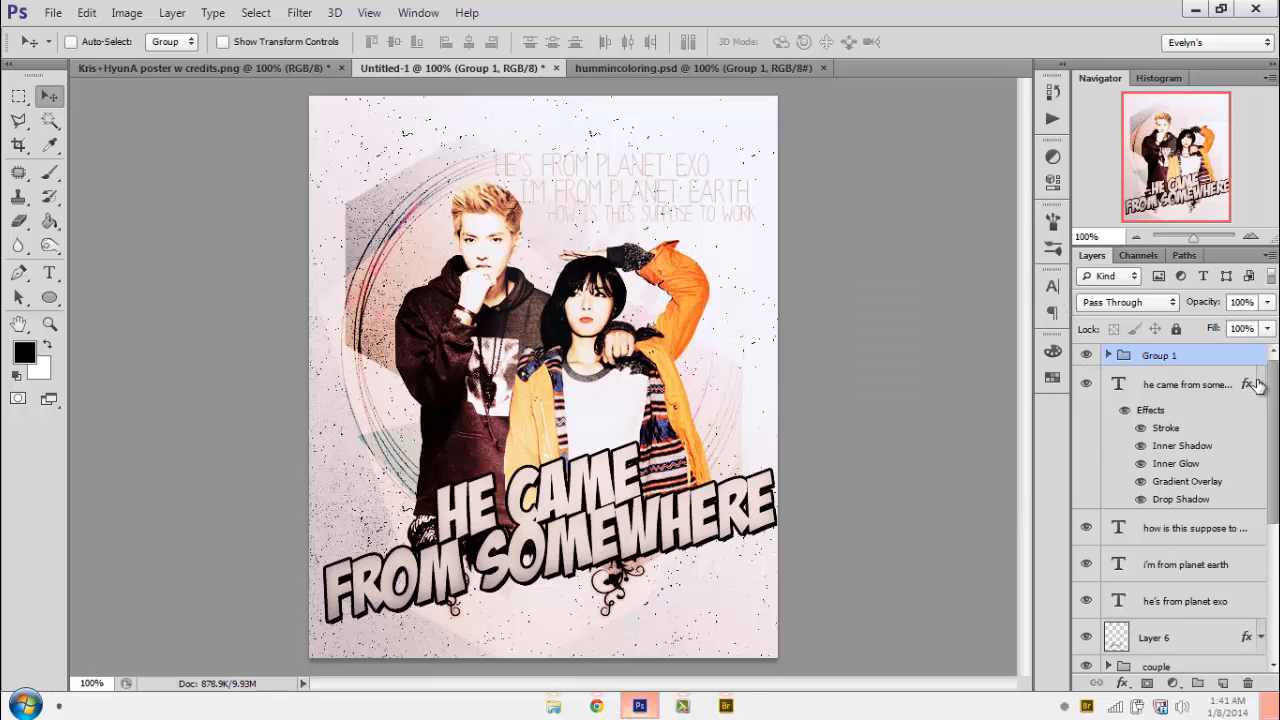
{"action": "left_click", "coordinate": [1256, 384]}
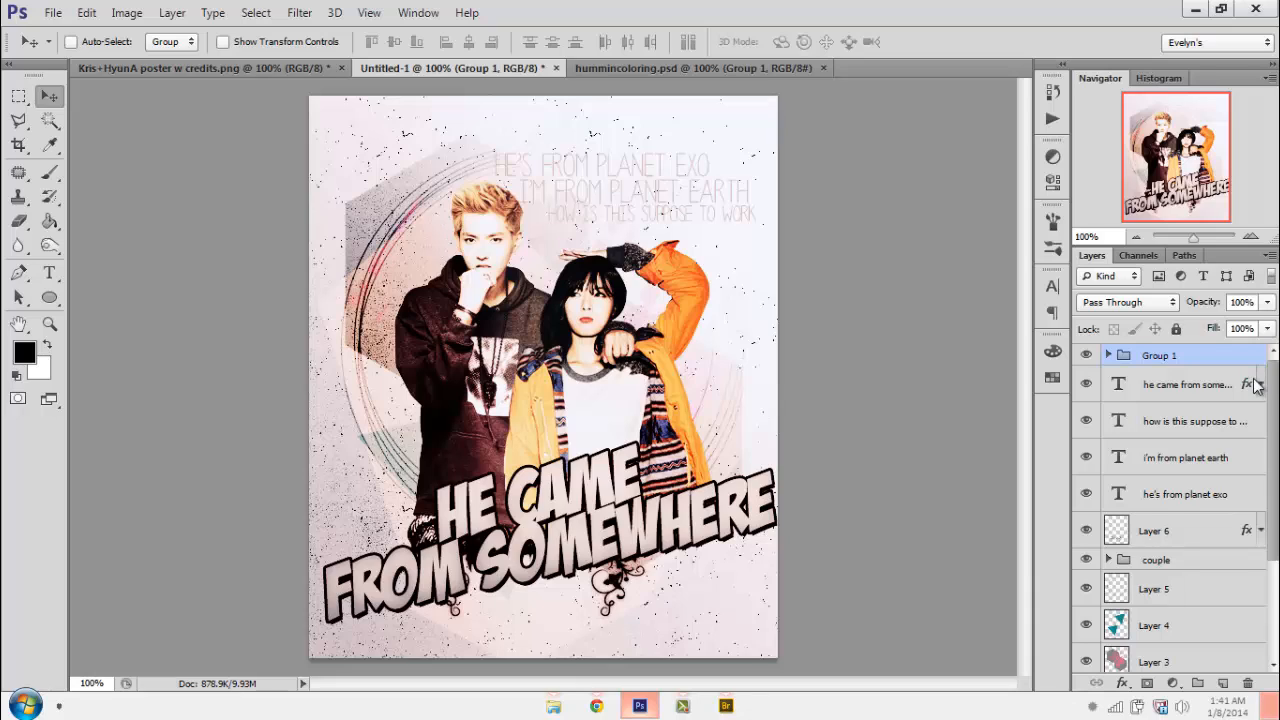
{"action": "key", "text": "ctrl+shift+alt+e"}
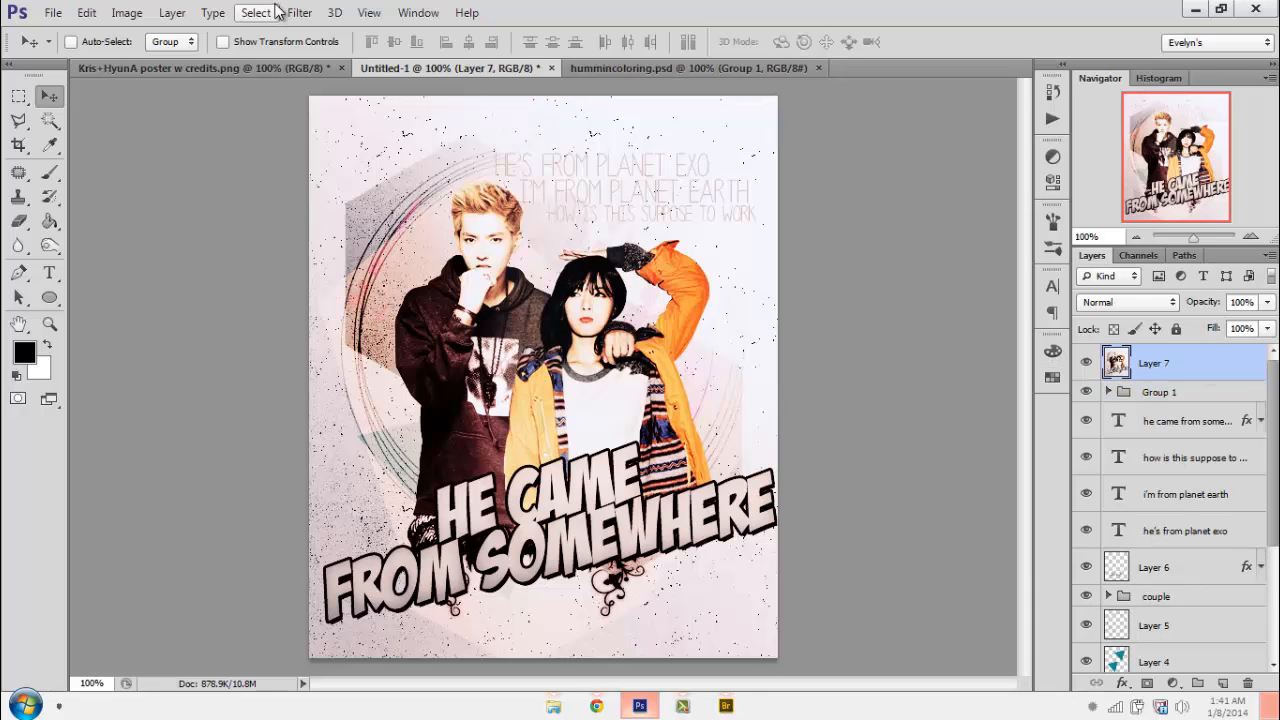
- Open the Topaz Clean 3 filter on the stamped top layer and choose the Soft 01 preset
{"action": "left_click", "coordinate": [309, 18]}
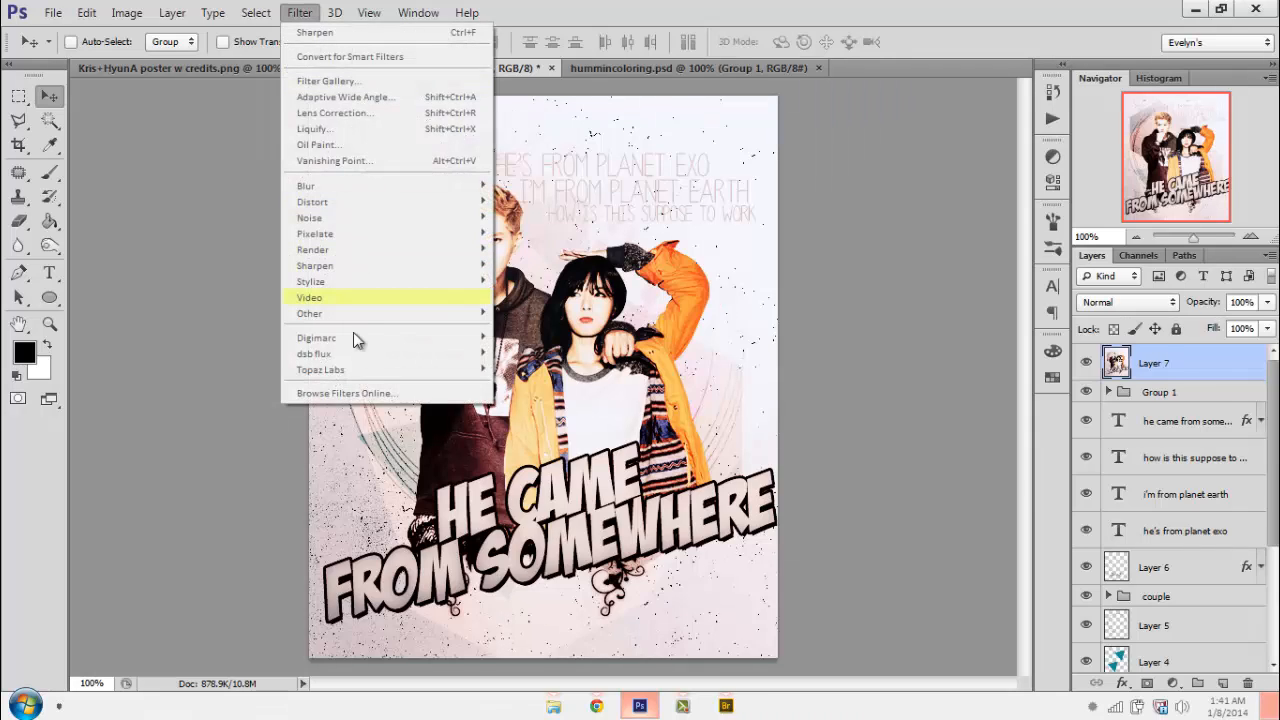
{"action": "mouse_move", "coordinate": [322, 374]}
{"action": "left_click", "coordinate": [256, 399]}
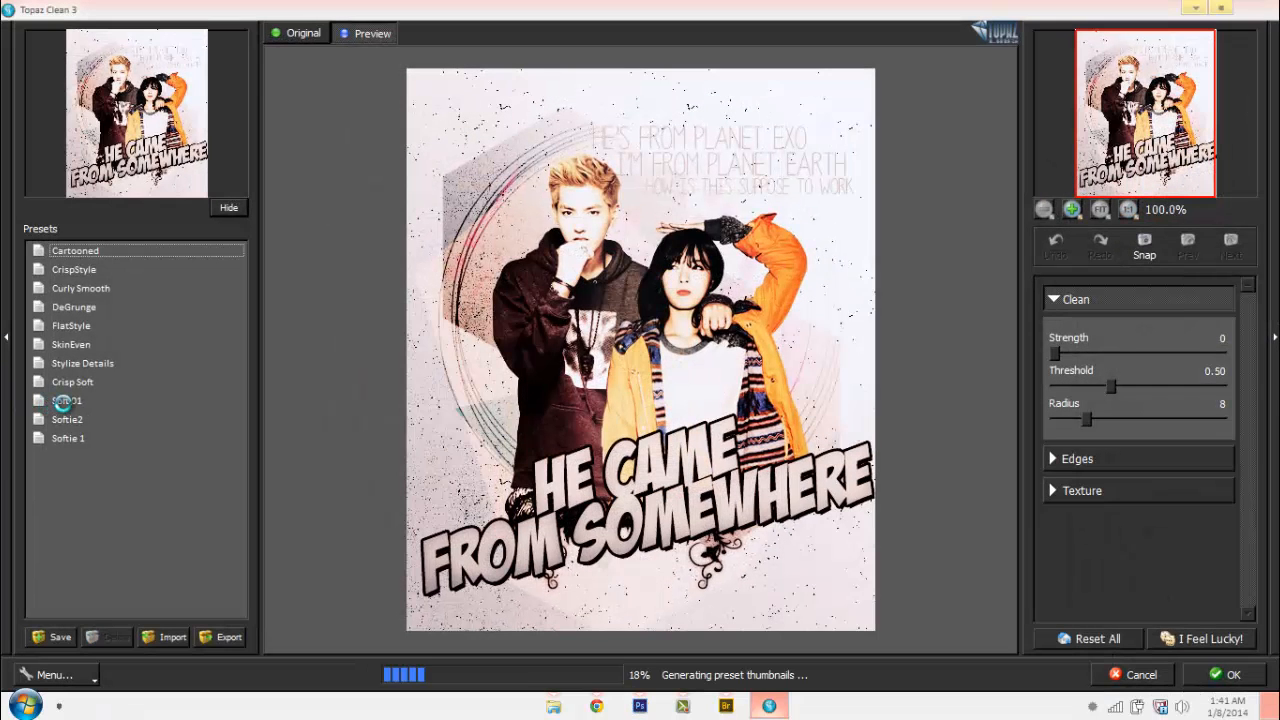
{"action": "left_click", "coordinate": [65, 405]}
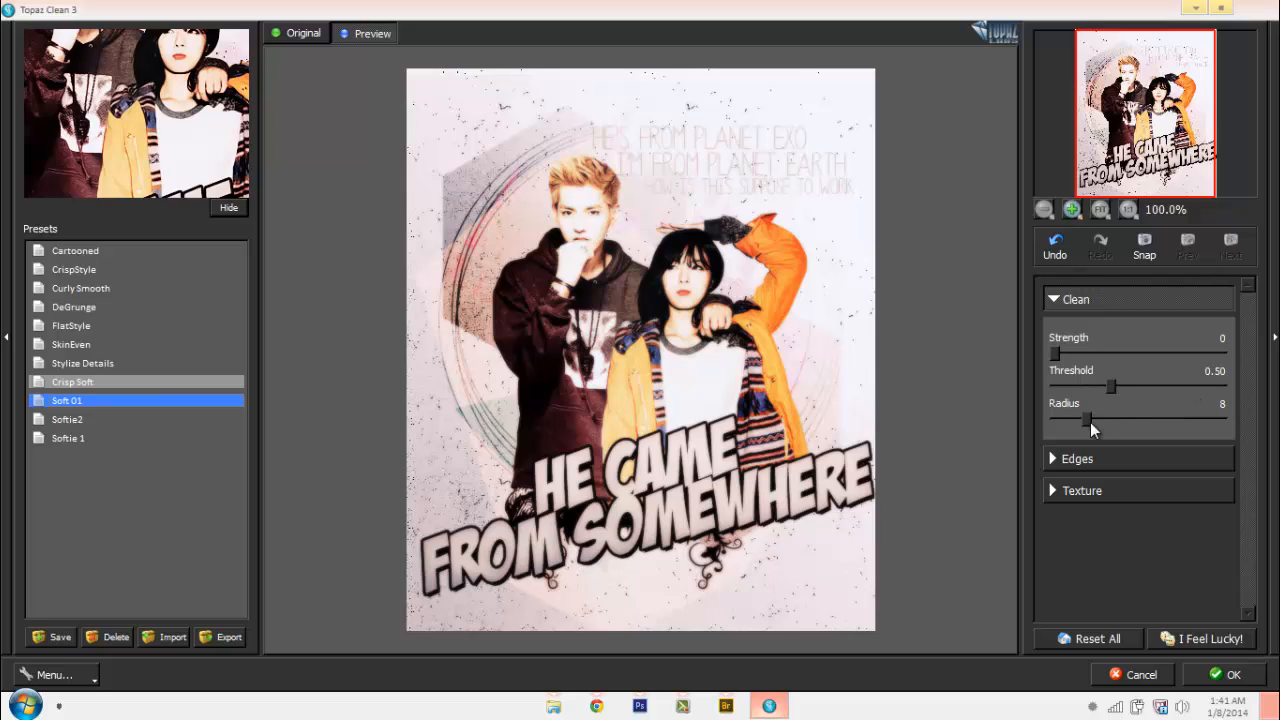
- Review the preset's Clean, Edges and Texture parameters and apply the Topaz Clean filter
{"action": "left_click", "coordinate": [1067, 303]}
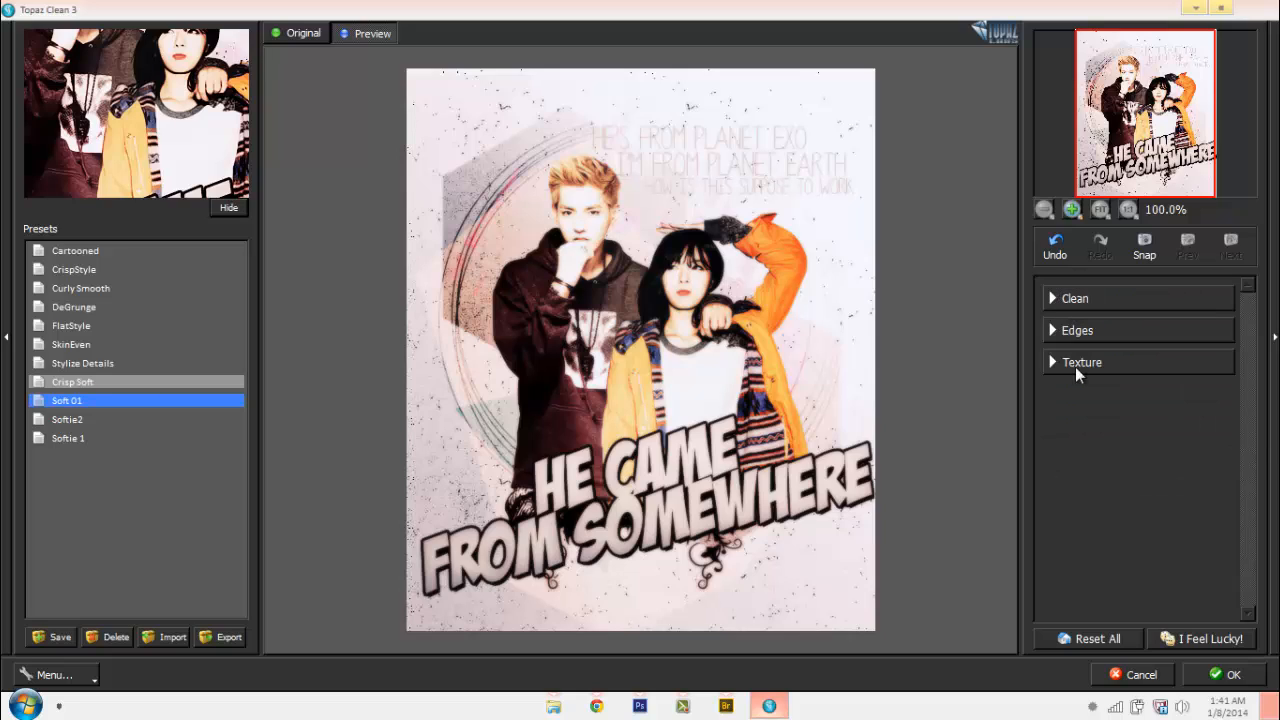
{"action": "left_click", "coordinate": [1056, 330]}
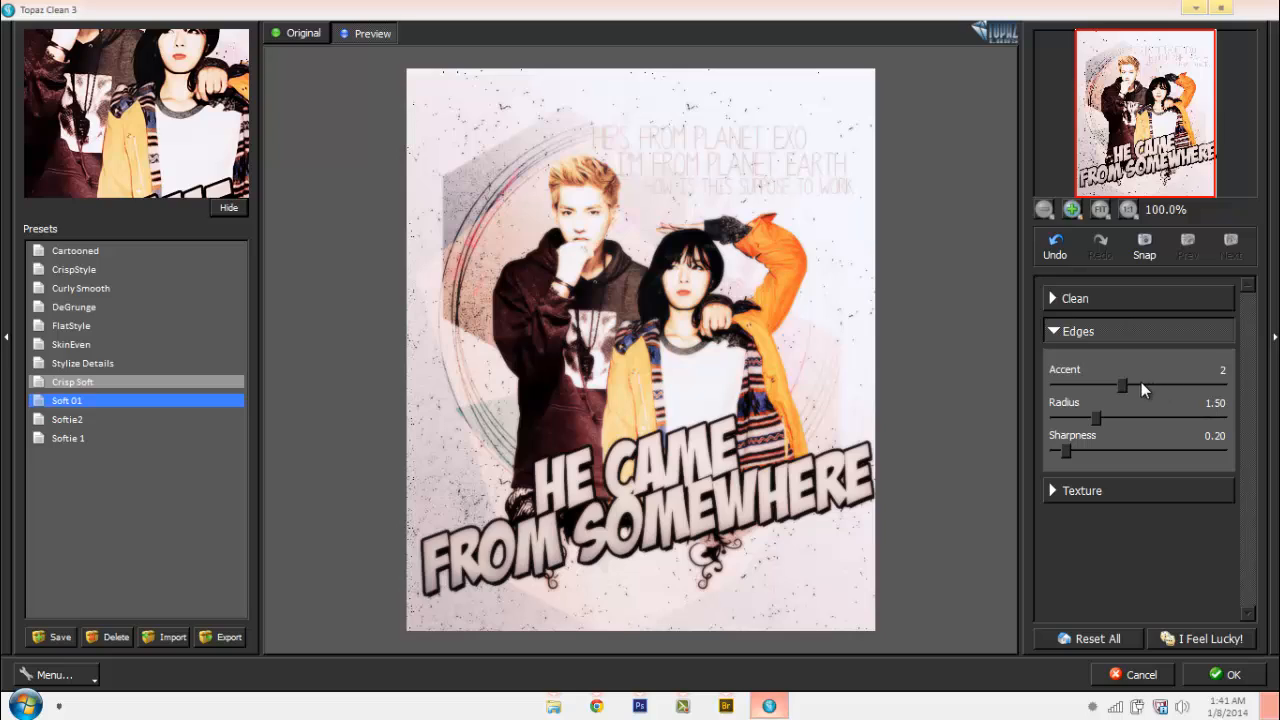
{"action": "left_click", "coordinate": [1064, 335]}
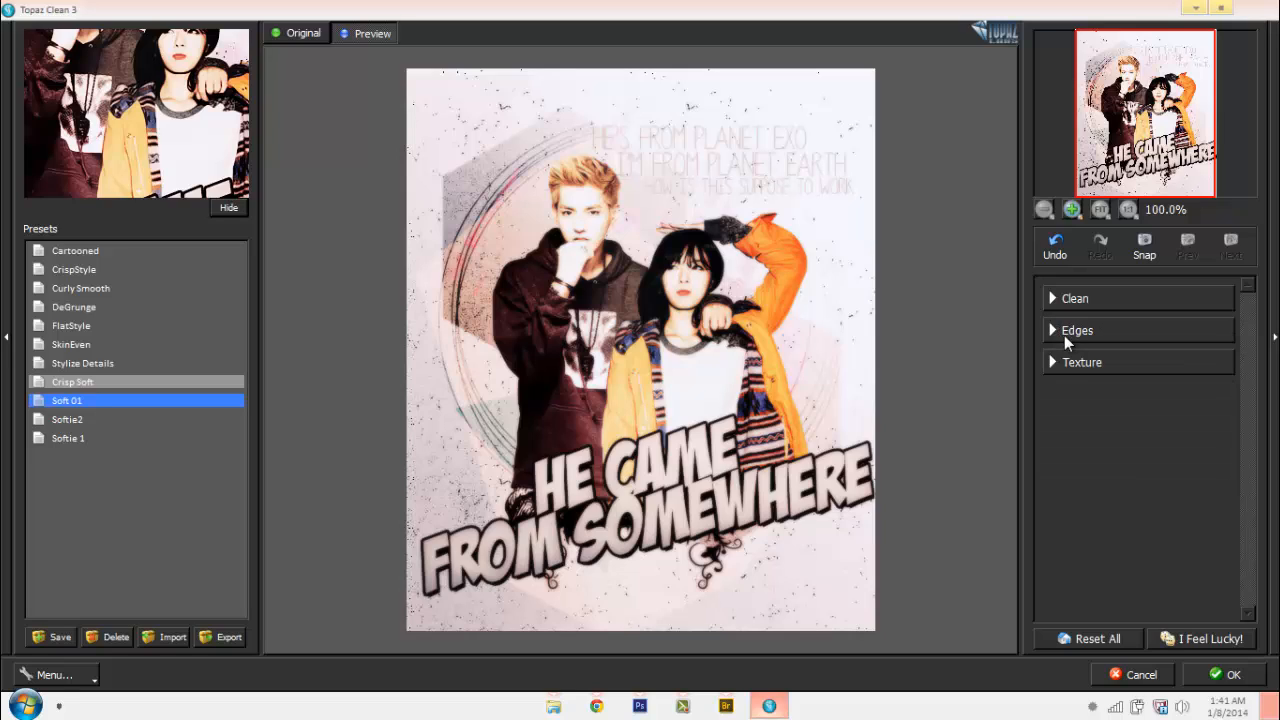
{"action": "left_click", "coordinate": [1062, 365]}
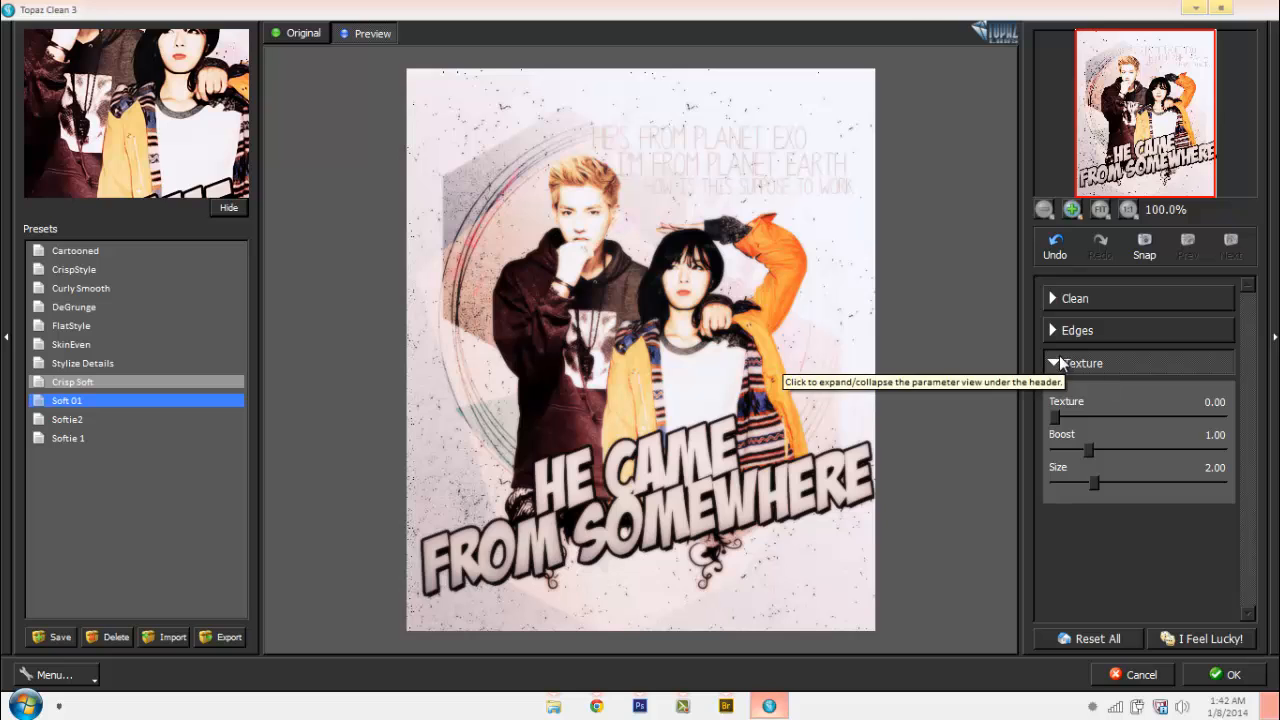
{"action": "left_click", "coordinate": [1095, 363]}
{"action": "left_click", "coordinate": [1224, 675]}
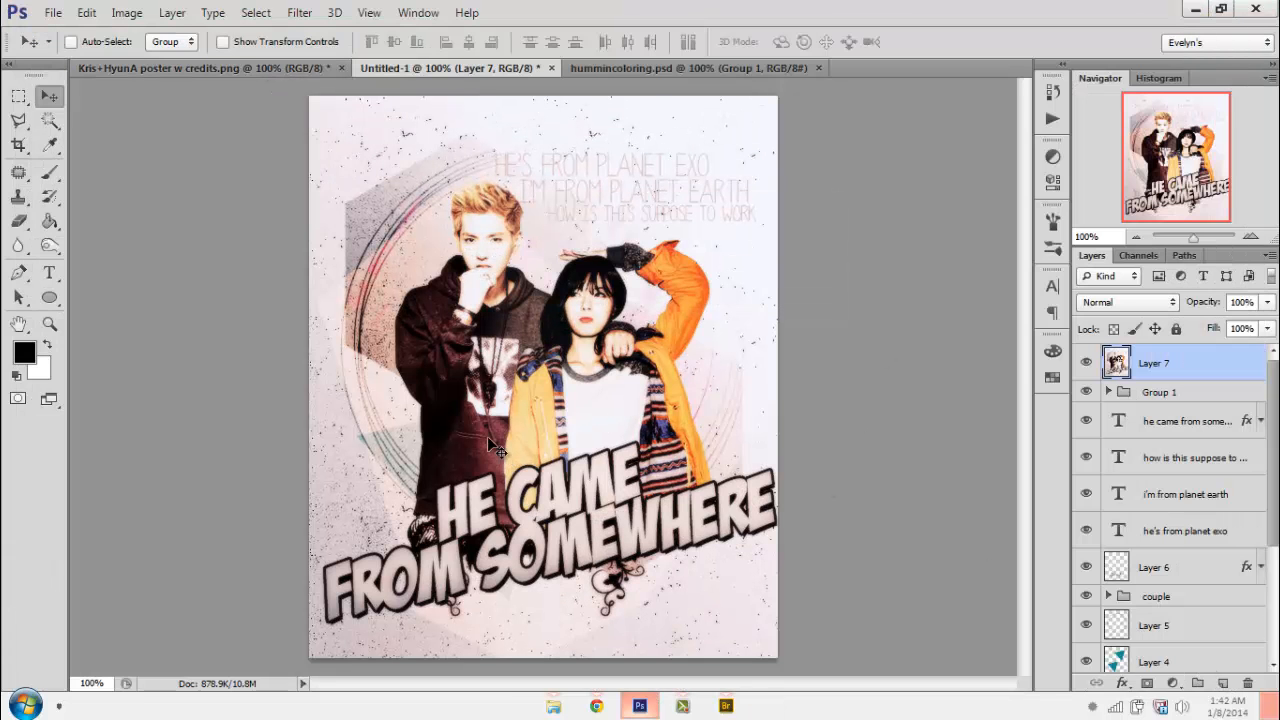
- Apply Smart Sharpen to the top layer using Simple Sharpen, amount 500%, radius 0.2 px and Gaussian Blur removal
{"action": "left_click", "coordinate": [297, 14]}
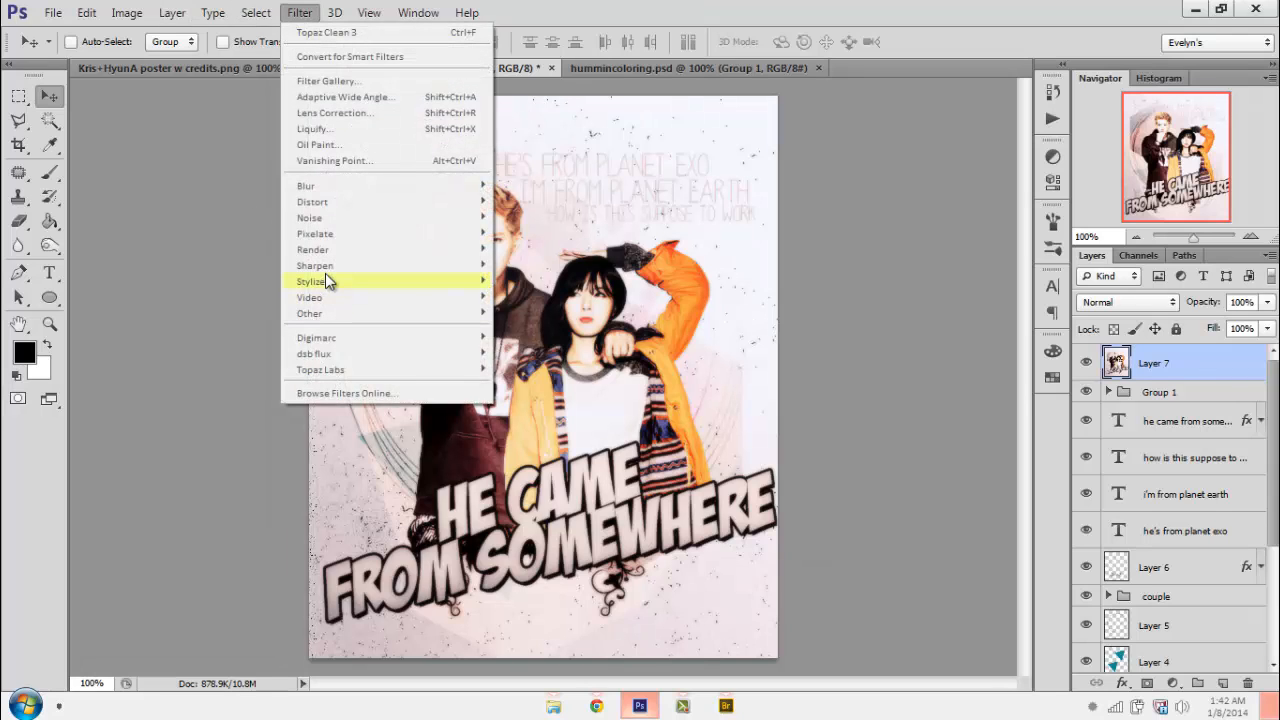
{"action": "mouse_move", "coordinate": [325, 267]}
{"action": "left_click", "coordinate": [212, 313]}
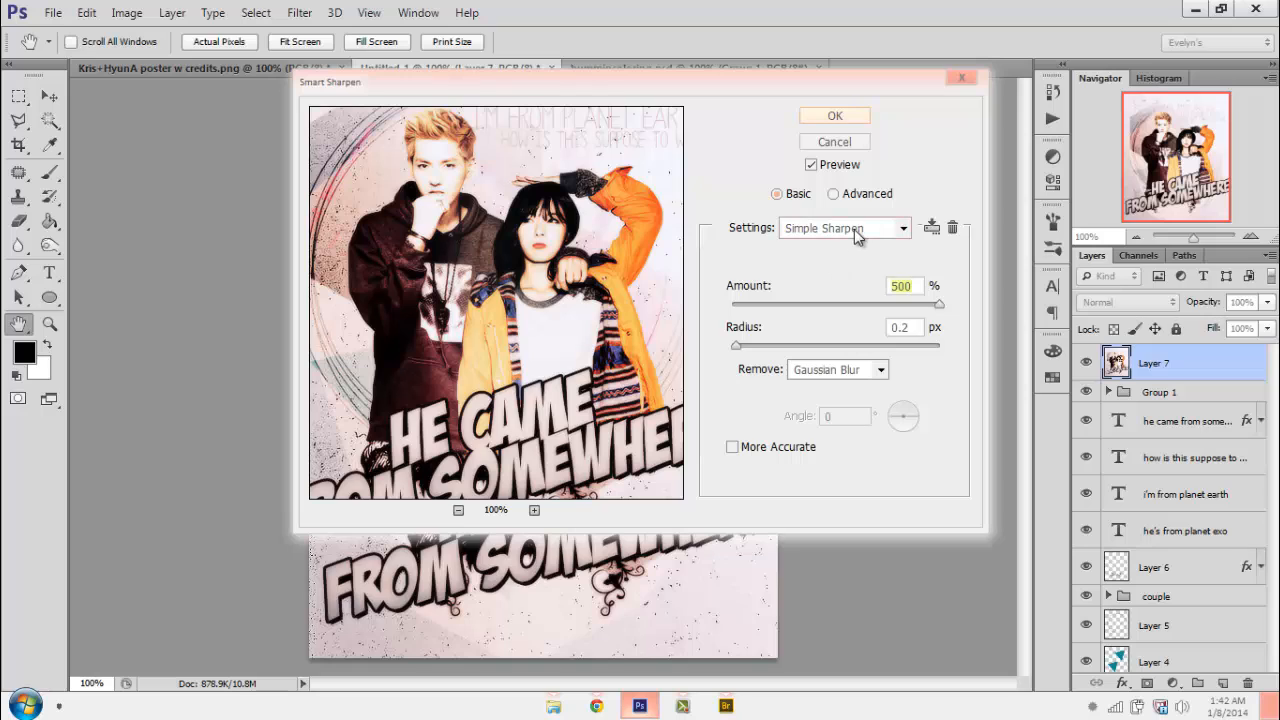
{"action": "left_click", "coordinate": [854, 229]}
{"action": "left_click", "coordinate": [830, 289]}
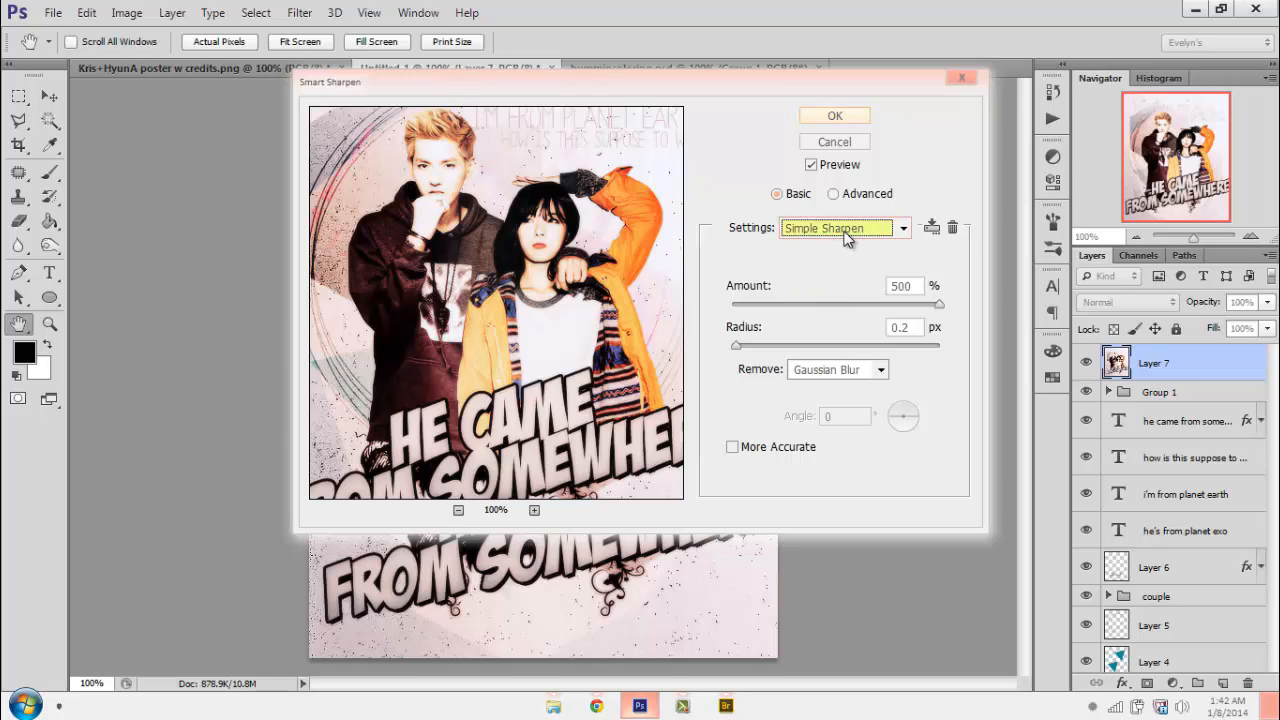
{"action": "scroll", "coordinate": [847, 239], "scroll_direction": "up", "scroll_amount": 1}
{"action": "scroll", "coordinate": [848, 233], "scroll_direction": "down", "scroll_amount": 1}
{"action": "left_click", "coordinate": [915, 287]}
{"action": "double_click", "coordinate": [916, 287]}
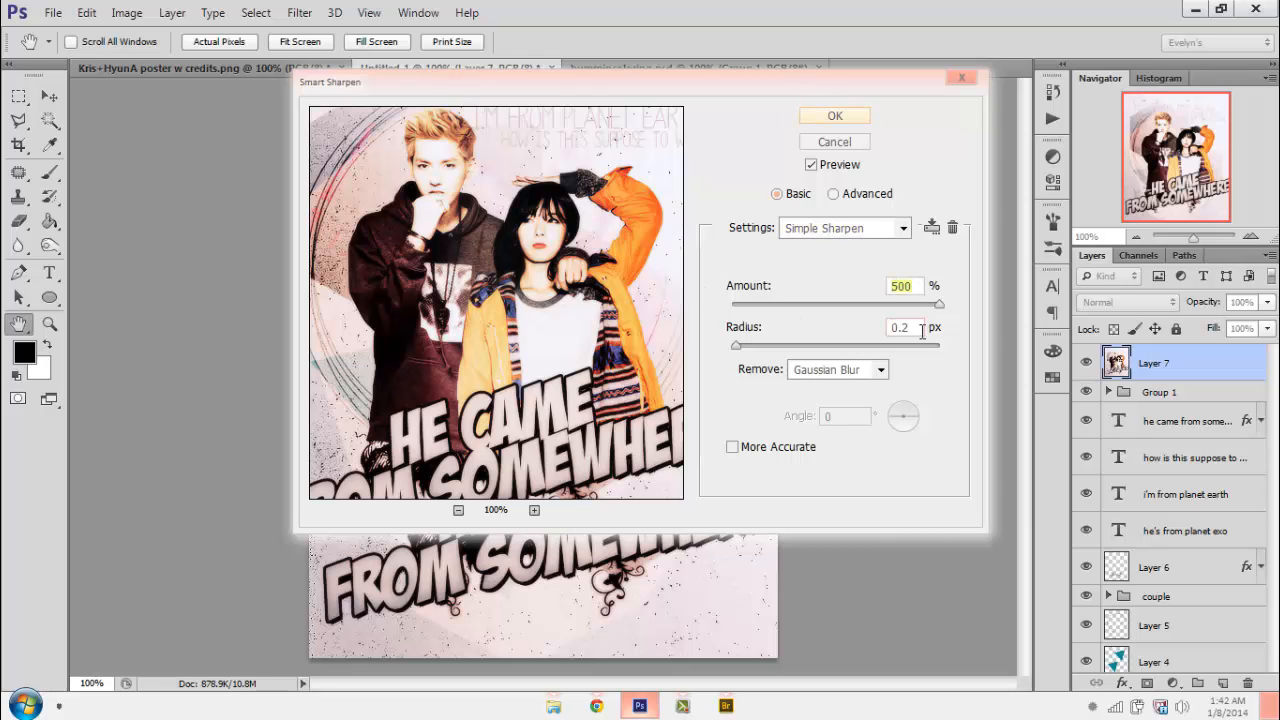
{"action": "left_click", "coordinate": [831, 118]}
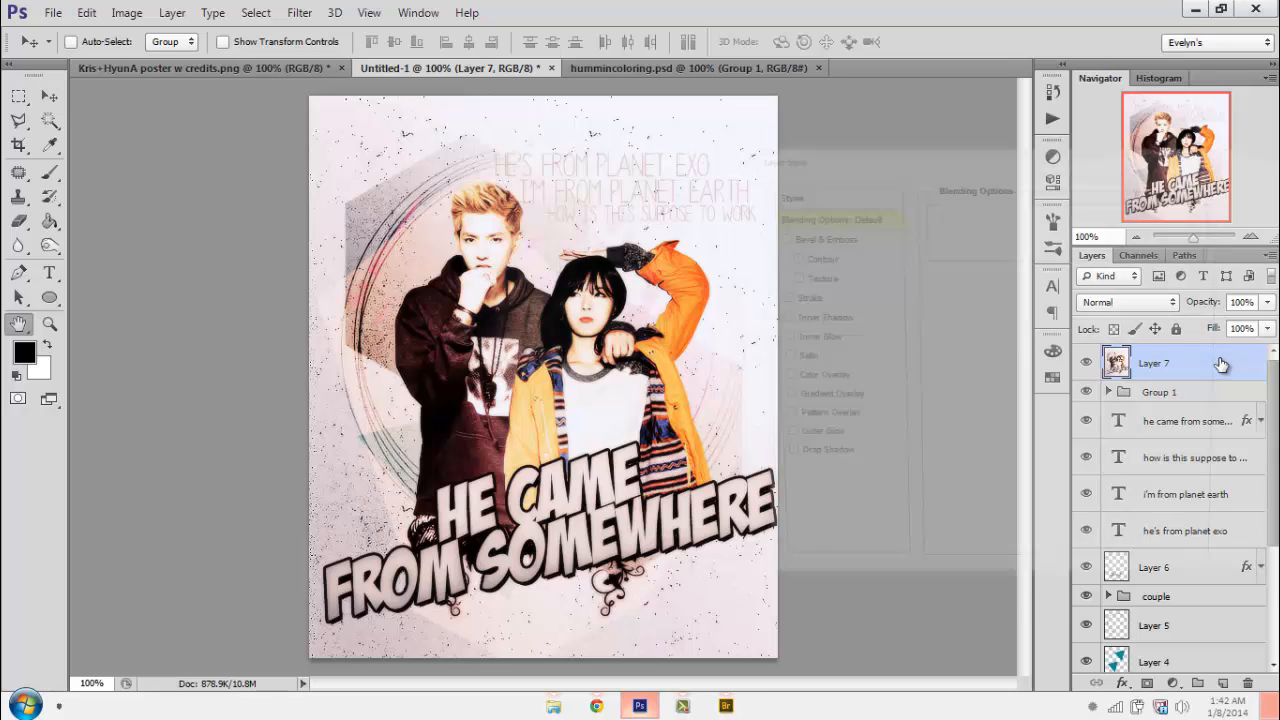
- Add a 3 px black Stroke layer style positioned Inside to the top layer as a poster border
{"action": "double_click", "coordinate": [1221, 363]}
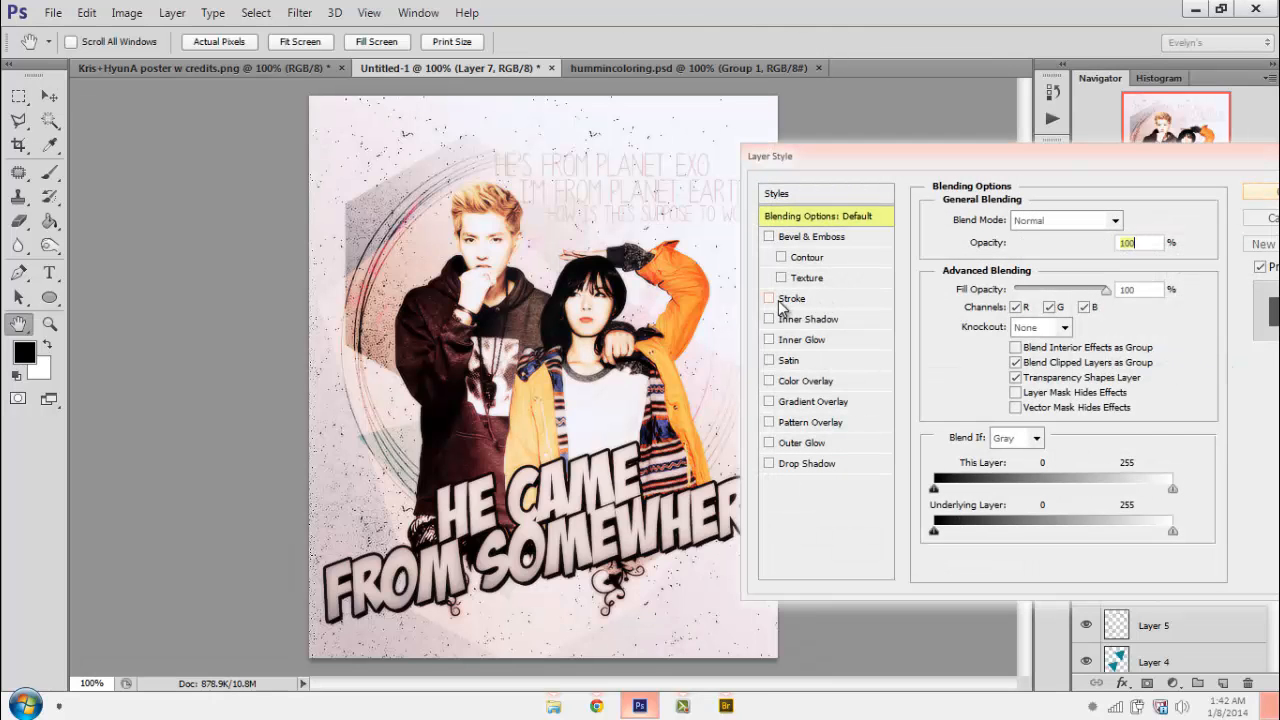
{"action": "left_click", "coordinate": [793, 298]}
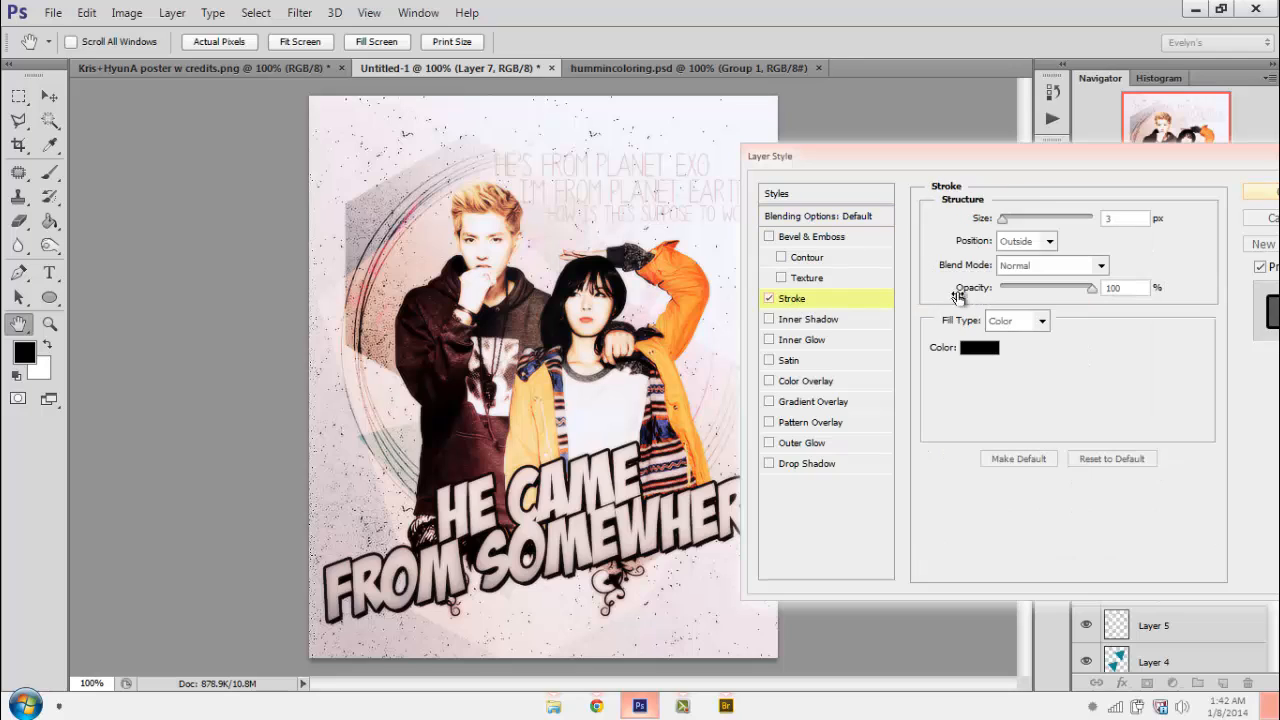
{"action": "left_click", "coordinate": [1028, 241]}
{"action": "left_click", "coordinate": [1032, 262]}
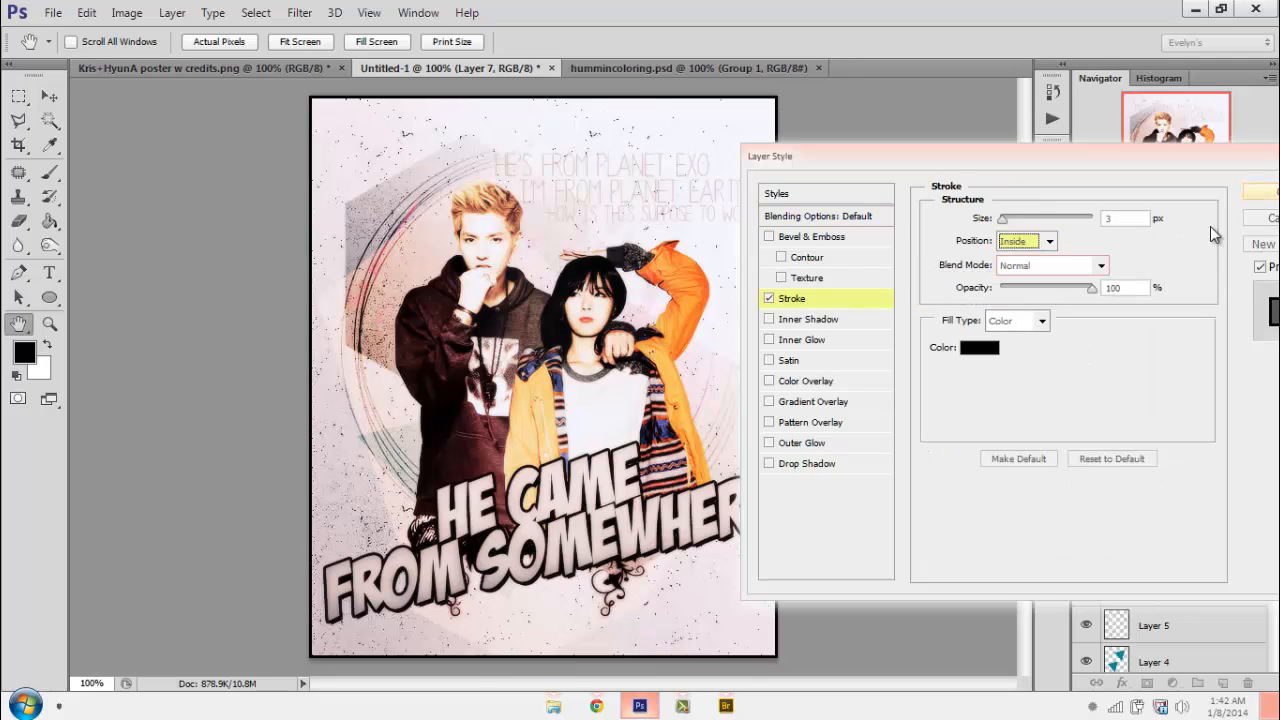
{"action": "left_click", "coordinate": [1262, 192]}
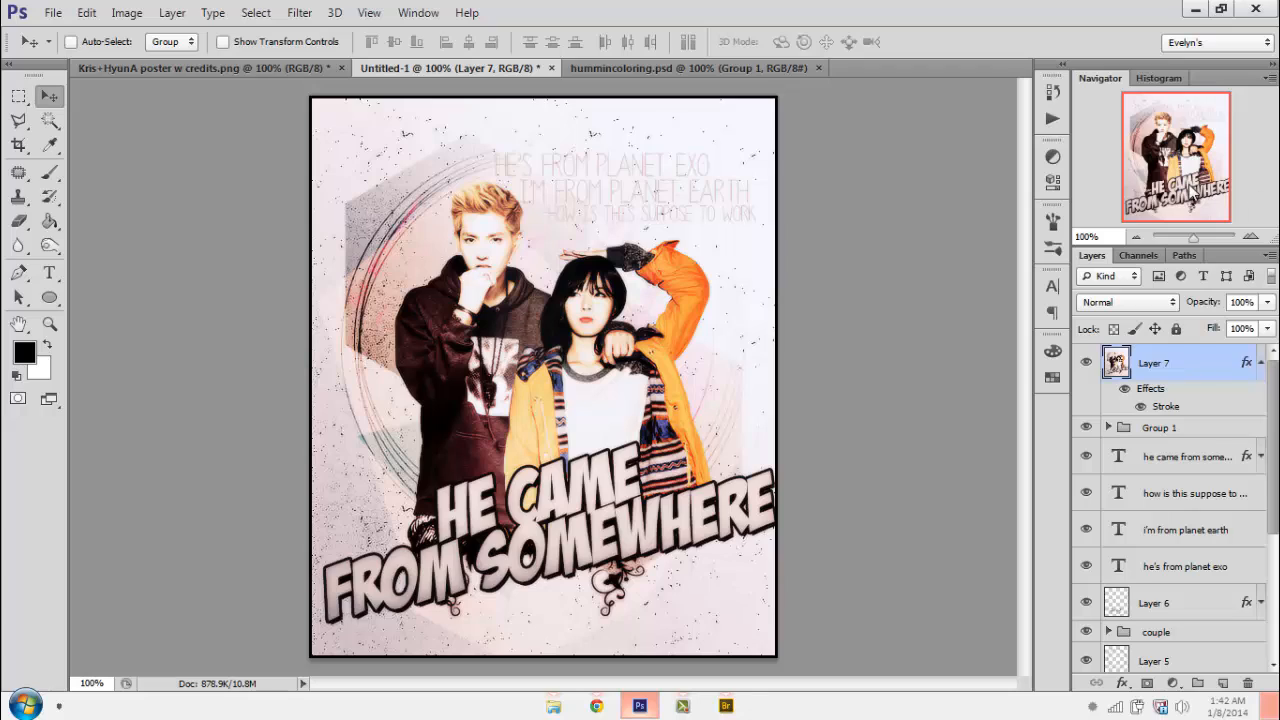